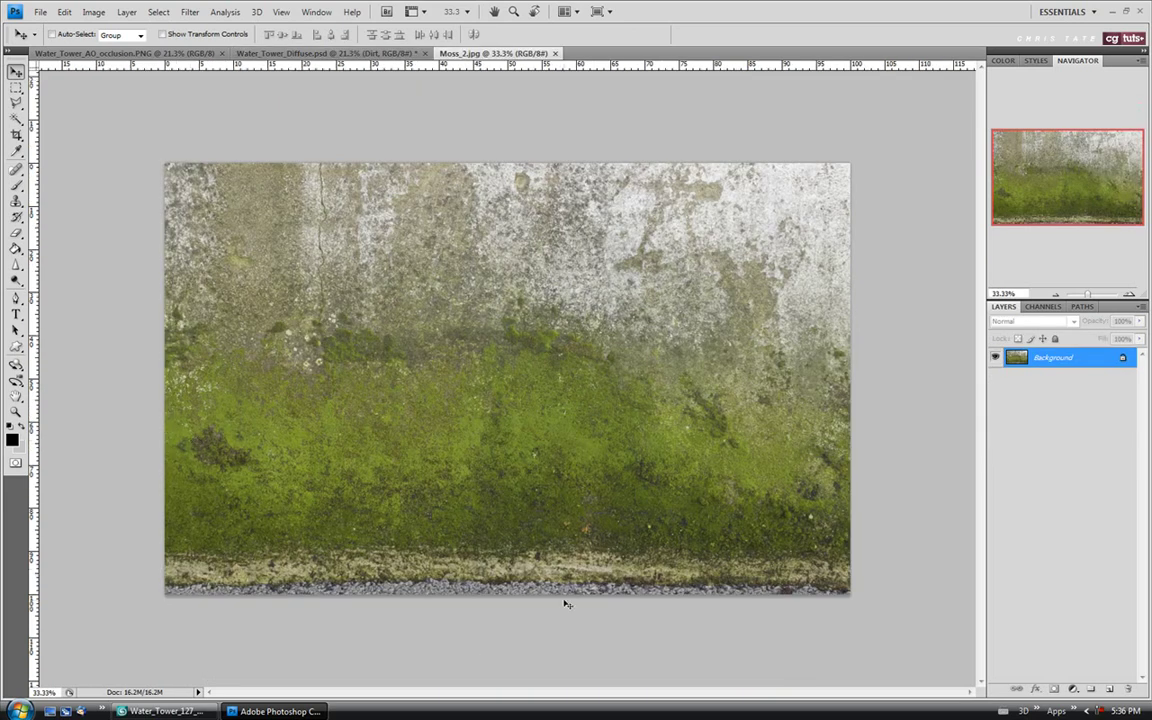
Step: Crop the moss photo to its full-width middle band, removing the upper wall and the pale strip with gravel below the moss
{"action": "key", "text": "c"}
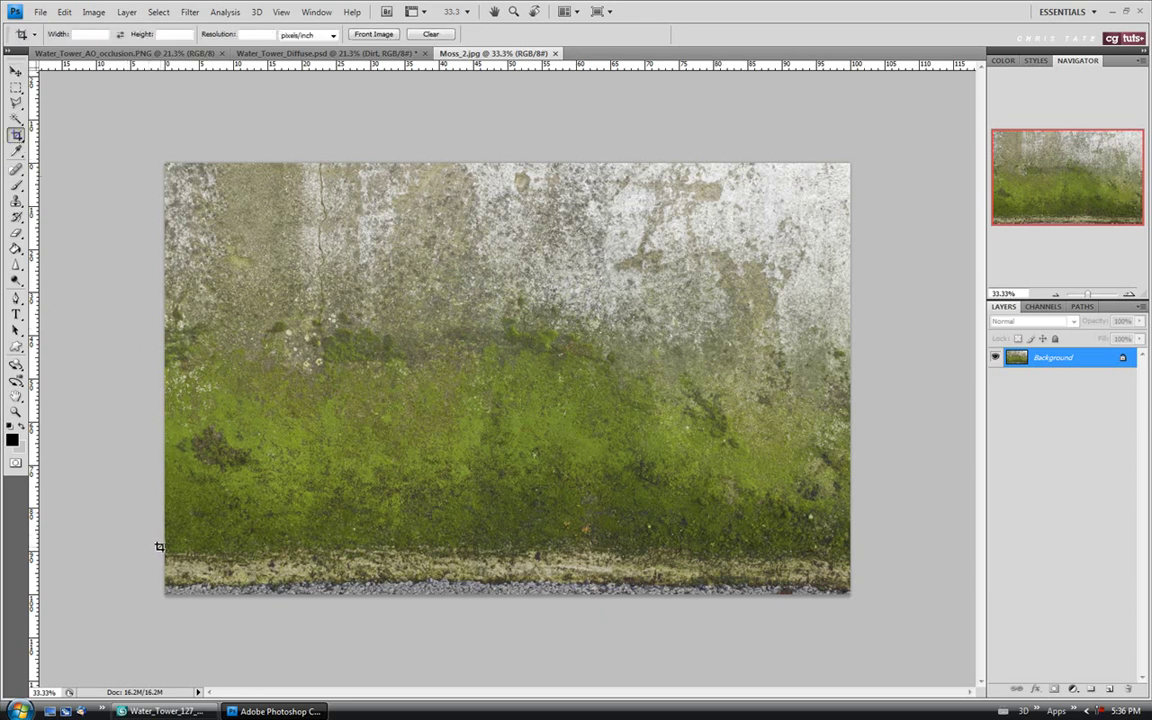
{"action": "left_click_drag", "start_coordinate": [159, 546], "coordinate": [892, 274]}
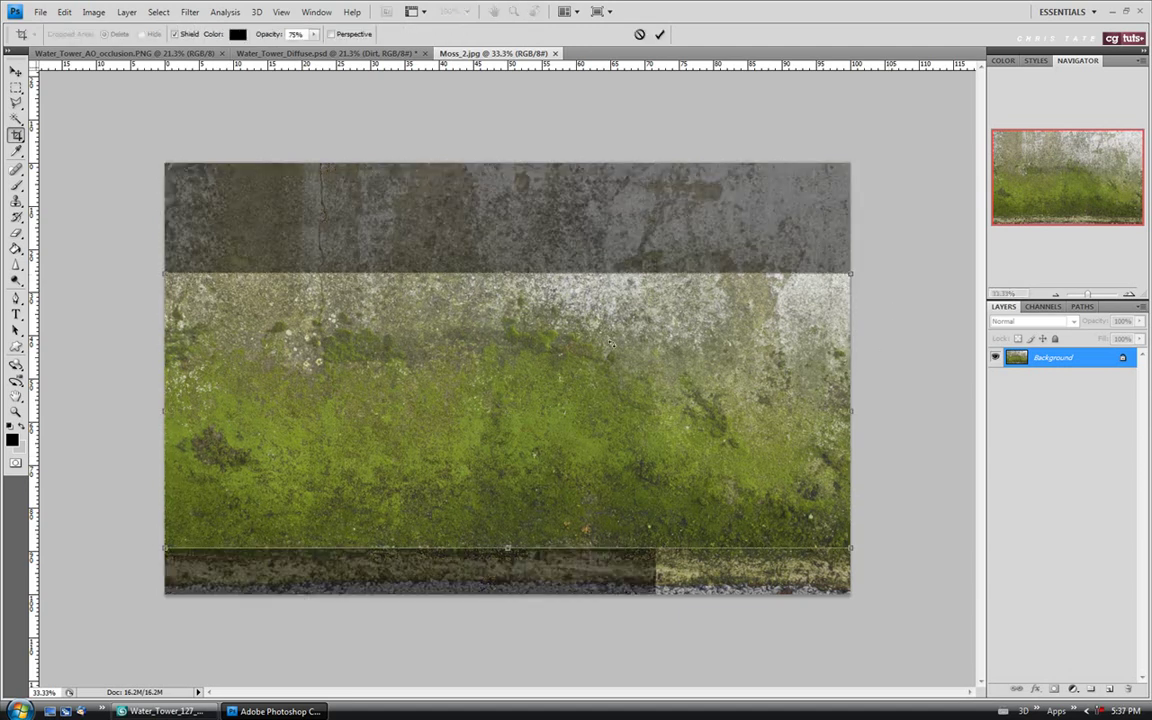
{"action": "key", "text": "Return"}
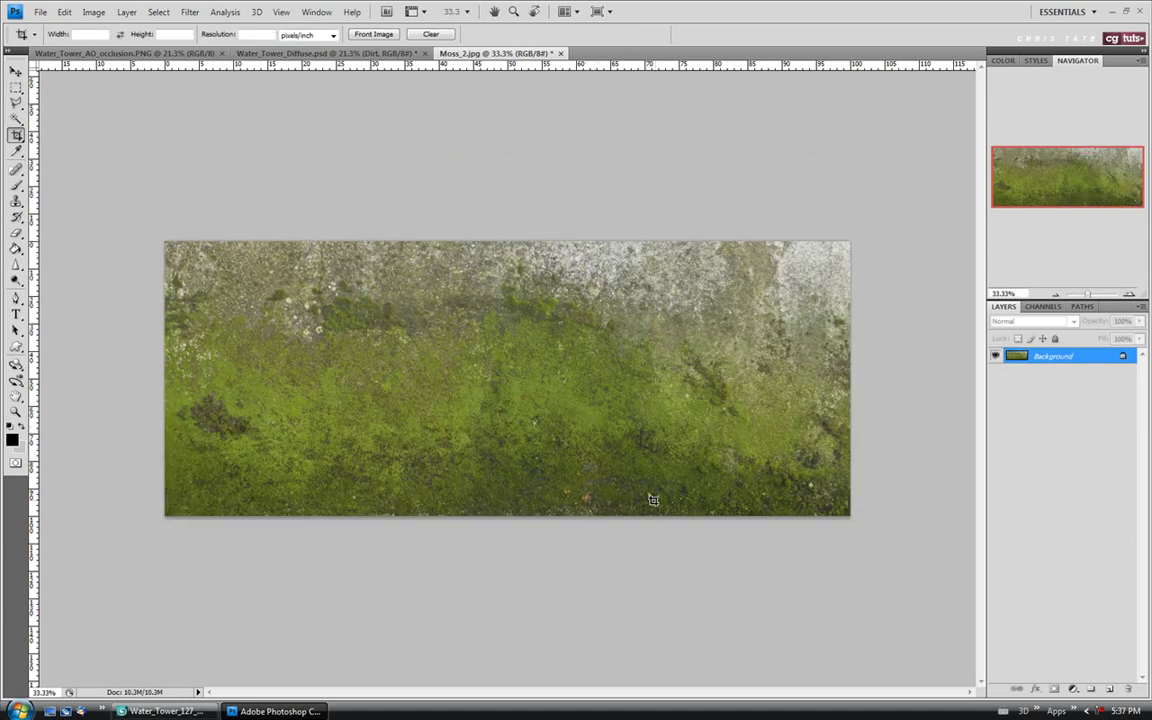
Step: Retouch the orange spots near the moss image's lower edge with the Healing Brush
{"action": "left_click", "coordinate": [16, 169]}
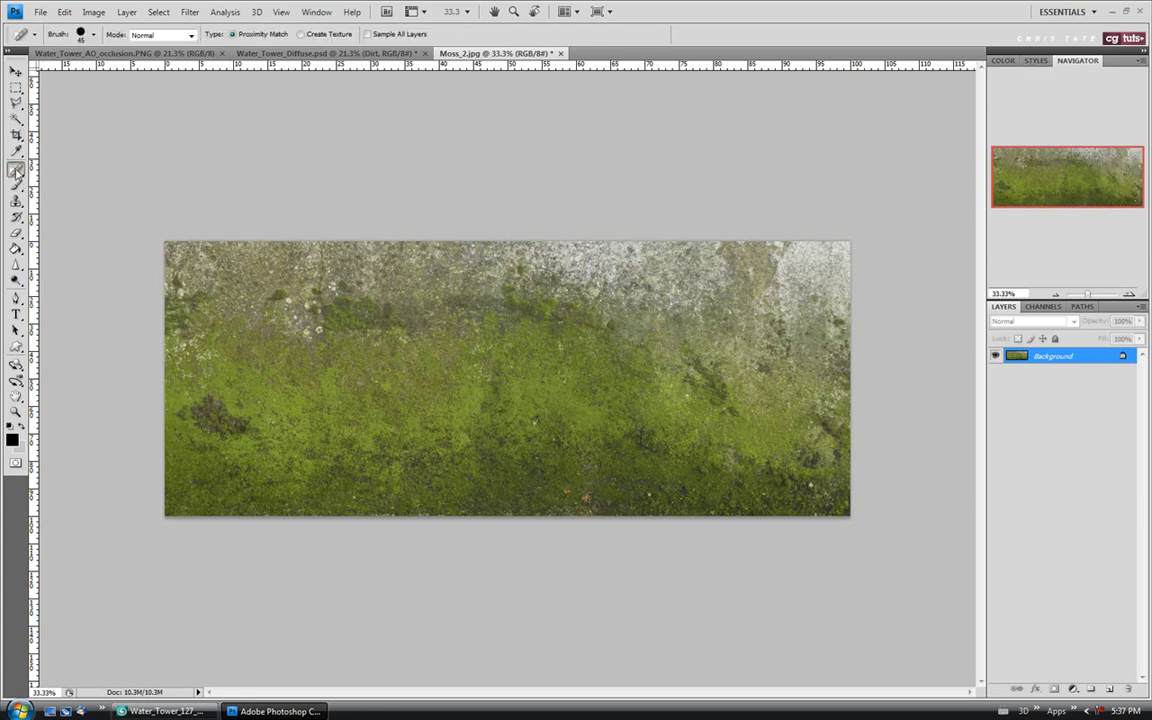
{"action": "left_click", "coordinate": [16, 170]}
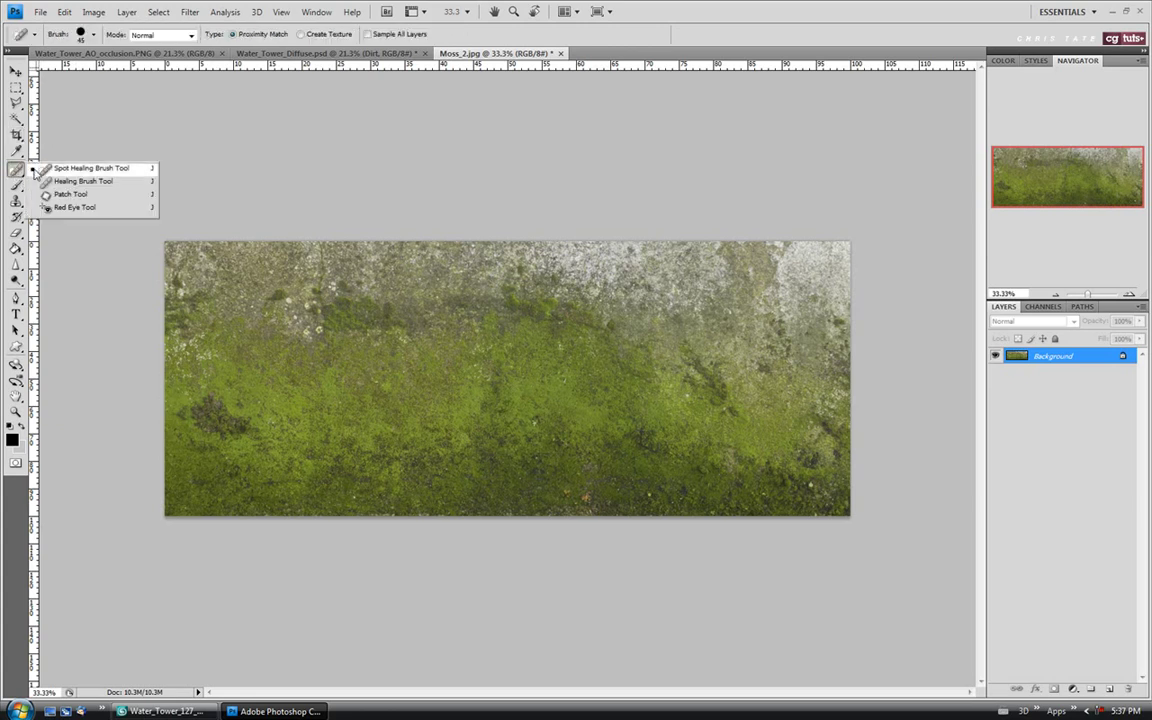
{"action": "left_click", "coordinate": [71, 183]}
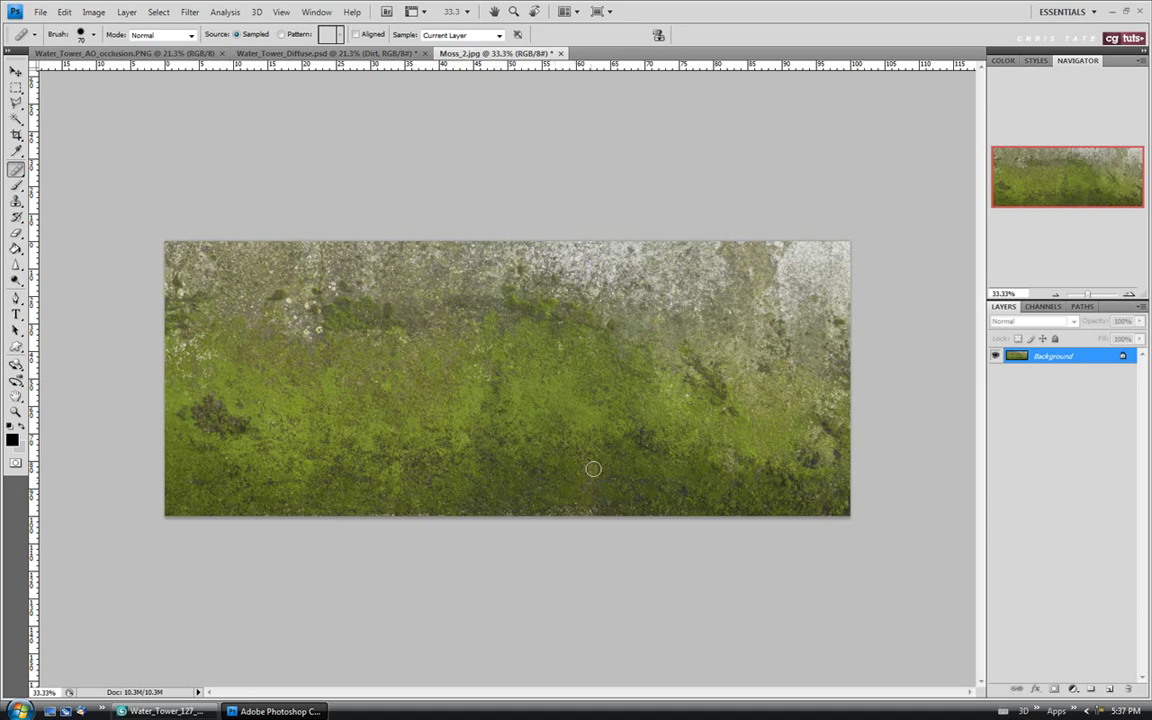
{"action": "left_click", "coordinate": [609, 506]}
Step: Copy the whole moss image into Water_Tower_Diffuse.psd above the Dirt layer and move it over the wood panels at the canvas's left edge
{"action": "key", "text": "ctrl+a"}
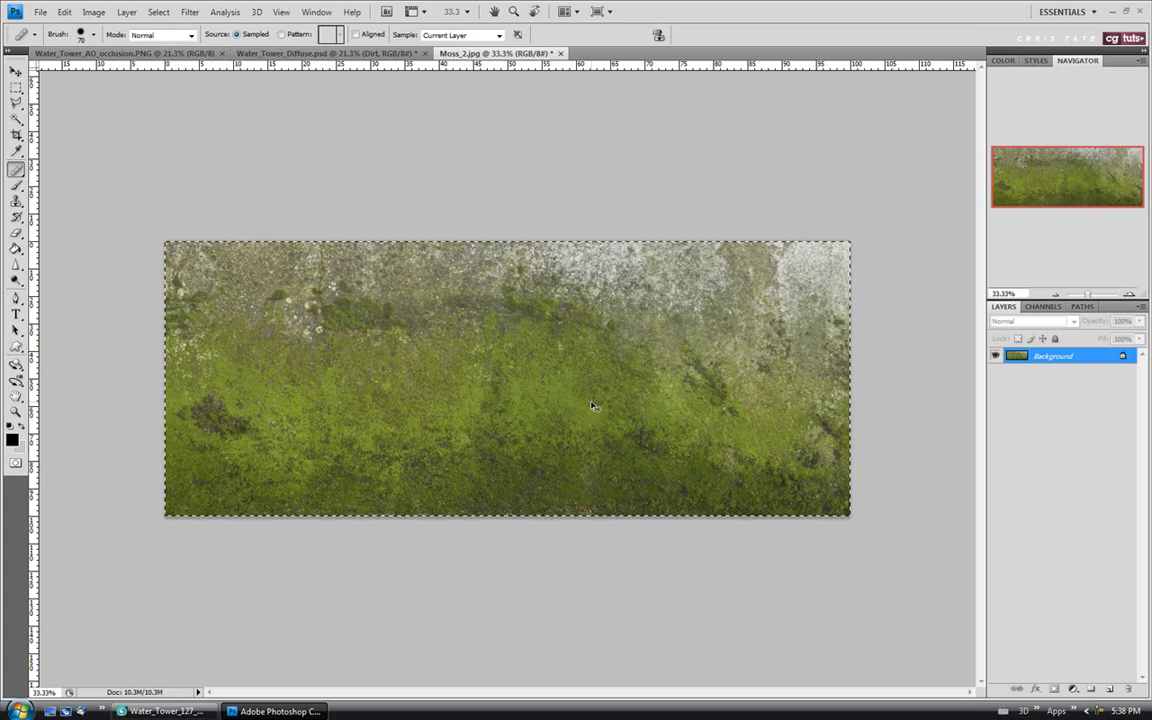
{"action": "left_click", "coordinate": [324, 53]}
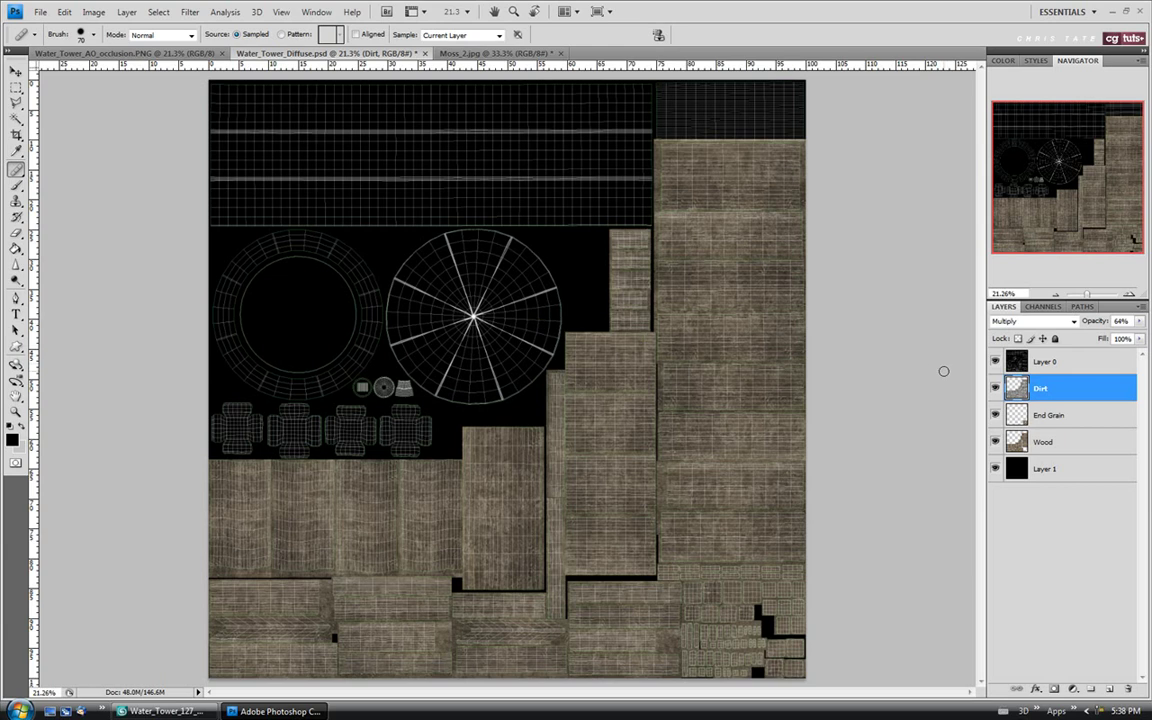
{"action": "key", "text": "ctrl+v"}
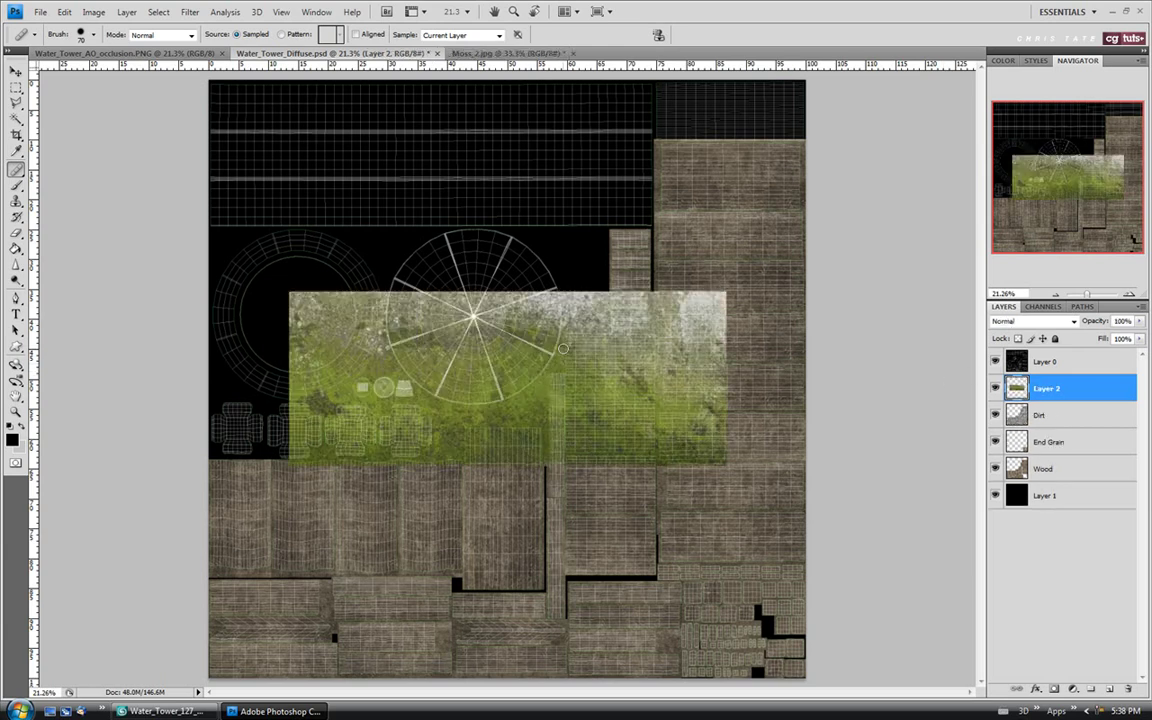
{"action": "left_click", "coordinate": [16, 72]}
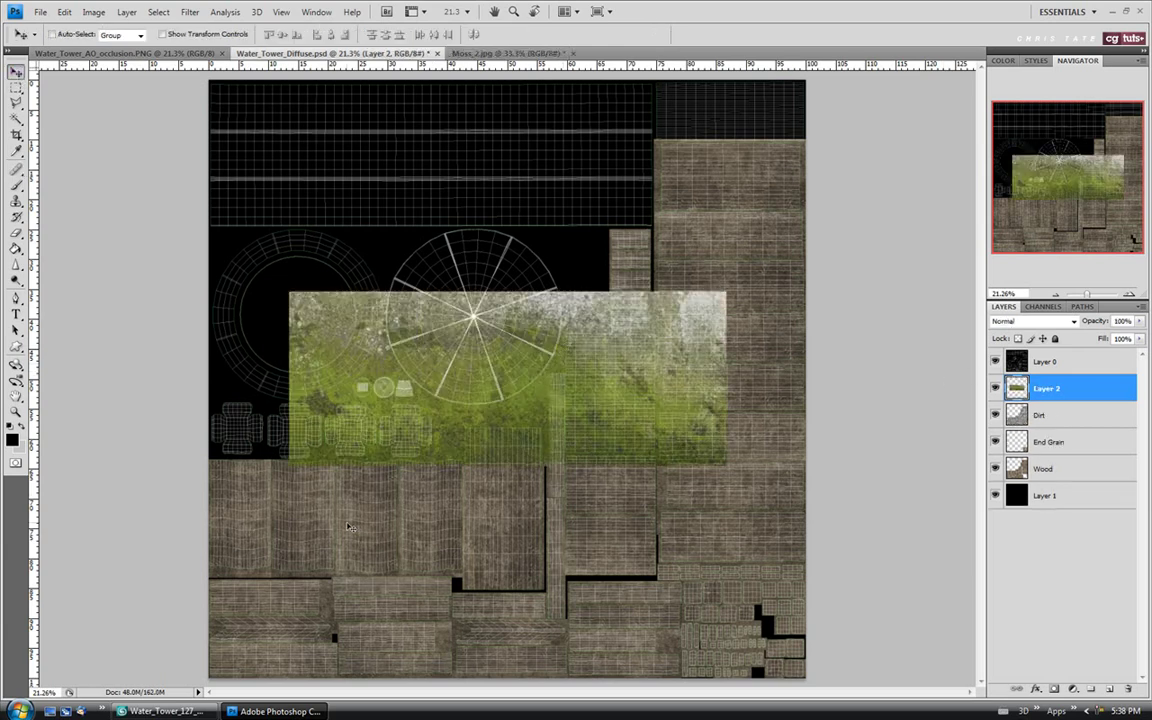
{"action": "left_click_drag", "start_coordinate": [430, 390], "coordinate": [347, 495]}
Step: Scale the moss layer proportionally to about 58.7% and position it over the four wavy wood panels, flush with the canvas's left edge
{"action": "left_click", "coordinate": [16, 411]}
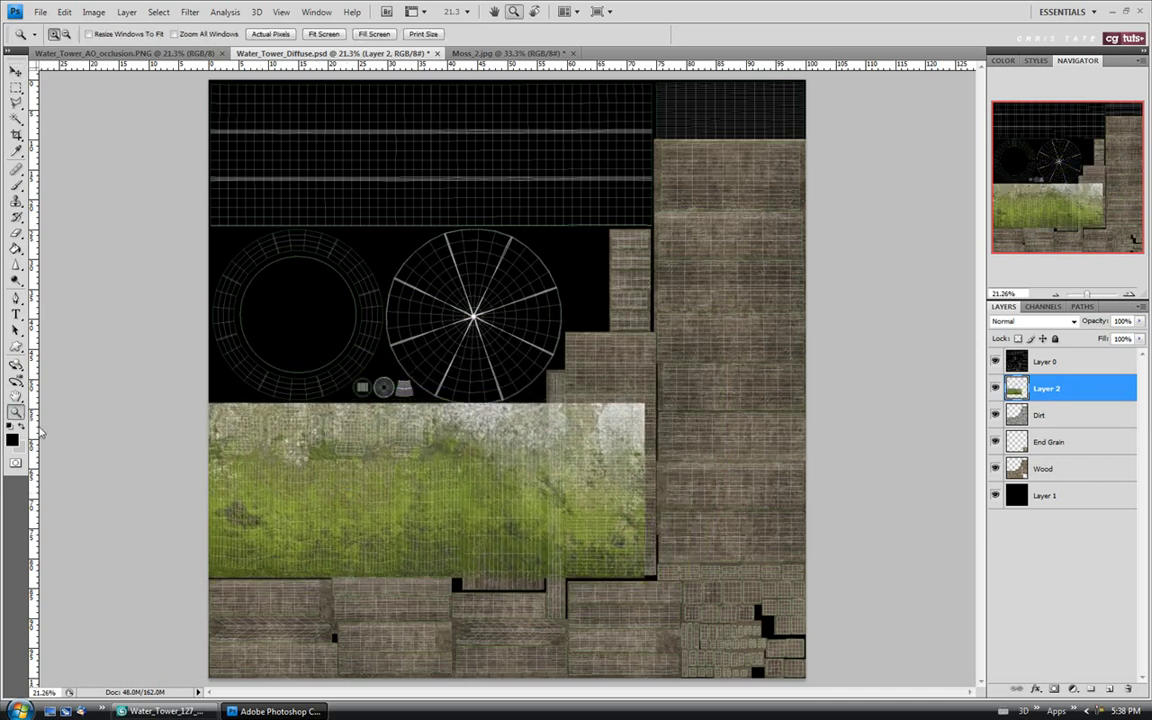
{"action": "left_click", "coordinate": [259, 548]}
{"action": "left_click", "coordinate": [259, 548]}
{"action": "left_click", "coordinate": [259, 548]}
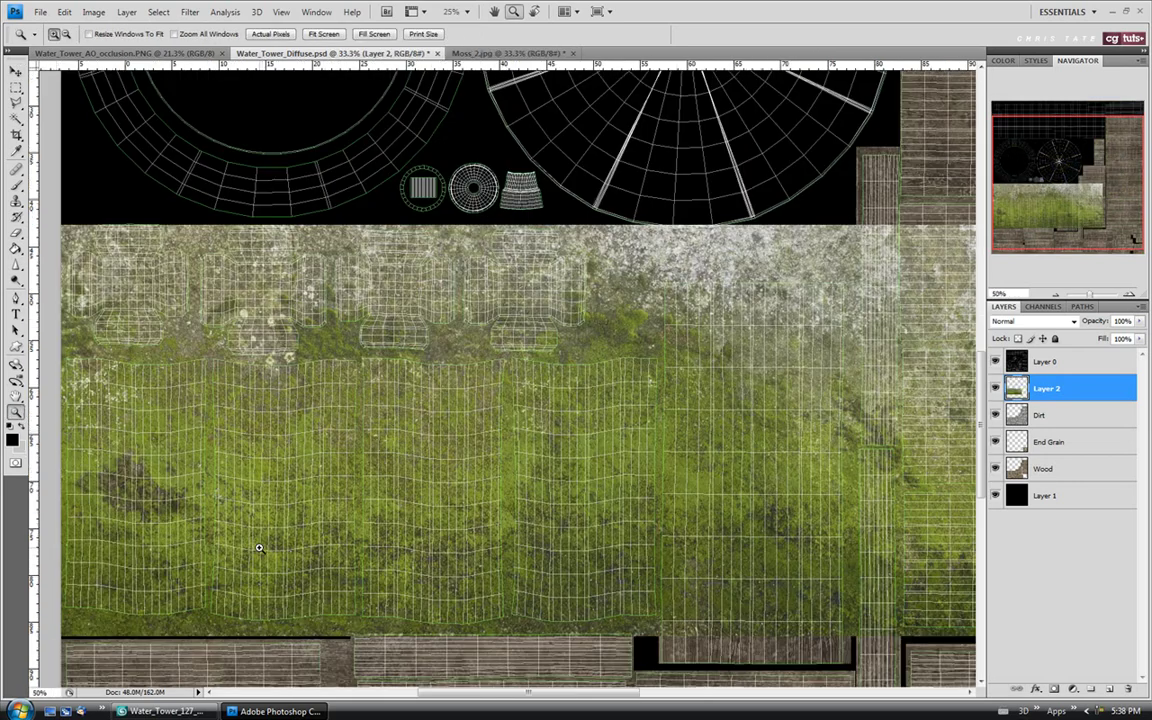
{"action": "left_click_drag", "start_coordinate": [982, 426], "coordinate": [985, 441]}
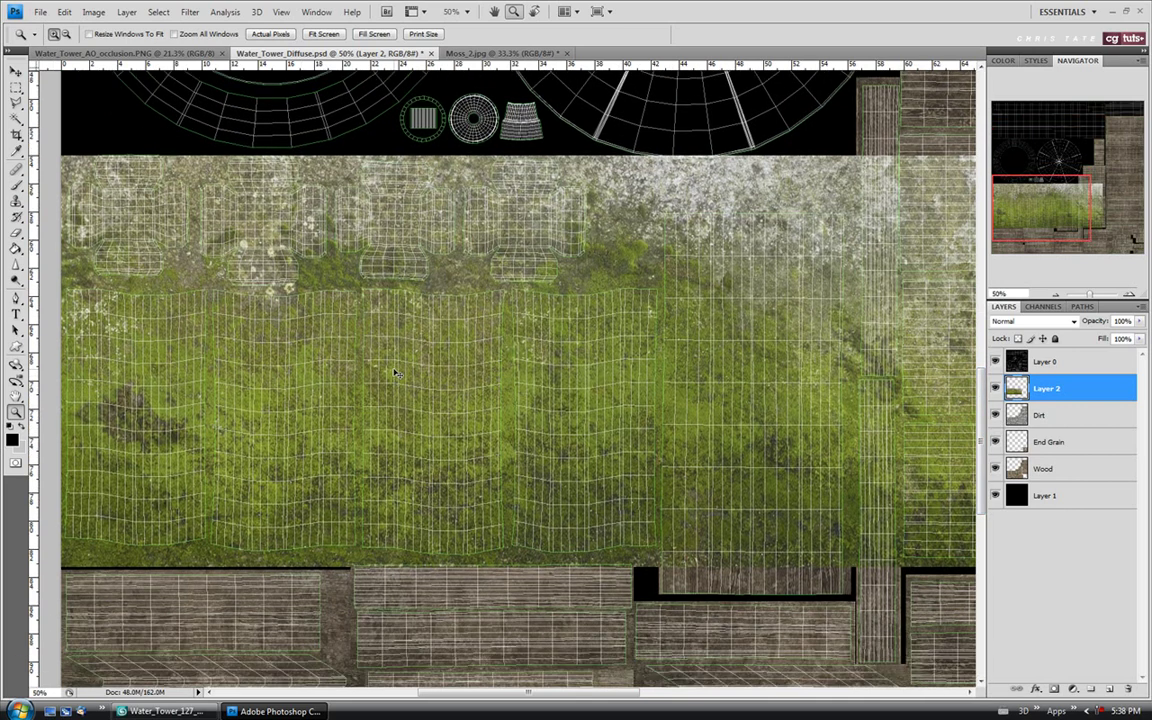
{"action": "key", "text": "ctrl+t"}
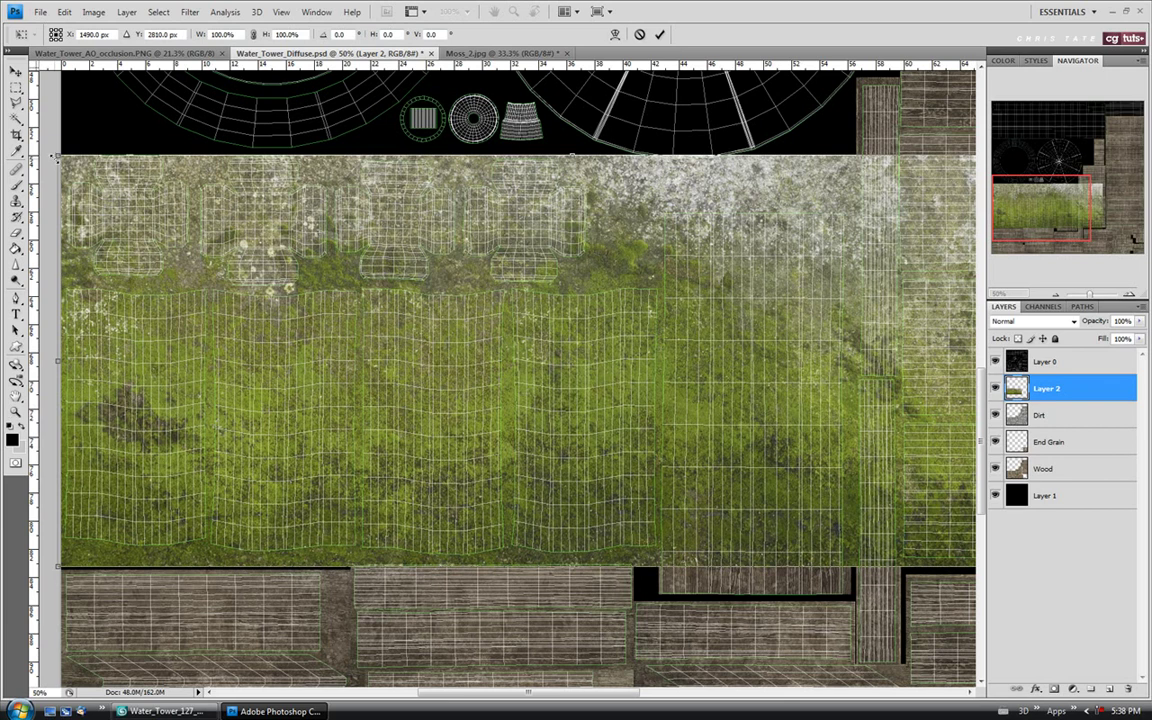
{"action": "left_click_drag", "start_coordinate": [57, 156], "coordinate": [355, 273]}
{"action": "left_click_drag", "start_coordinate": [316, 383], "coordinate": [447, 496]}
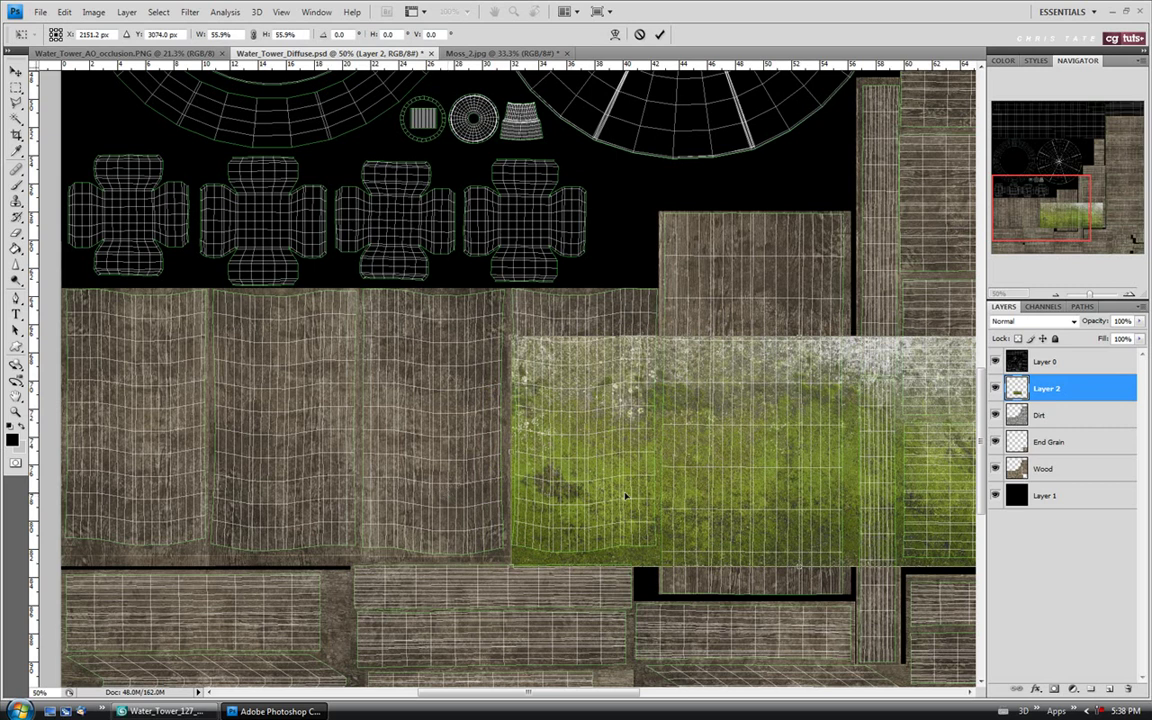
{"action": "left_click_drag", "start_coordinate": [573, 495], "coordinate": [167, 476]}
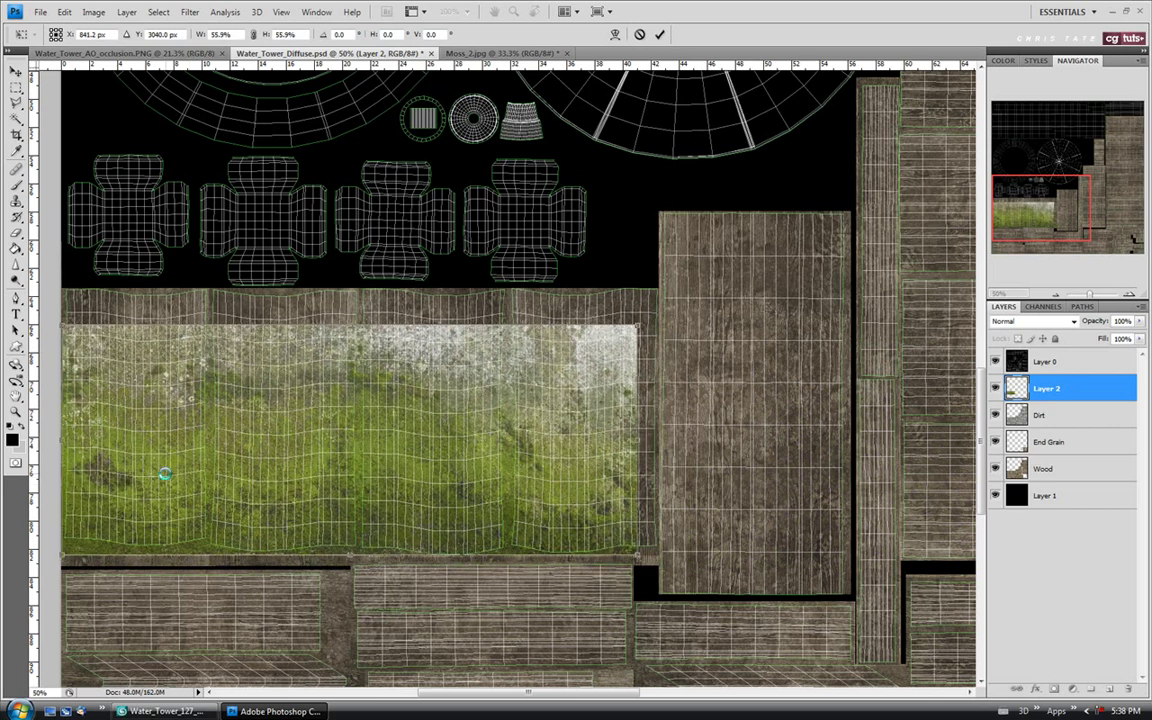
{"action": "left_click_drag", "start_coordinate": [641, 325], "coordinate": [661, 295]}
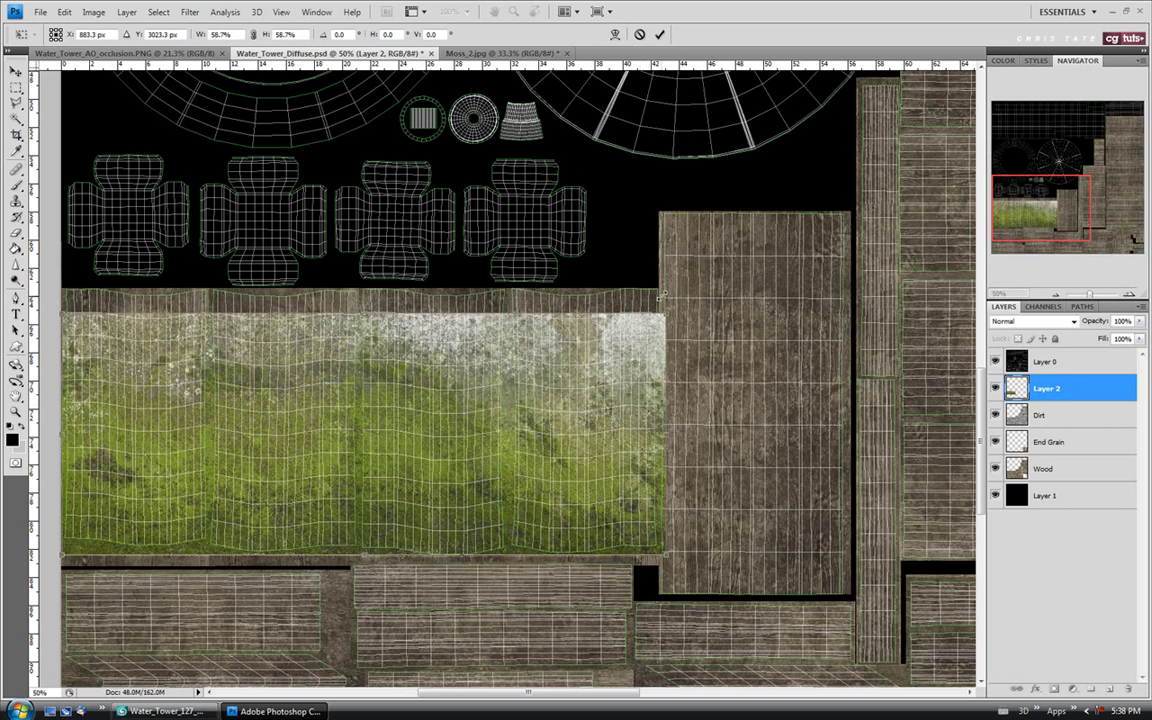
{"action": "key", "text": "ctrl+space"}
{"action": "key", "text": "Return"}
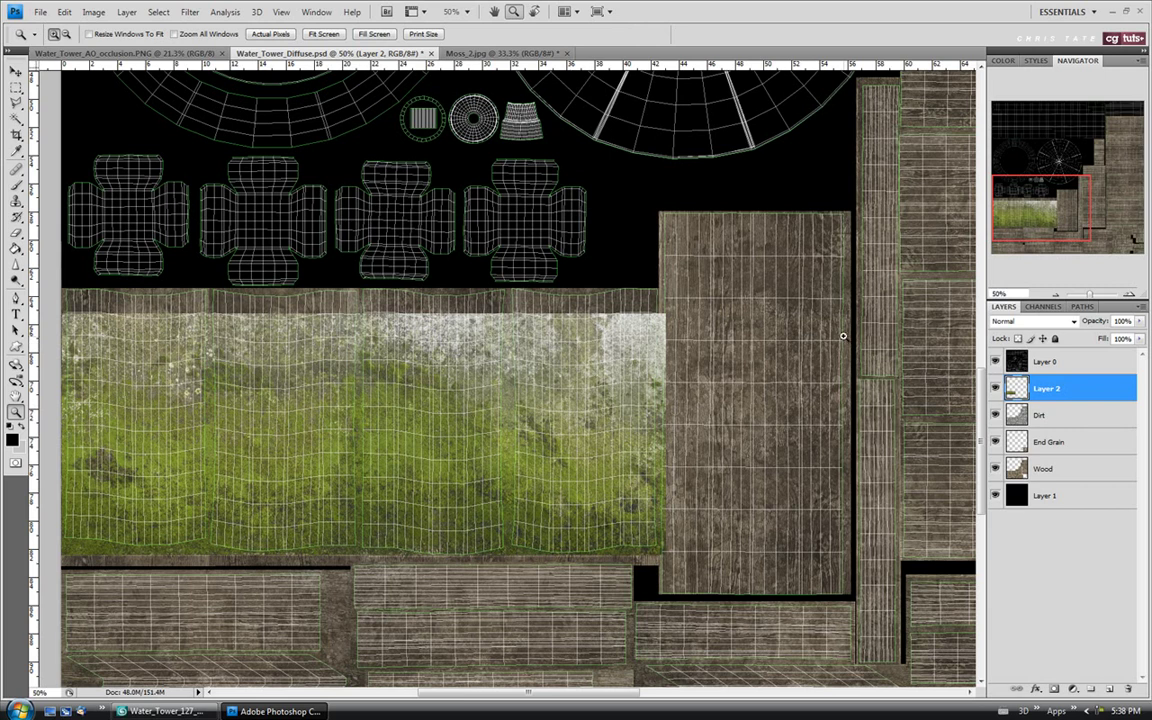
Step: Open Mask_1 from the Water_Tower_Texture_Source folder and copy the entire image
{"action": "left_click", "coordinate": [40, 11]}
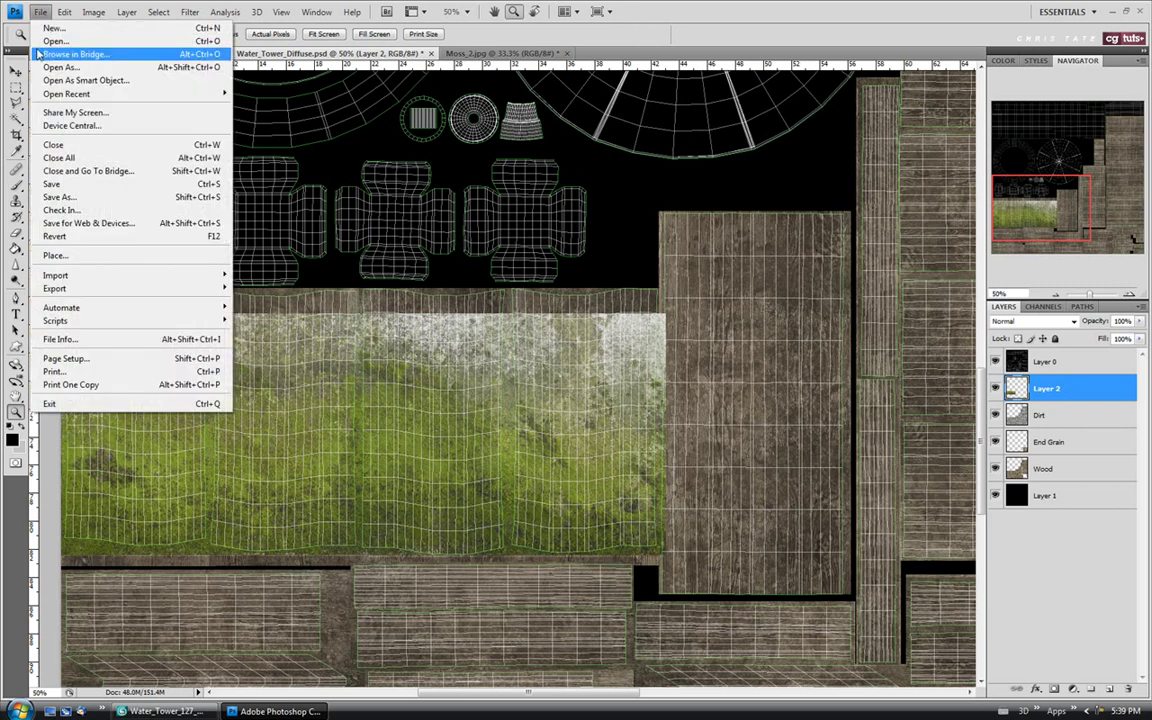
{"action": "left_click", "coordinate": [45, 36]}
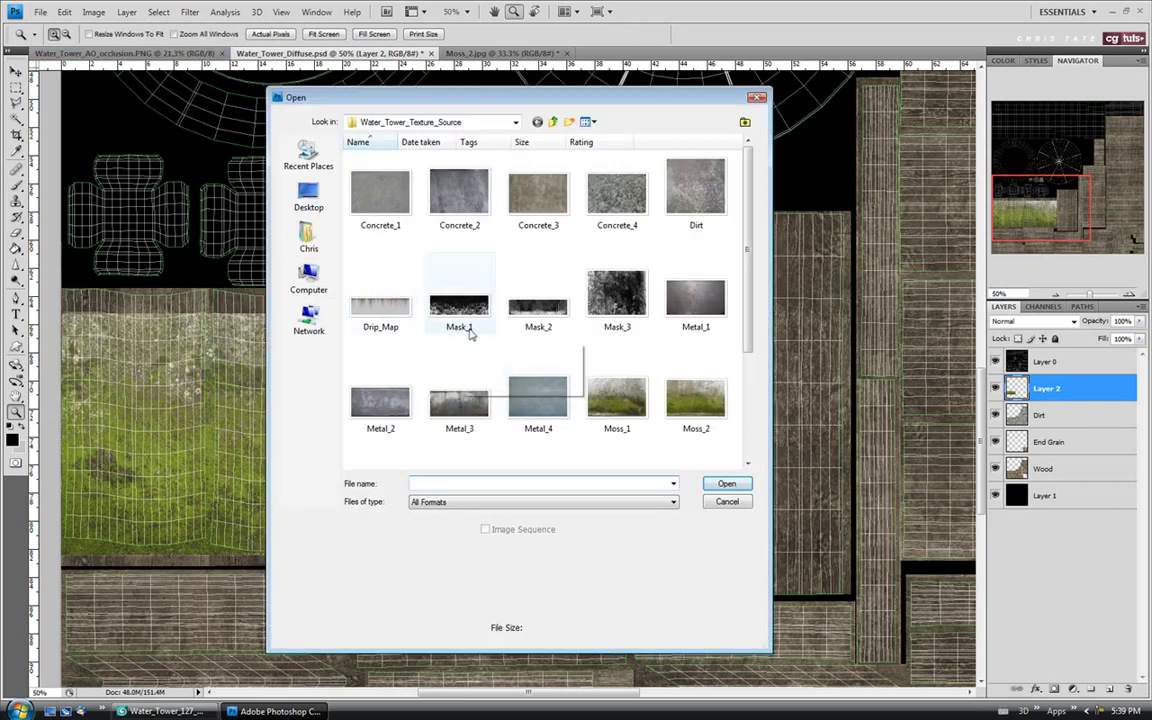
{"action": "left_click", "coordinate": [470, 318]}
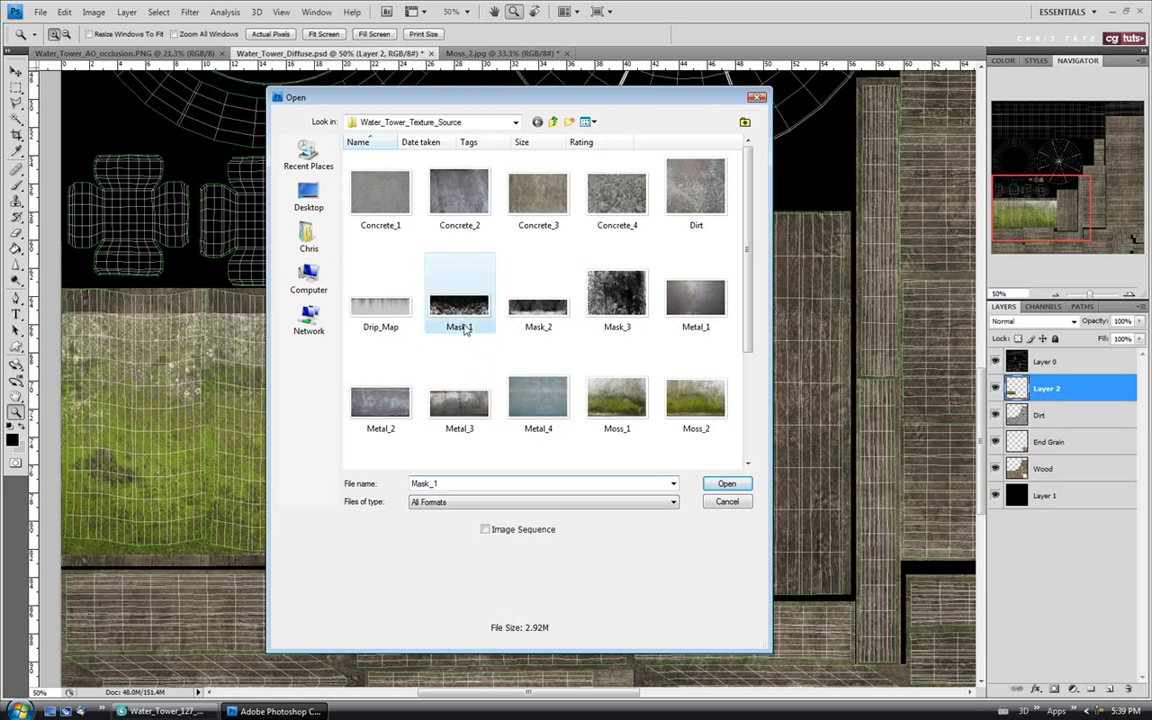
{"action": "left_click", "coordinate": [726, 485]}
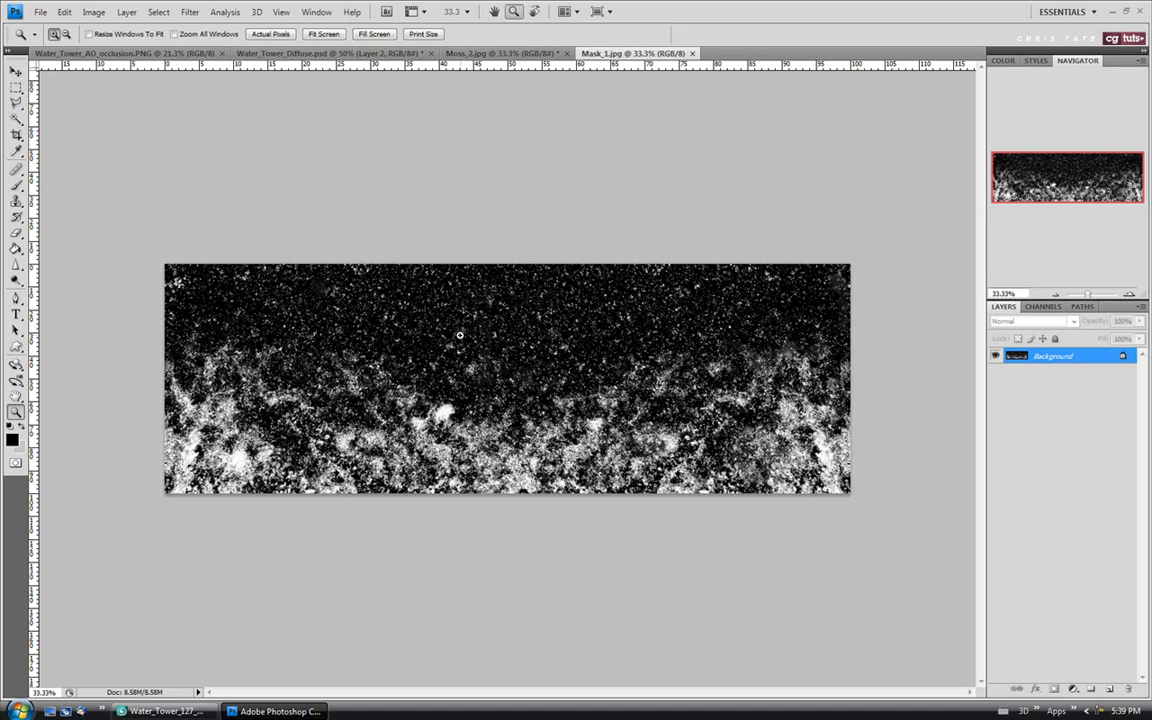
{"action": "key", "text": "ctrl+a"}
Step: Add a layer mask to the moss layer in Water_Tower_Diffuse.psd and paste the copied grunge image into the mask channel
{"action": "left_click", "coordinate": [310, 53]}
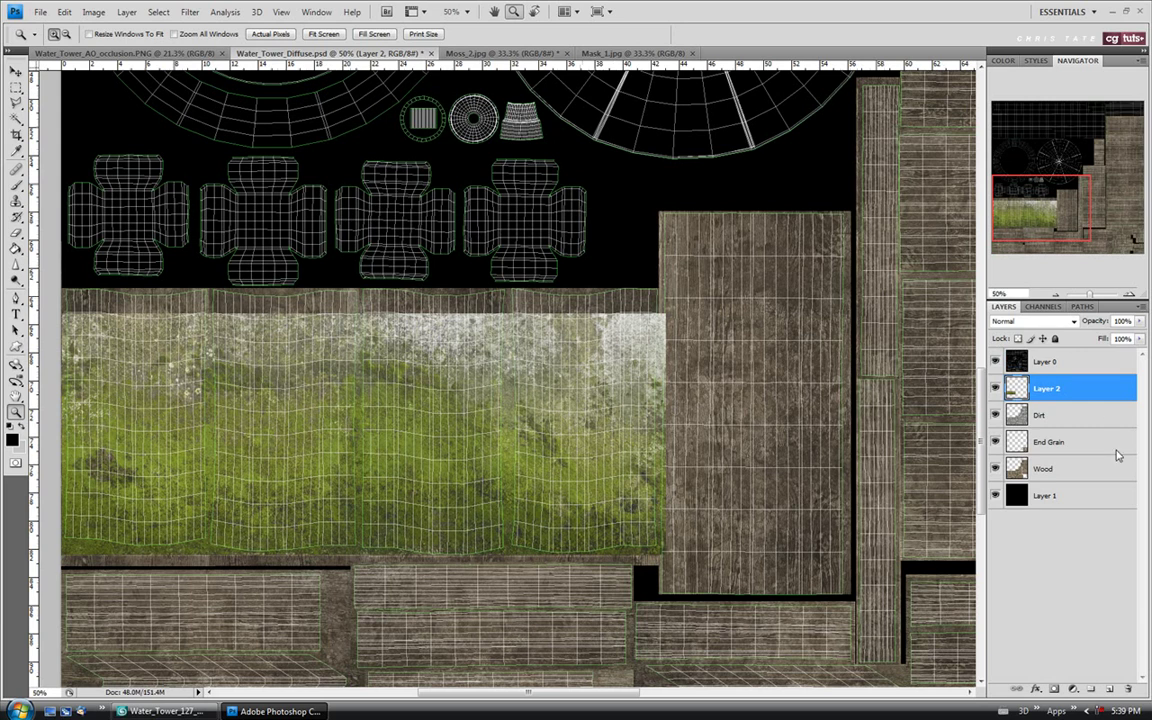
{"action": "left_click", "coordinate": [1055, 690]}
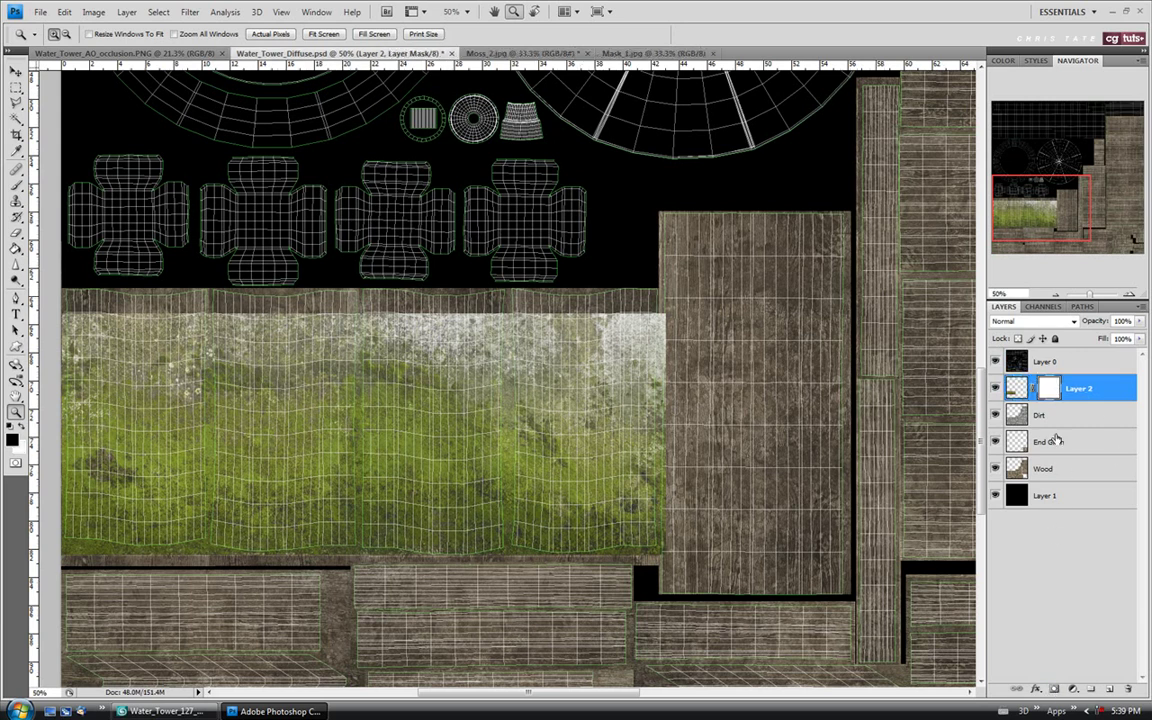
{"action": "left_click", "coordinate": [1042, 307]}
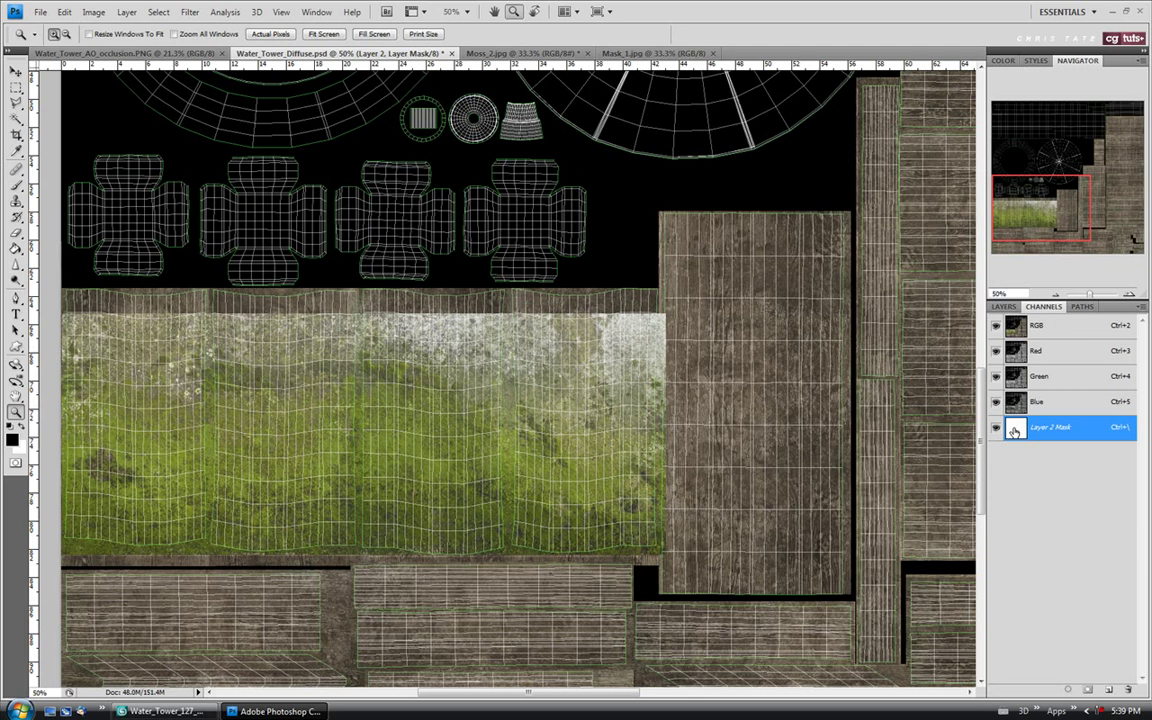
{"action": "left_click", "coordinate": [1014, 430]}
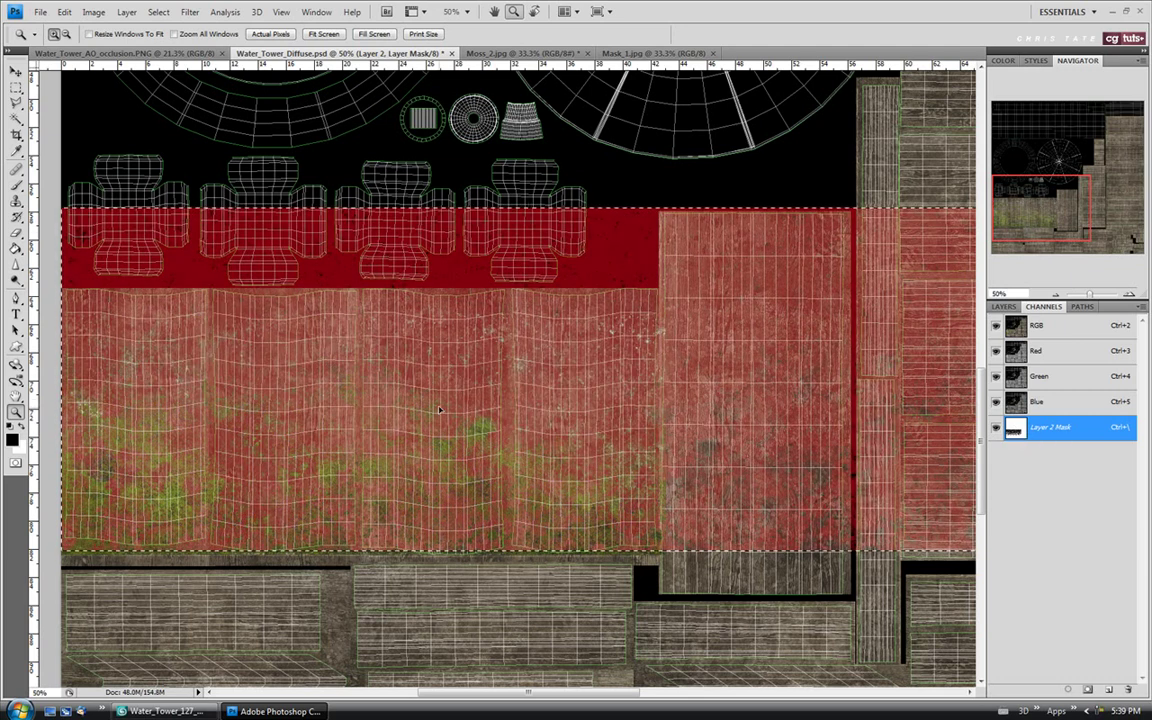
Step: Scale the pasted mask image proportionally to about 80.9% and align it with the moss's left and lower edges
{"action": "key", "text": "ctrl+t"}
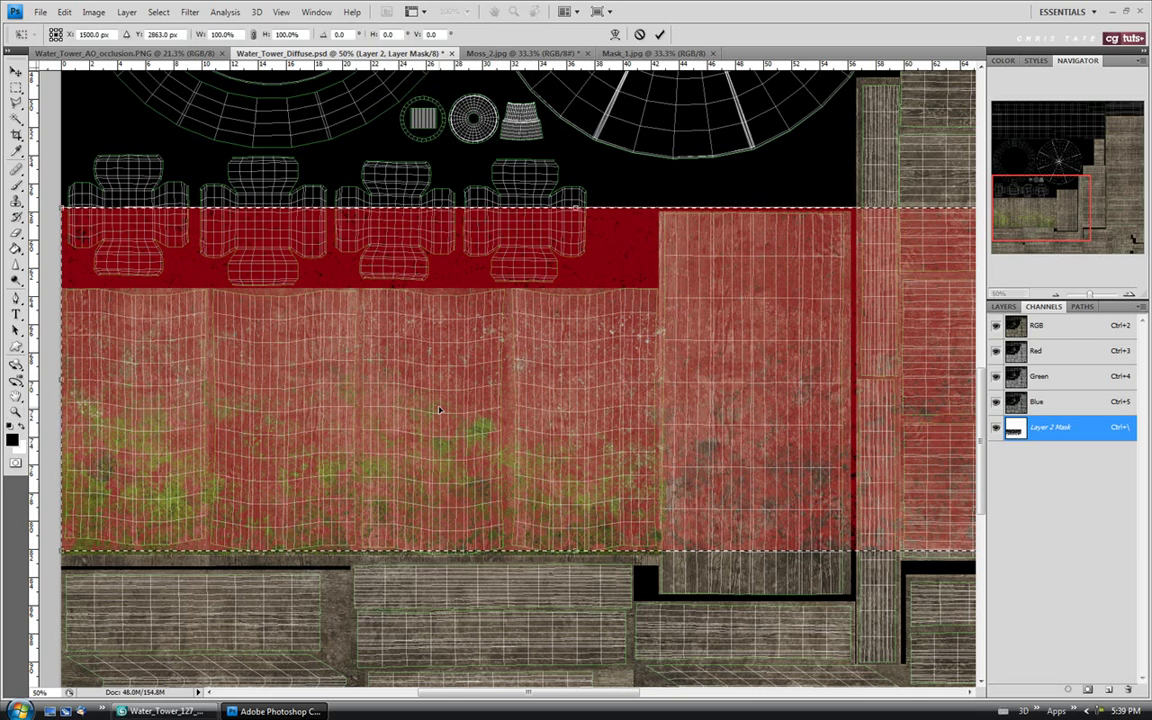
{"action": "left_click_drag", "start_coordinate": [103, 251], "coordinate": [175, 263]}
{"action": "left_click_drag", "start_coordinate": [158, 308], "coordinate": [232, 373]}
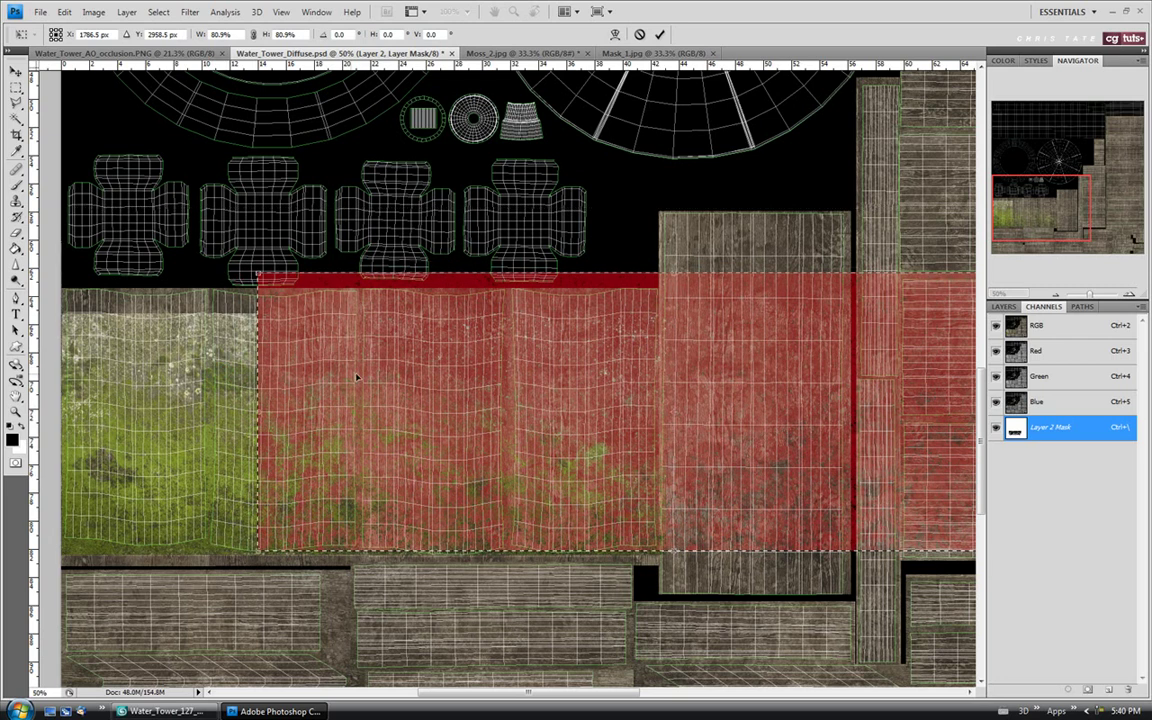
{"action": "left_click_drag", "start_coordinate": [354, 378], "coordinate": [168, 378]}
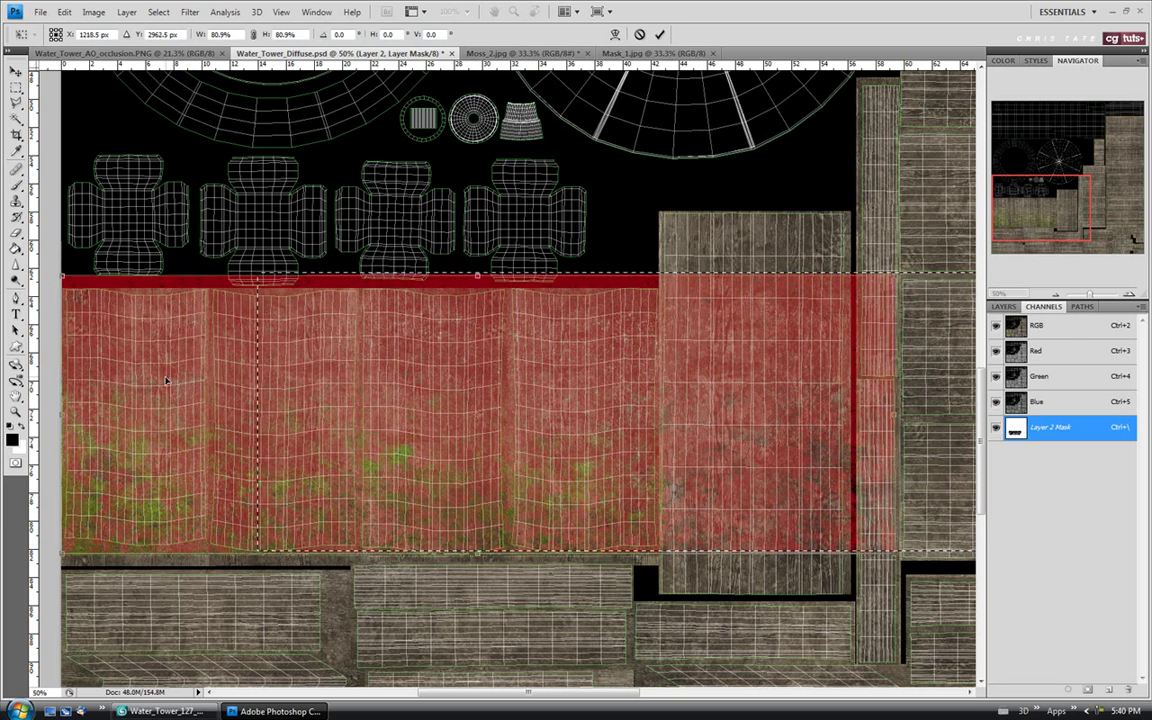
{"action": "left_click_drag", "start_coordinate": [689, 519], "coordinate": [687, 522]}
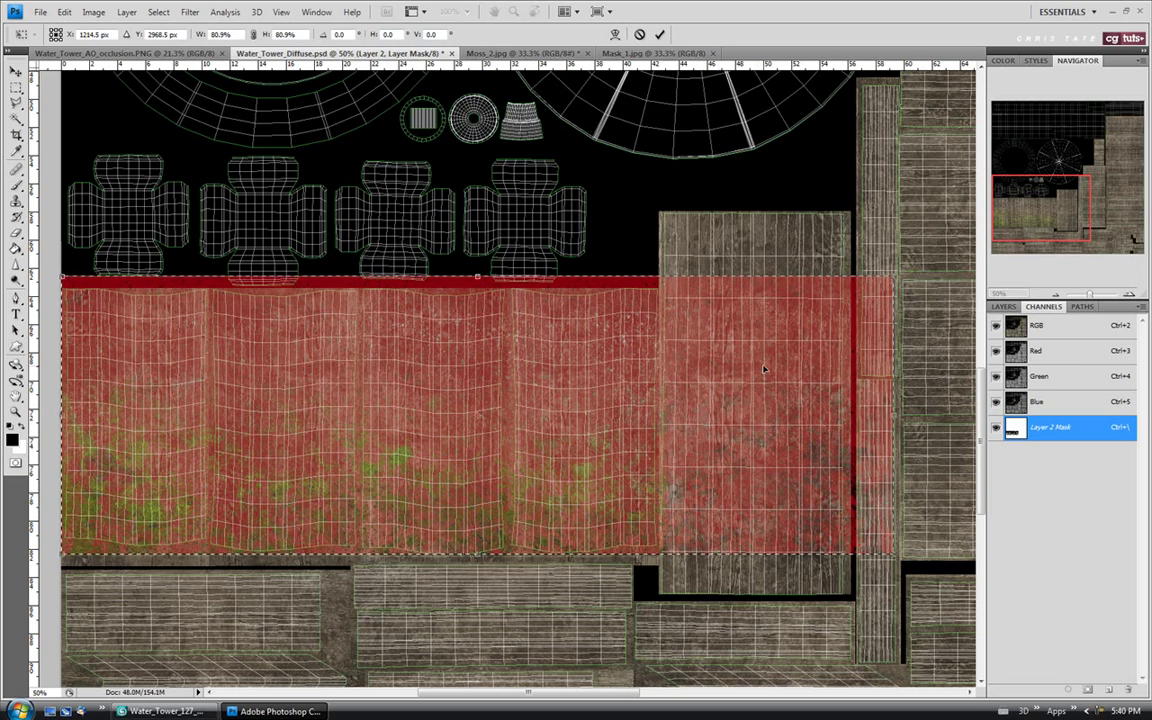
{"action": "key", "text": "Return"}
{"action": "key", "text": "z"}
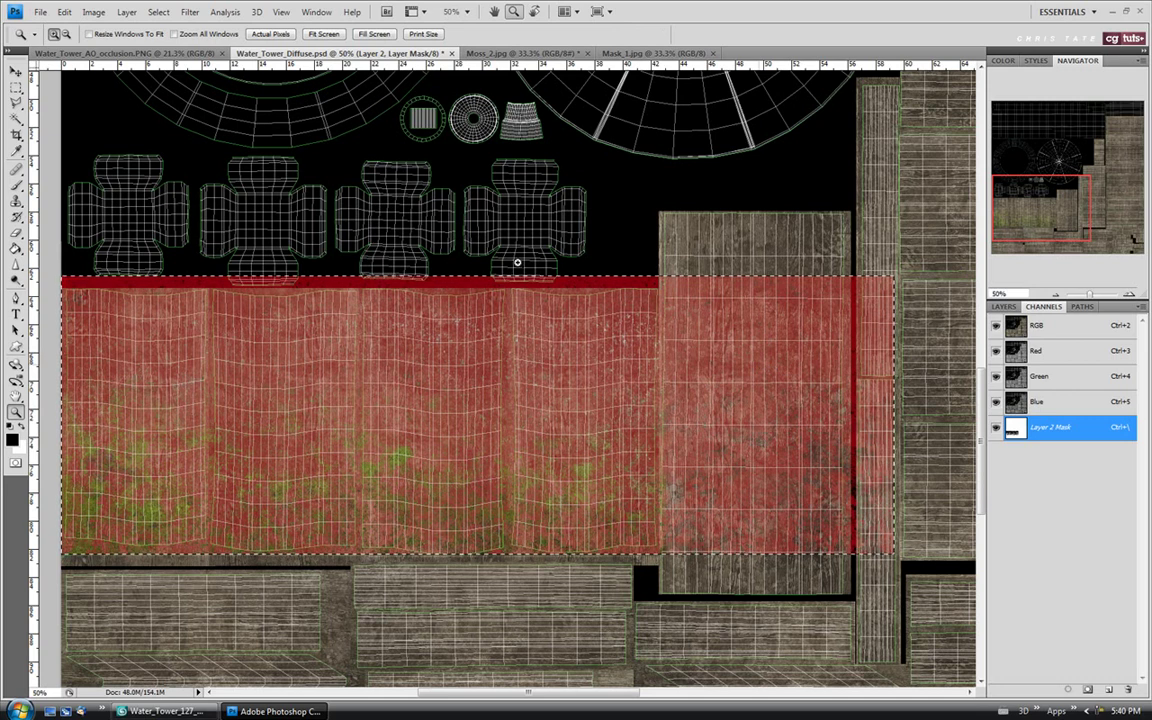
Step: Make the moss layer's image active instead of its mask, hide the wireframe on Layer 0 and clear the selection
{"action": "left_click", "coordinate": [16, 72]}
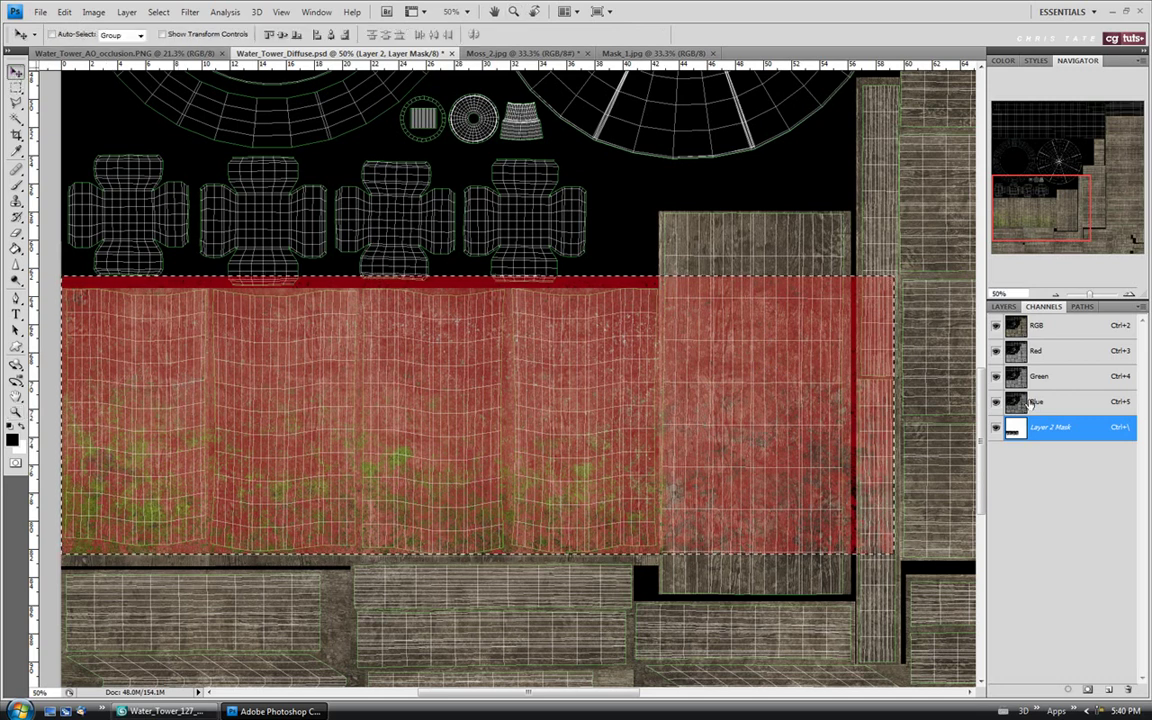
{"action": "left_click", "coordinate": [1003, 306]}
{"action": "left_click", "coordinate": [1017, 389]}
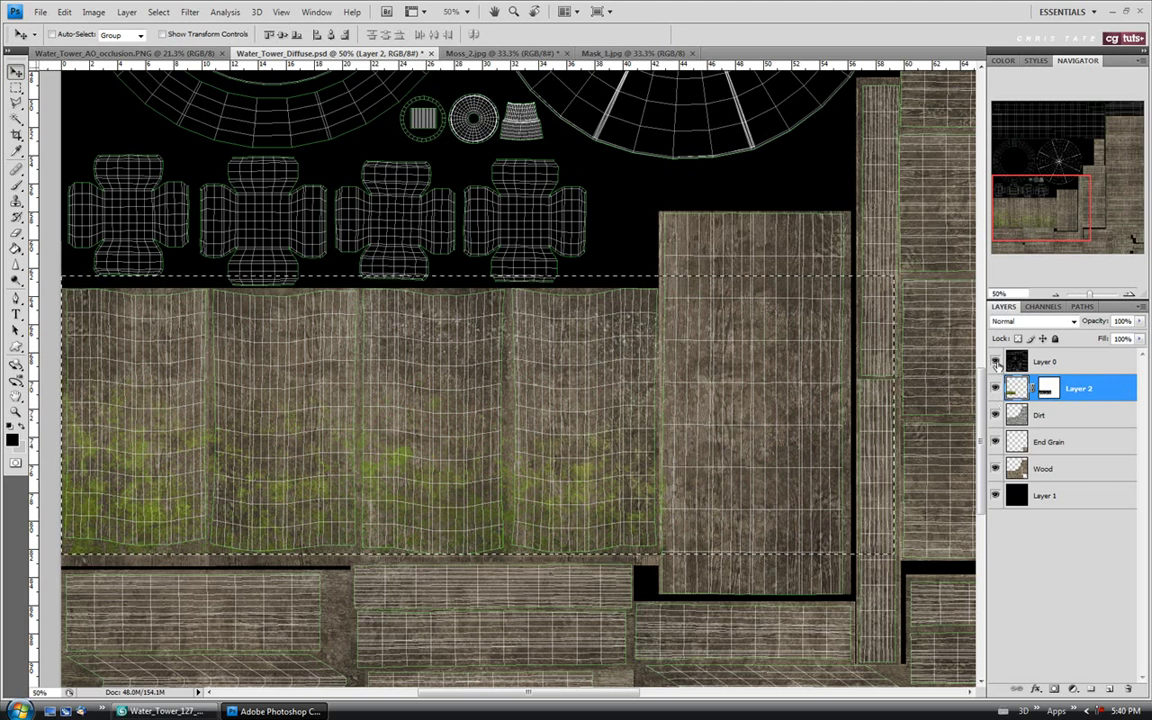
{"action": "left_click", "coordinate": [996, 362]}
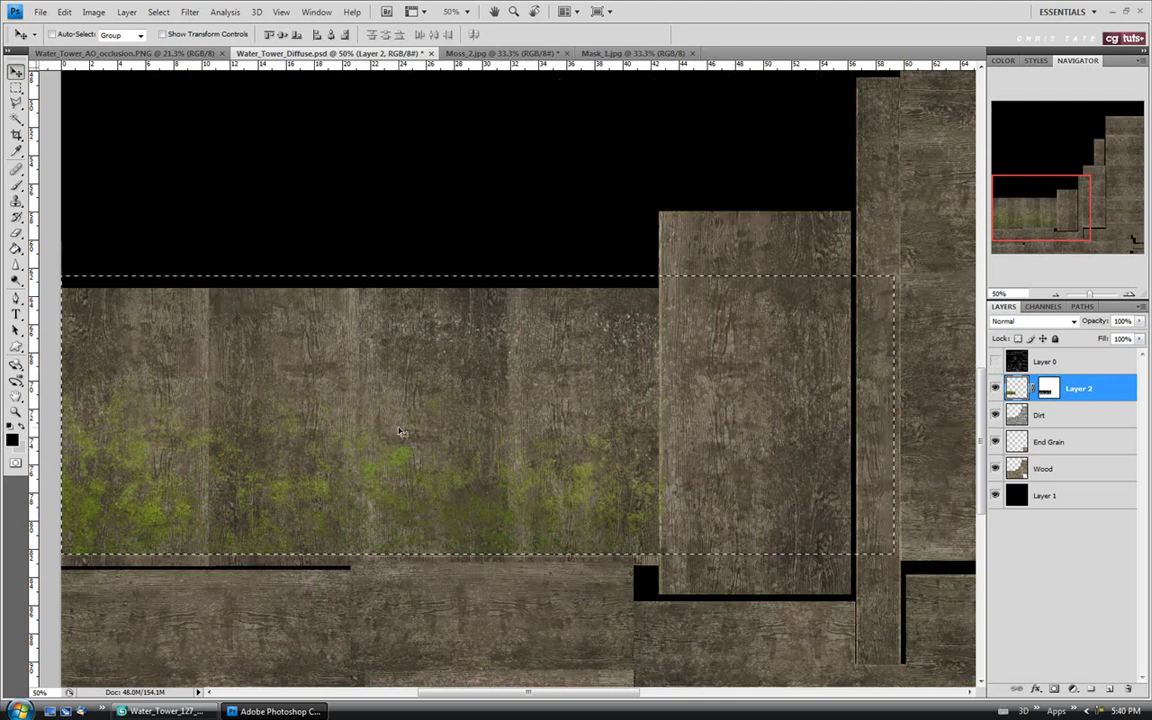
{"action": "left_click", "coordinate": [16, 88]}
{"action": "left_click", "coordinate": [316, 431]}
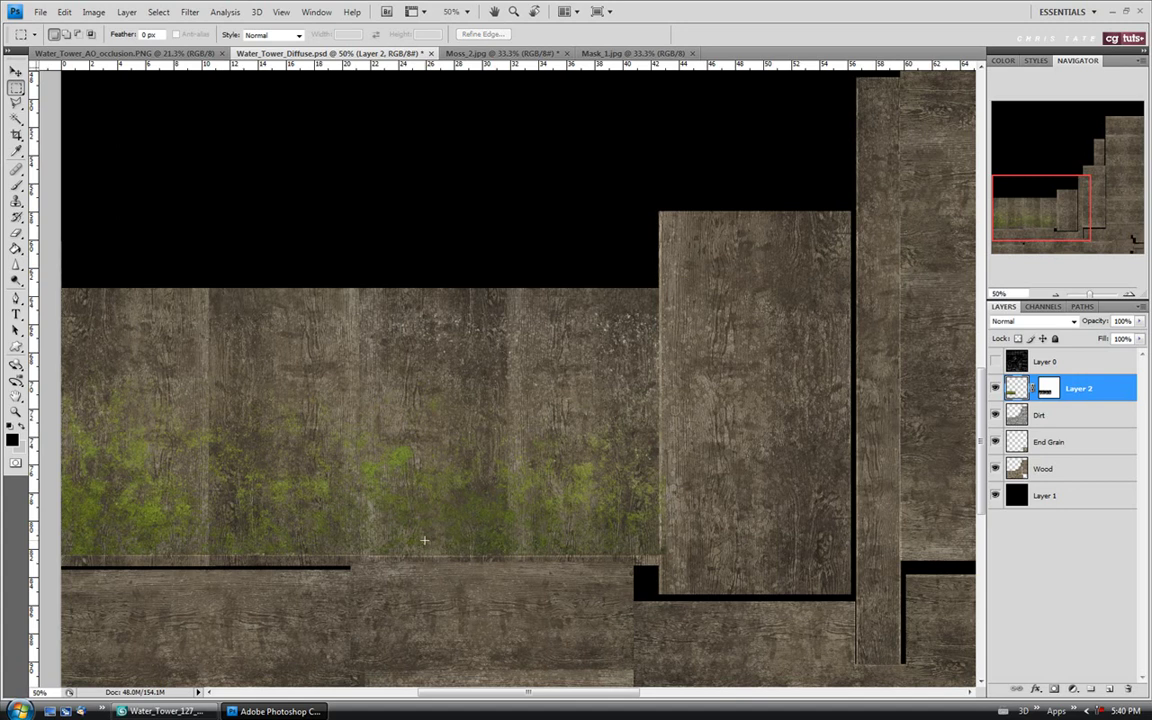
Step: Disable Layer 2's mask briefly to compare the full moss image with the masked version, and enable it again
{"action": "right_click", "coordinate": [1049, 390]}
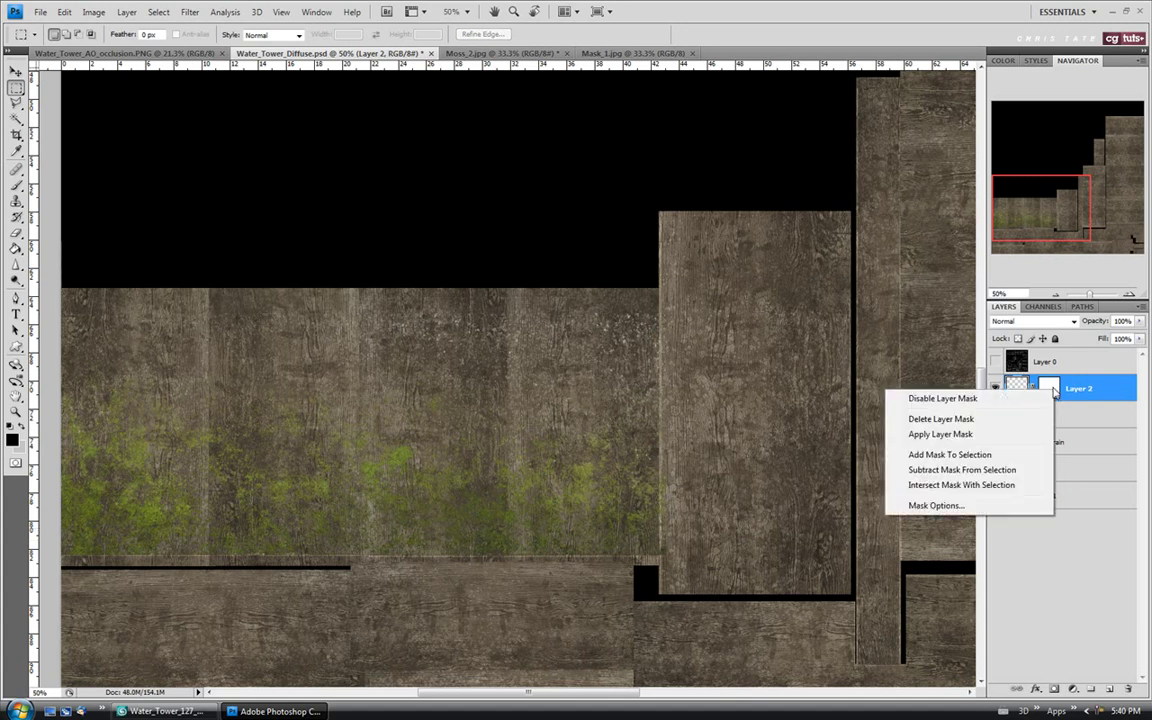
{"action": "left_click", "coordinate": [967, 400]}
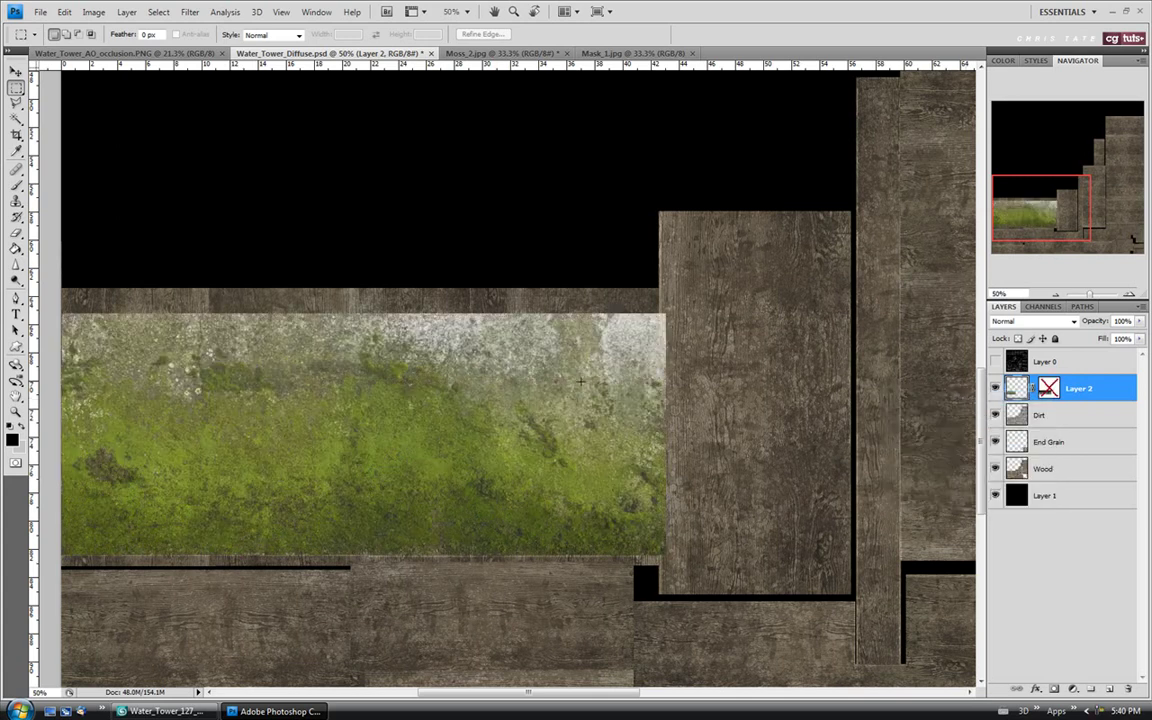
{"action": "left_click", "coordinate": [1046, 391]}
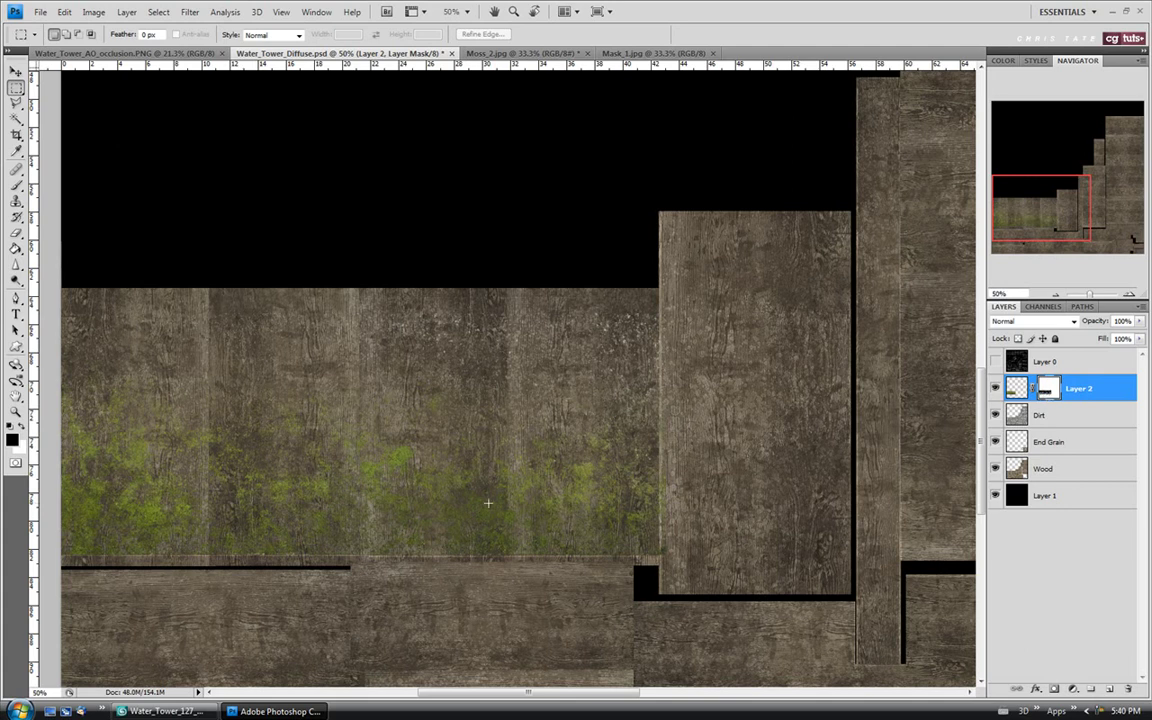
{"action": "left_click", "coordinate": [1014, 391]}
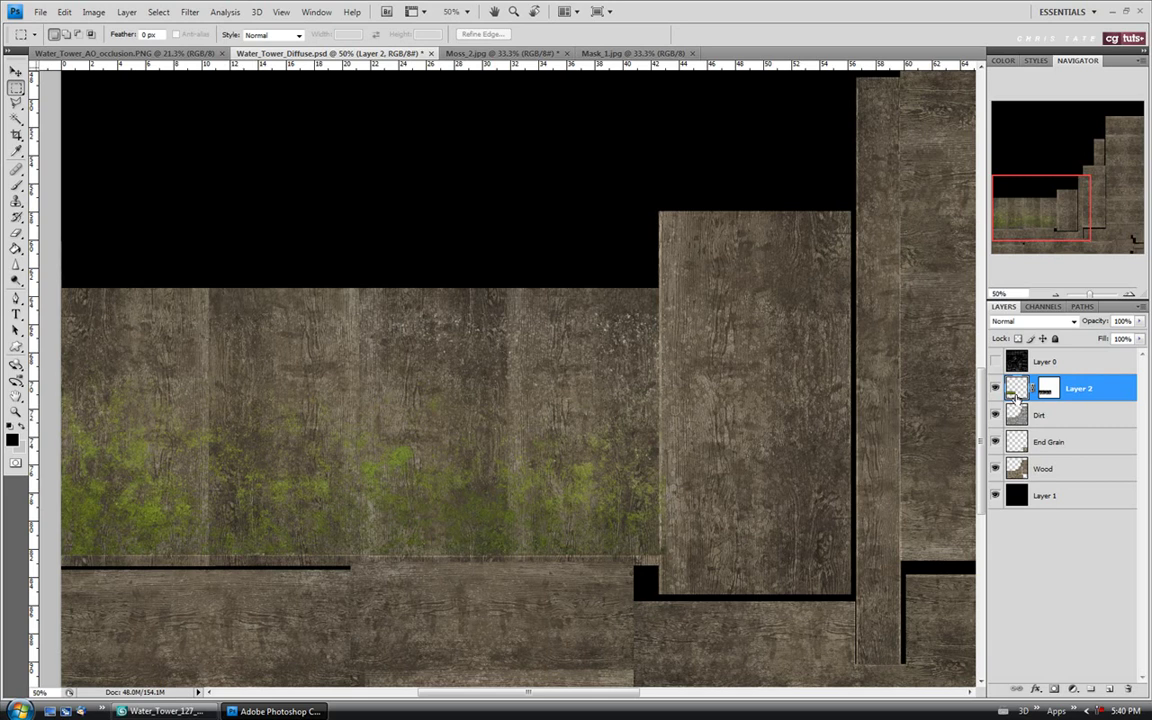
Step: Make Layer 2's mask active and open a Levels adjustment for it, keeping the moss area in view
{"action": "left_click", "coordinate": [1049, 391]}
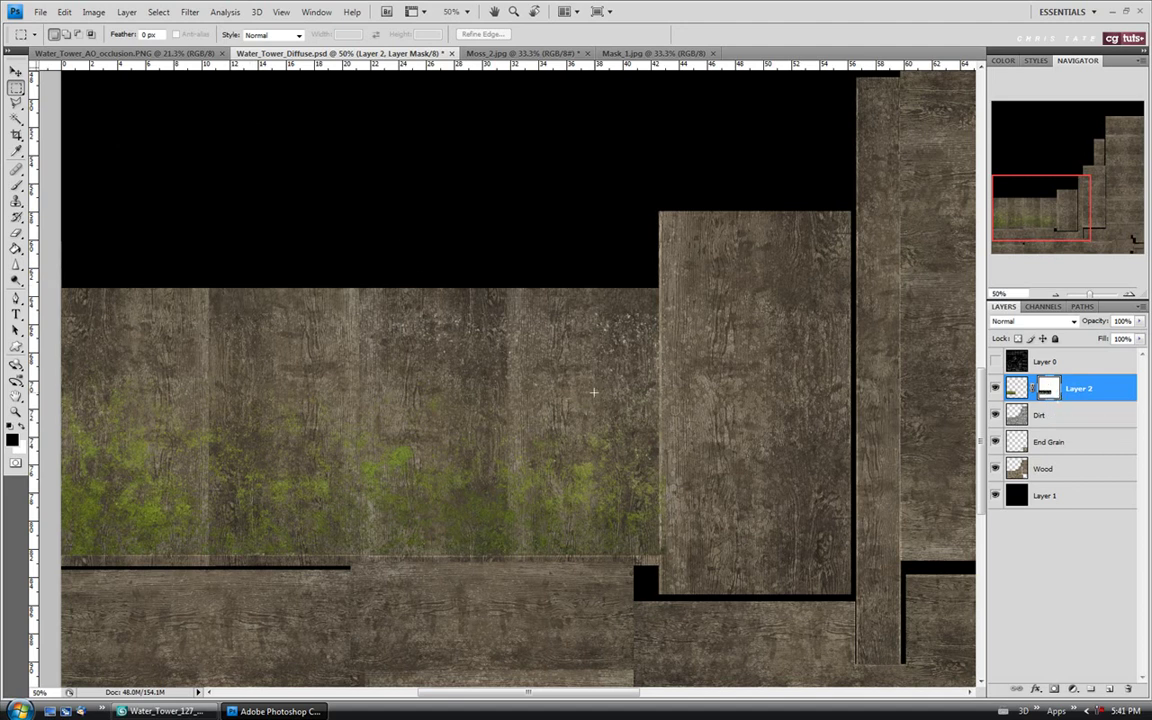
{"action": "left_click", "coordinate": [93, 11]}
{"action": "mouse_move", "coordinate": [92, 48]}
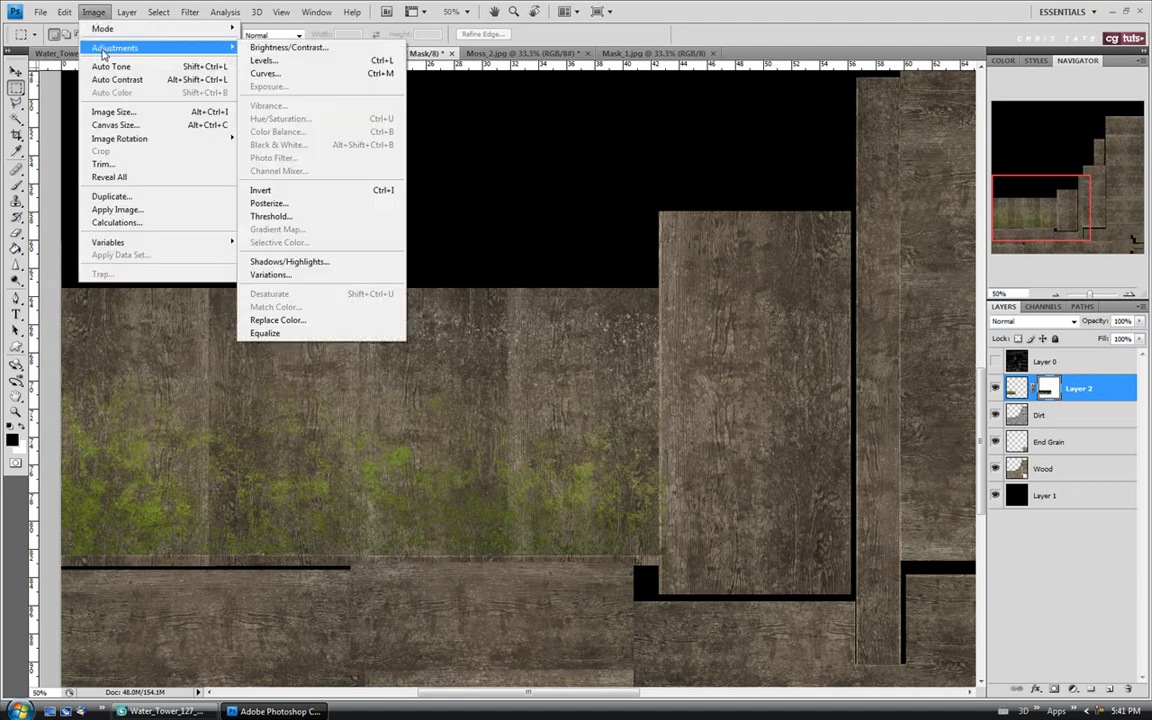
{"action": "left_click", "coordinate": [292, 61]}
{"action": "left_click_drag", "start_coordinate": [600, 90], "coordinate": [434, 53]}
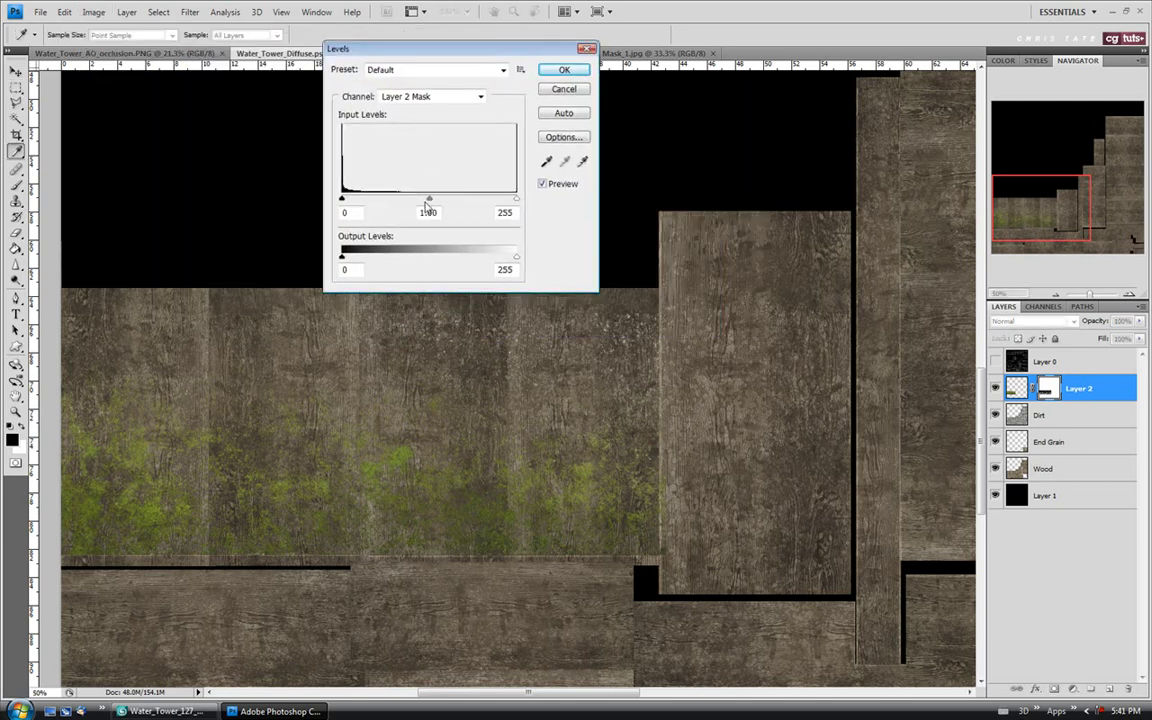
Step: Try different midtone and output levels on the mask, and return them to 1.00, 0 and 255
{"action": "left_click_drag", "start_coordinate": [427, 198], "coordinate": [352, 200]}
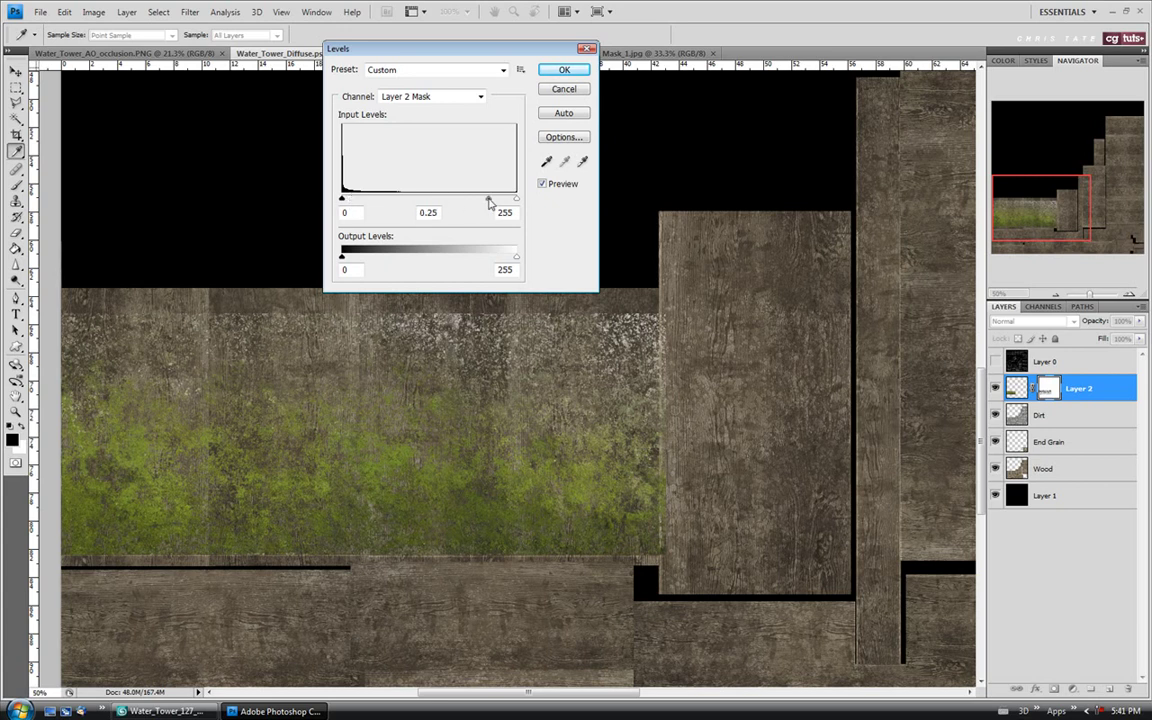
{"action": "left_click_drag", "start_coordinate": [489, 200], "coordinate": [430, 201]}
{"action": "mouse_move", "coordinate": [516, 257]}
{"action": "left_mouse_down"}
{"action": "mouse_move", "coordinate": [409, 258]}
{"action": "mouse_move", "coordinate": [522, 260]}
{"action": "left_mouse_up"}
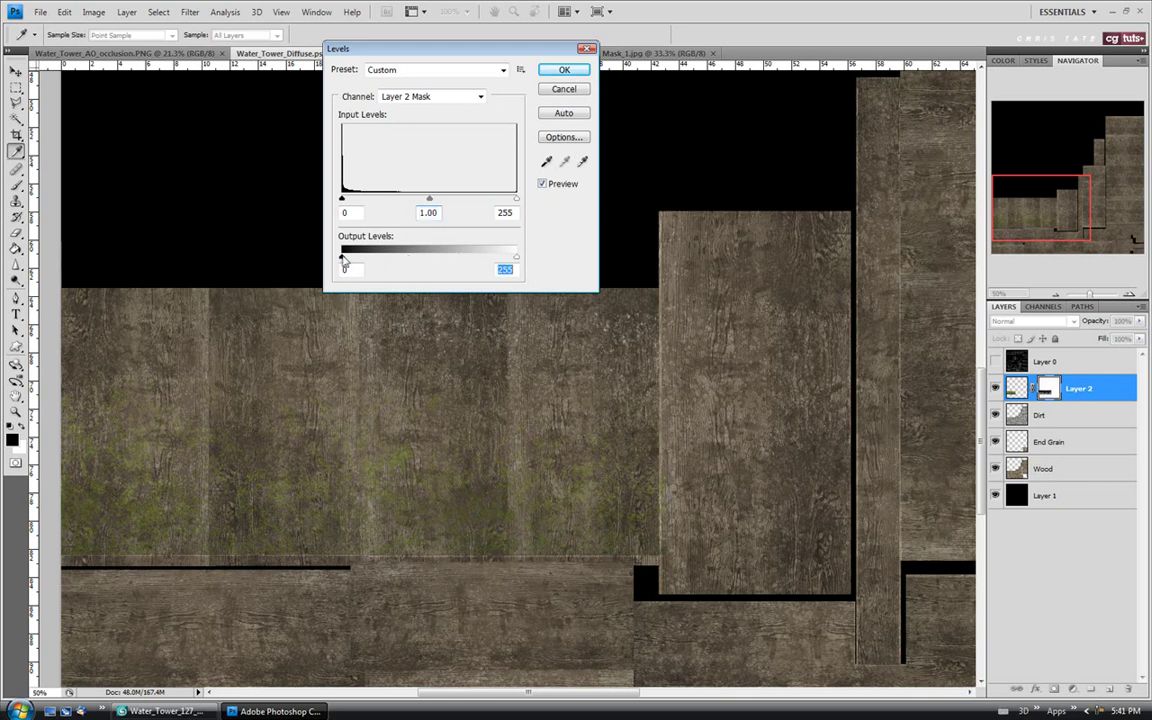
{"action": "mouse_move", "coordinate": [343, 259]}
{"action": "left_mouse_down"}
{"action": "mouse_move", "coordinate": [397, 259]}
{"action": "mouse_move", "coordinate": [340, 258]}
{"action": "mouse_move", "coordinate": [347, 265]}
{"action": "left_mouse_up"}
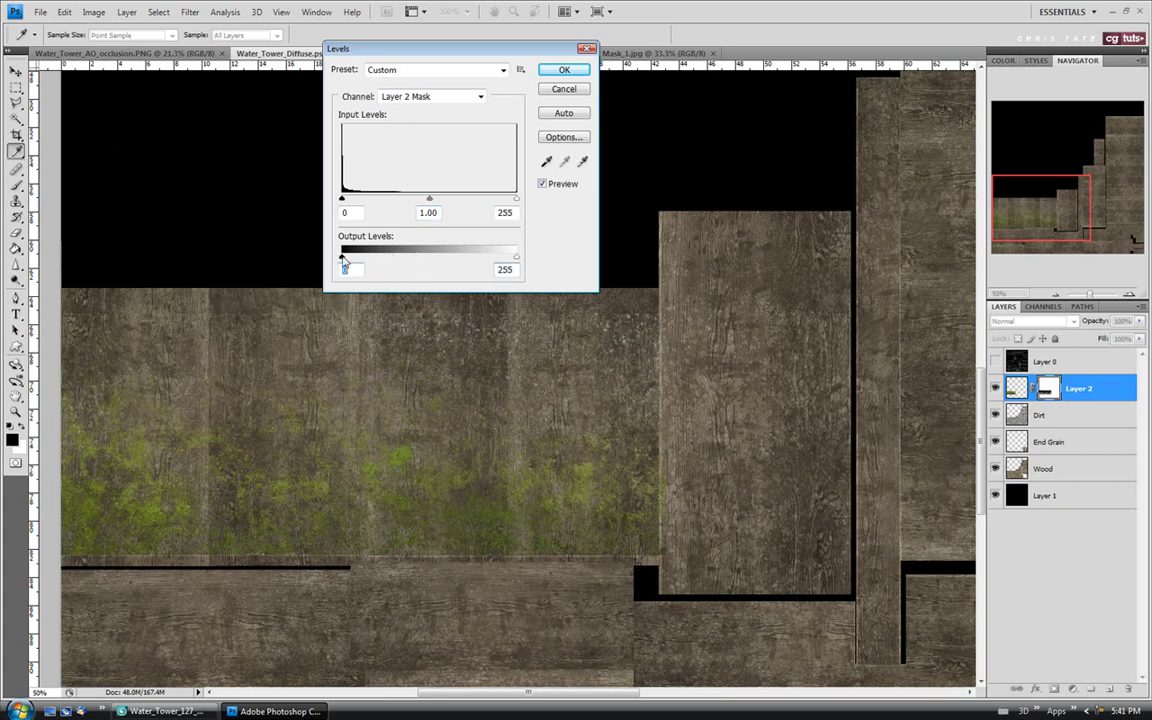
{"action": "left_click_drag", "start_coordinate": [516, 263], "coordinate": [521, 264]}
Step: Set the mask's input levels to 28, 2.25 and 197 and apply the Levels adjustment
{"action": "left_click_drag", "start_coordinate": [343, 200], "coordinate": [363, 202]}
{"action": "left_click", "coordinate": [362, 202]}
{"action": "left_click_drag", "start_coordinate": [516, 199], "coordinate": [387, 204]}
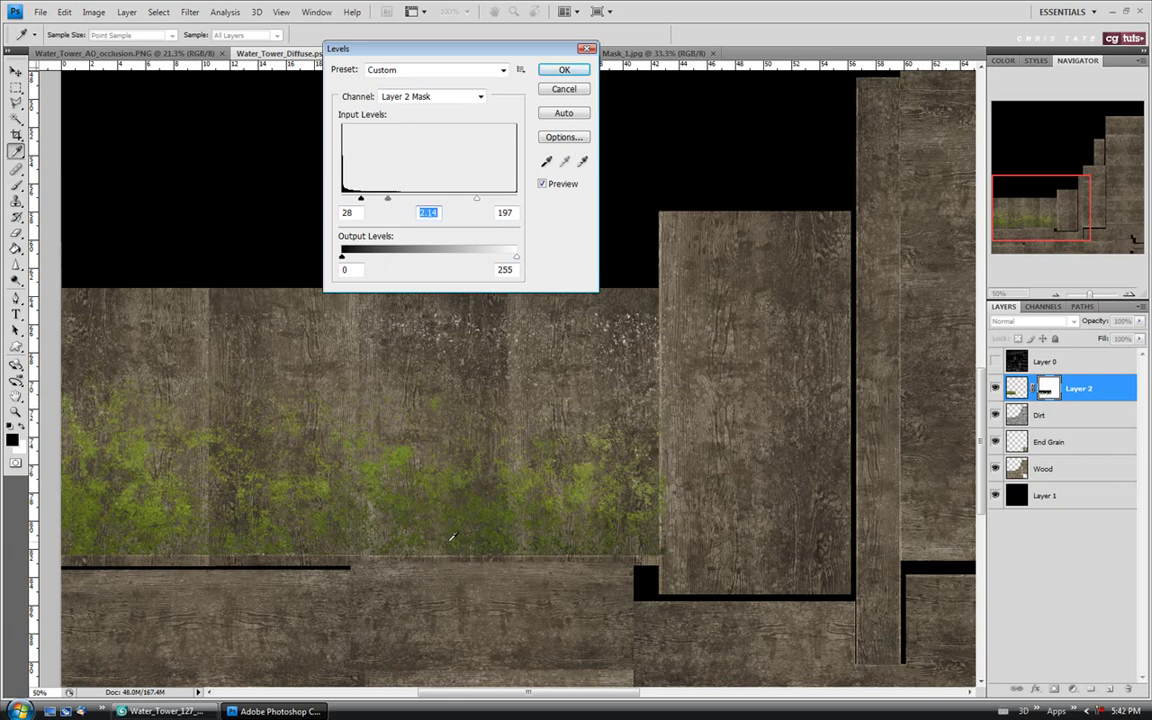
{"action": "left_click_drag", "start_coordinate": [389, 201], "coordinate": [386, 203]}
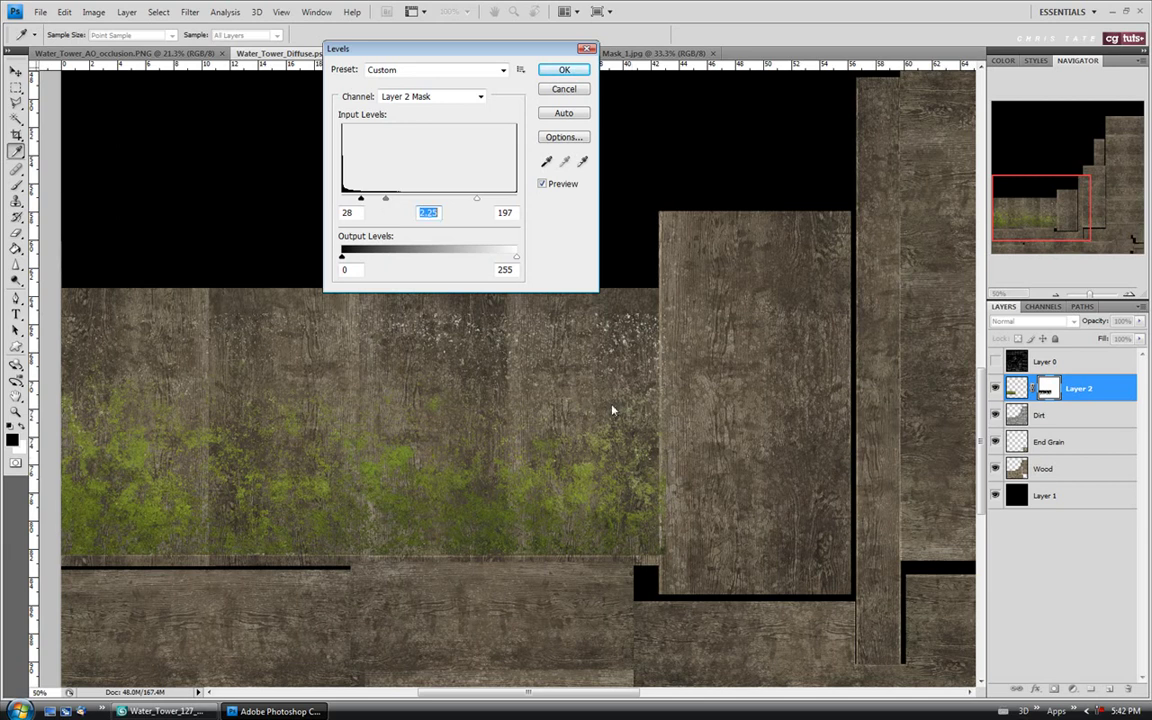
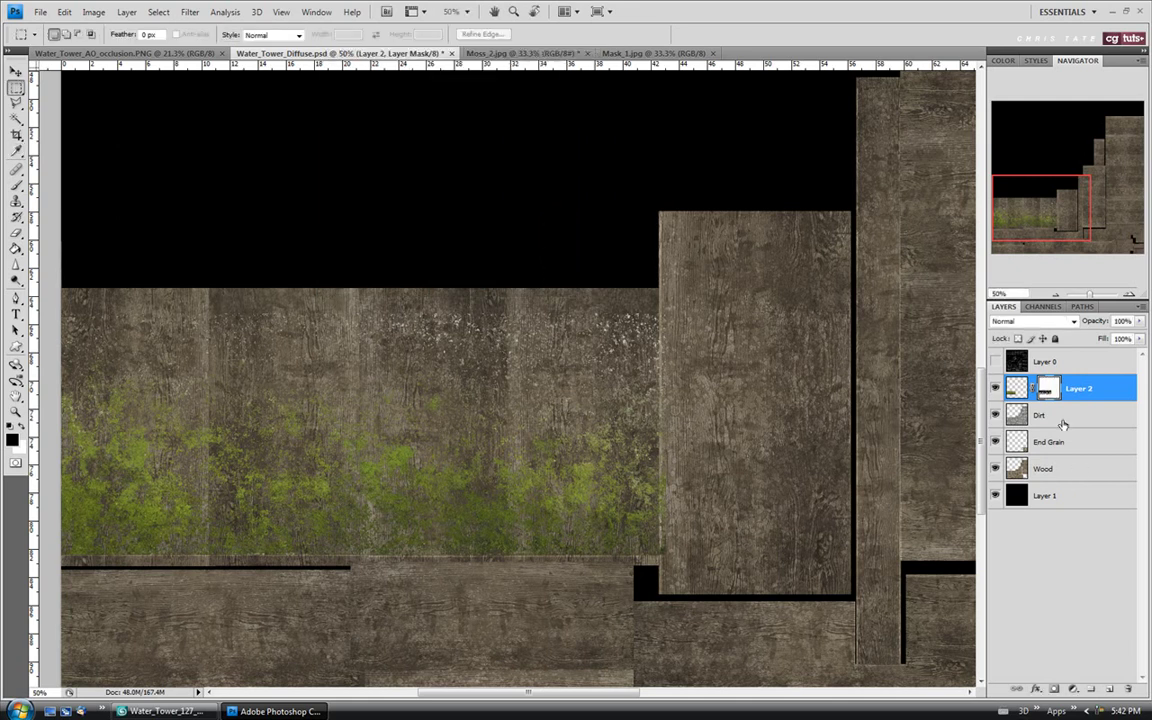
Step: Paint black with the Brush tool on Layer 2's mask to hide the pale specks across the panels' upper part
{"action": "key", "text": "ctrl+2"}
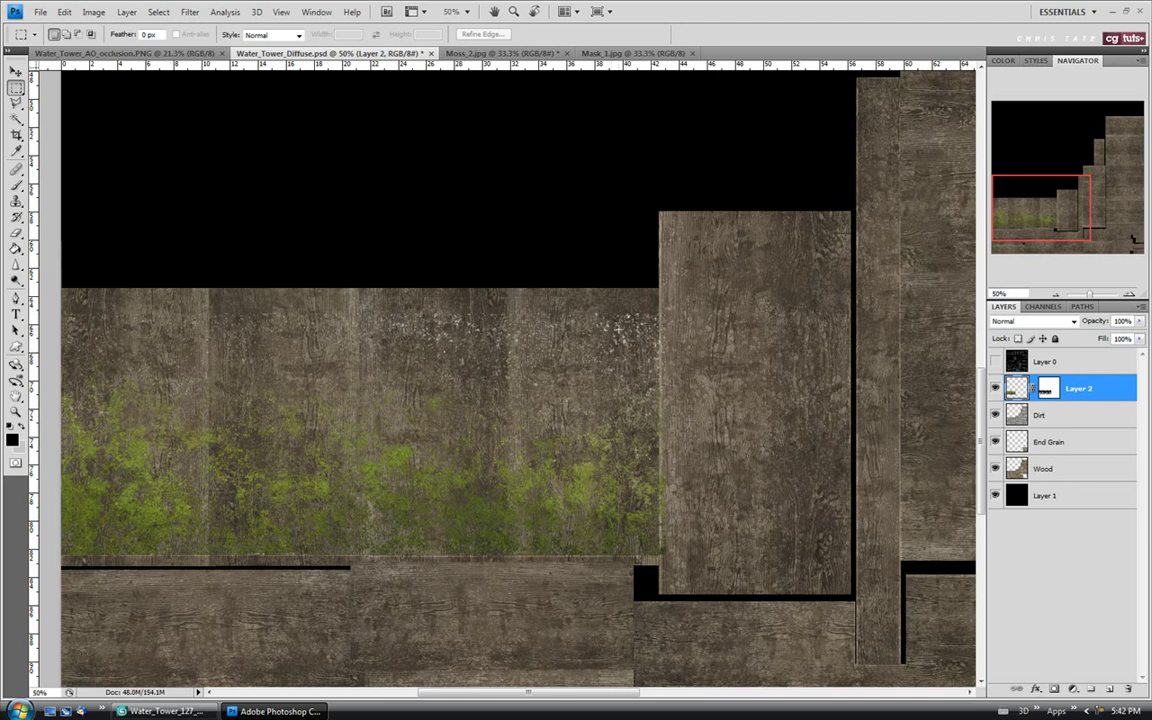
{"action": "left_click", "coordinate": [1050, 388]}
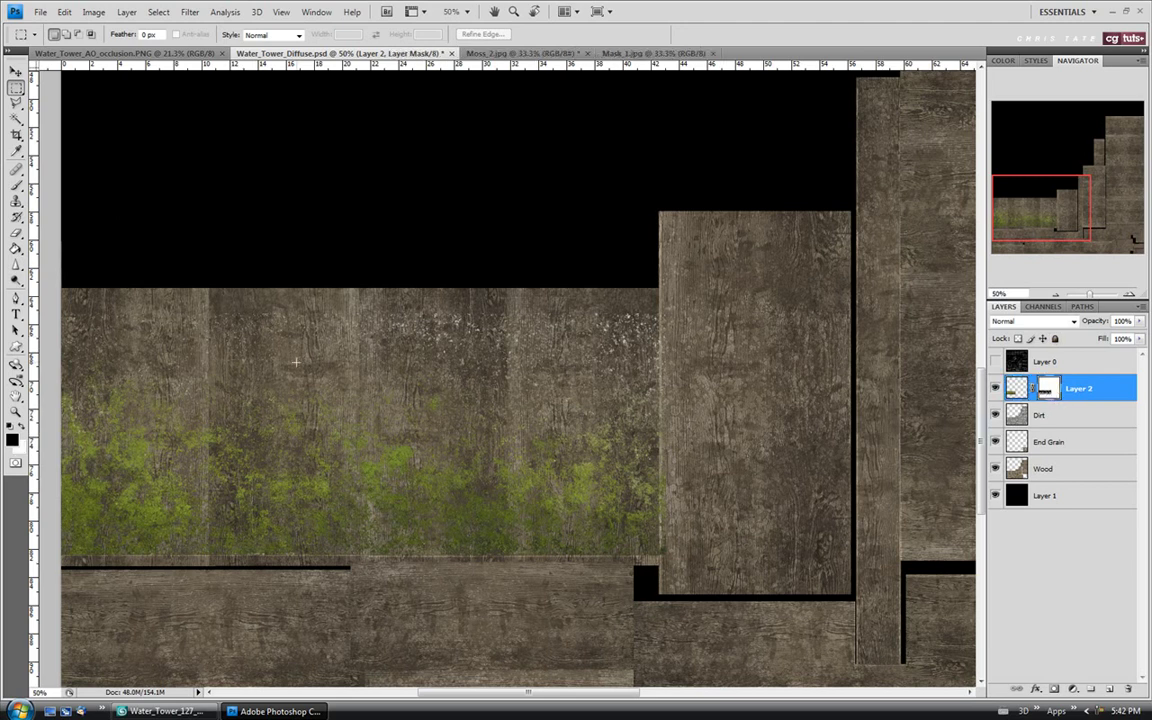
{"action": "left_click", "coordinate": [17, 185]}
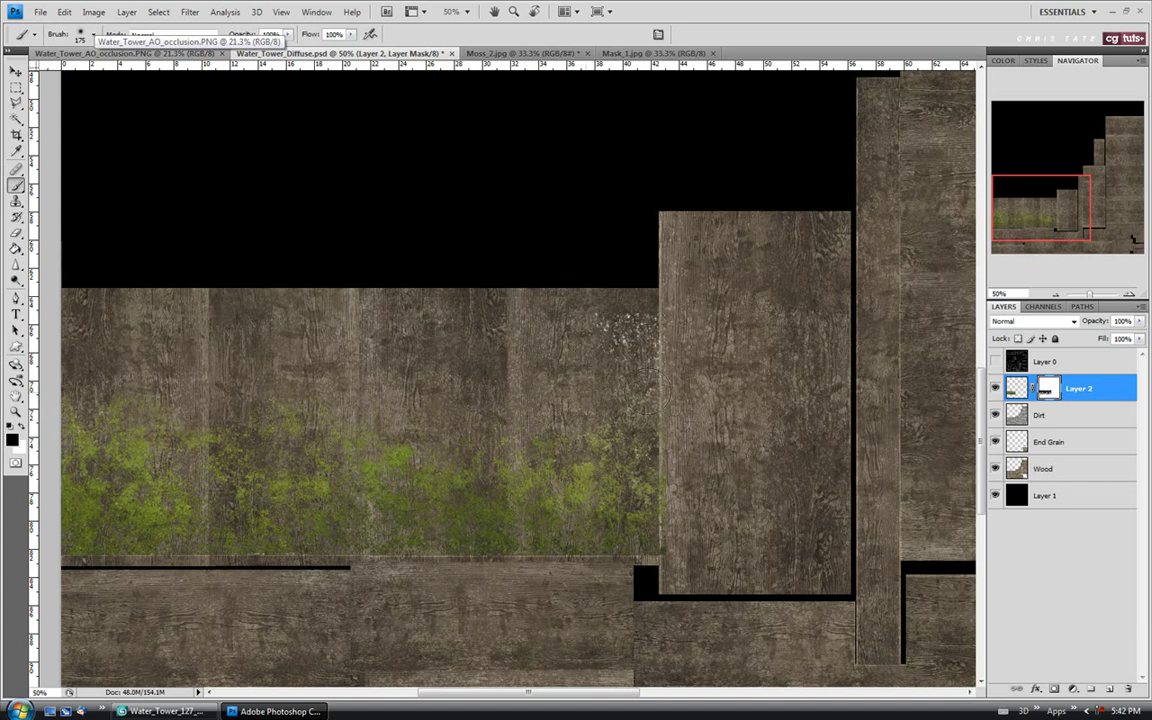
{"action": "left_click_drag", "start_coordinate": [672, 330], "coordinate": [560, 300]}
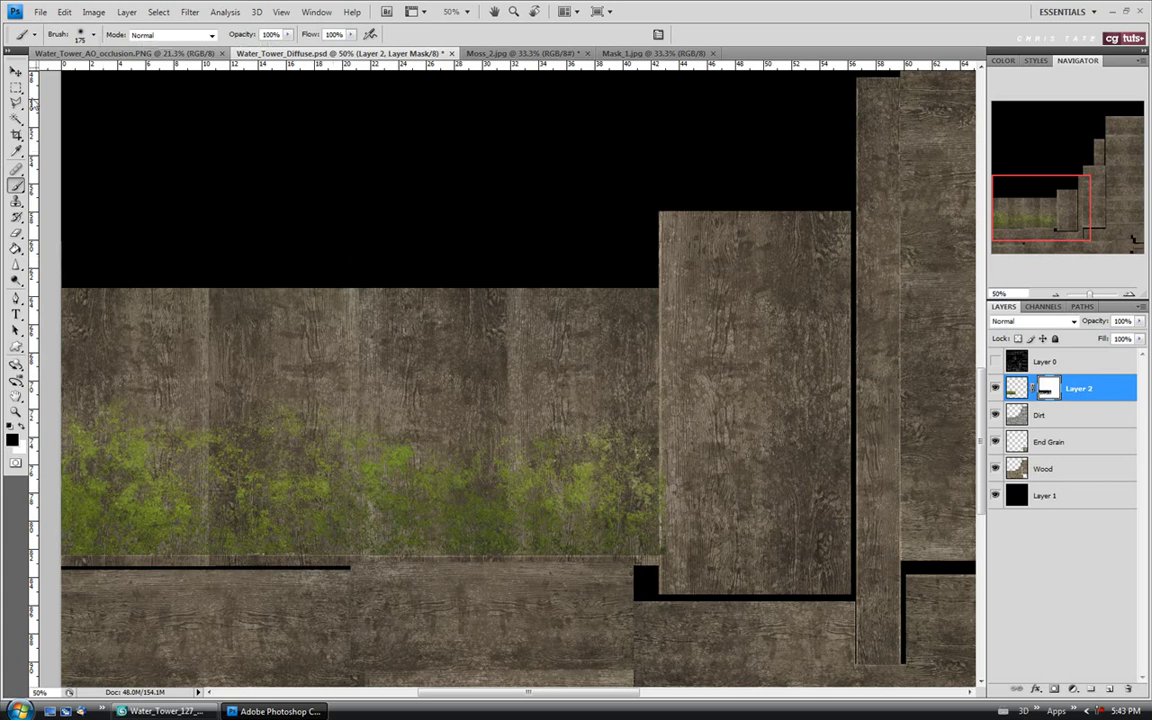
Step: Save Water_Tower_Diffuse.psd and switch to 3ds Max to check the moss on the water tower model
{"action": "left_click", "coordinate": [40, 11]}
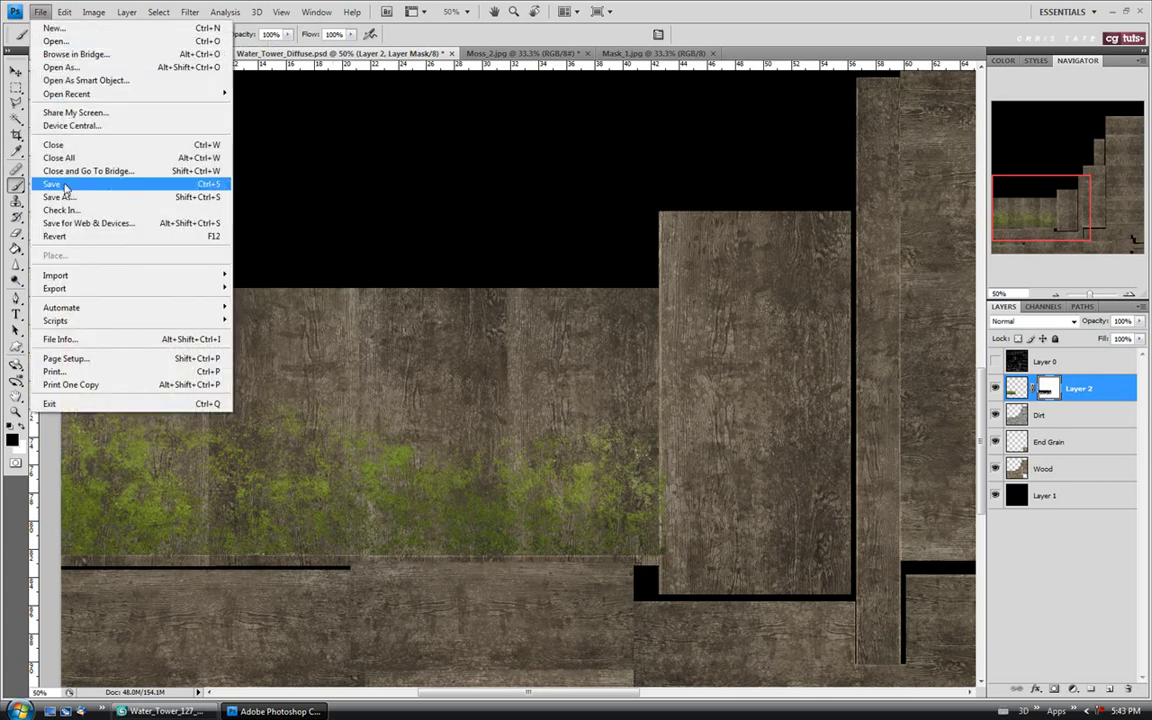
{"action": "left_click", "coordinate": [55, 184]}
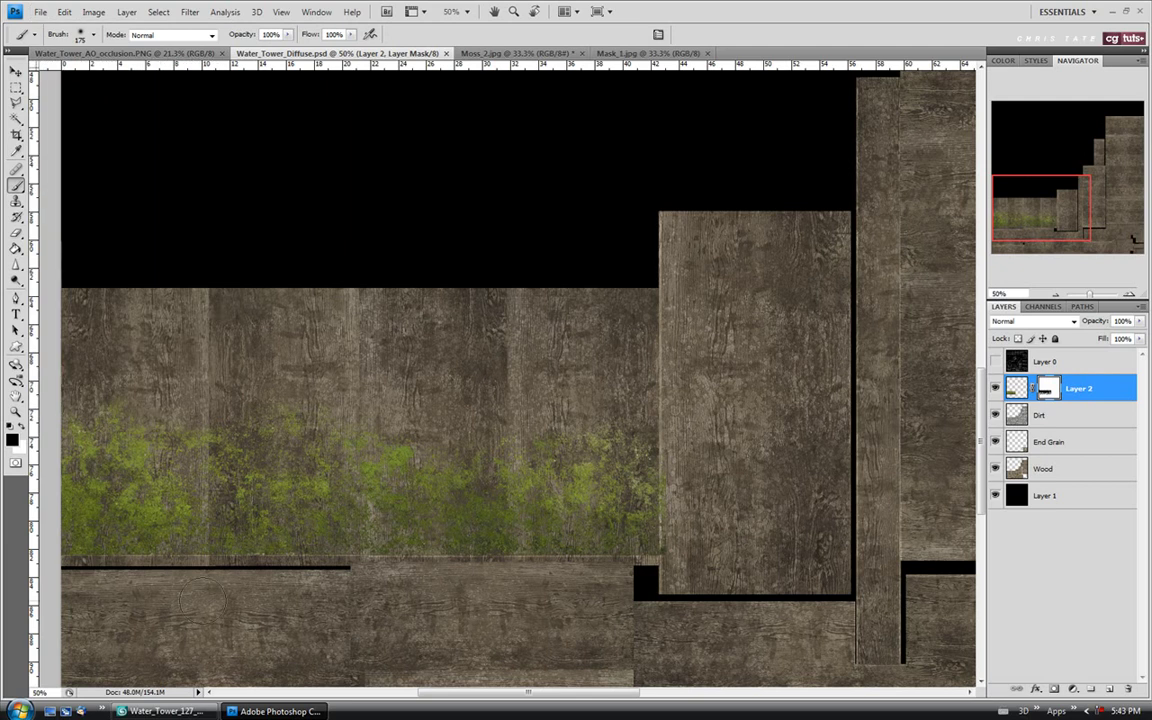
{"action": "left_click", "coordinate": [163, 711]}
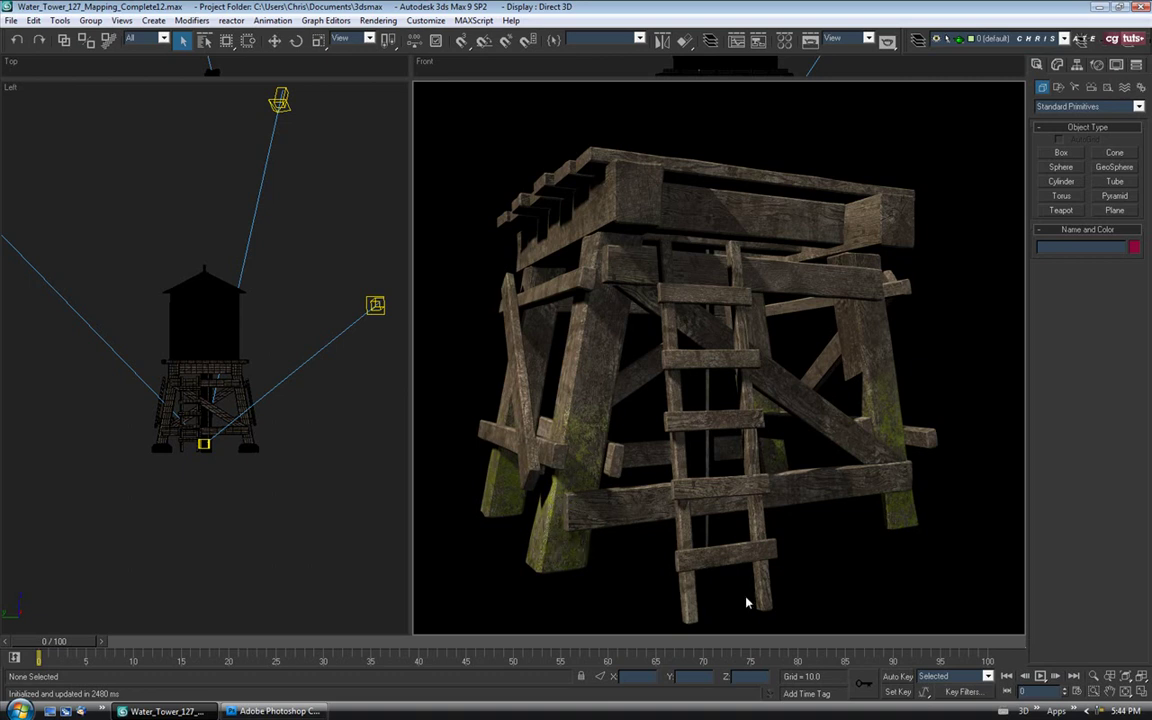
Step: Return to Photoshop, make the moss image on Layer 2 active instead of its mask and open Hue/Saturation for it
{"action": "left_click", "coordinate": [268, 711]}
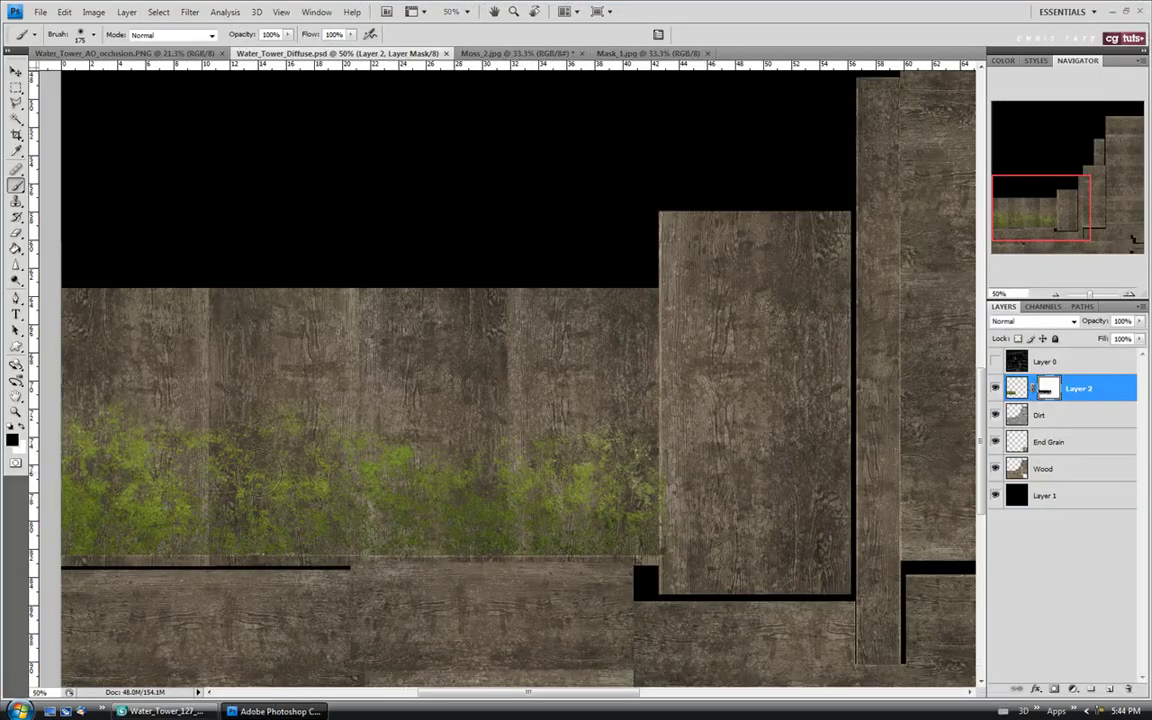
{"action": "left_click", "coordinate": [16, 88]}
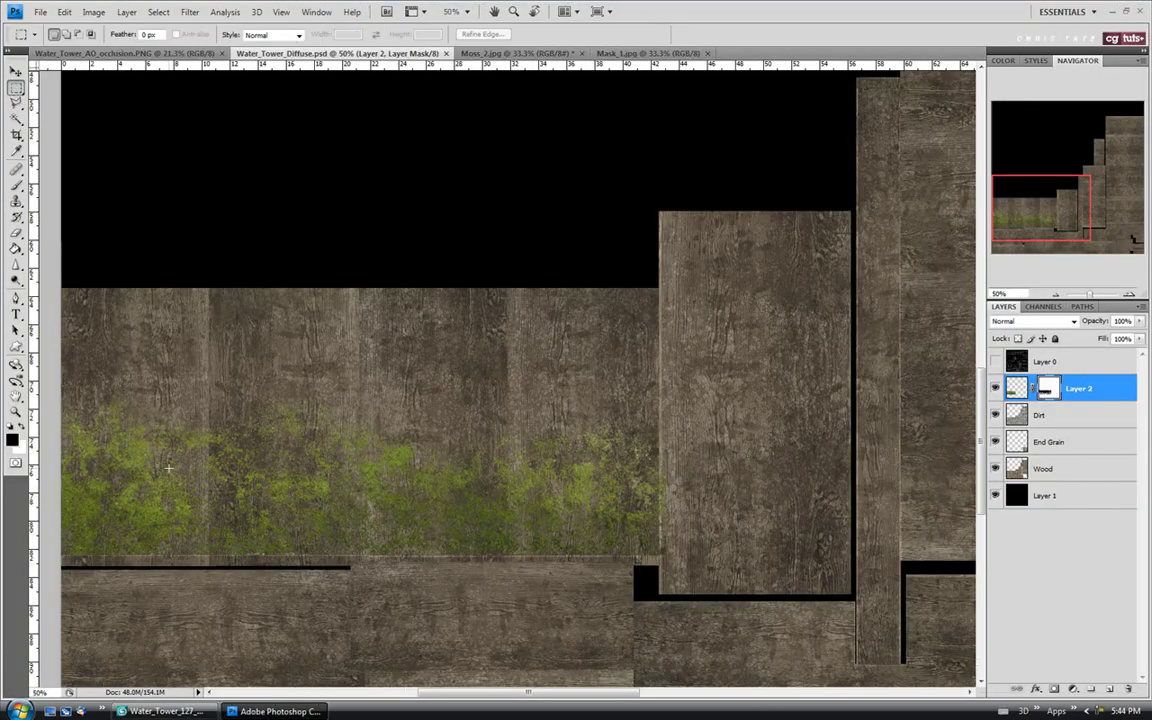
{"action": "left_click", "coordinate": [1016, 389]}
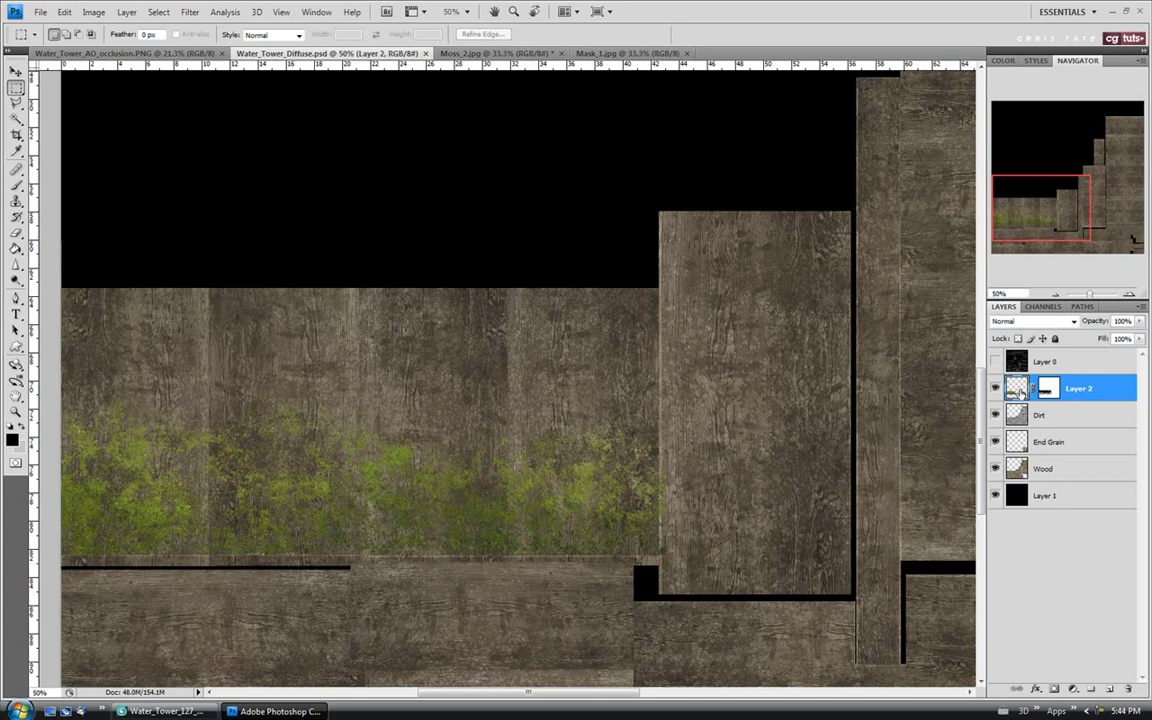
{"action": "left_click", "coordinate": [93, 12]}
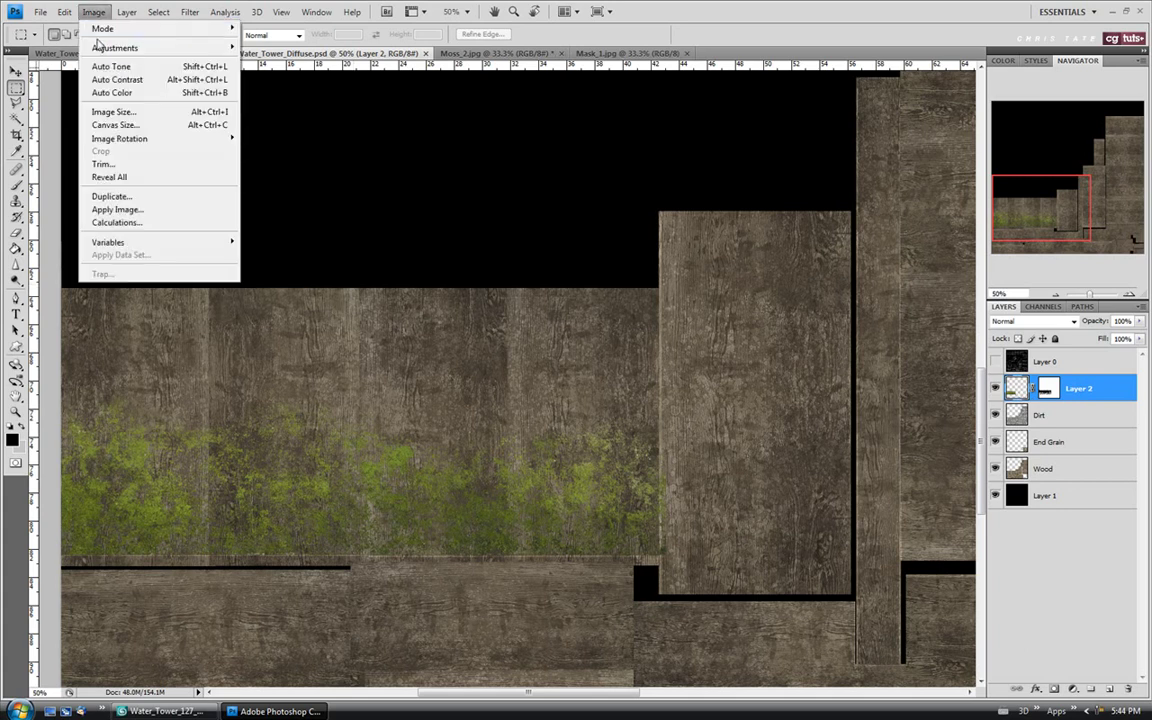
{"action": "mouse_move", "coordinate": [99, 50]}
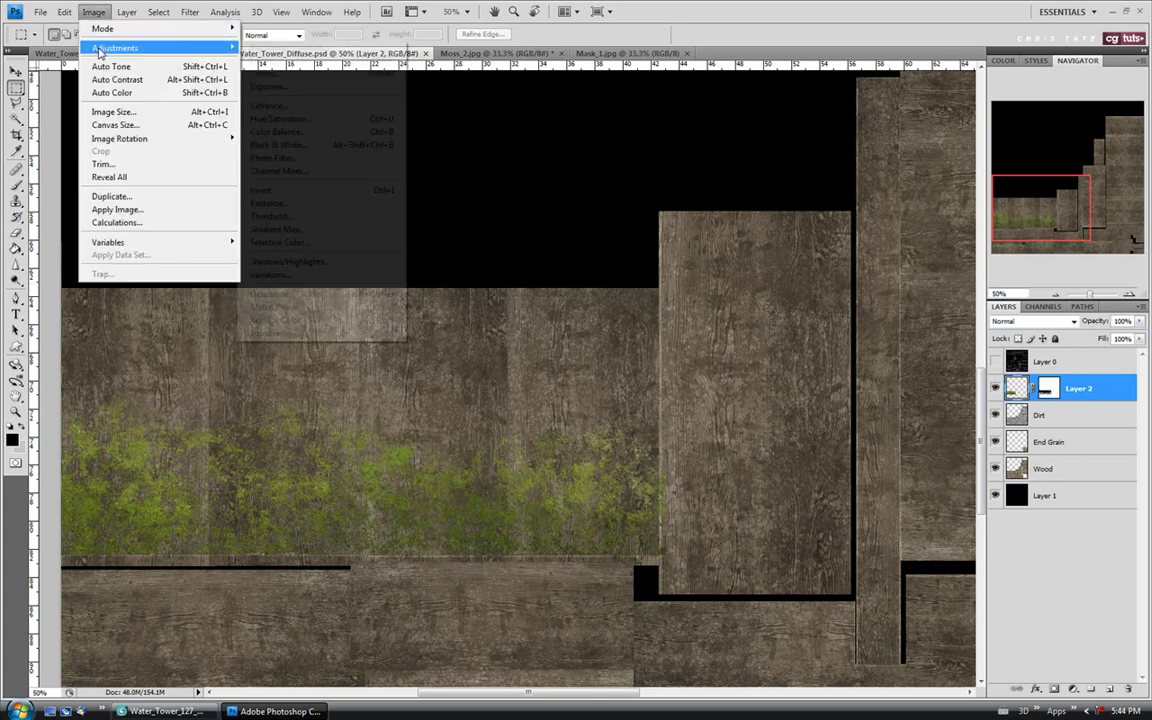
{"action": "left_click", "coordinate": [265, 118]}
{"action": "left_click_drag", "start_coordinate": [874, 236], "coordinate": [409, 97]}
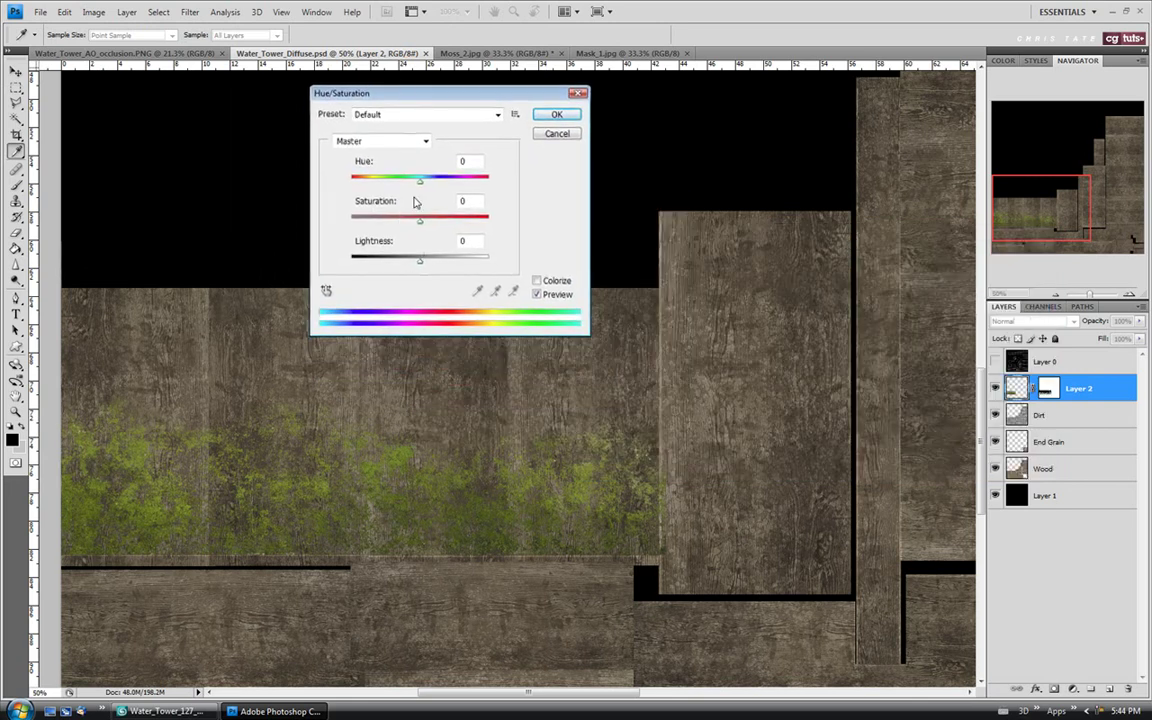
Step: Try a stronger saturation on the moss, reset it to 0 and darken the moss with a Lightness of -23
{"action": "left_click_drag", "start_coordinate": [419, 187], "coordinate": [456, 227]}
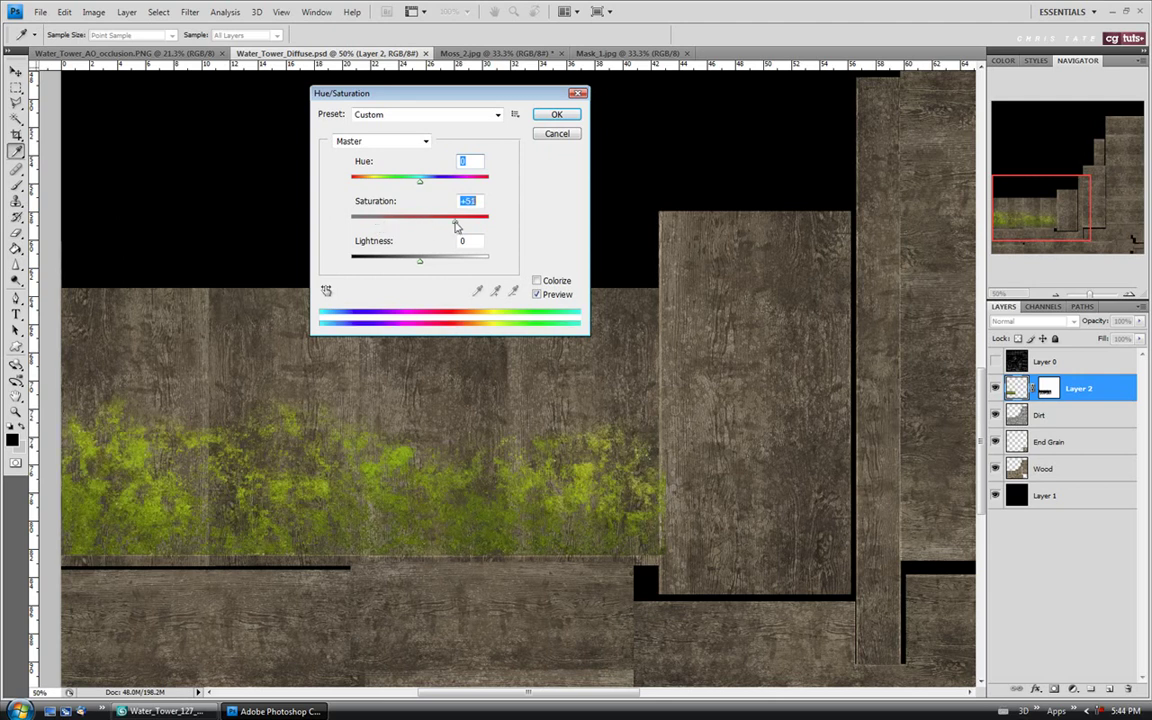
{"action": "type", "text": "0"}
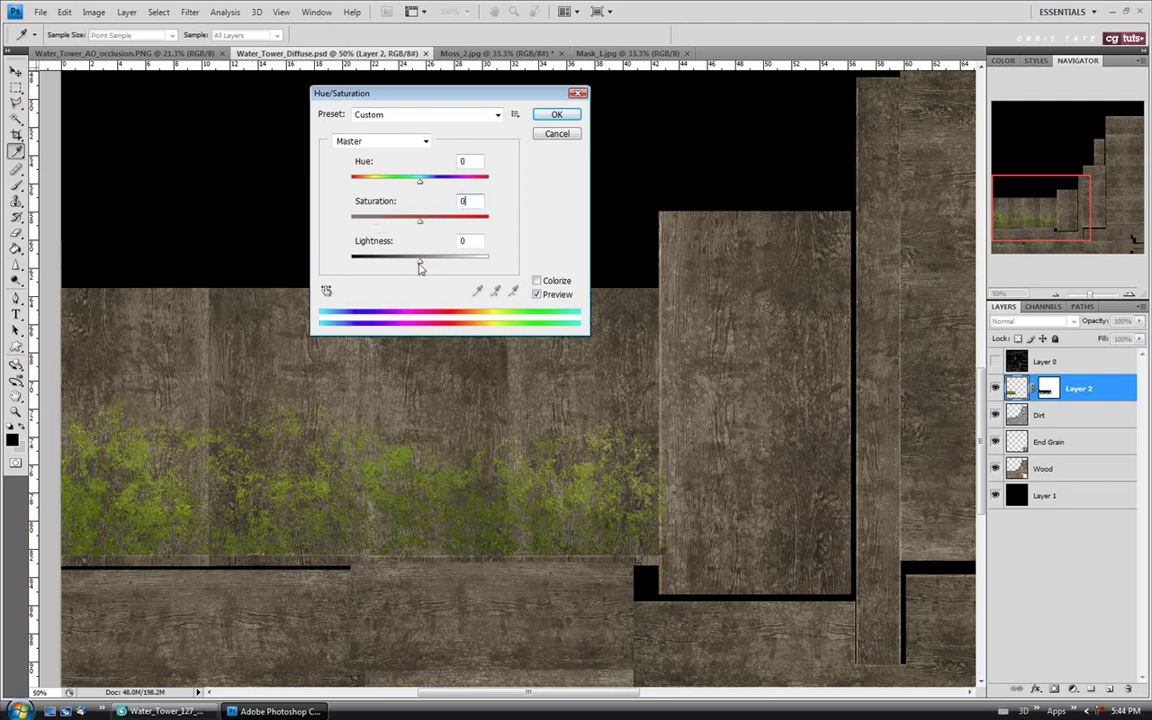
{"action": "mouse_move", "coordinate": [419, 265]}
{"action": "left_mouse_down"}
{"action": "mouse_move", "coordinate": [399, 263]}
{"action": "mouse_move", "coordinate": [453, 265]}
{"action": "mouse_move", "coordinate": [413, 265]}
{"action": "left_mouse_up"}
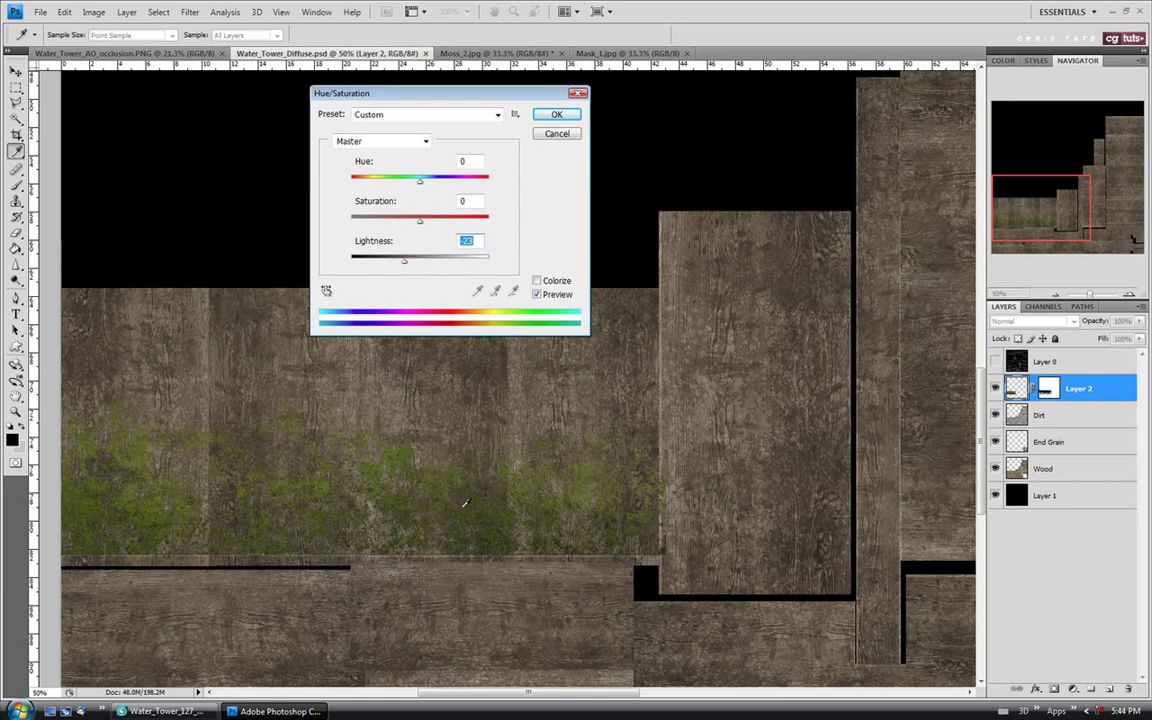
{"action": "left_click", "coordinate": [549, 116]}
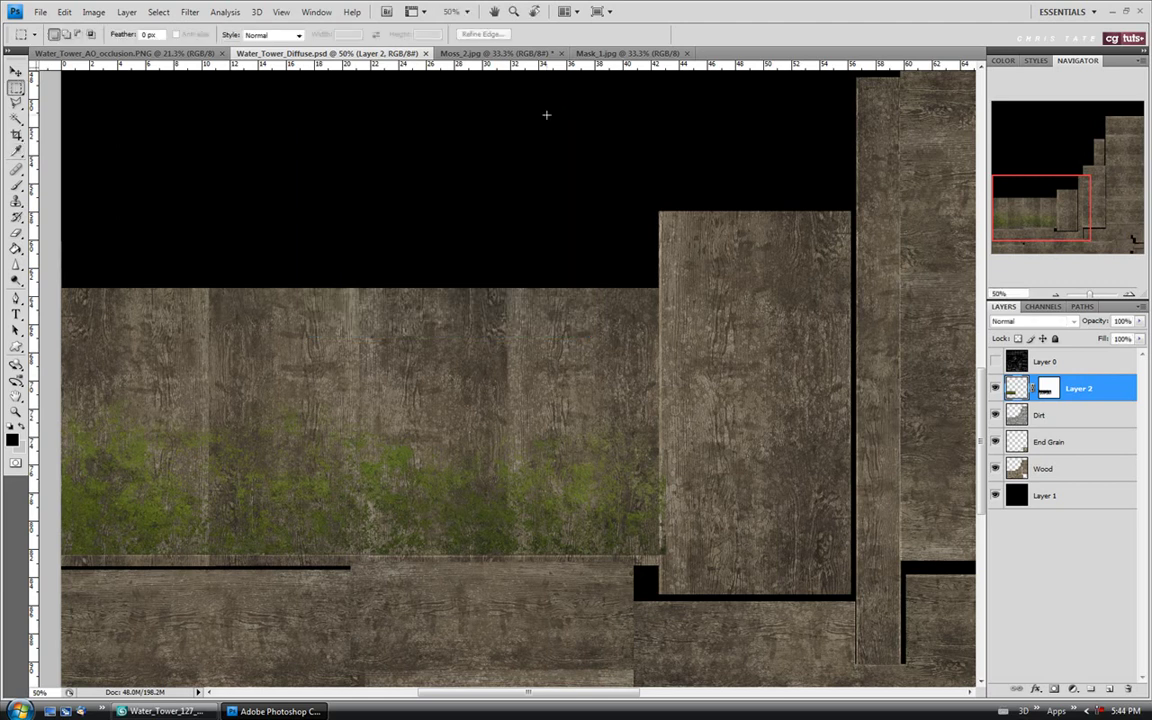
{"action": "key", "text": "m"}
Step: Save the darkened diffuse texture and switch to 3ds Max to check the result on the tower's legs
{"action": "left_click", "coordinate": [40, 12]}
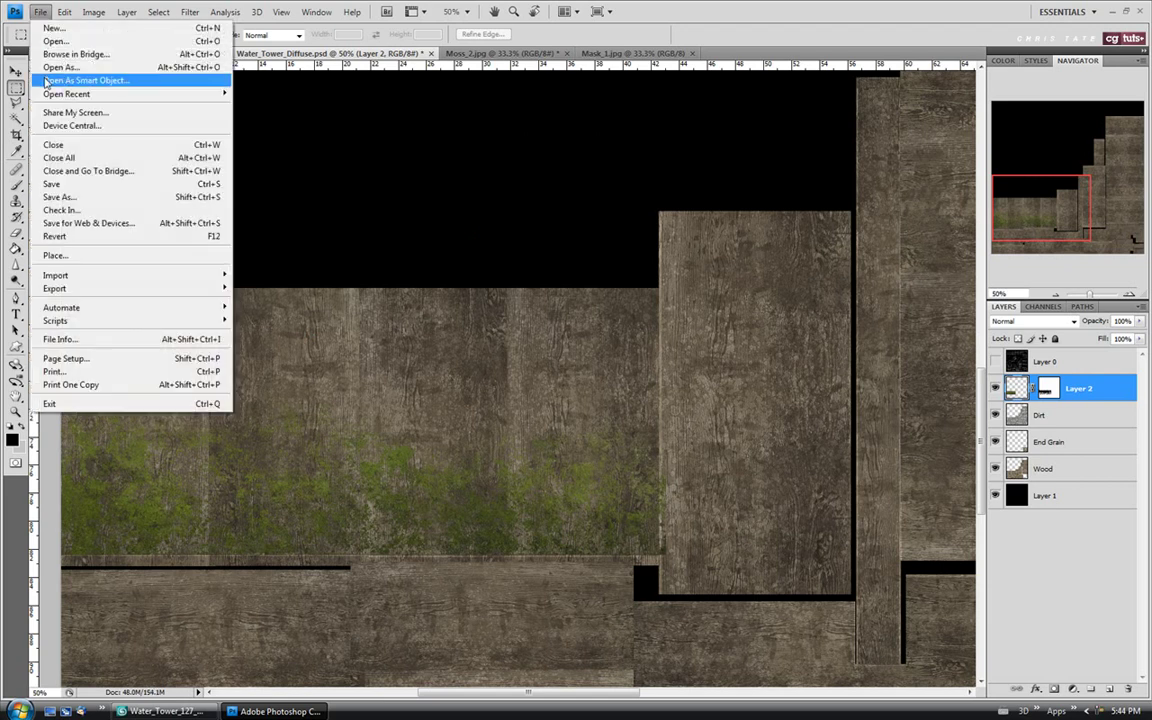
{"action": "left_click", "coordinate": [48, 184]}
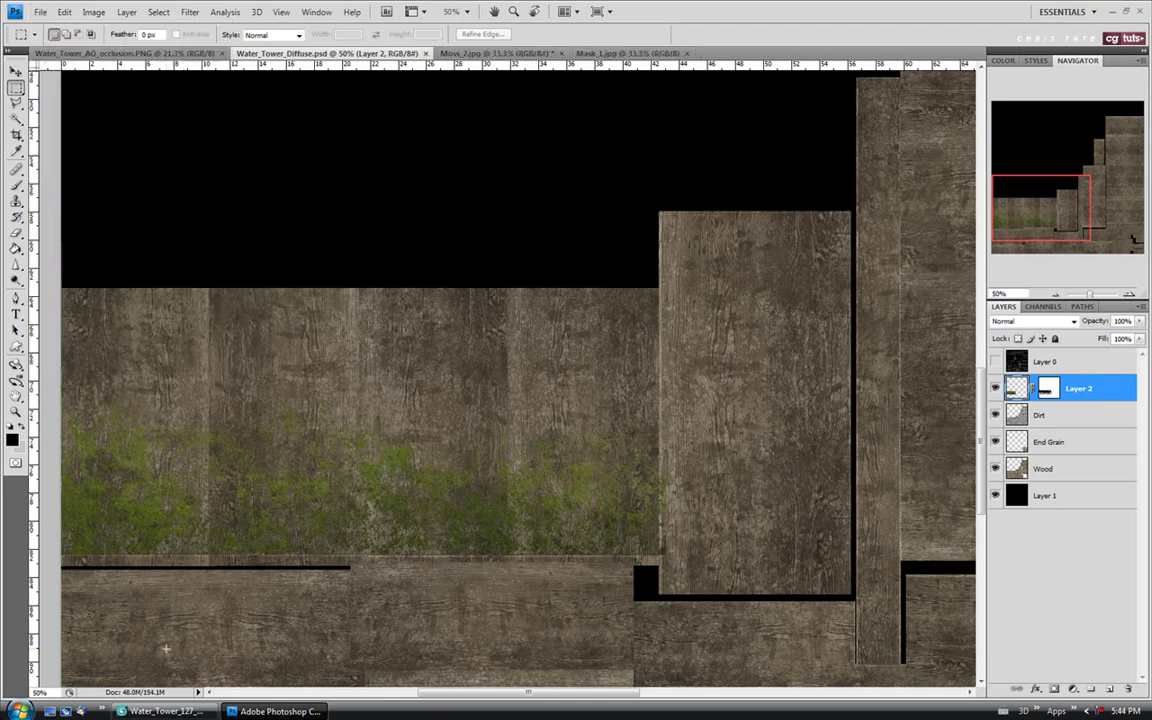
{"action": "left_click", "coordinate": [160, 711]}
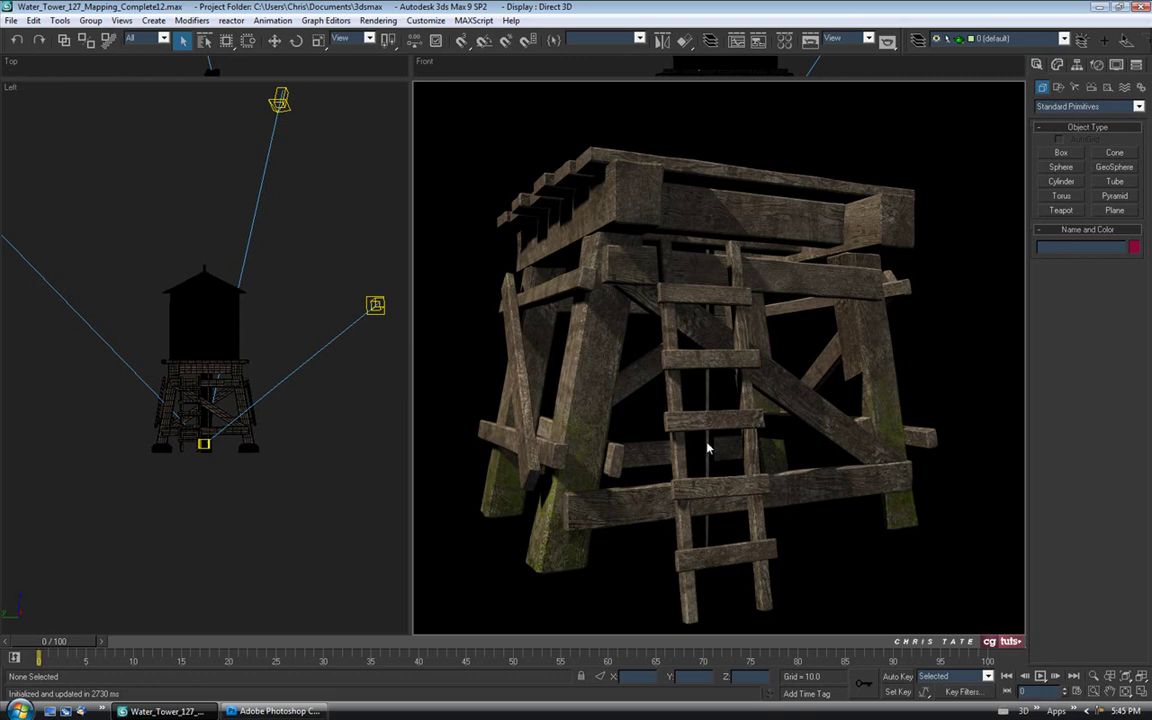
Step: Save the scene as the next incremental version, Water_Tower_127_Mapping_Complete13
{"action": "left_click", "coordinate": [10, 20]}
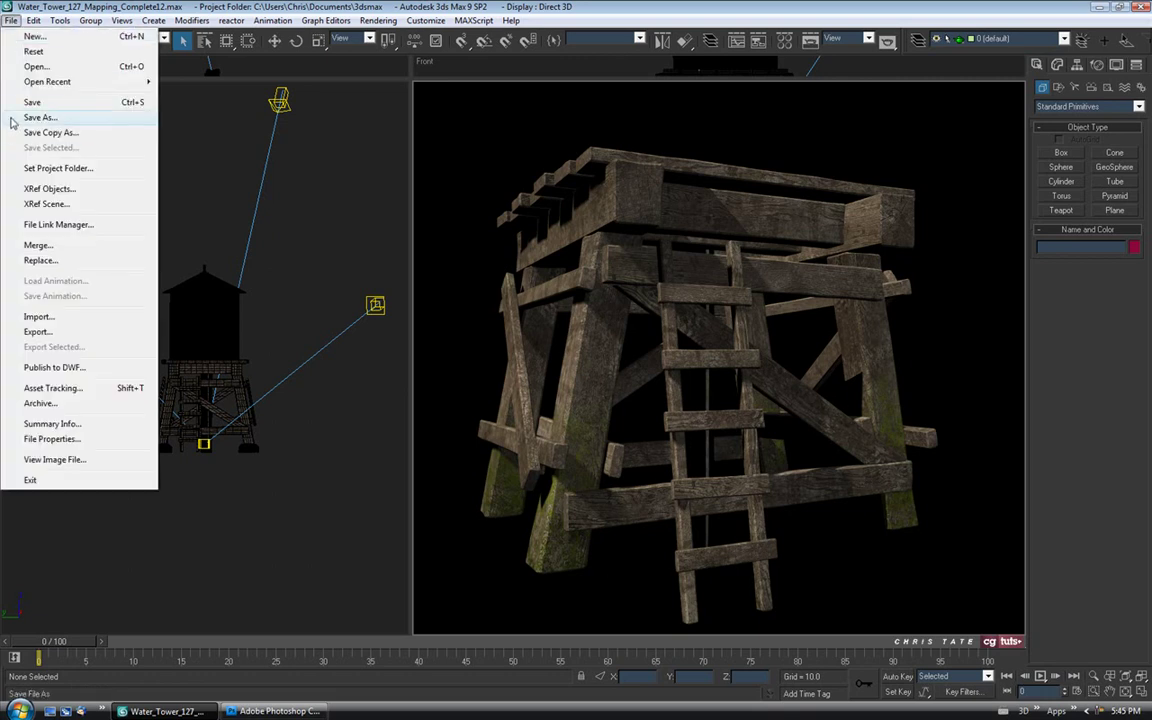
{"action": "key", "text": "Return"}
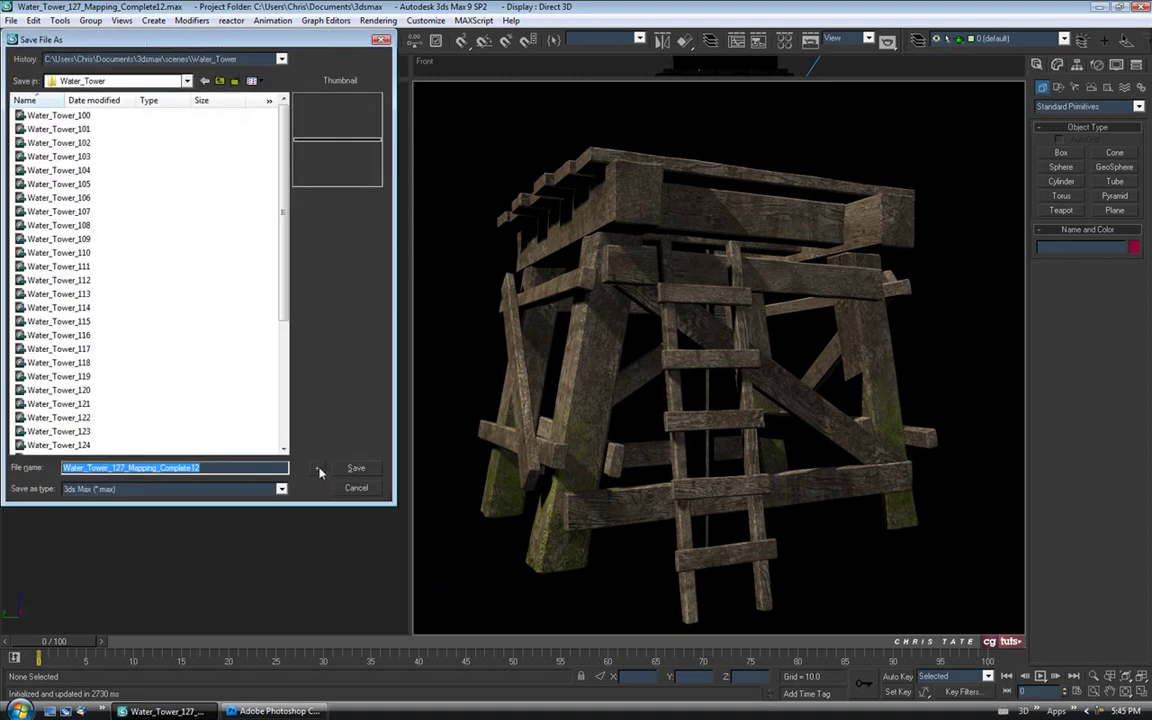
{"action": "left_click", "coordinate": [318, 468]}
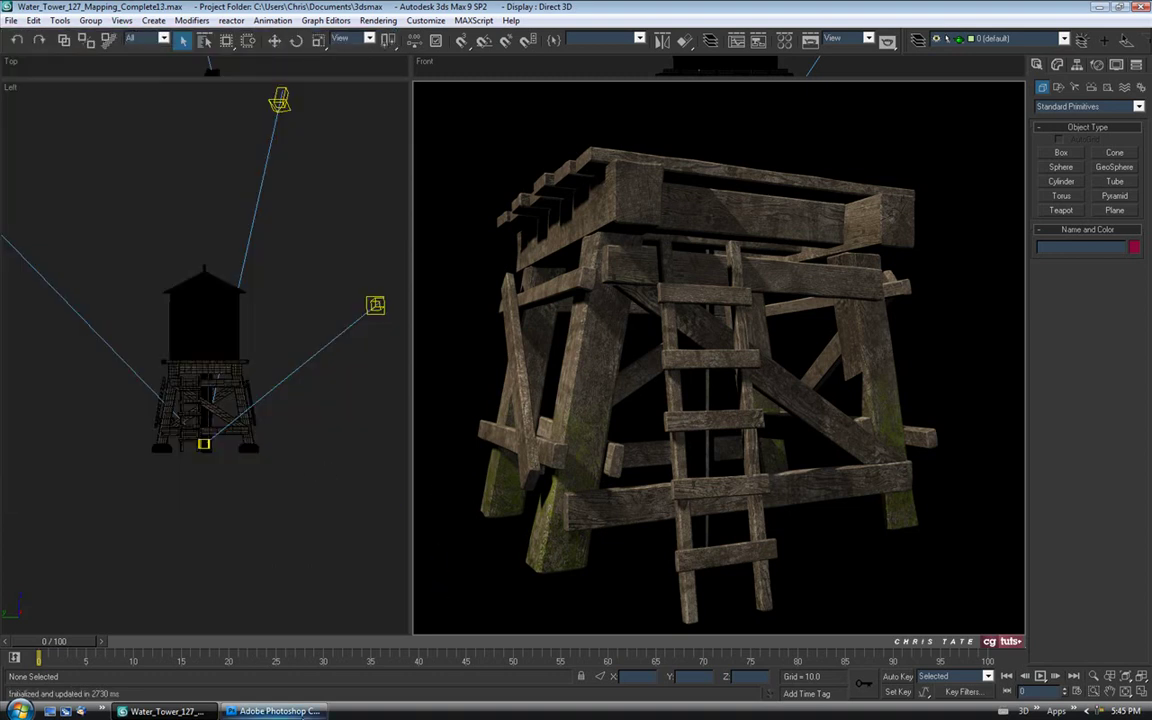
Step: Switch to Photoshop and show the UV wireframe on Layer 0 over the lower wood planks of the diffuse texture
{"action": "left_click", "coordinate": [275, 711]}
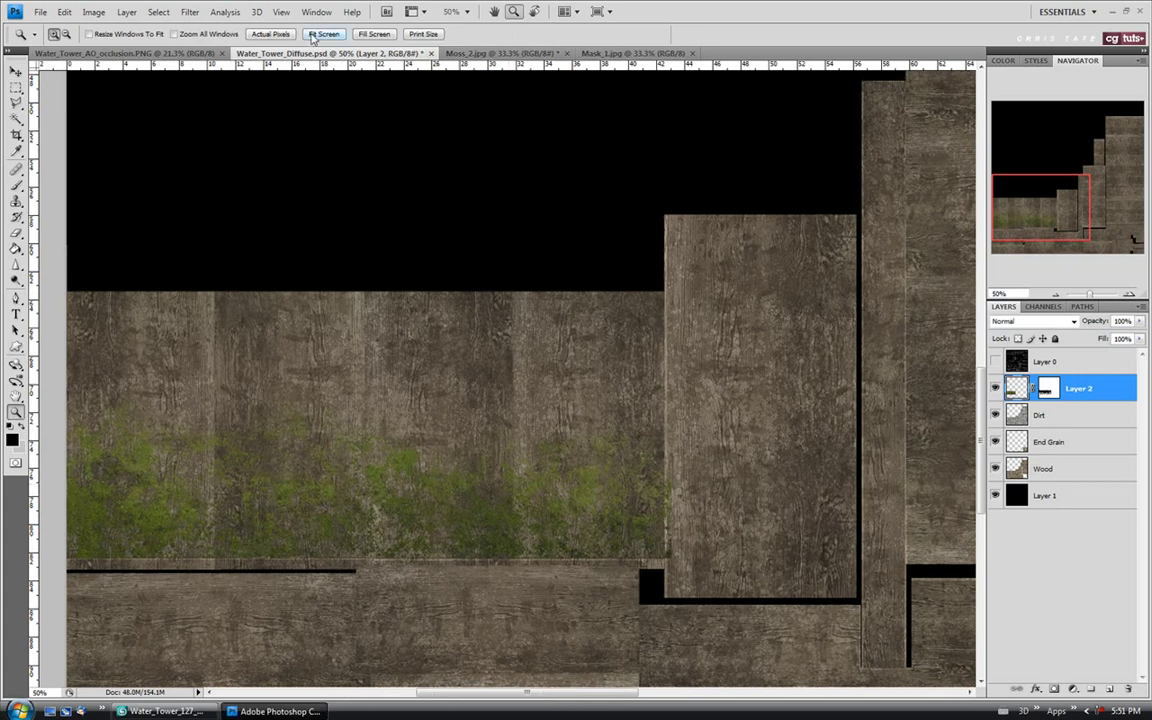
{"action": "left_click", "coordinate": [314, 36]}
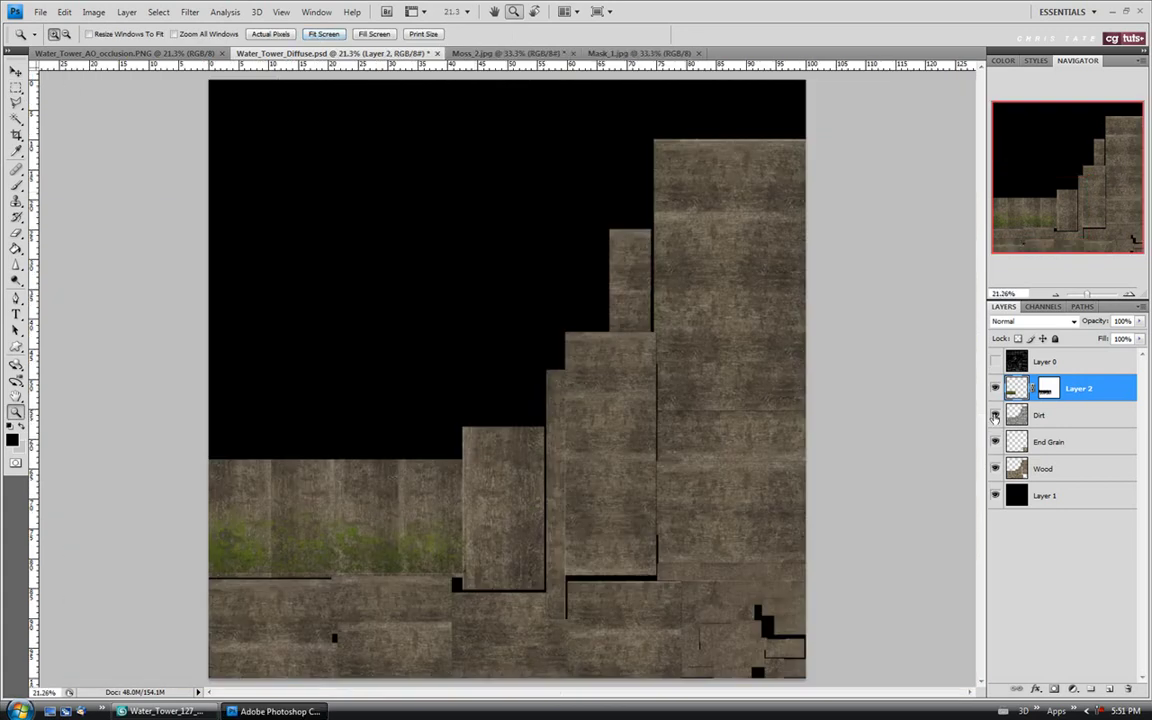
{"action": "left_click", "coordinate": [995, 362]}
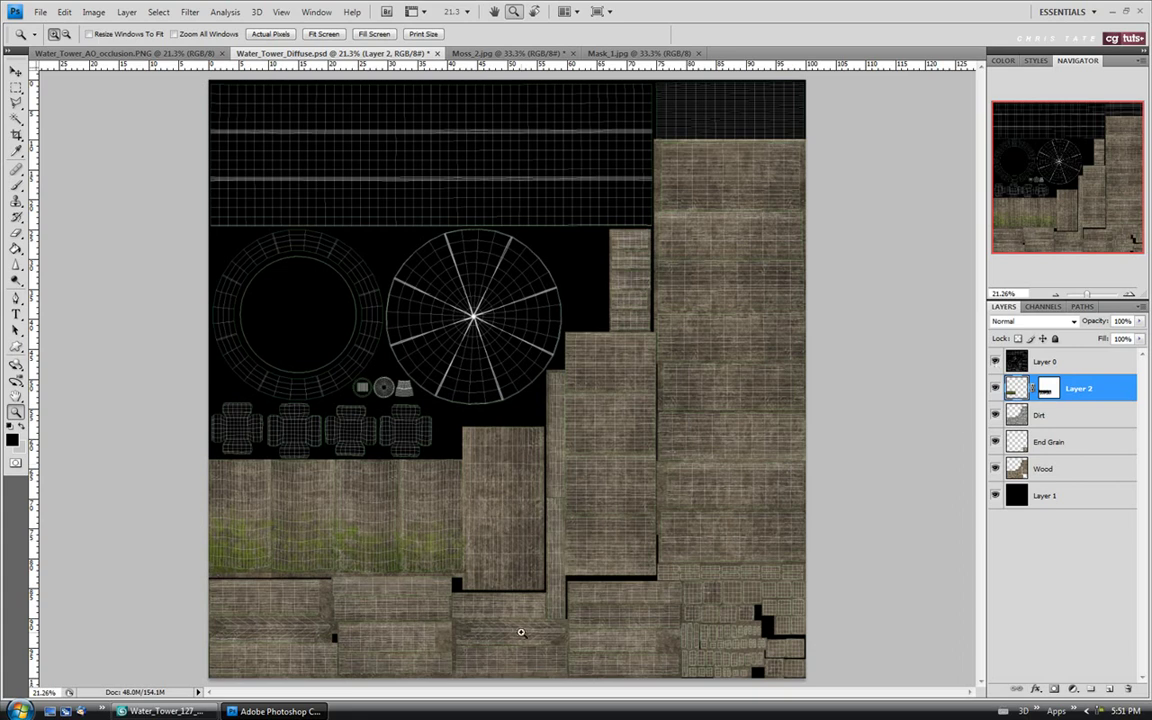
{"action": "left_click", "coordinate": [323, 630]}
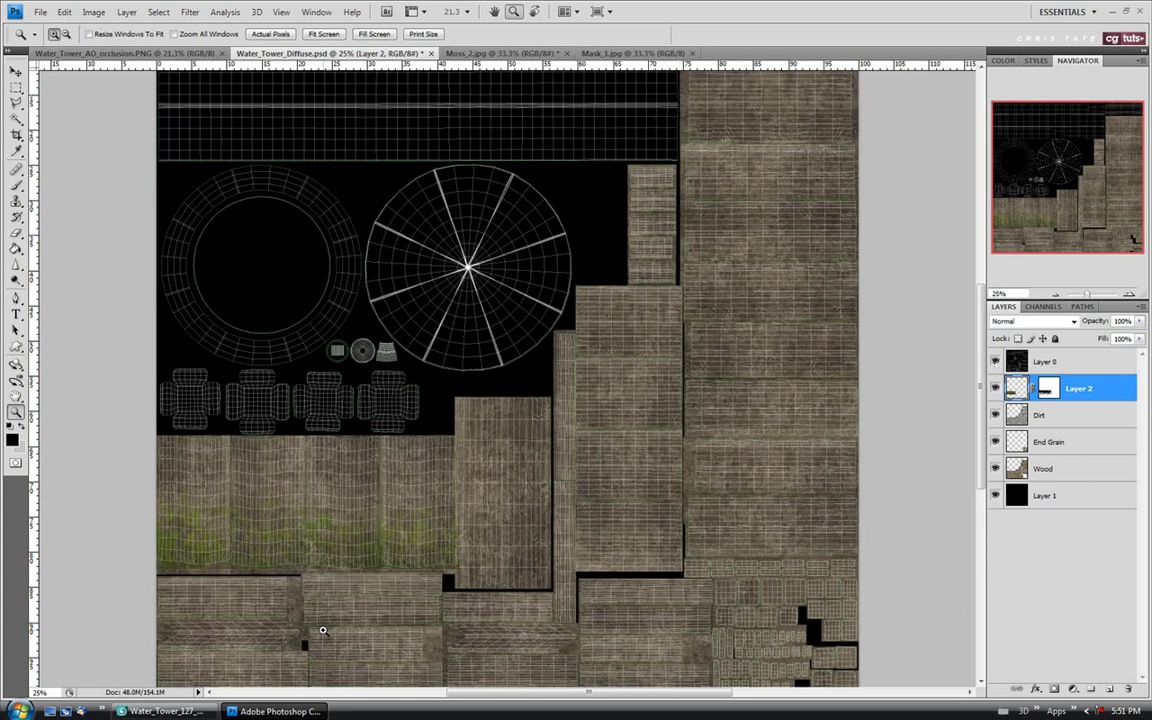
{"action": "left_click", "coordinate": [323, 630]}
{"action": "left_click", "coordinate": [323, 630]}
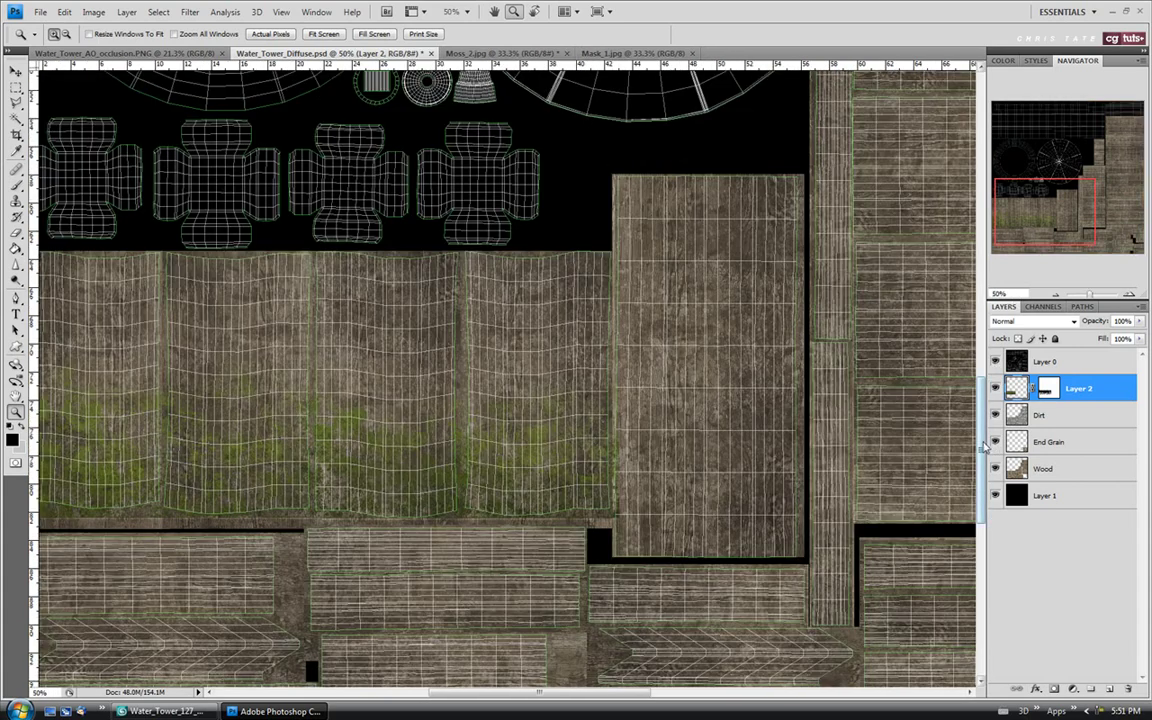
{"action": "left_click_drag", "start_coordinate": [985, 447], "coordinate": [985, 485]}
{"action": "left_click_drag", "start_coordinate": [569, 695], "coordinate": [530, 699]}
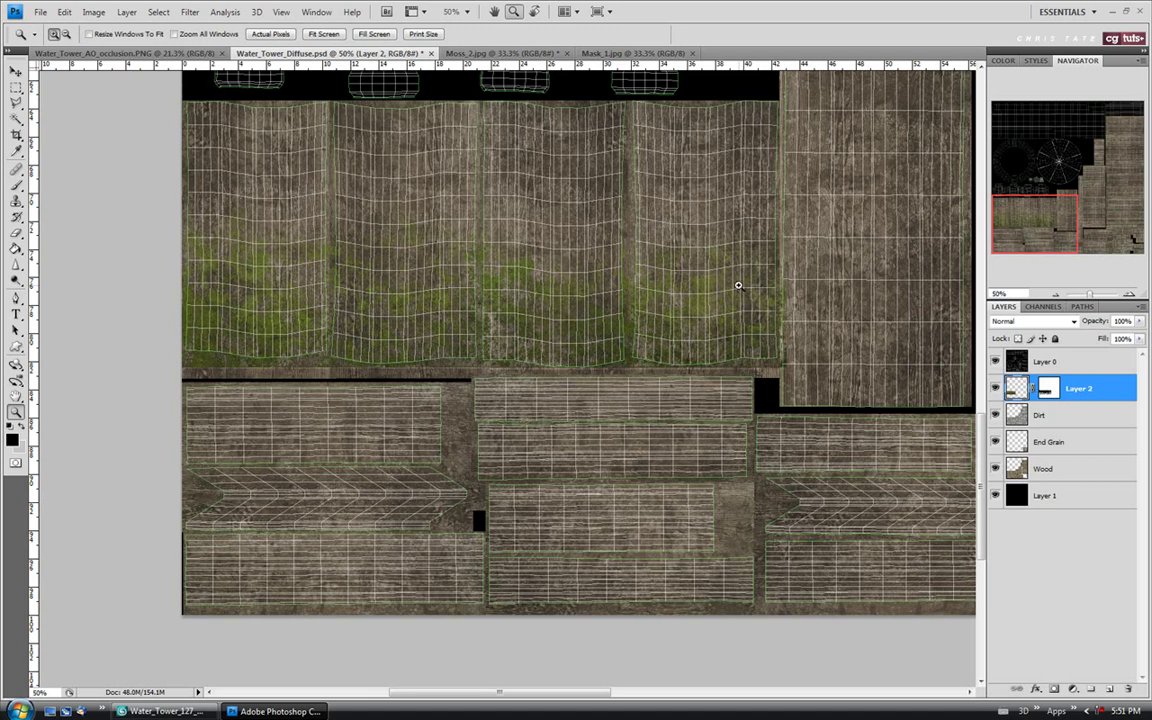
{"action": "right_click", "coordinate": [1048, 390]}
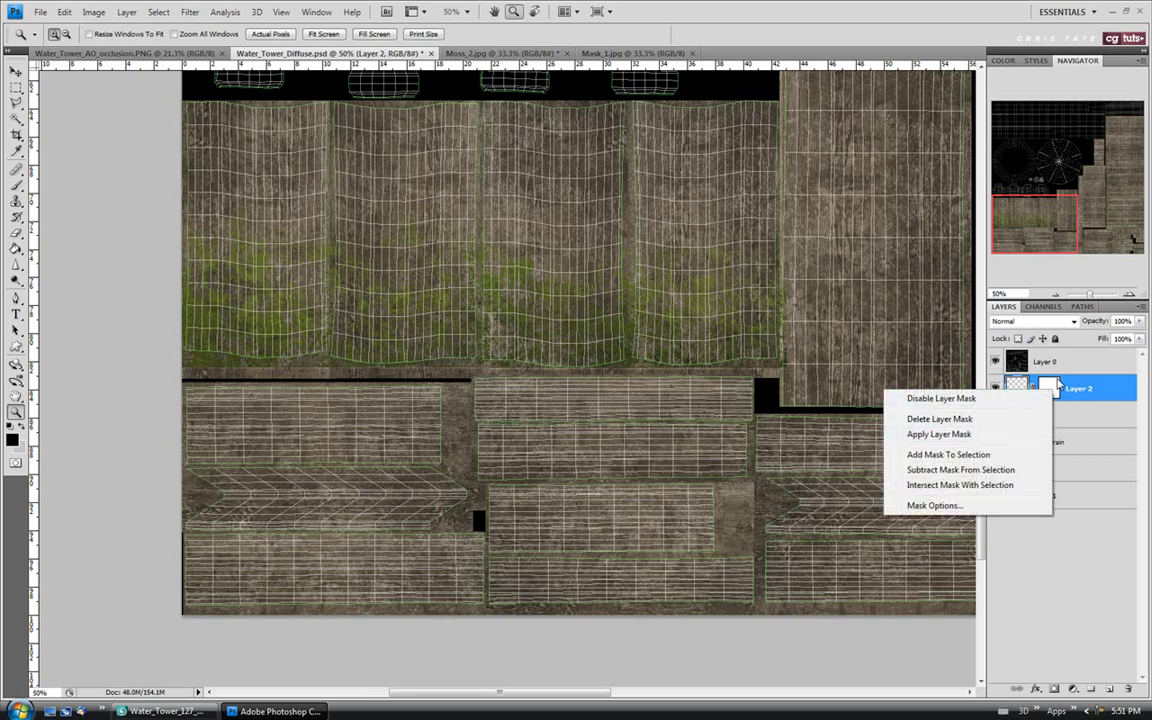
{"action": "left_click", "coordinate": [834, 352]}
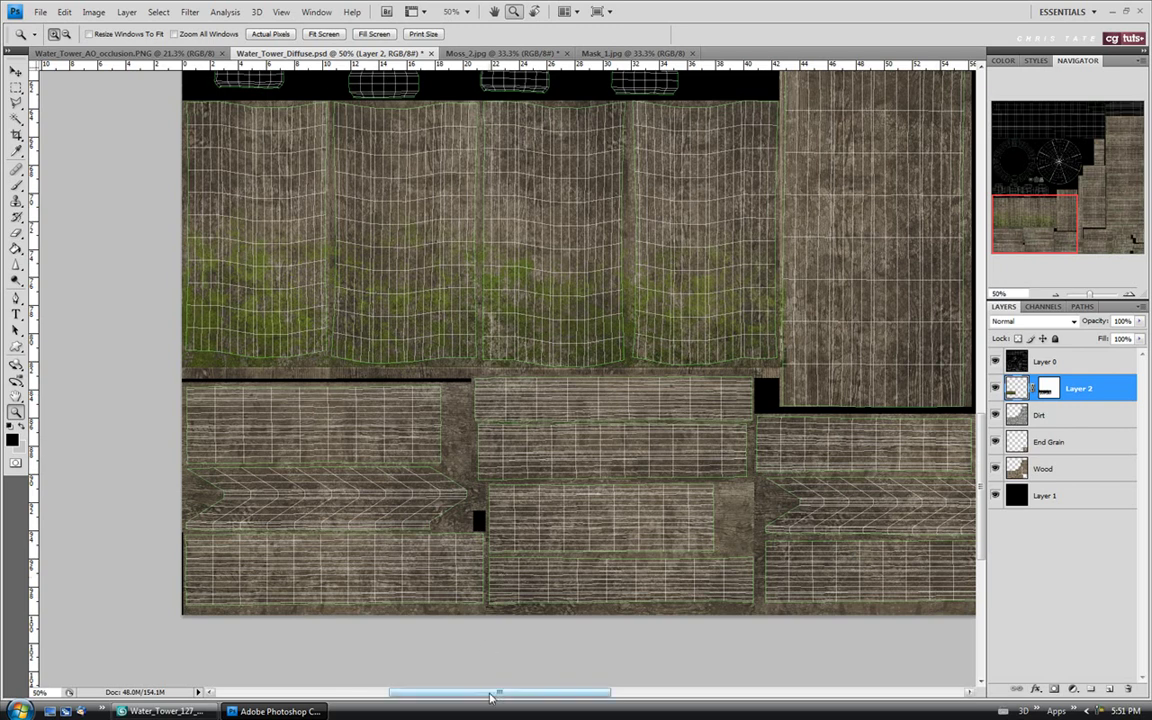
{"action": "left_click_drag", "start_coordinate": [490, 697], "coordinate": [513, 697]}
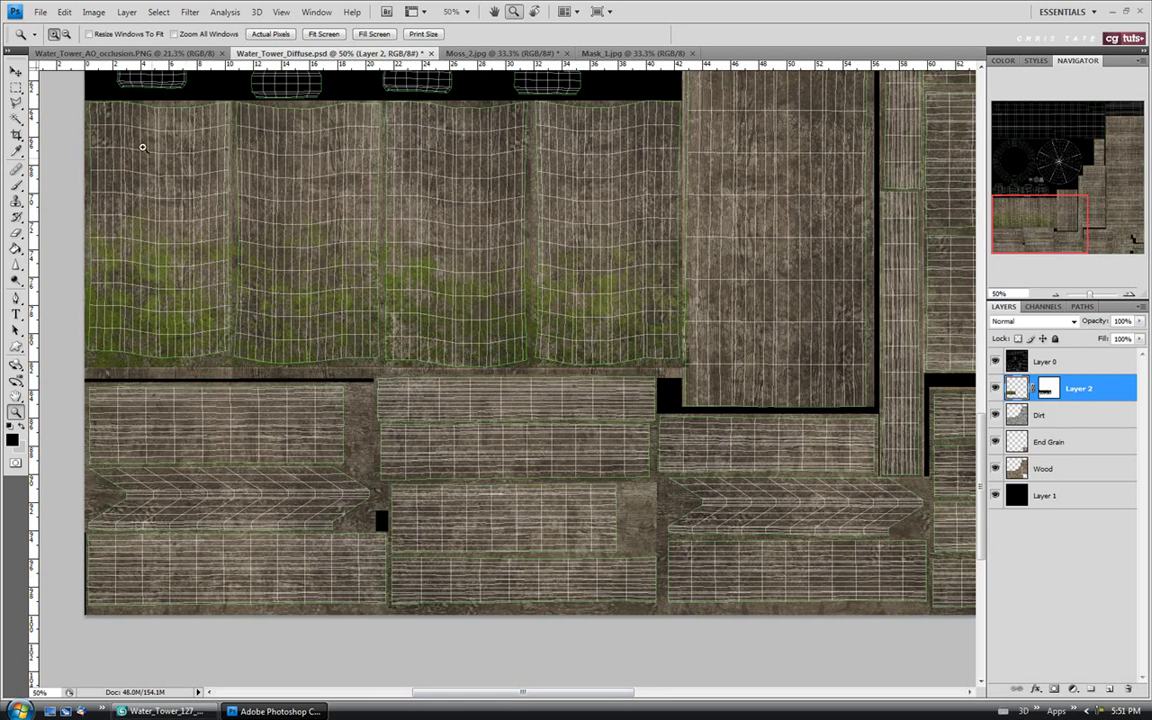
Step: Open the Moss_1 image from the Water_Tower_Texture_Source folder
{"action": "left_click", "coordinate": [40, 11]}
{"action": "left_click", "coordinate": [45, 40]}
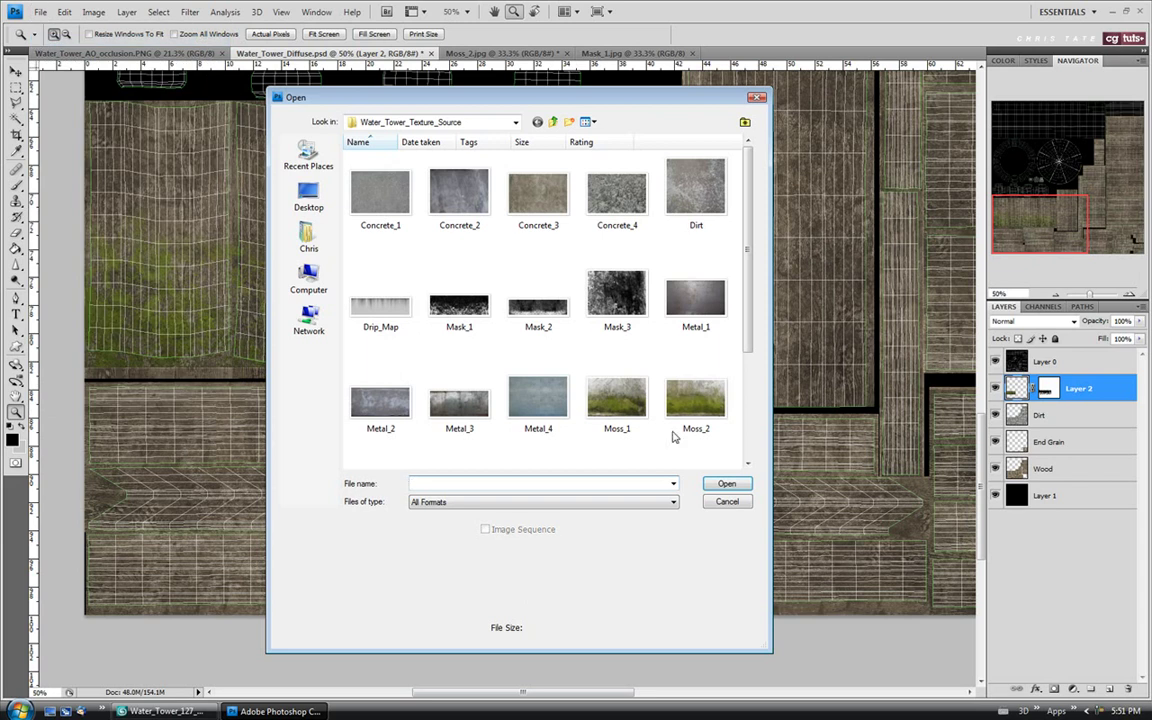
{"action": "left_click", "coordinate": [617, 400]}
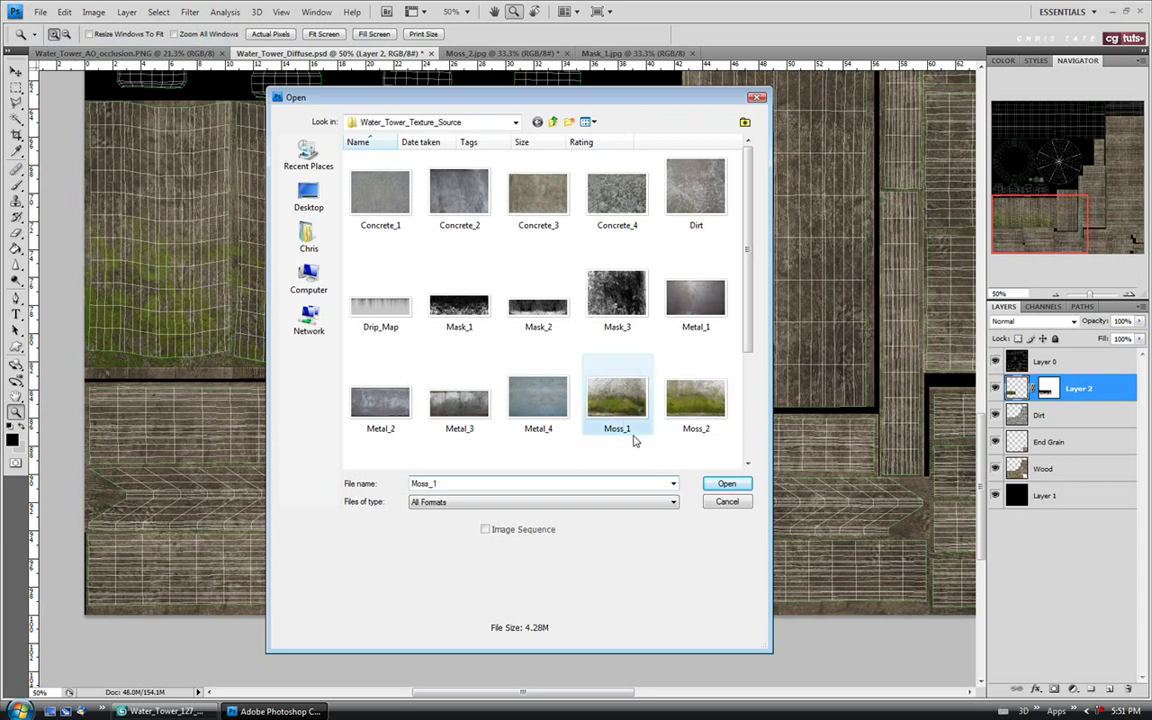
{"action": "left_click", "coordinate": [724, 484]}
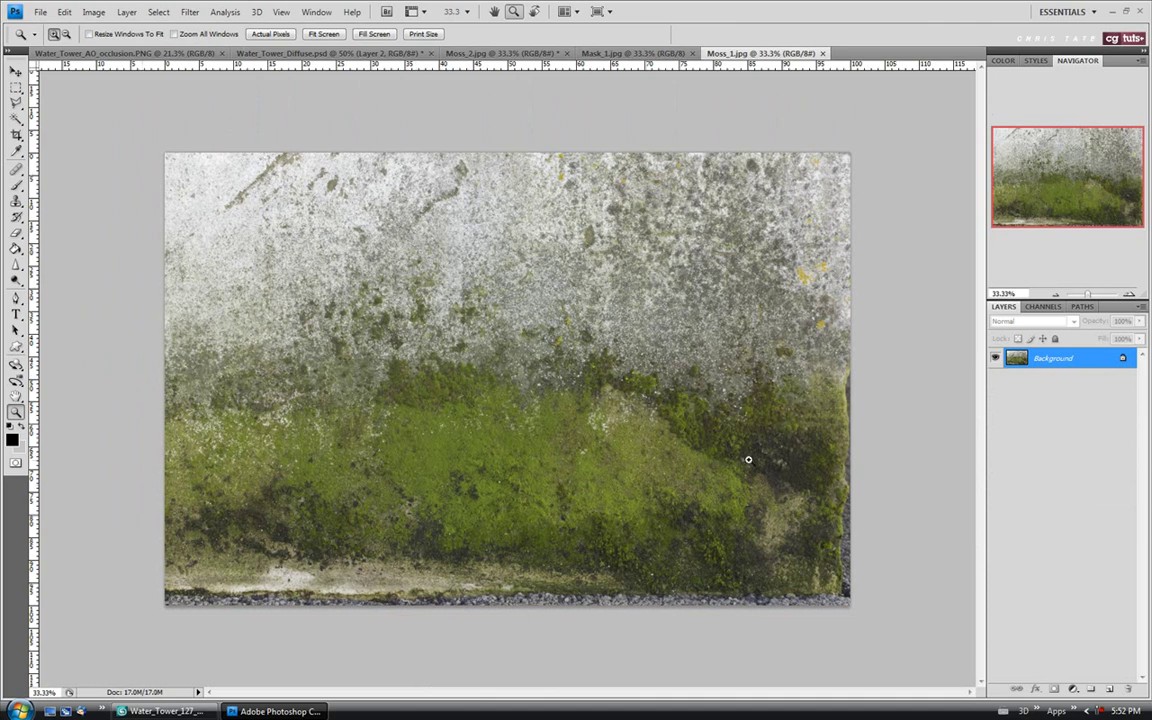
Step: Crop Moss_1 to its mossy band, removing the upper wall, the strip along the ground and the dark edge at the far end
{"action": "left_click", "coordinate": [16, 134]}
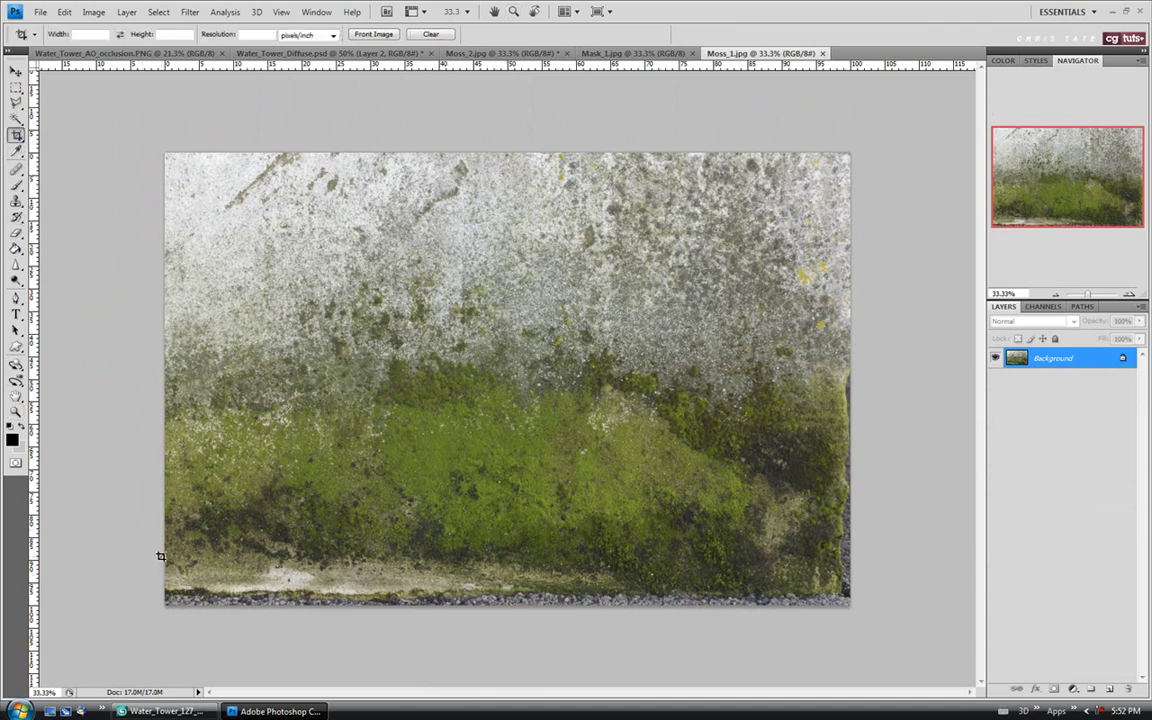
{"action": "left_click_drag", "start_coordinate": [158, 557], "coordinate": [801, 305]}
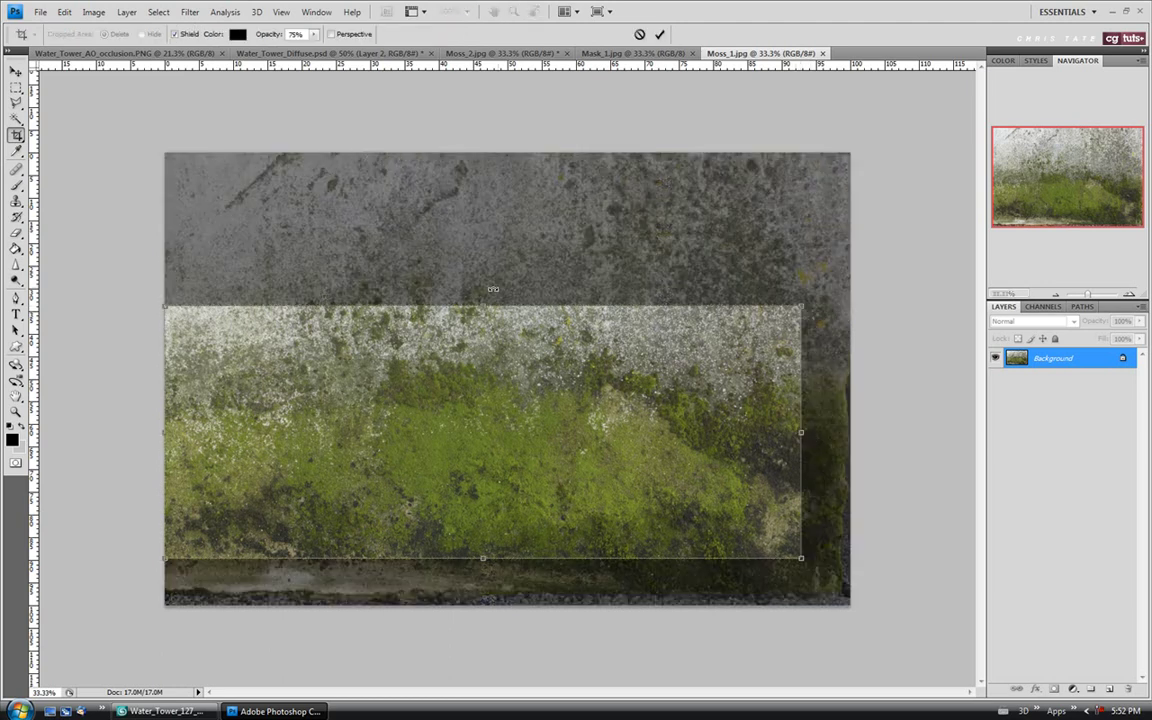
{"action": "left_click_drag", "start_coordinate": [493, 289], "coordinate": [493, 263]}
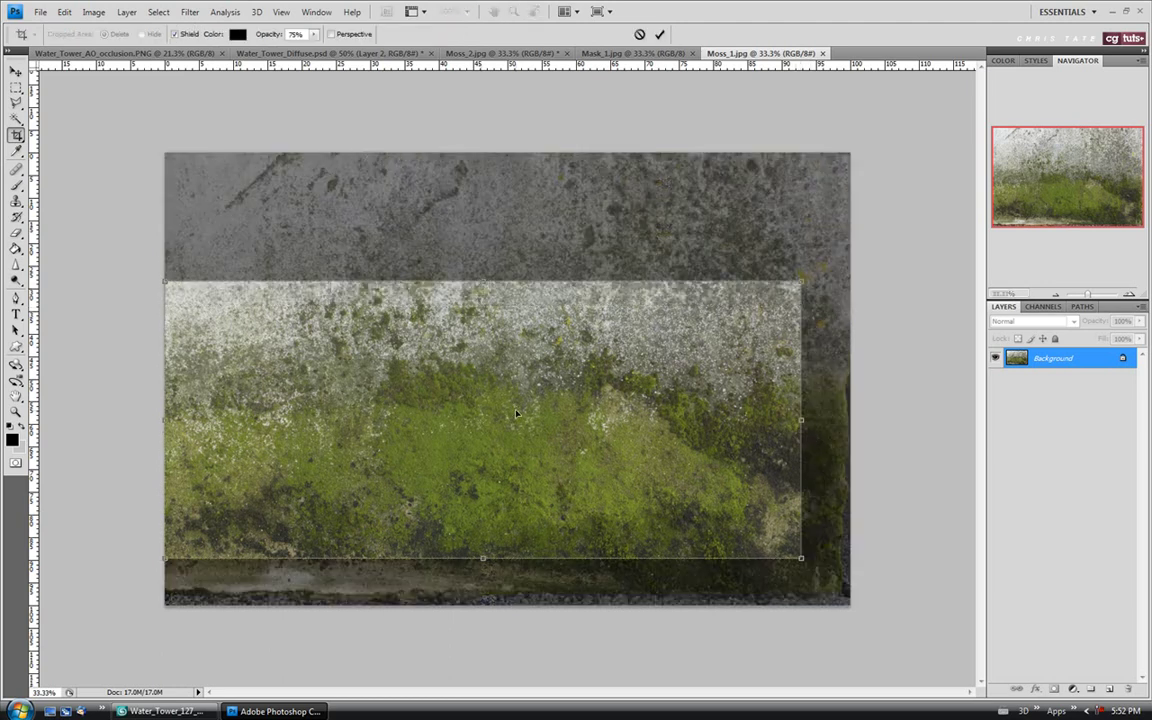
{"action": "key", "text": "Return"}
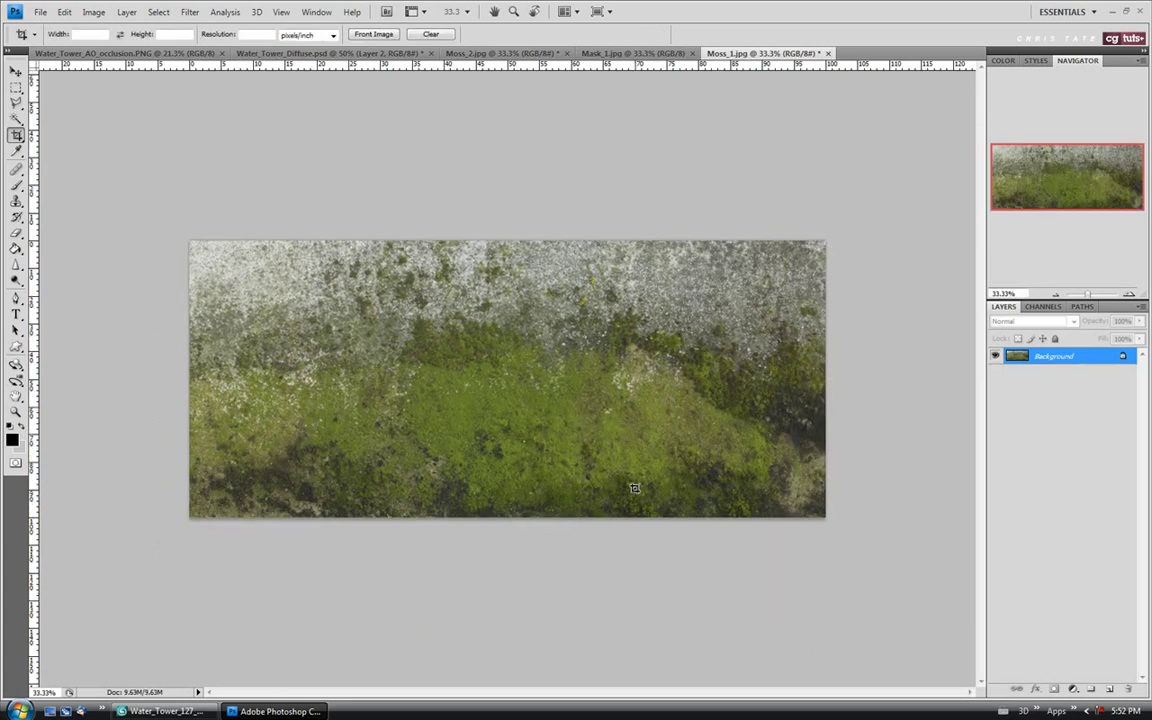
Step: Copy the whole cropped Moss_1 image and paste it into Water_Tower_Diffuse.psd as a layer above Layer 2
{"action": "key", "text": "ctrl+a"}
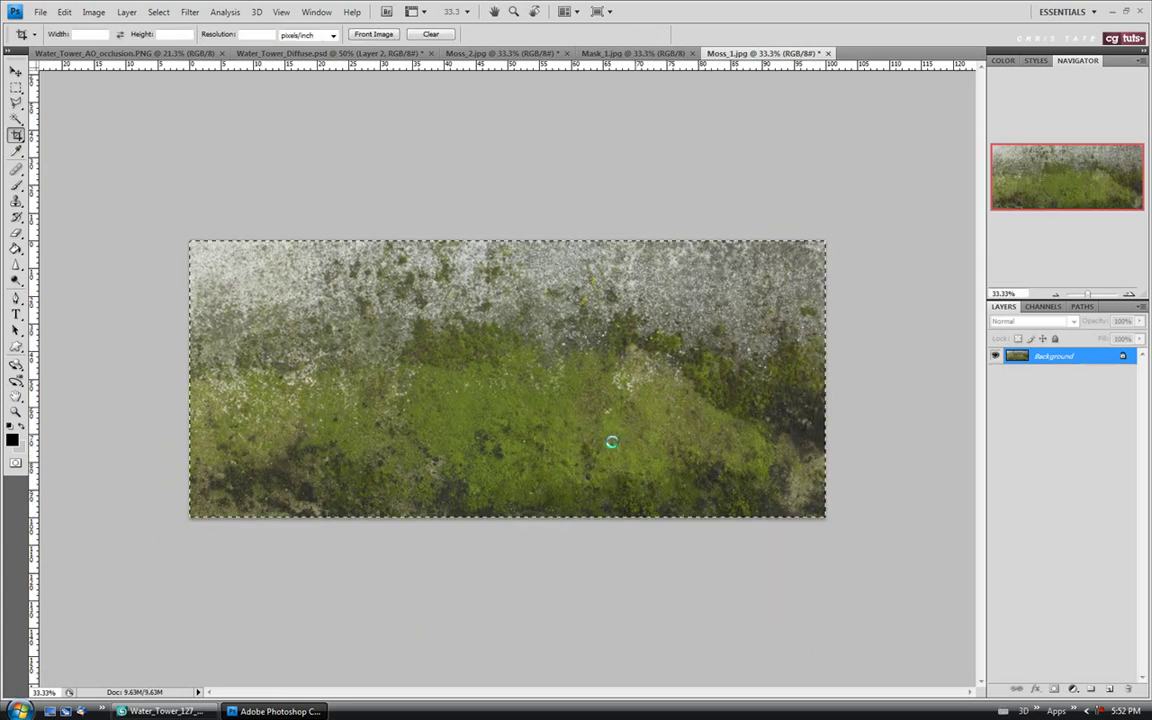
{"action": "left_click", "coordinate": [385, 53]}
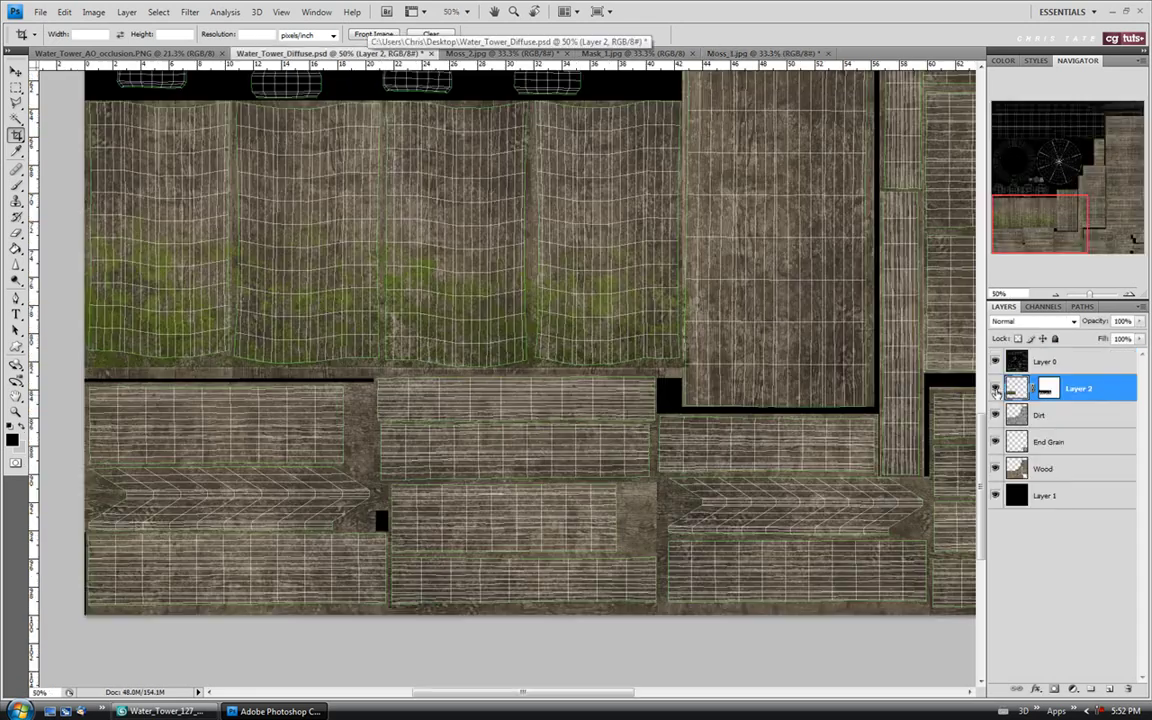
{"action": "key", "text": "ctrl+v"}
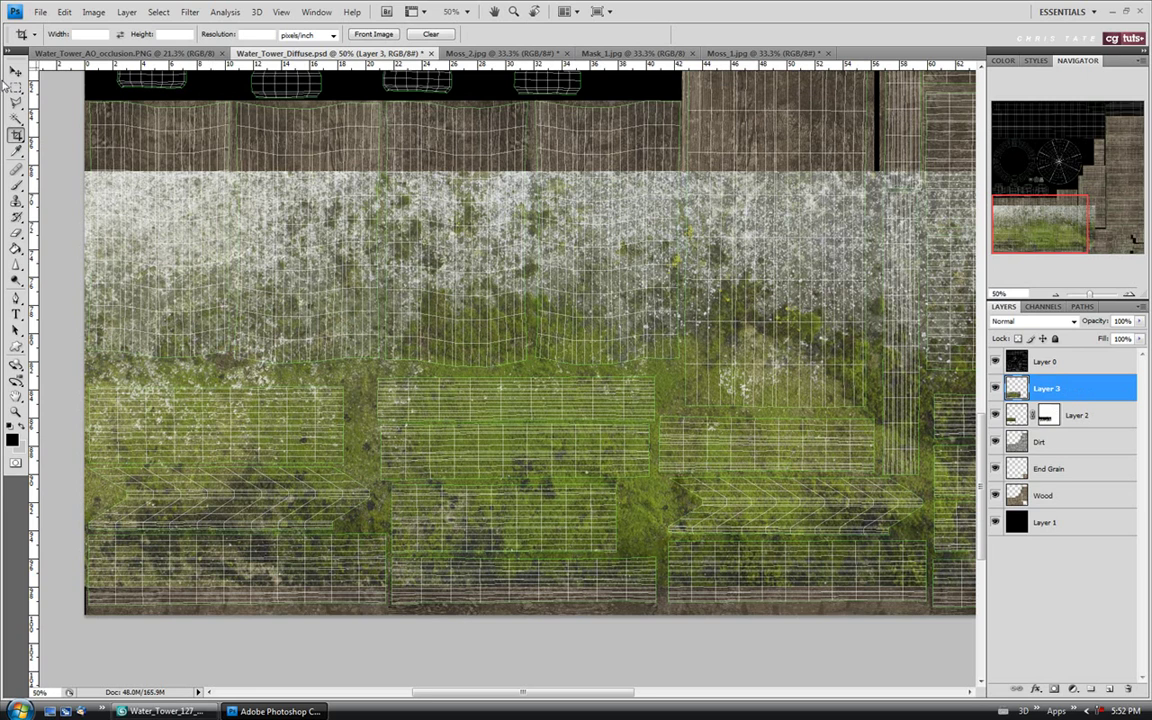
Step: Scale the pasted moss proportionally to 61.9% and align it with the lower corner of the texture, covering the horizontal planks
{"action": "key", "text": "v"}
{"action": "left_click_drag", "start_coordinate": [285, 457], "coordinate": [285, 481]}
{"action": "key", "text": "ctrl+t"}
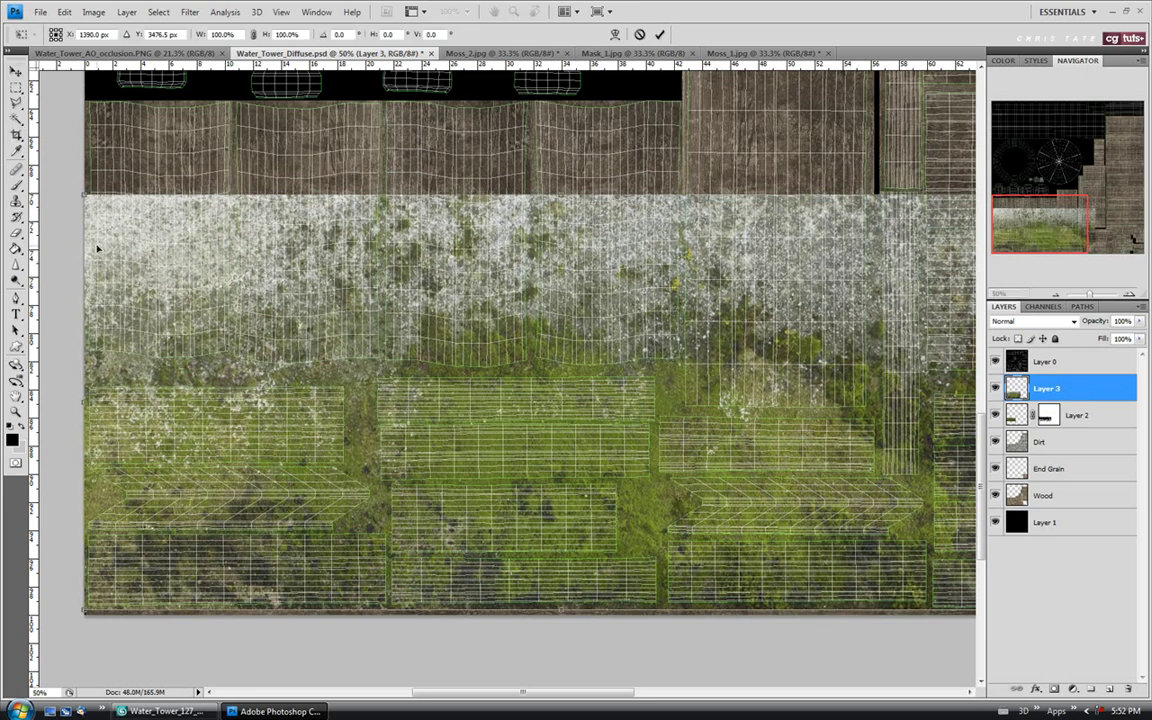
{"action": "left_click_drag", "start_coordinate": [86, 402], "coordinate": [373, 487]}
{"action": "left_click_drag", "start_coordinate": [535, 456], "coordinate": [198, 462]}
{"action": "key", "text": "shift+Left"}
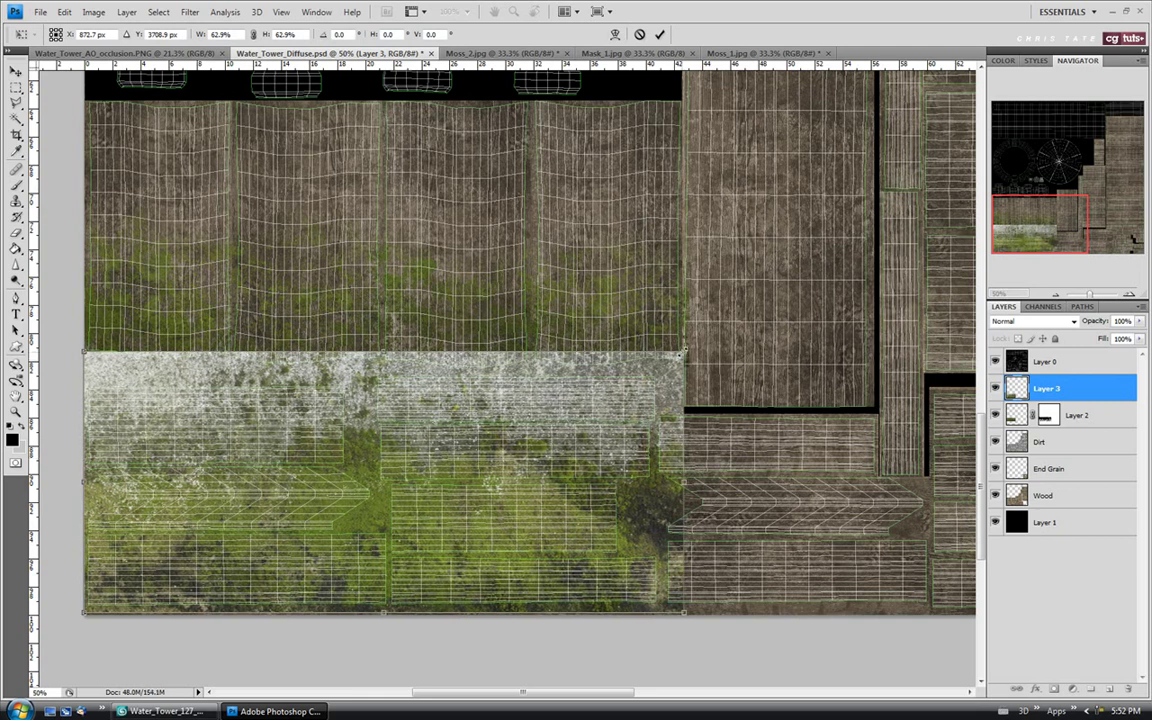
{"action": "left_click_drag", "start_coordinate": [684, 352], "coordinate": [675, 356]}
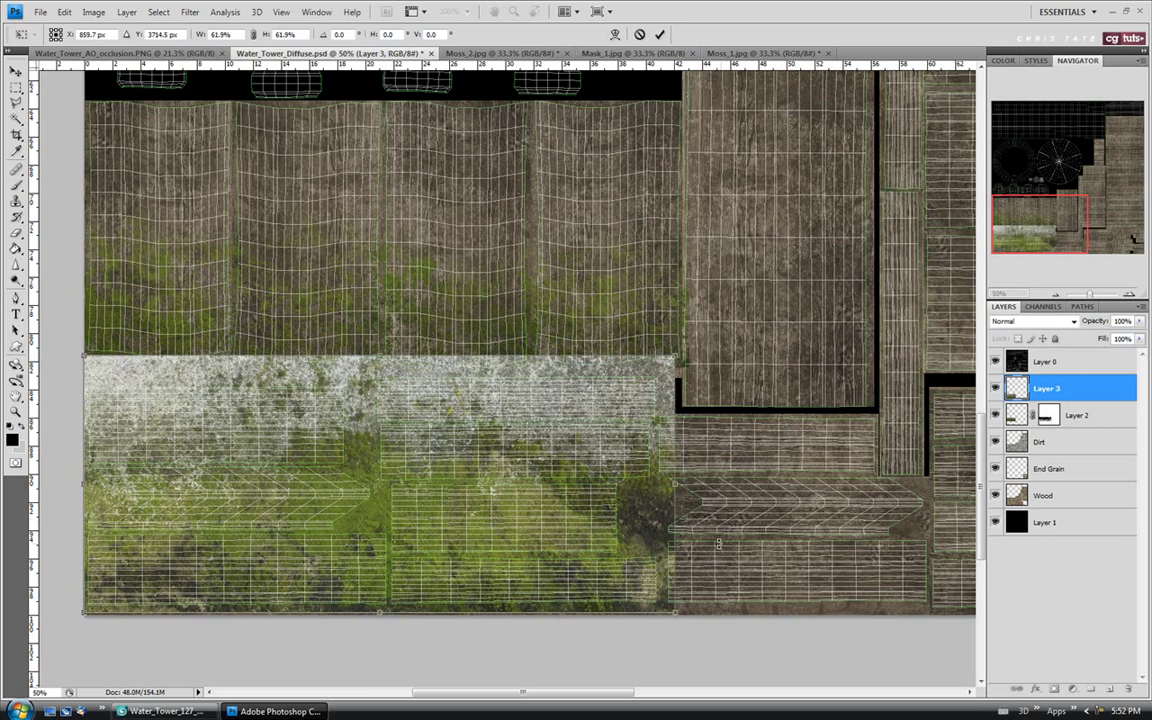
{"action": "key", "text": "Return"}
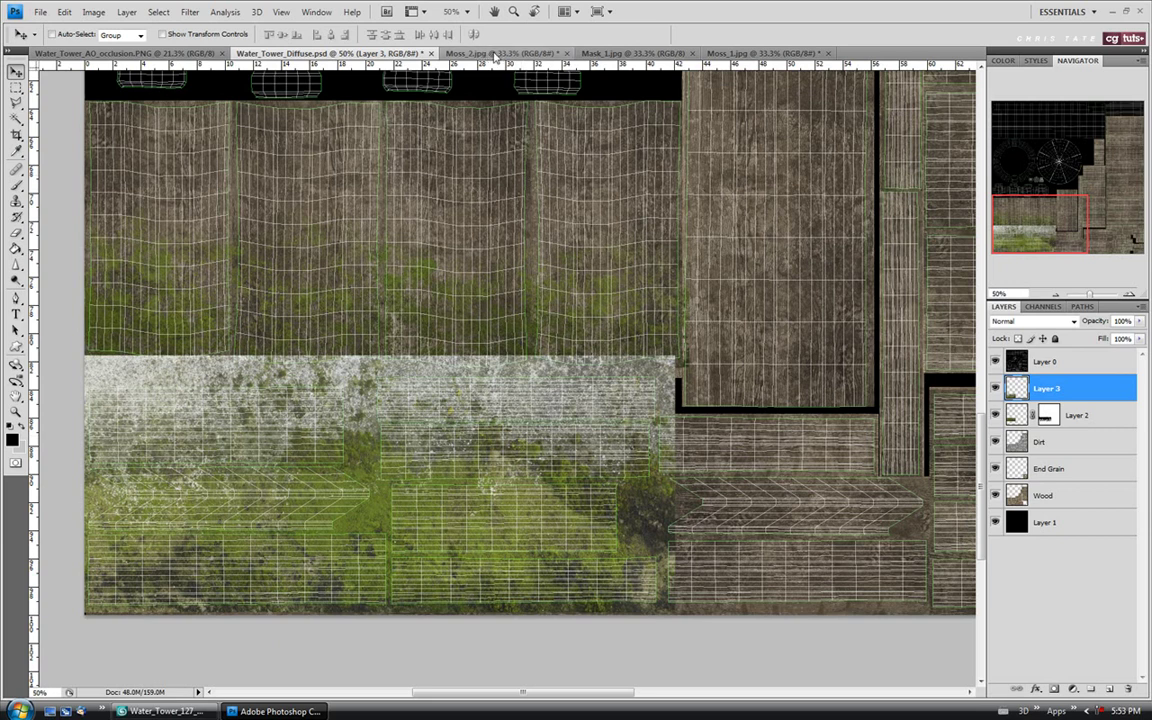
Step: Add a layer mask to the new moss layer and paste the Mask_1 image into the mask channel
{"action": "key", "text": "ctrl+Tab"}
{"action": "key", "text": "ctrl+Tab"}
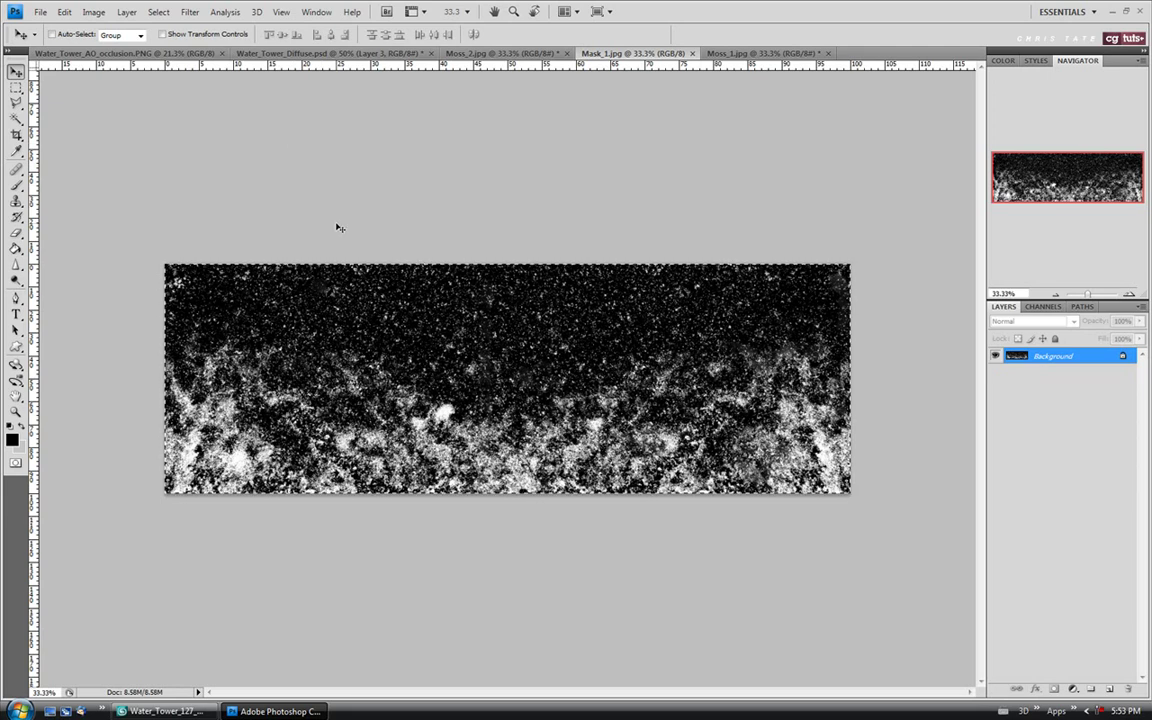
{"action": "left_click", "coordinate": [297, 54]}
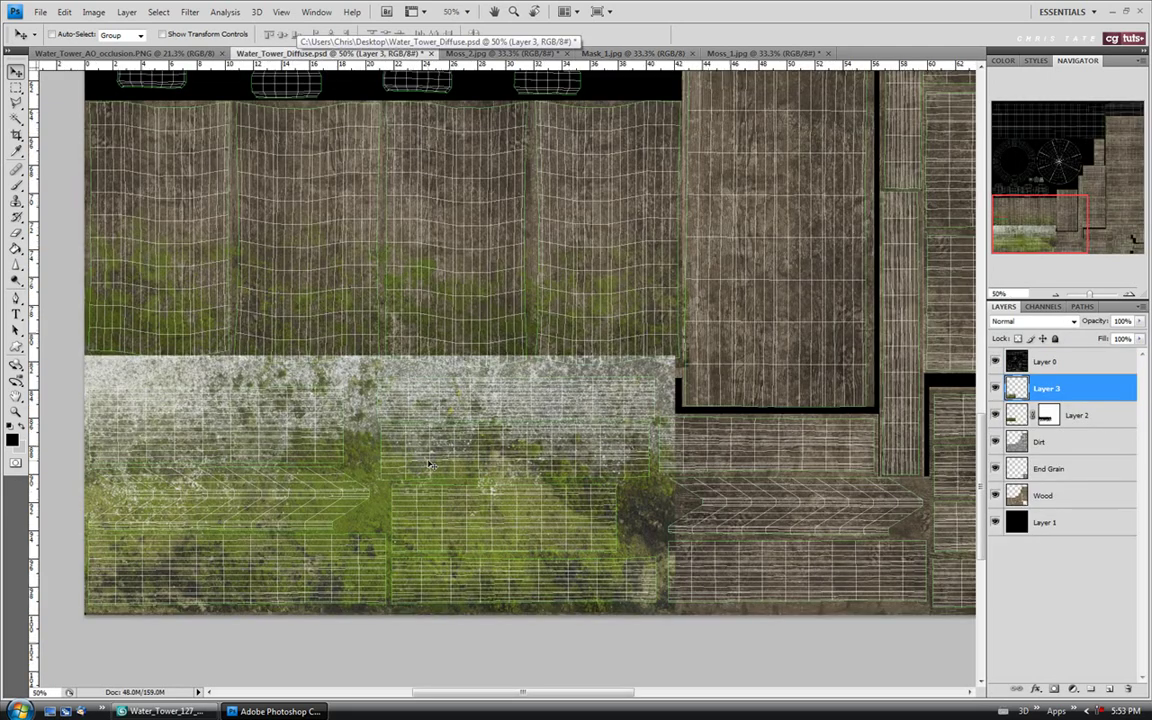
{"action": "left_click", "coordinate": [1054, 689]}
{"action": "left_click", "coordinate": [1043, 306]}
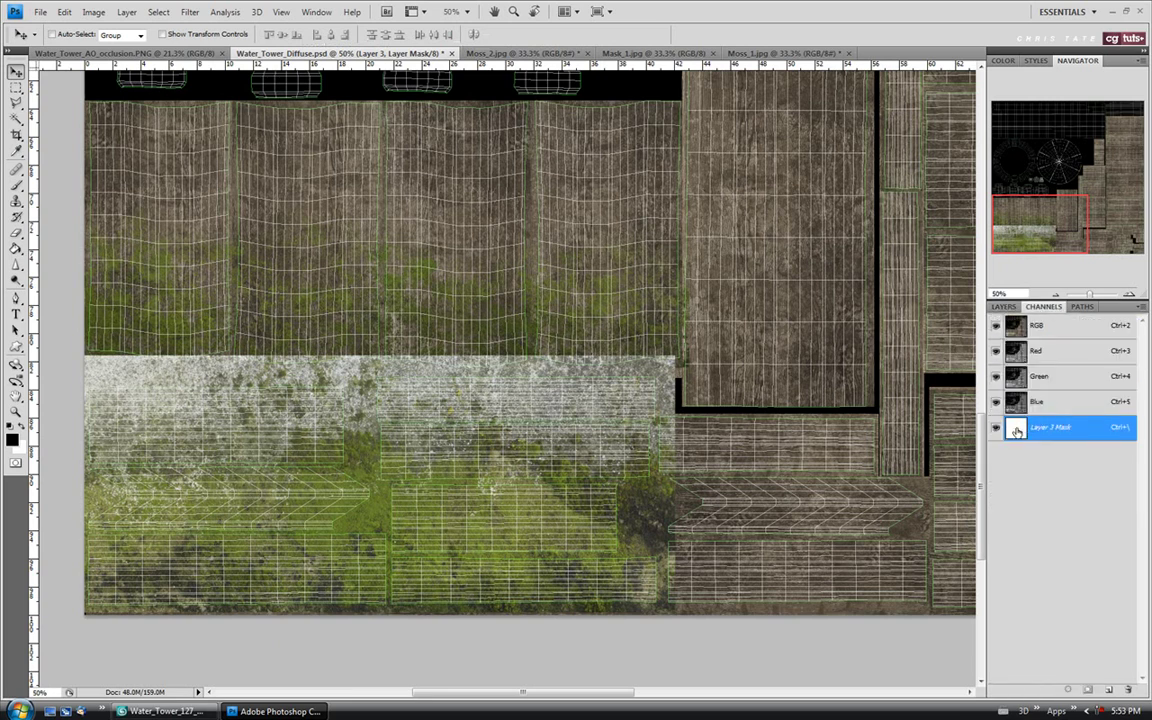
{"action": "key", "text": "alt+BackSpace"}
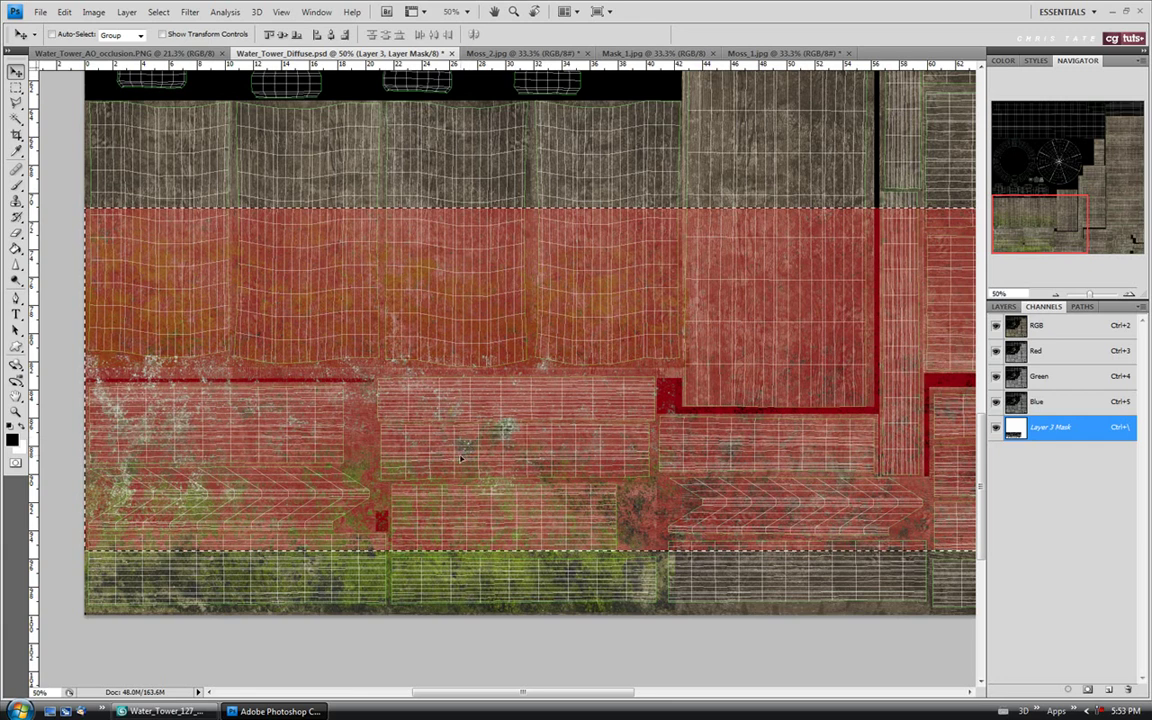
Step: Nudge the pasted mask image down until it reaches the lower edge of the texture
{"action": "key", "text": "shift+Down"}
{"action": "key", "text": "shift+Down"}
{"action": "key", "text": "shift+Down"}
{"action": "key", "text": "shift+Down"}
{"action": "key", "text": "shift+Down"}
{"action": "key", "text": "shift+Down"}
{"action": "key", "text": "shift+Down"}
{"action": "key", "text": "shift+Down"}
{"action": "key", "text": "shift+Down"}
{"action": "key", "text": "shift+Down"}
{"action": "key", "text": "shift+Down"}
{"action": "key", "text": "shift+Down"}
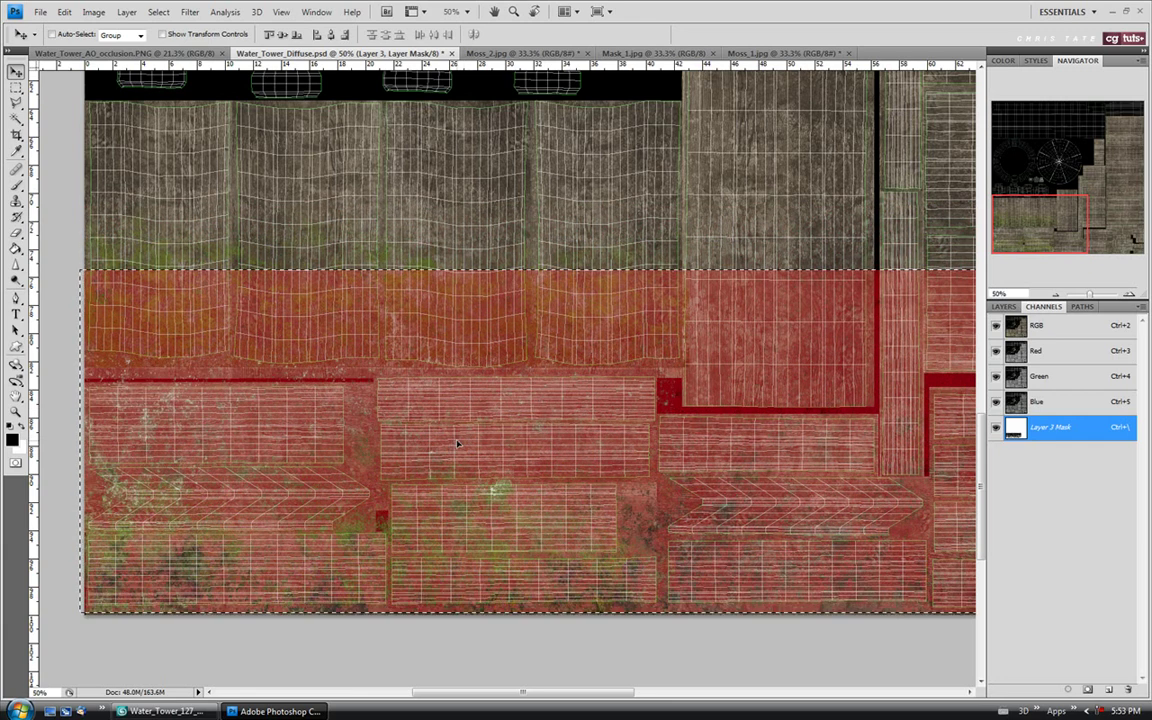
{"action": "key", "text": "shift+Down"}
{"action": "key", "text": "shift+Down"}
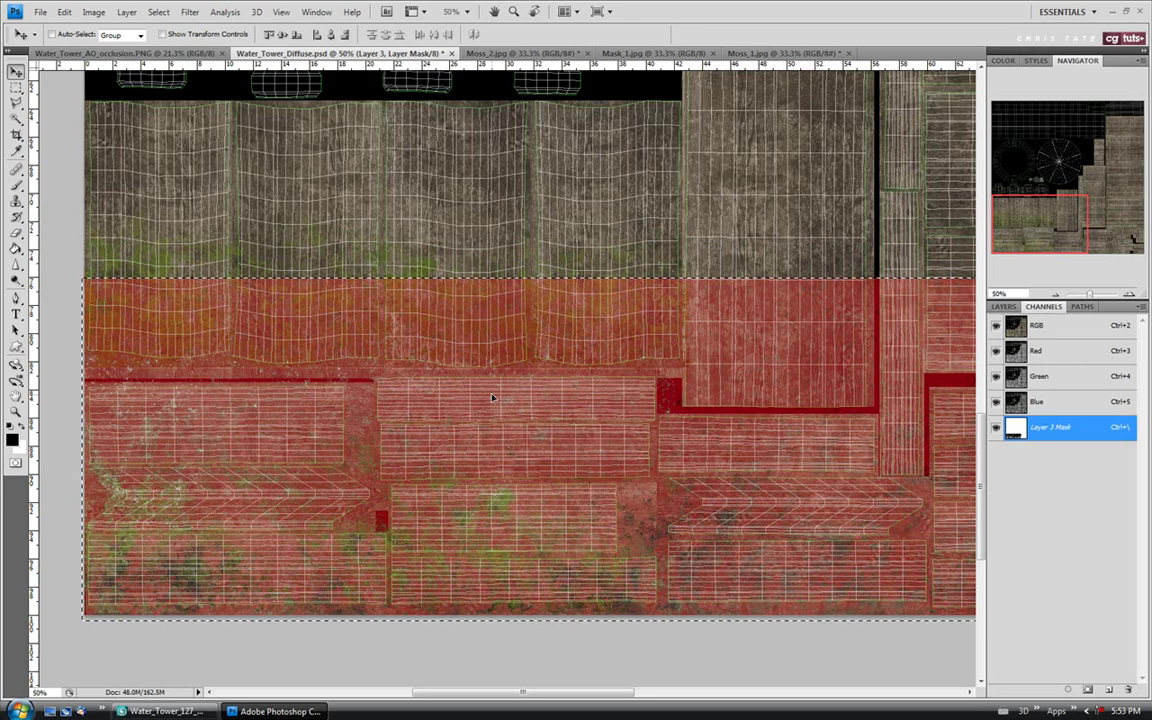
Step: Scale the pasted mask image proportionally to 86% and align it with the lower-left corner of the texture
{"action": "key", "text": "ctrl+t"}
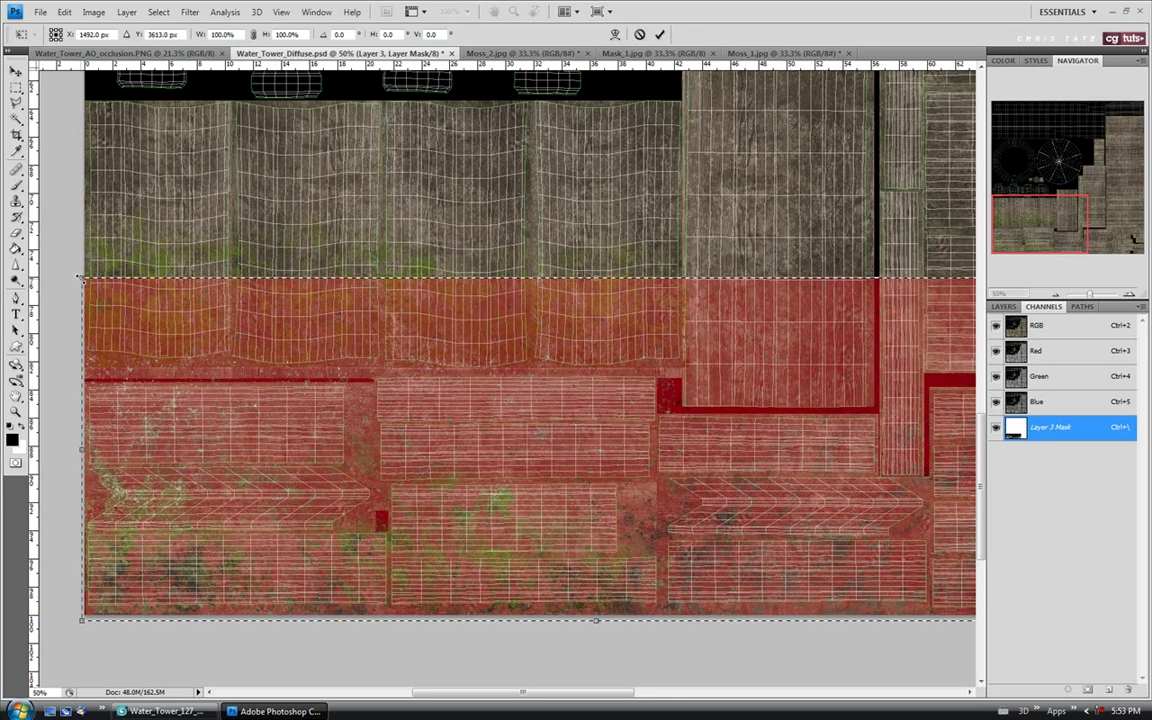
{"action": "left_click_drag", "start_coordinate": [84, 280], "coordinate": [185, 314]}
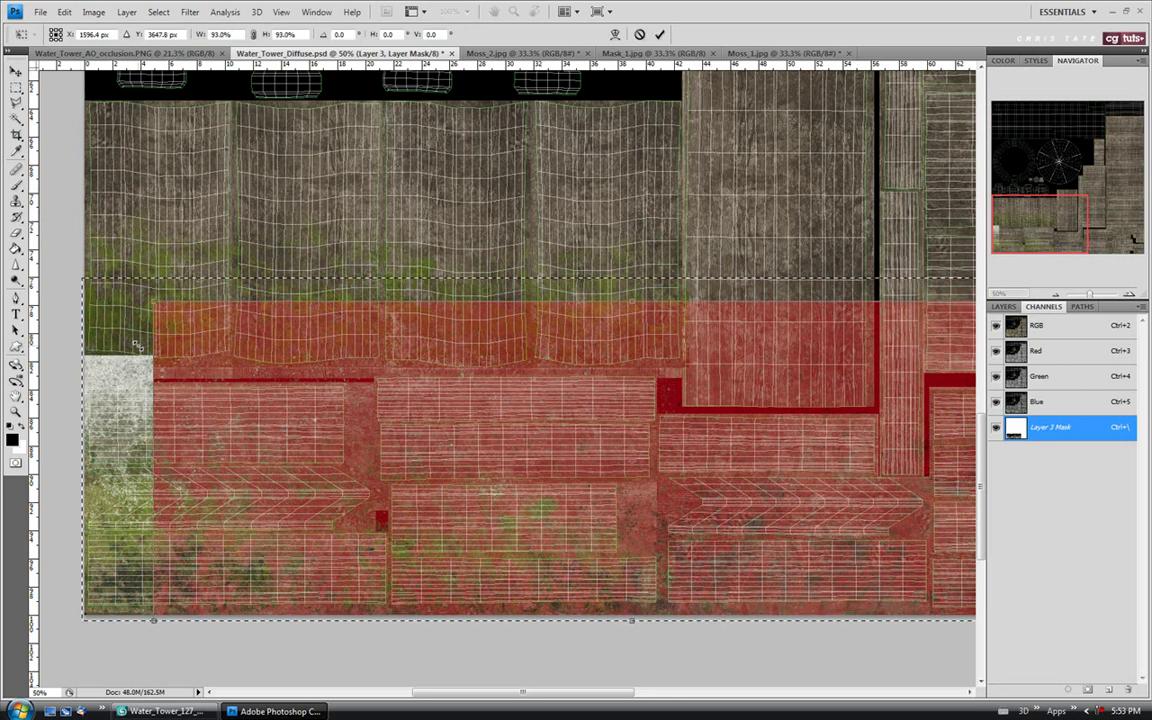
{"action": "left_click_drag", "start_coordinate": [178, 391], "coordinate": [97, 381]}
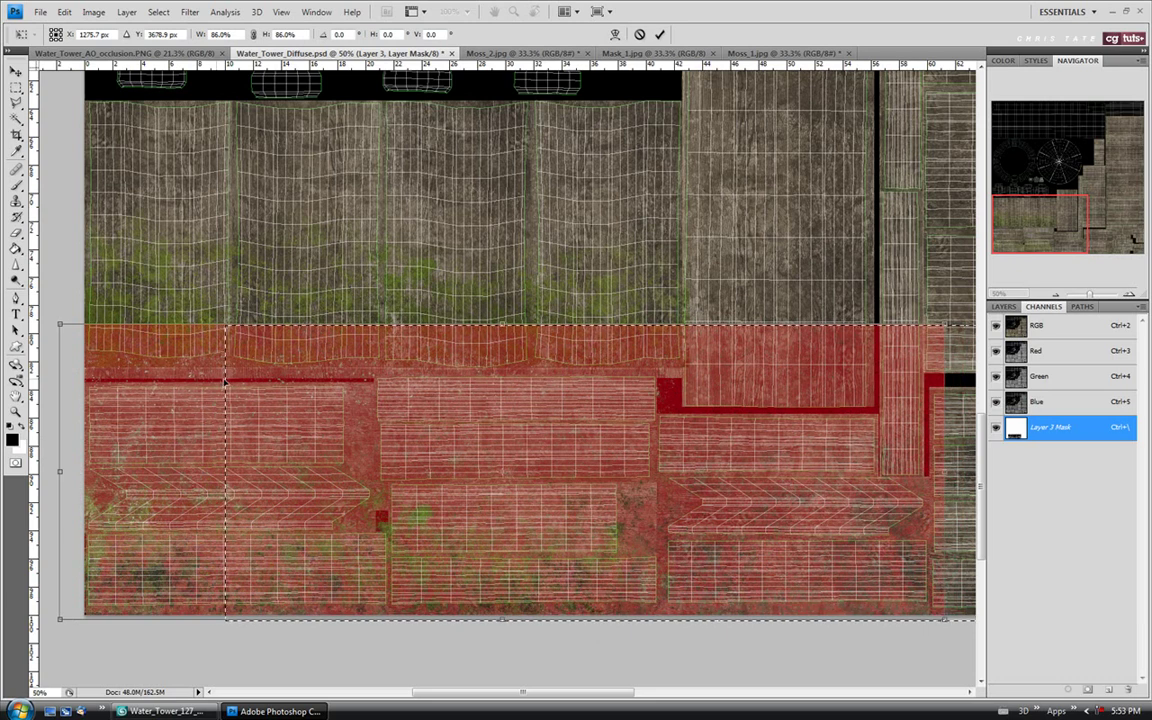
{"action": "left_click_drag", "start_coordinate": [226, 380], "coordinate": [236, 381]}
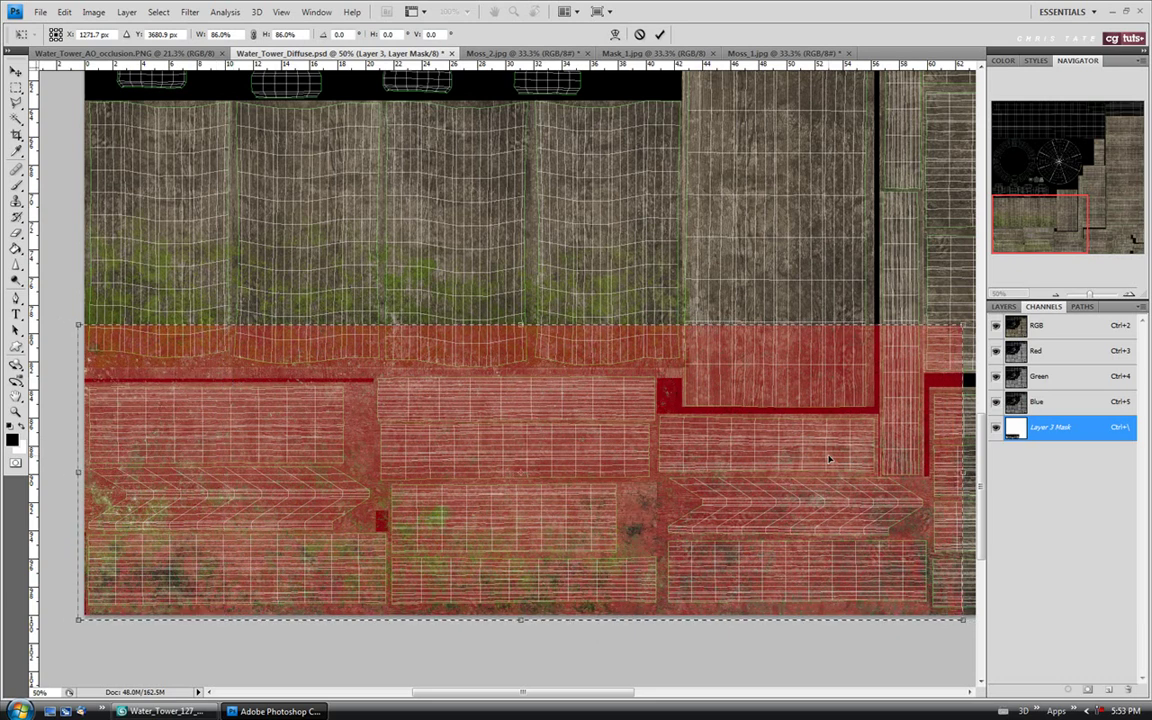
{"action": "key", "text": "Return"}
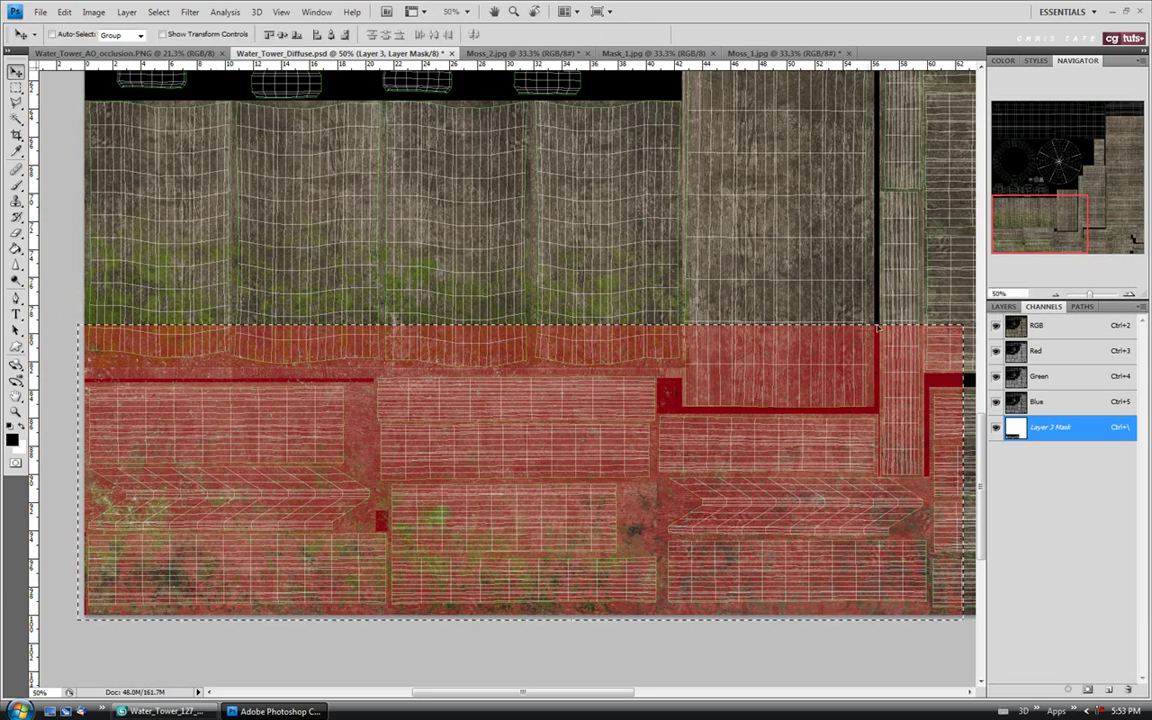
Step: Make Layer 3's moss image active instead of its mask and clear the selection
{"action": "left_click", "coordinate": [1006, 306]}
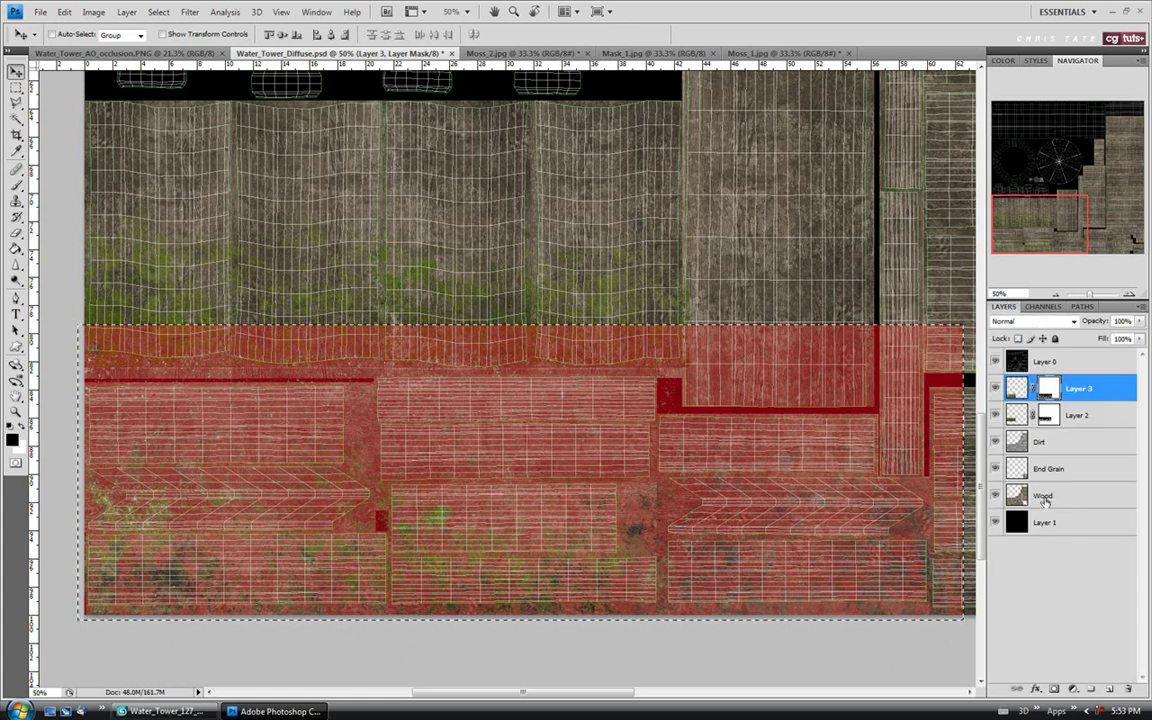
{"action": "left_click", "coordinate": [1016, 388]}
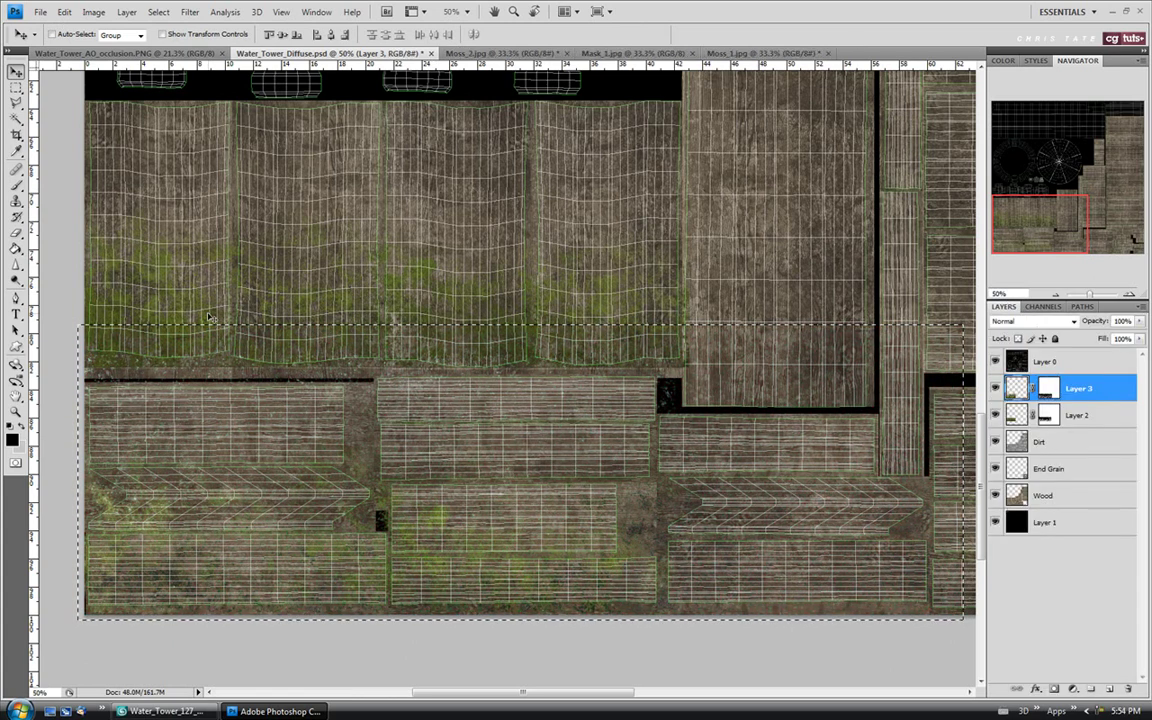
{"action": "left_click", "coordinate": [16, 90]}
{"action": "left_click", "coordinate": [311, 510]}
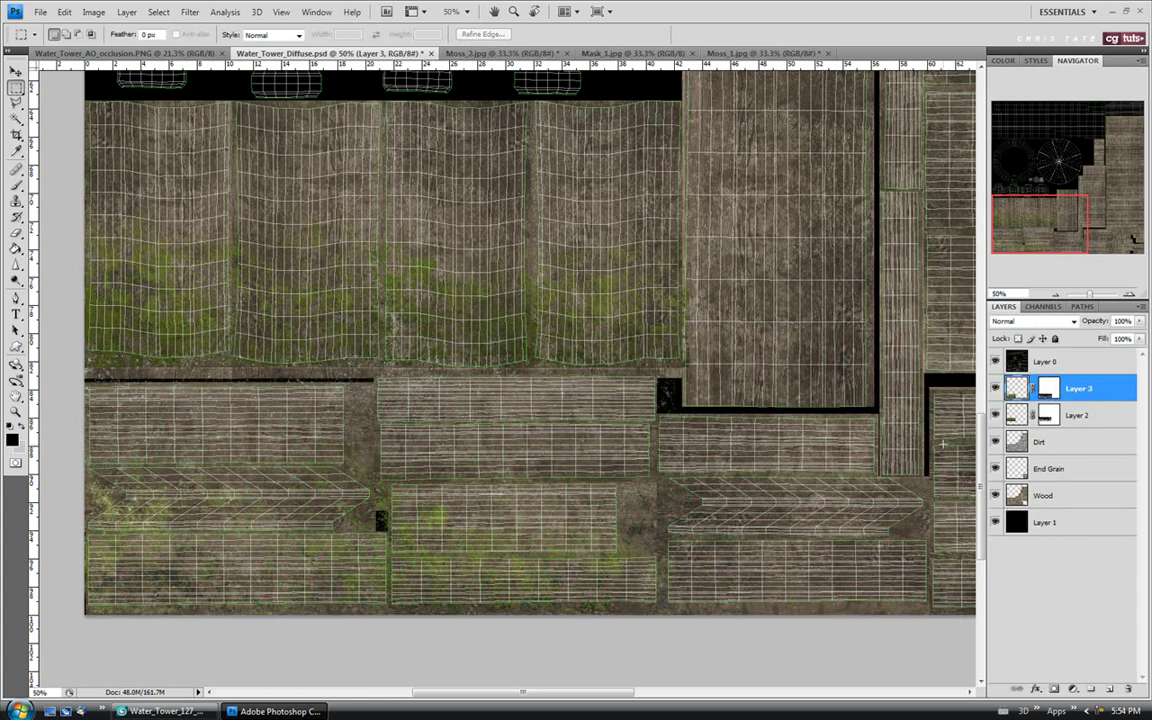
Step: Hide the wireframe on Layer 0, save the diffuse texture, and switch to 3ds Max to check the moss on the model
{"action": "scroll", "coordinate": [880, 400], "scroll_direction": "down", "scroll_amount": 2}
{"action": "mouse_move", "coordinate": [518, 692]}
{"action": "left_mouse_down"}
{"action": "mouse_move", "coordinate": [491, 693]}
{"action": "mouse_move", "coordinate": [503, 693]}
{"action": "left_mouse_up"}
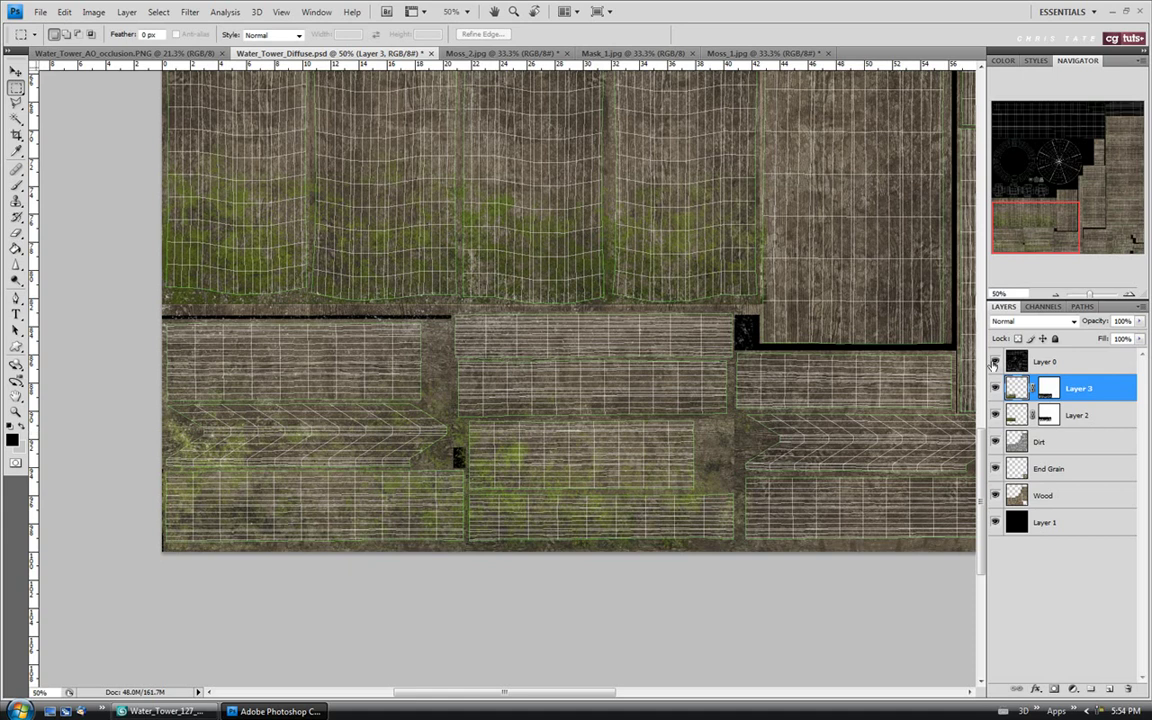
{"action": "left_click", "coordinate": [995, 362]}
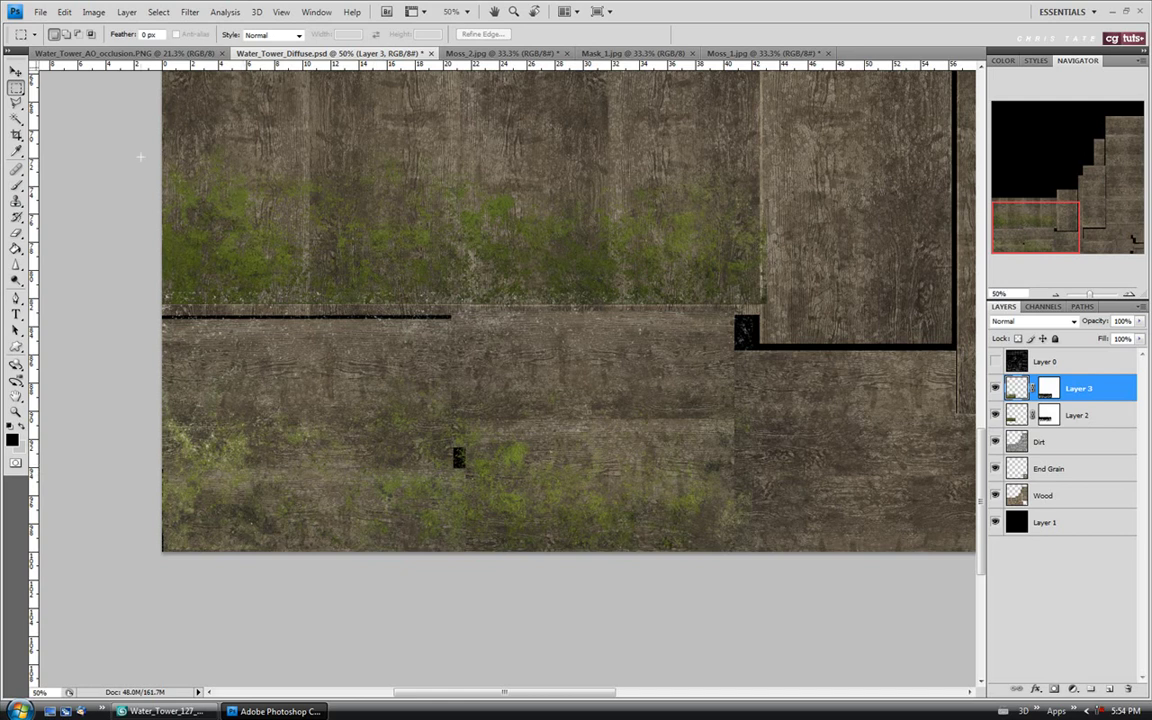
{"action": "left_click", "coordinate": [40, 11]}
{"action": "left_click", "coordinate": [60, 184]}
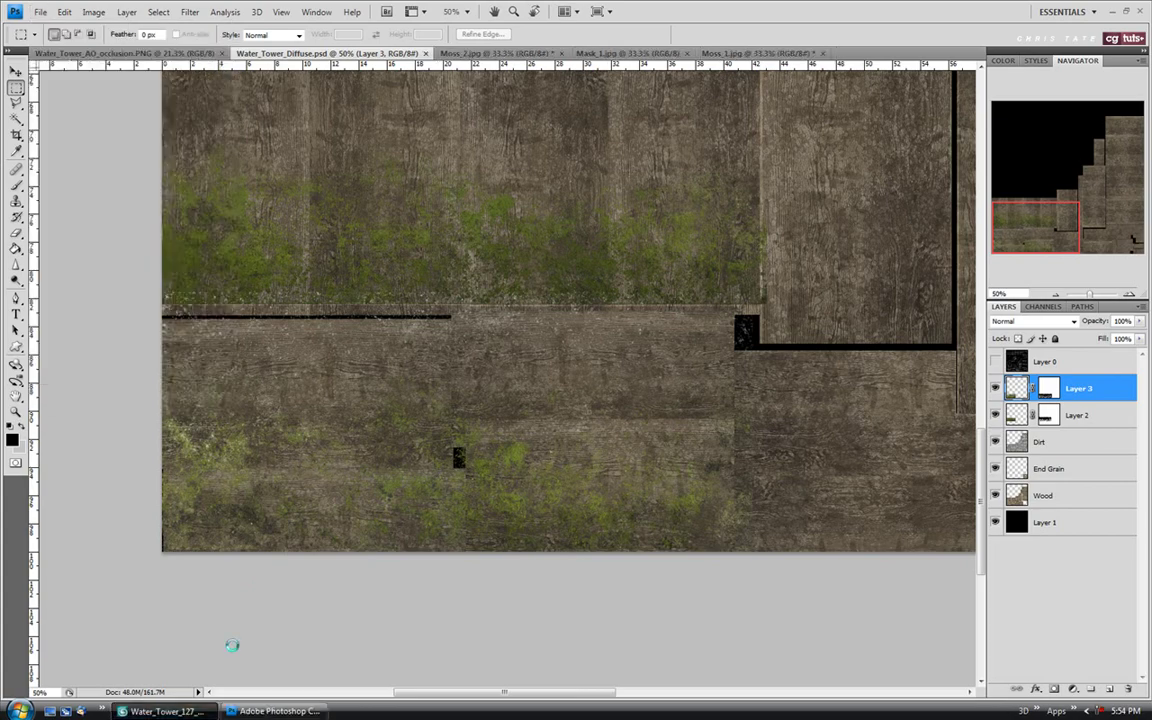
{"action": "key", "text": "alt+Tab"}
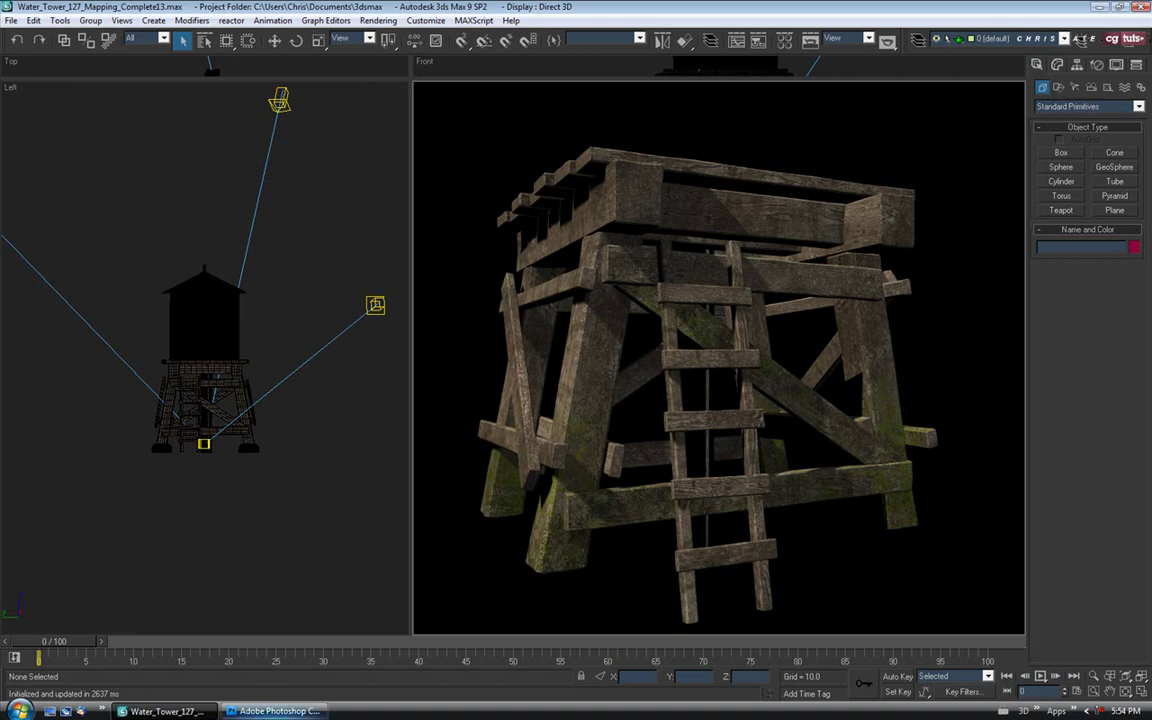
Step: Back in Photoshop, brush black on Layer 3's mask to hide moss on the chevron-shaped and upper planks, showing the Layer 0 wireframe for guidance
{"action": "key", "text": "alt+Tab"}
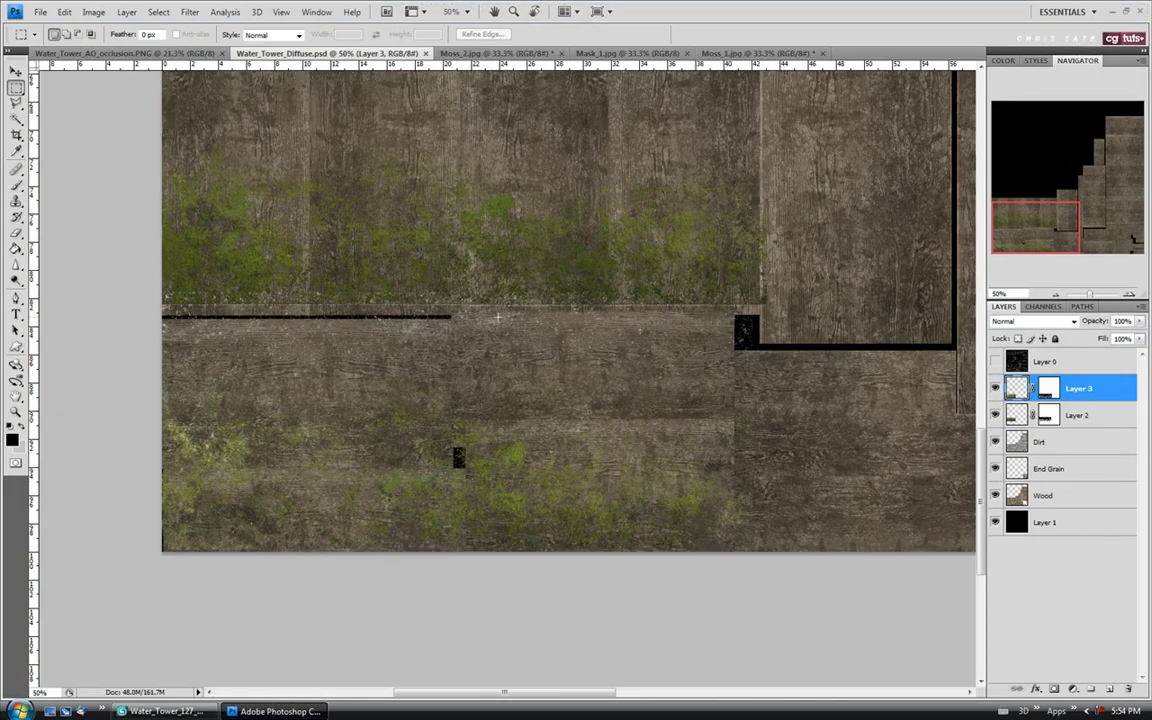
{"action": "scroll", "coordinate": [975, 557], "scroll_direction": "up", "scroll_amount": 3}
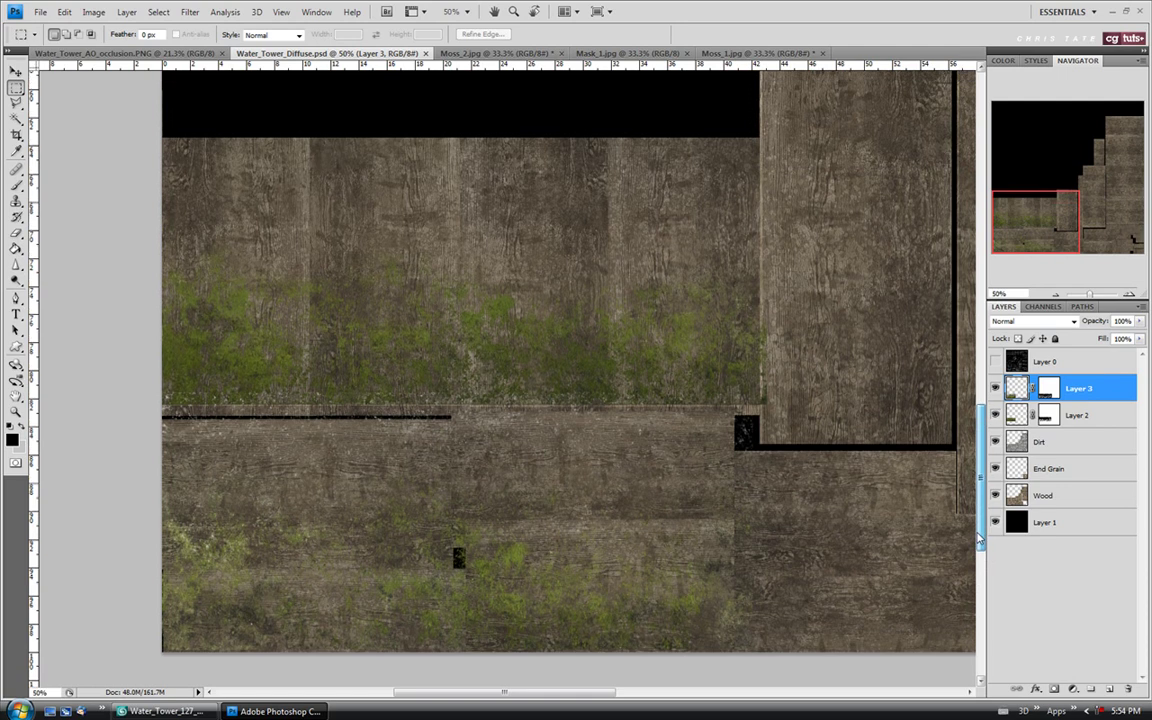
{"action": "left_click", "coordinate": [1049, 392]}
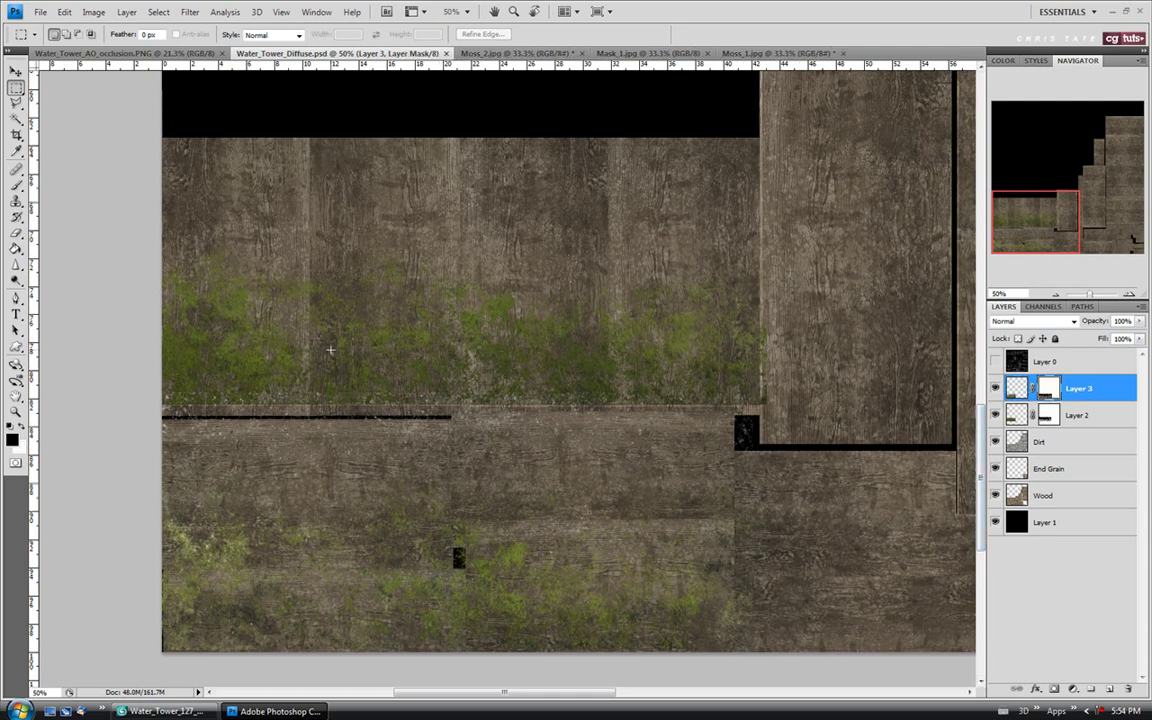
{"action": "left_click", "coordinate": [16, 185]}
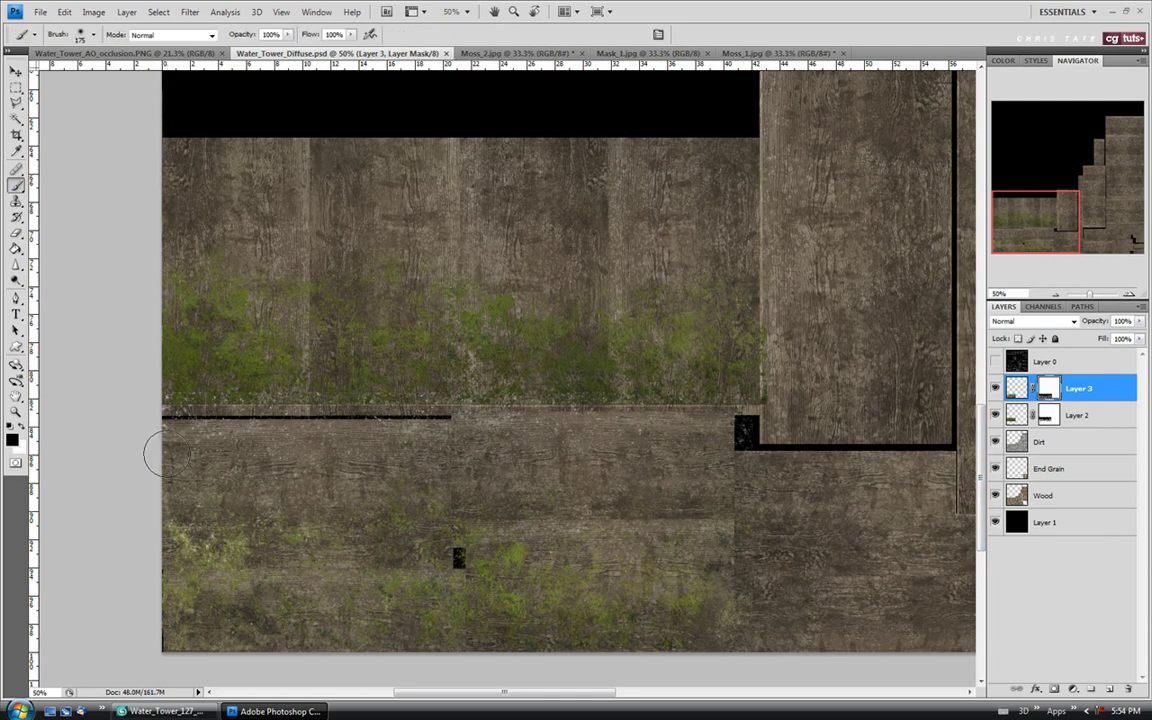
{"action": "left_click", "coordinate": [995, 363]}
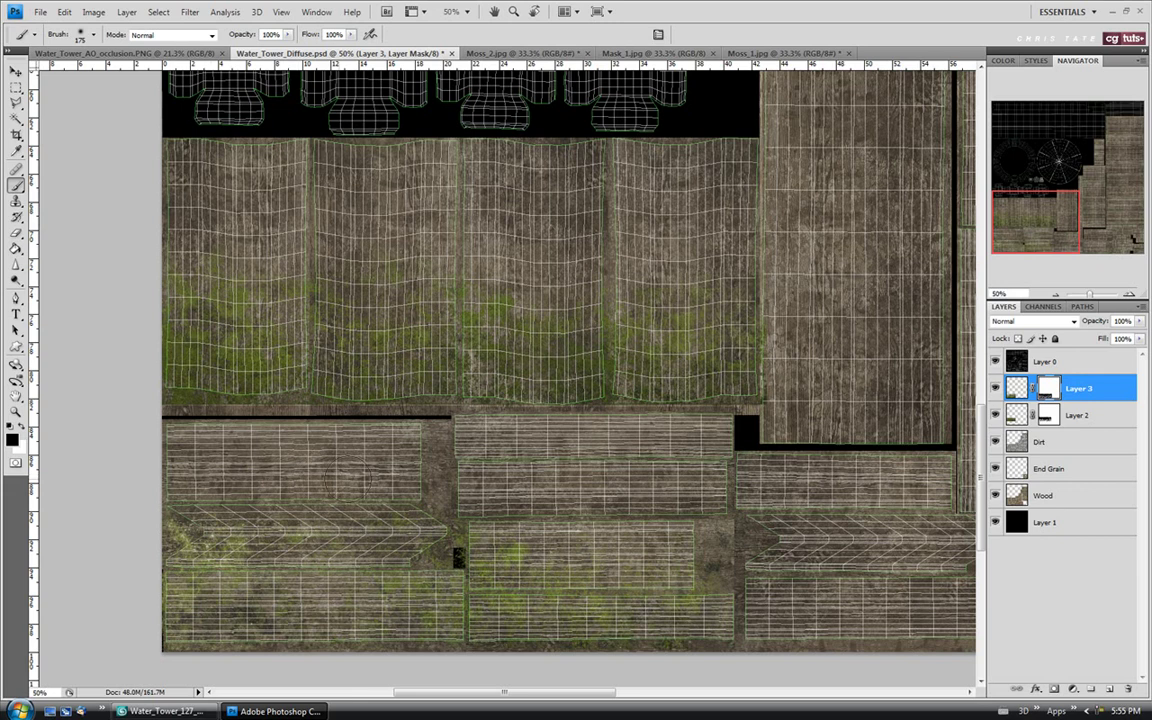
{"action": "left_click_drag", "start_coordinate": [983, 482], "coordinate": [983, 505]}
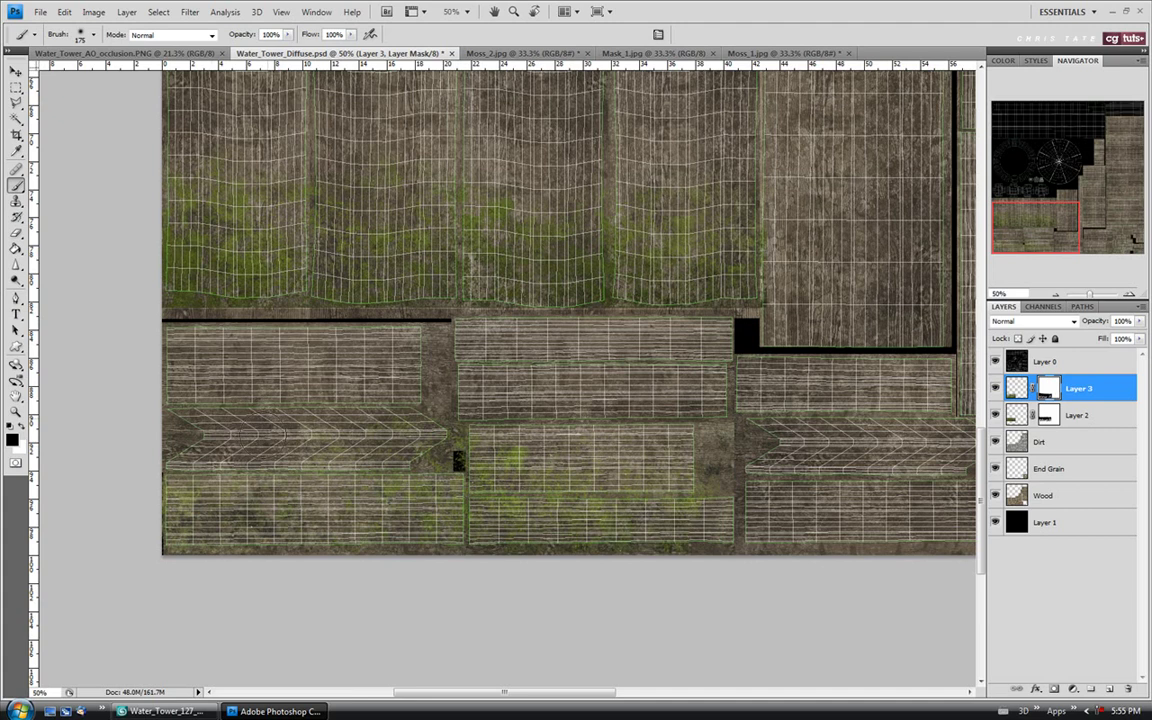
Step: Hide the Layer 0 wireframe again, save the edited texture, and view the reduced moss on the tower in 3ds Max
{"action": "left_click", "coordinate": [995, 363]}
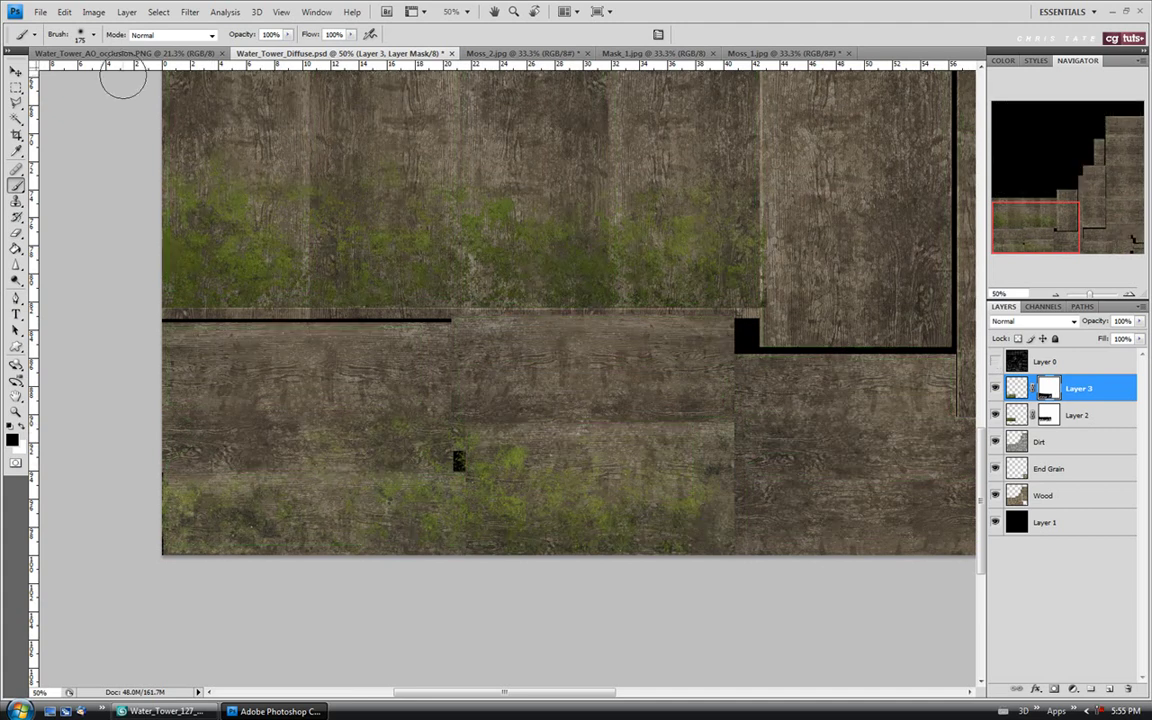
{"action": "left_click", "coordinate": [40, 11]}
{"action": "left_click", "coordinate": [53, 185]}
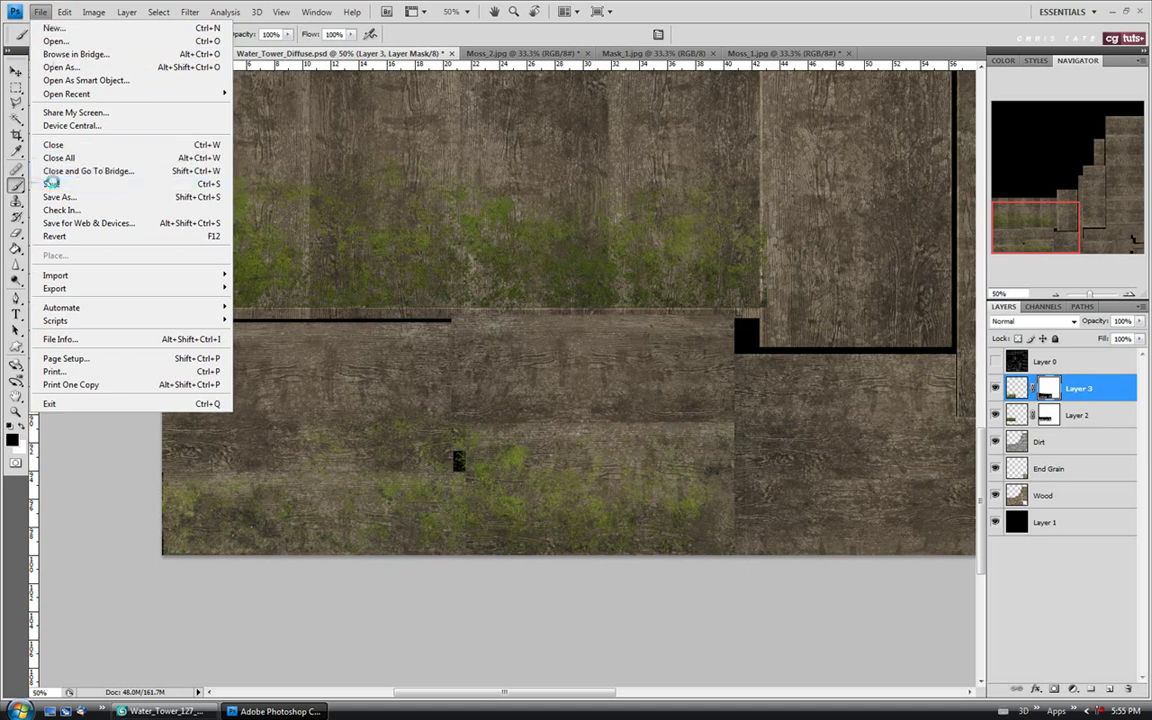
{"action": "left_click", "coordinate": [170, 711]}
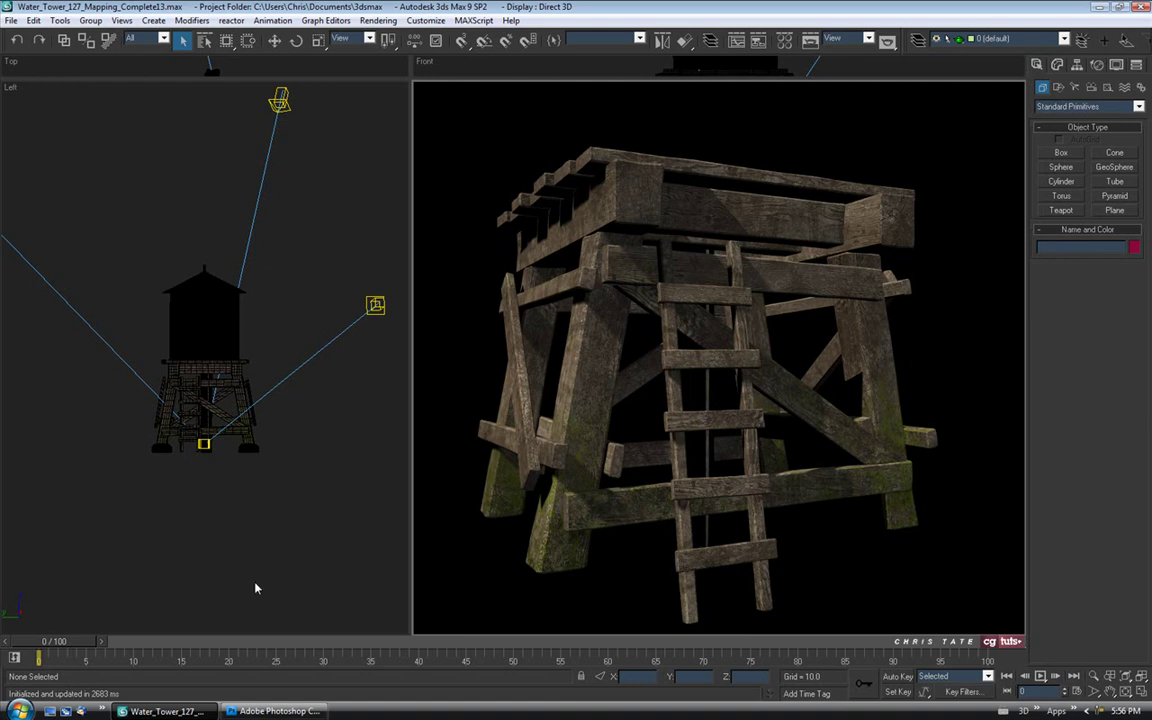
Step: Return to Photoshop and darken Layer 3's moss image using Hue/Saturation with a Lightness of -23
{"action": "left_click", "coordinate": [246, 713]}
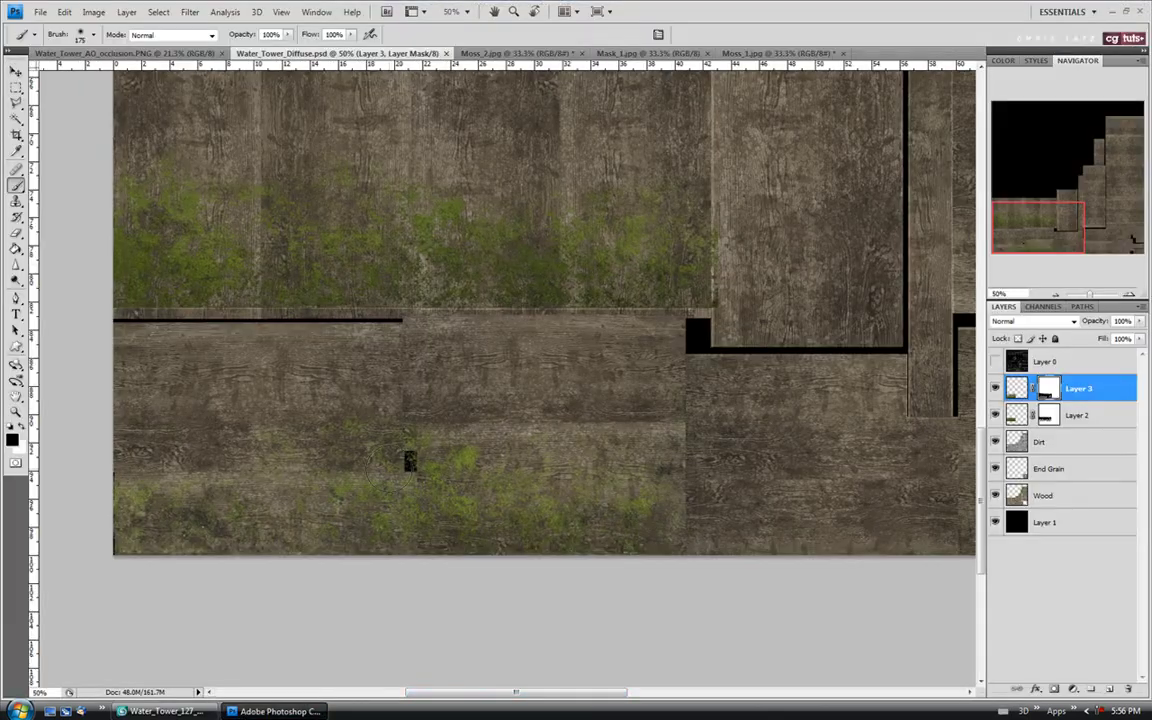
{"action": "left_click", "coordinate": [1016, 388]}
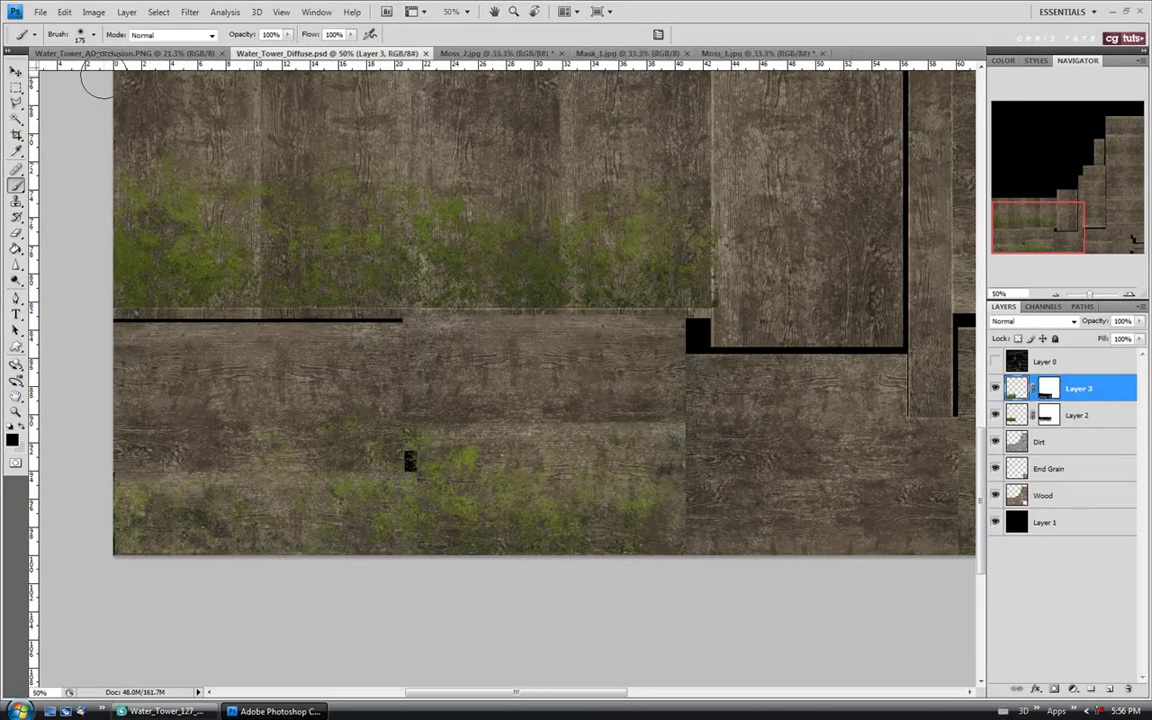
{"action": "left_click", "coordinate": [95, 12]}
{"action": "mouse_move", "coordinate": [97, 48]}
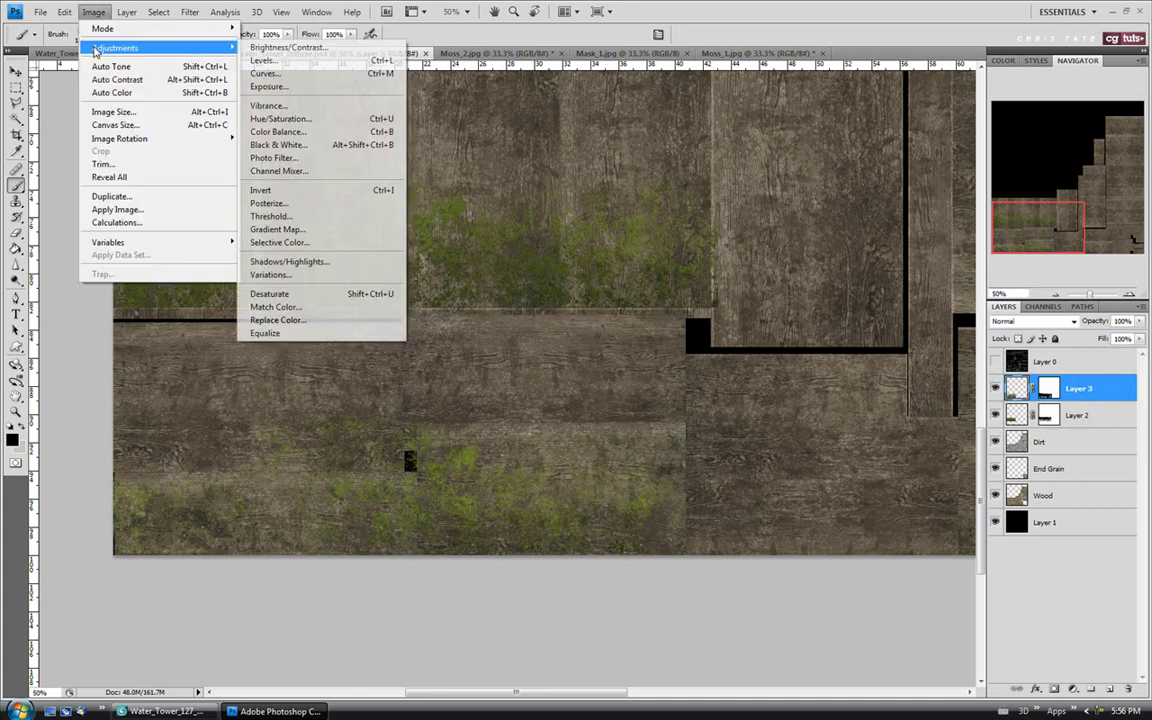
{"action": "left_click", "coordinate": [280, 118]}
{"action": "left_click_drag", "start_coordinate": [440, 93], "coordinate": [640, 73]}
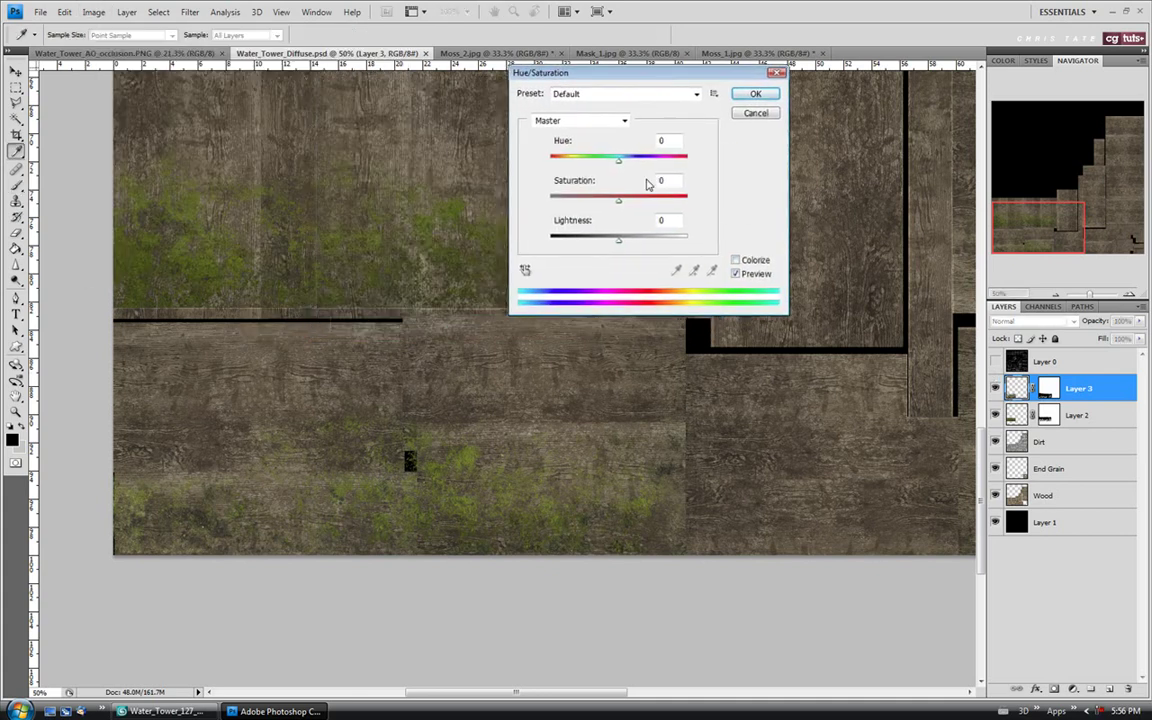
{"action": "left_click_drag", "start_coordinate": [620, 243], "coordinate": [607, 243]}
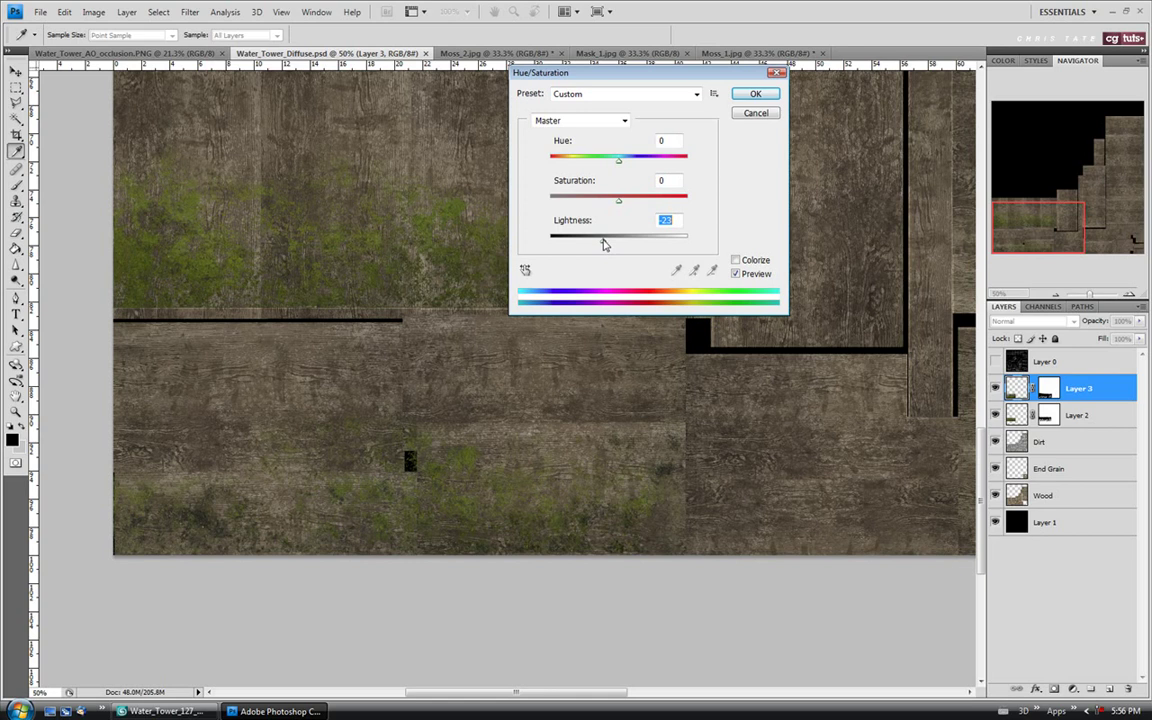
{"action": "left_click", "coordinate": [755, 94]}
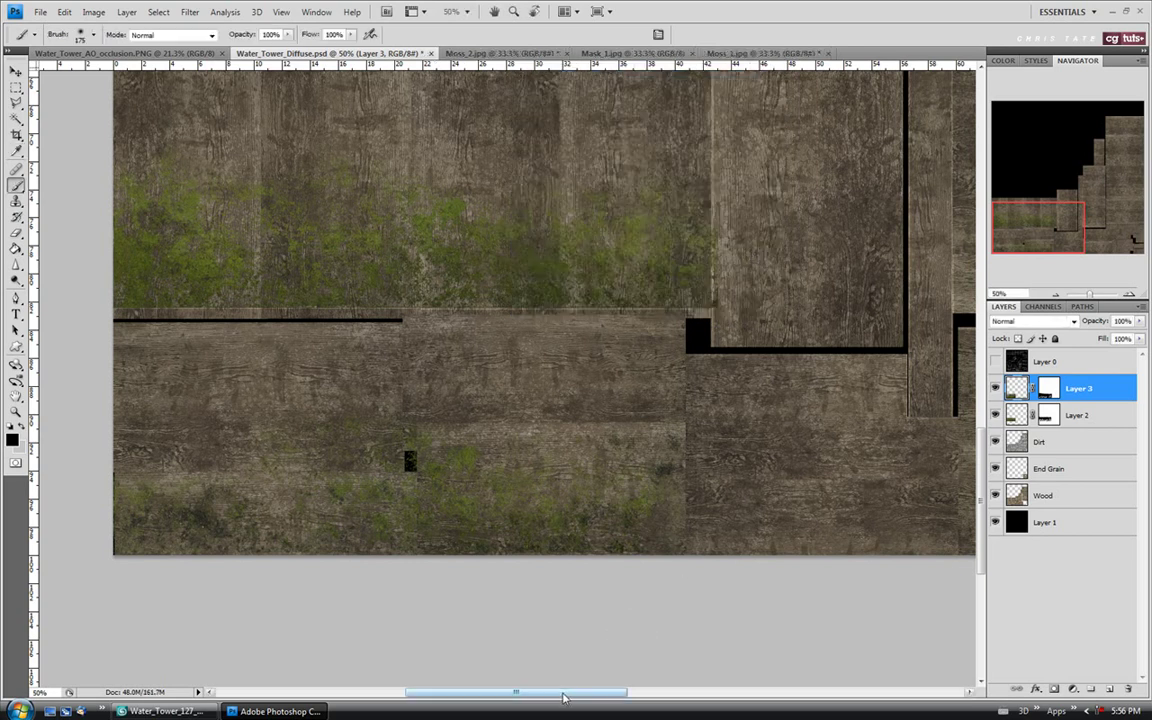
Step: Show the Layer 0 wireframe over the neighbouring planks that have no moss
{"action": "left_click_drag", "start_coordinate": [564, 692], "coordinate": [681, 693]}
{"action": "left_click", "coordinate": [995, 363]}
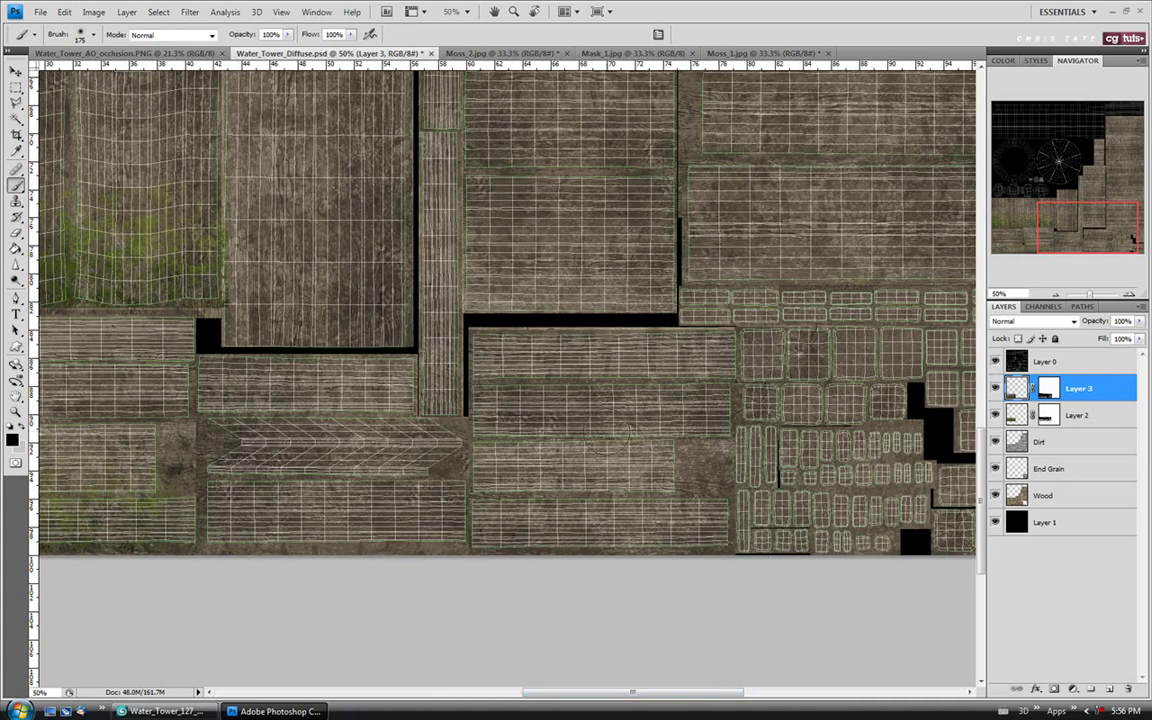
{"action": "left_click_drag", "start_coordinate": [530, 692], "coordinate": [520, 692]}
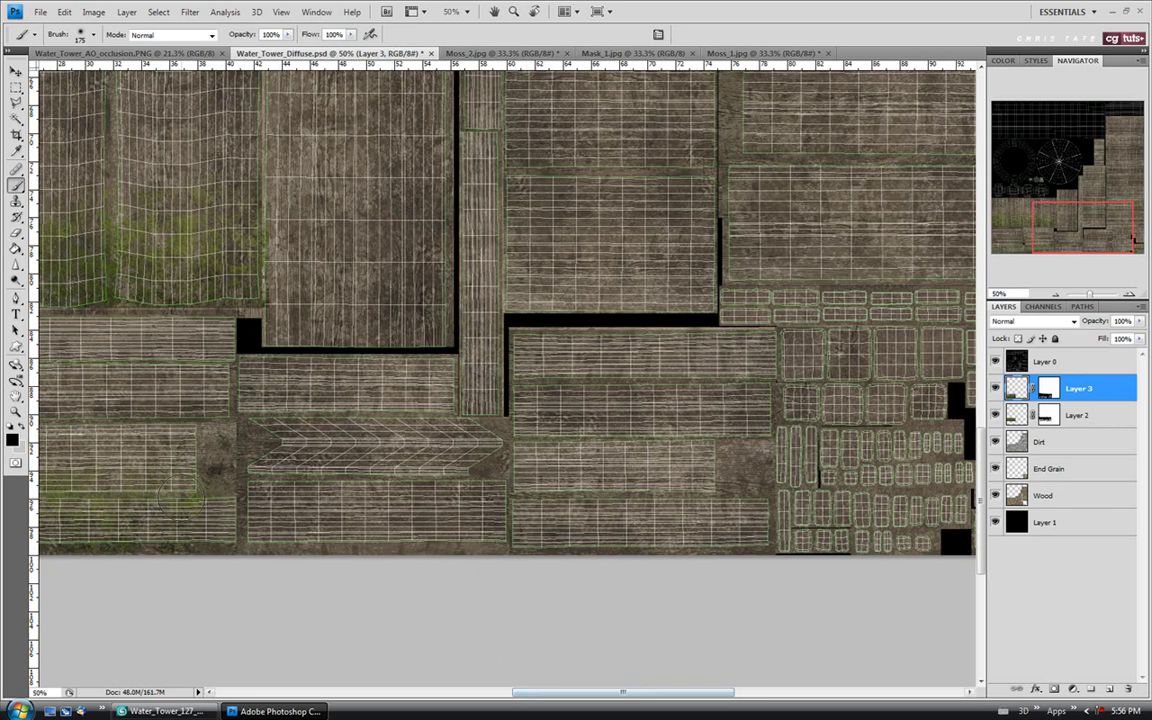
Step: Duplicate Layer 2 as Layer 2 copy and move the copied moss onto the bare horizontal planks along the texture's lower edge
{"action": "key", "text": "v"}
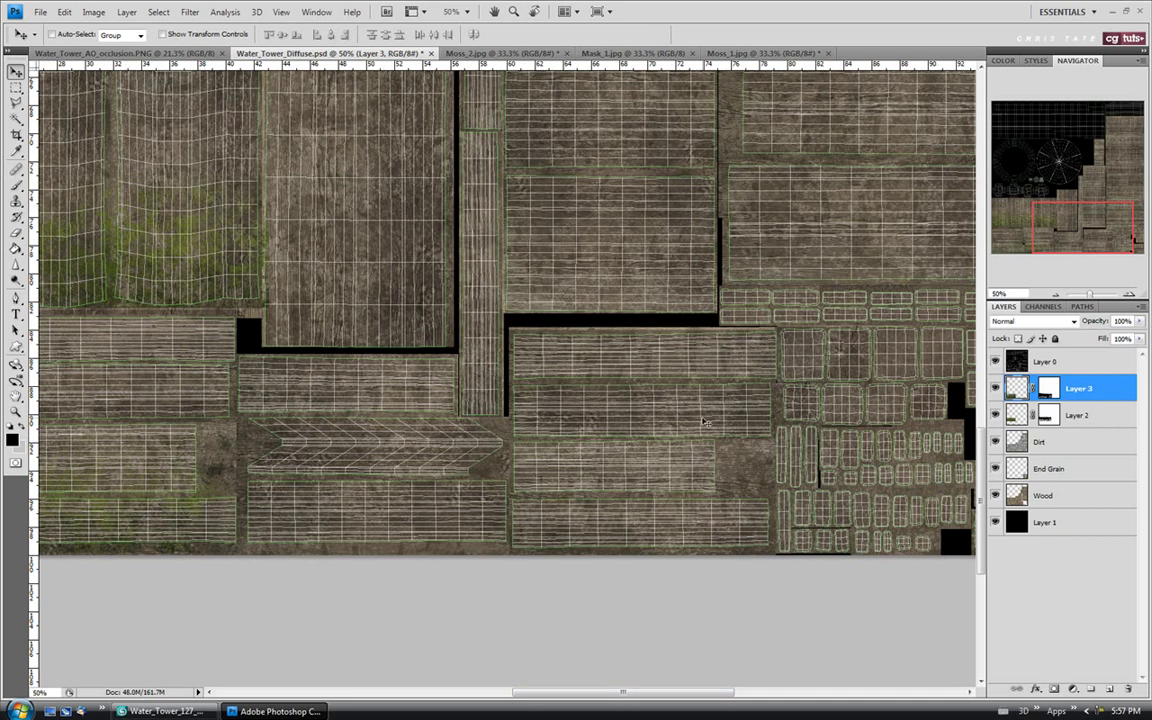
{"action": "left_click", "coordinate": [1078, 417]}
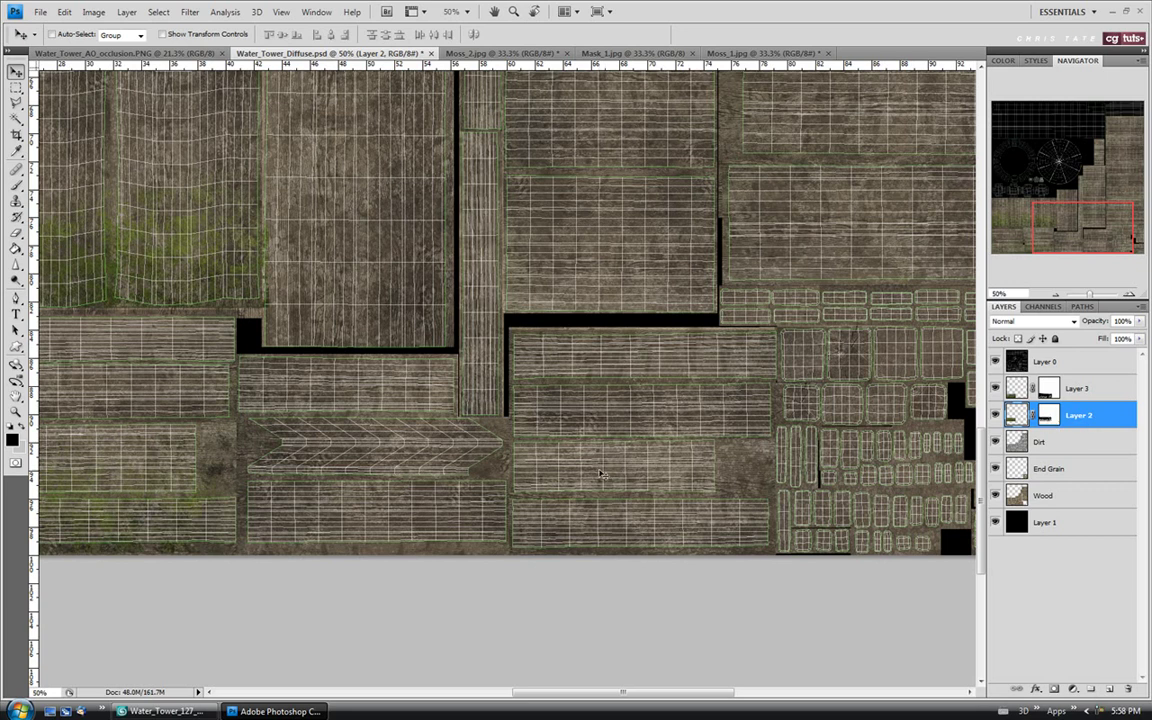
{"action": "right_click", "coordinate": [1078, 417]}
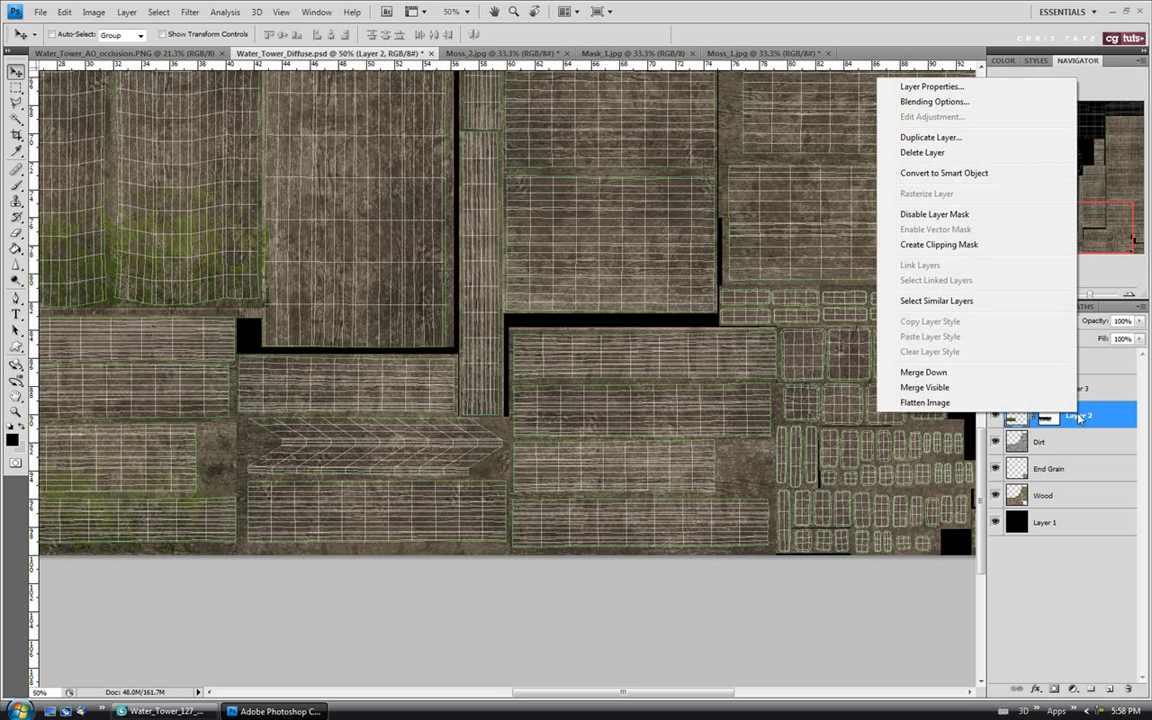
{"action": "left_click", "coordinate": [925, 137]}
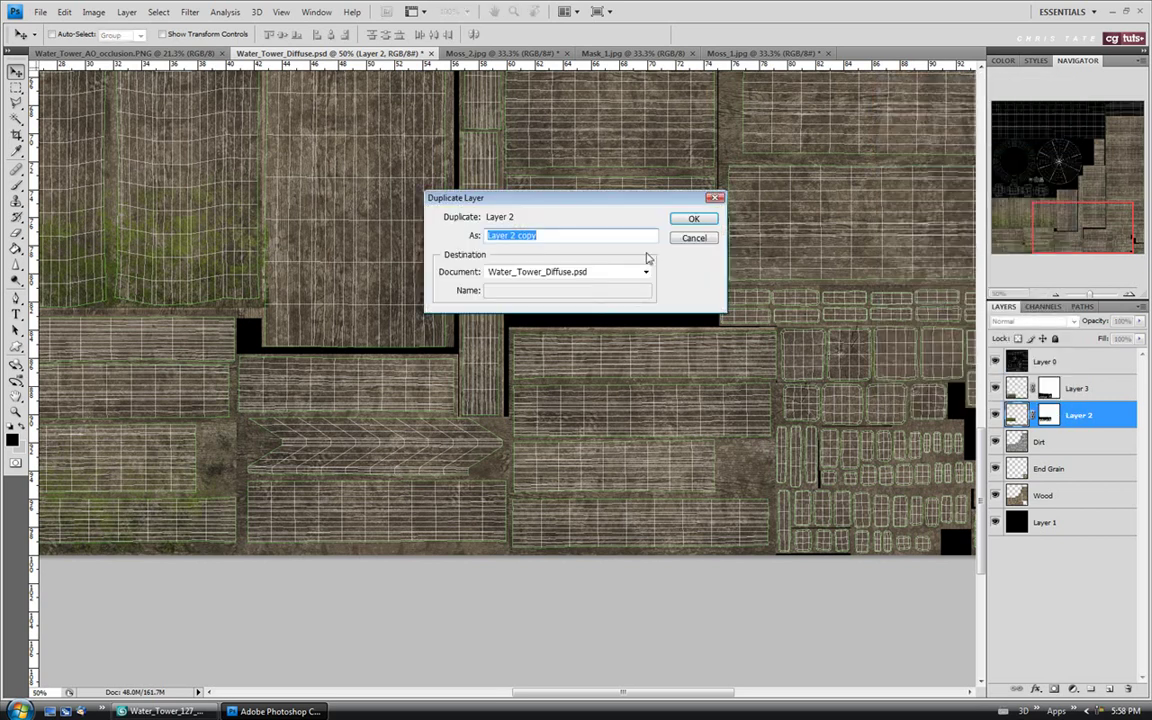
{"action": "left_click", "coordinate": [695, 221]}
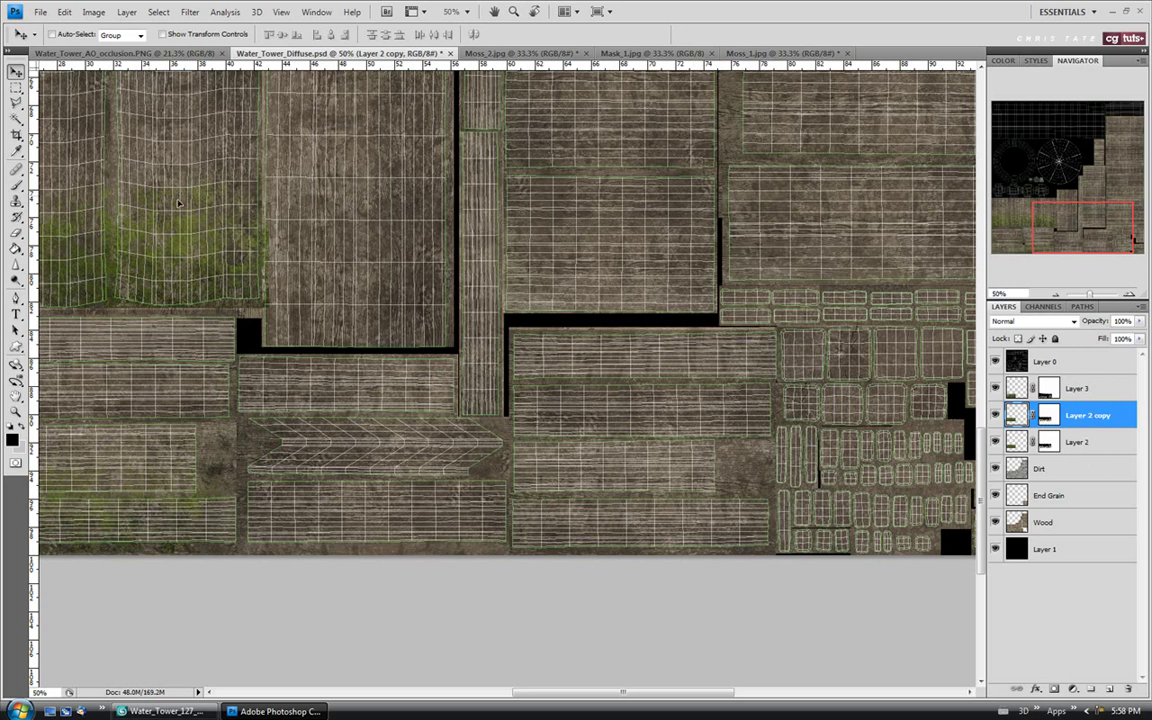
{"action": "mouse_move", "coordinate": [178, 203]}
{"action": "left_mouse_down"}
{"action": "mouse_move", "coordinate": [250, 290]}
{"action": "mouse_move", "coordinate": [571, 341]}
{"action": "mouse_move", "coordinate": [535, 455]}
{"action": "mouse_move", "coordinate": [548, 481]}
{"action": "mouse_move", "coordinate": [610, 475]}
{"action": "mouse_move", "coordinate": [480, 445]}
{"action": "mouse_move", "coordinate": [522, 490]}
{"action": "mouse_move", "coordinate": [509, 491]}
{"action": "left_mouse_up"}
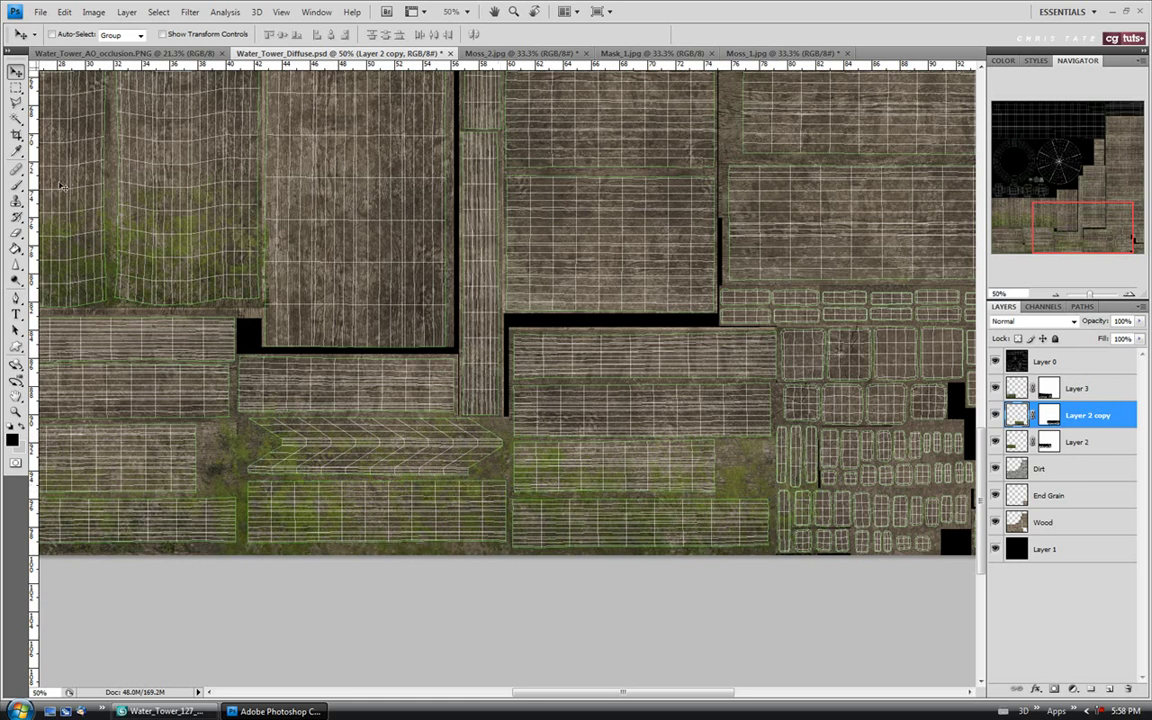
Step: Delete the Layer 2 copy moss that spills onto the adjoining plank and end-grain pieces using rectangular selections
{"action": "left_click", "coordinate": [16, 88]}
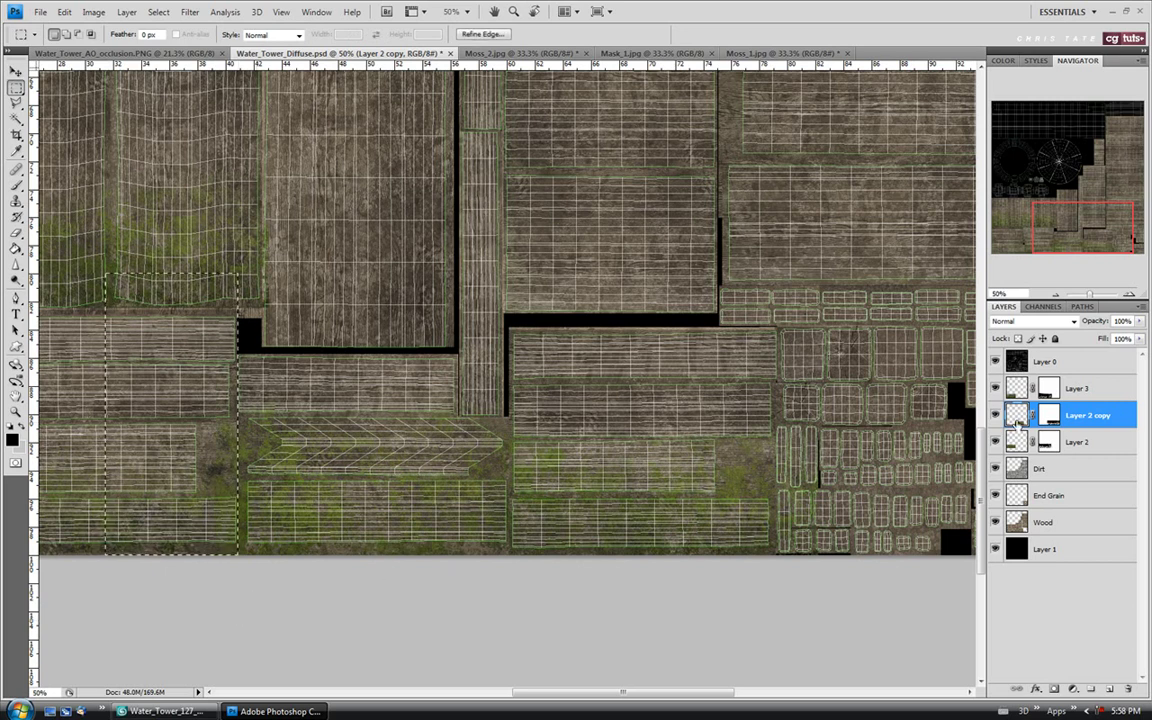
{"action": "left_click", "coordinate": [414, 565]}
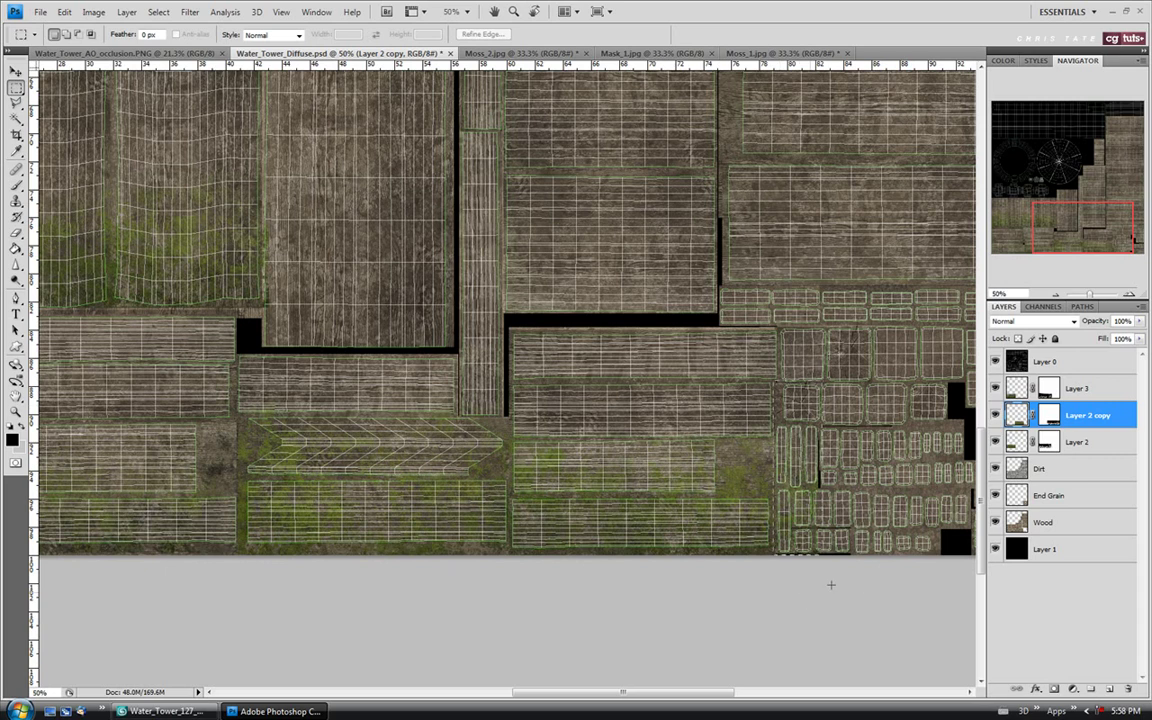
{"action": "left_click_drag", "start_coordinate": [773, 382], "coordinate": [859, 581]}
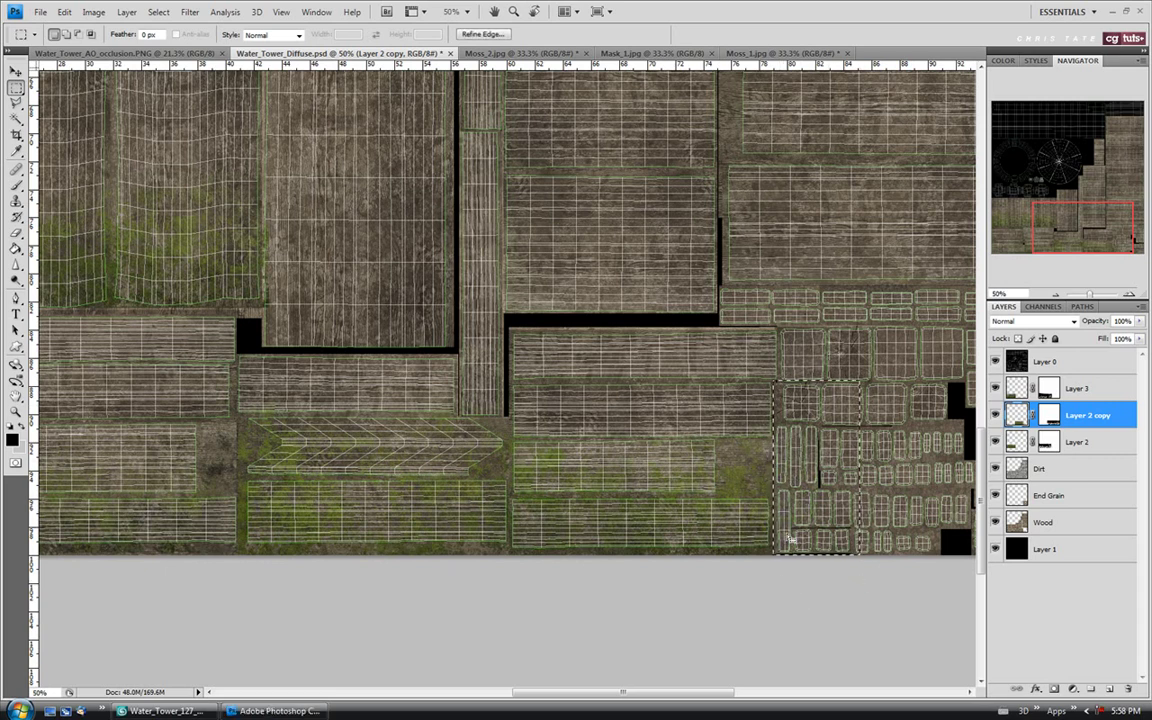
{"action": "key", "text": "ctrl+d"}
Step: Hide the Layer 0 wireframe and save the diffuse texture with the trimmed moss
{"action": "left_click", "coordinate": [996, 361]}
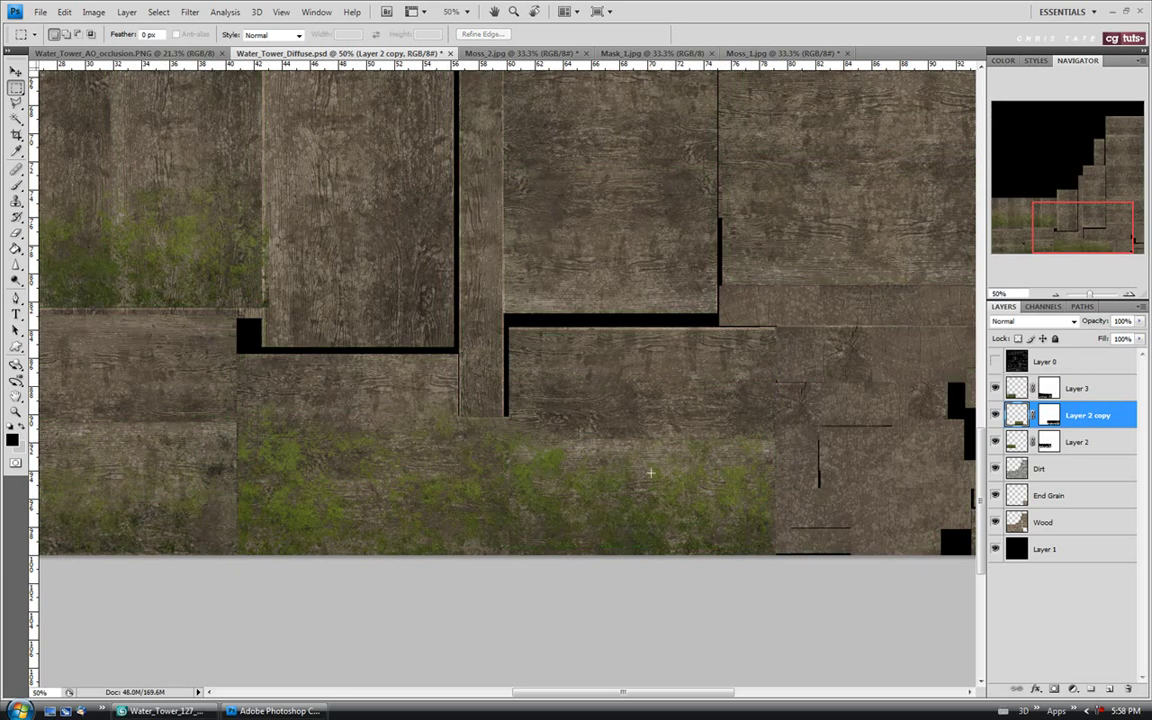
{"action": "left_click", "coordinate": [40, 12]}
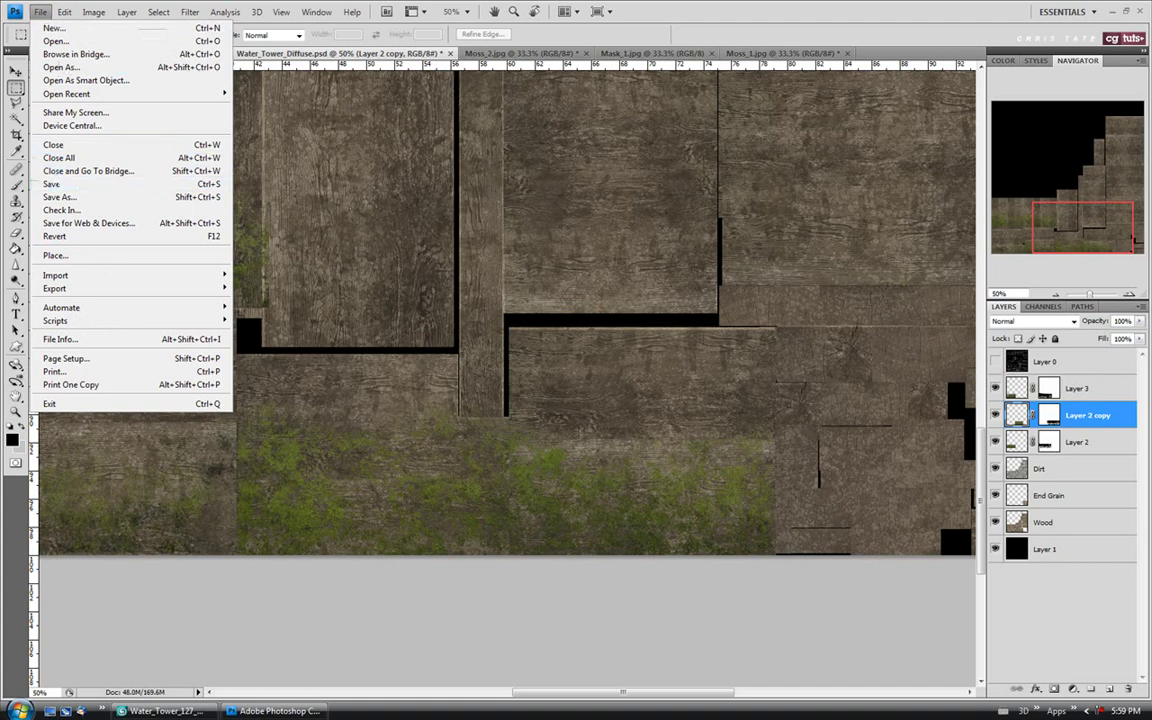
{"action": "left_click", "coordinate": [51, 184]}
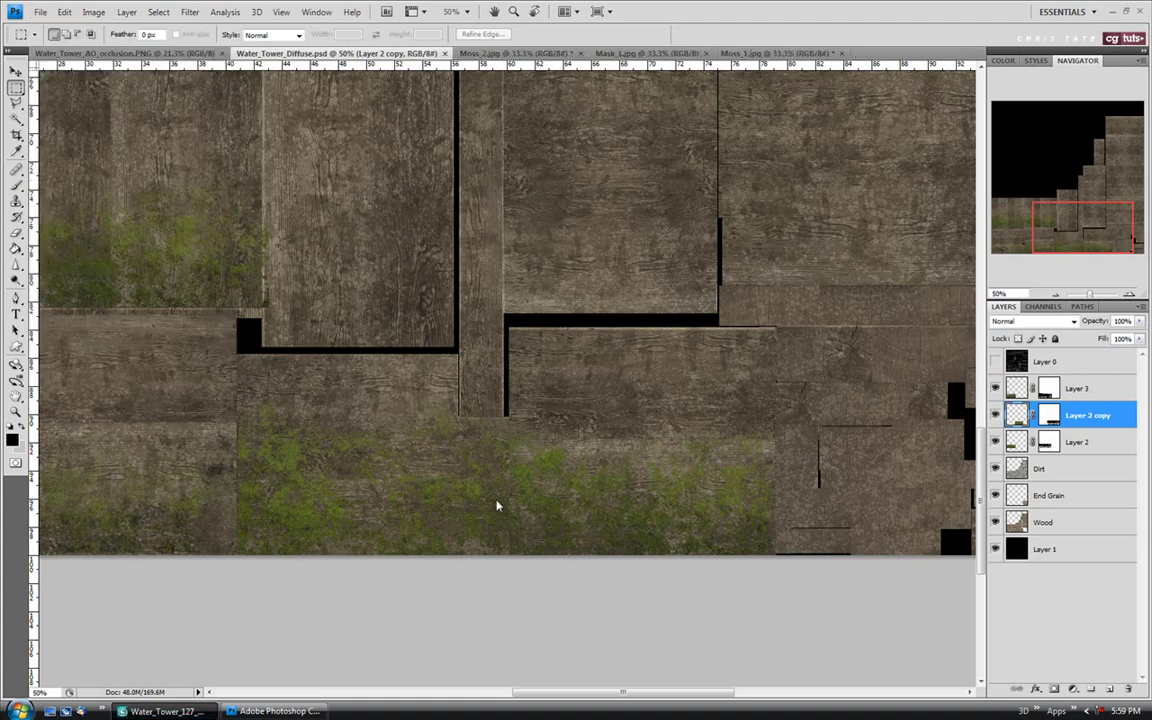
Step: Switch to 3ds Max, return the shaded viewport to Perspective, and inspect the moss around the tower's lower planks and diagonal braces
{"action": "key", "text": "alt+Tab"}
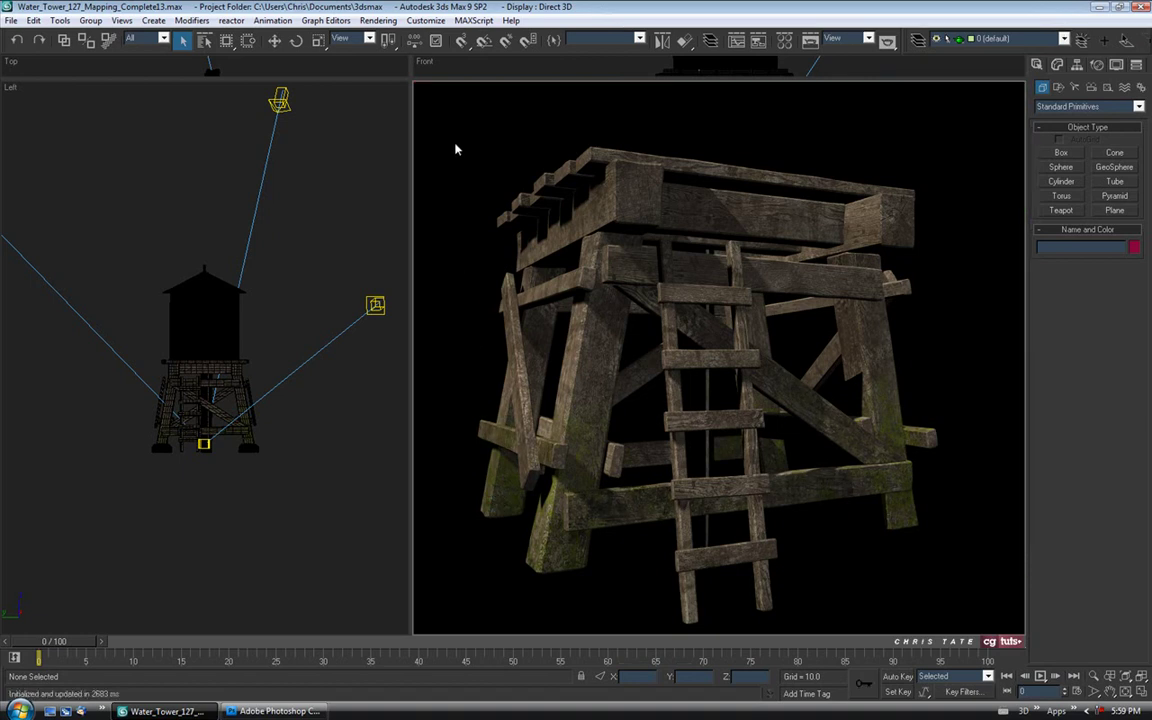
{"action": "right_click", "coordinate": [412, 137]}
{"action": "left_click", "coordinate": [455, 140]}
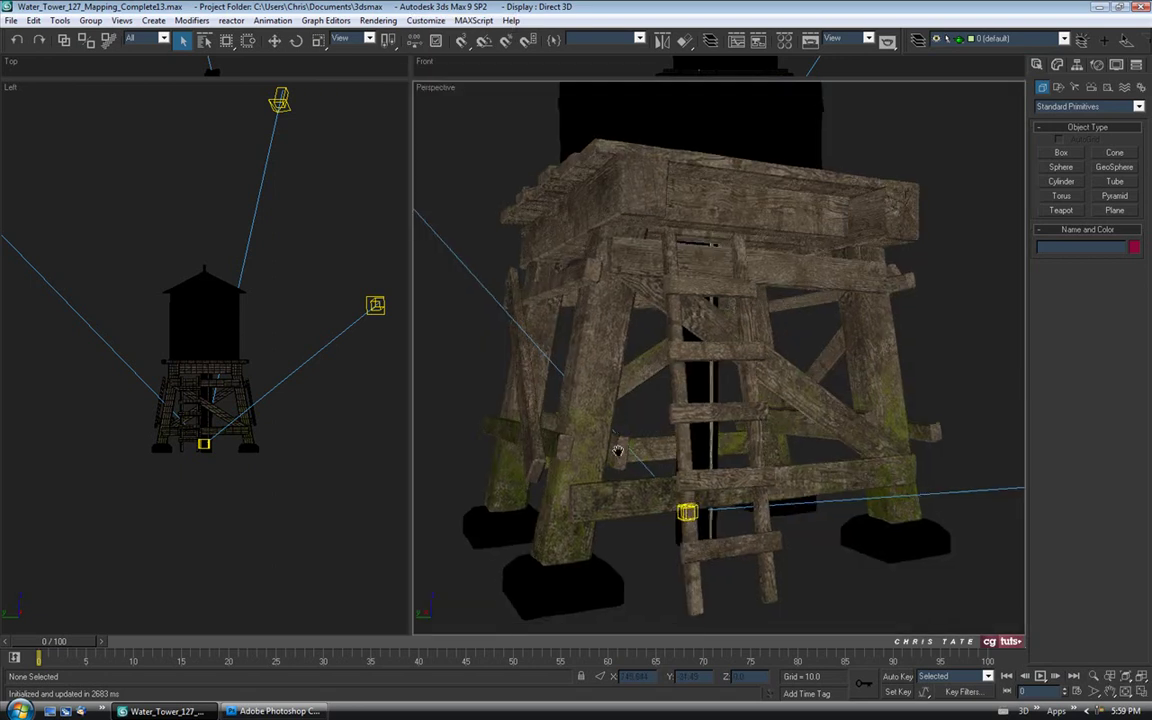
{"action": "mouse_move", "coordinate": [553, 434]}
{"action": "left_mouse_down"}
{"action": "mouse_move", "coordinate": [615, 348]}
{"action": "mouse_move", "coordinate": [625, 378]}
{"action": "mouse_move", "coordinate": [767, 376]}
{"action": "mouse_move", "coordinate": [720, 357]}
{"action": "mouse_move", "coordinate": [688, 428]}
{"action": "left_mouse_up"}
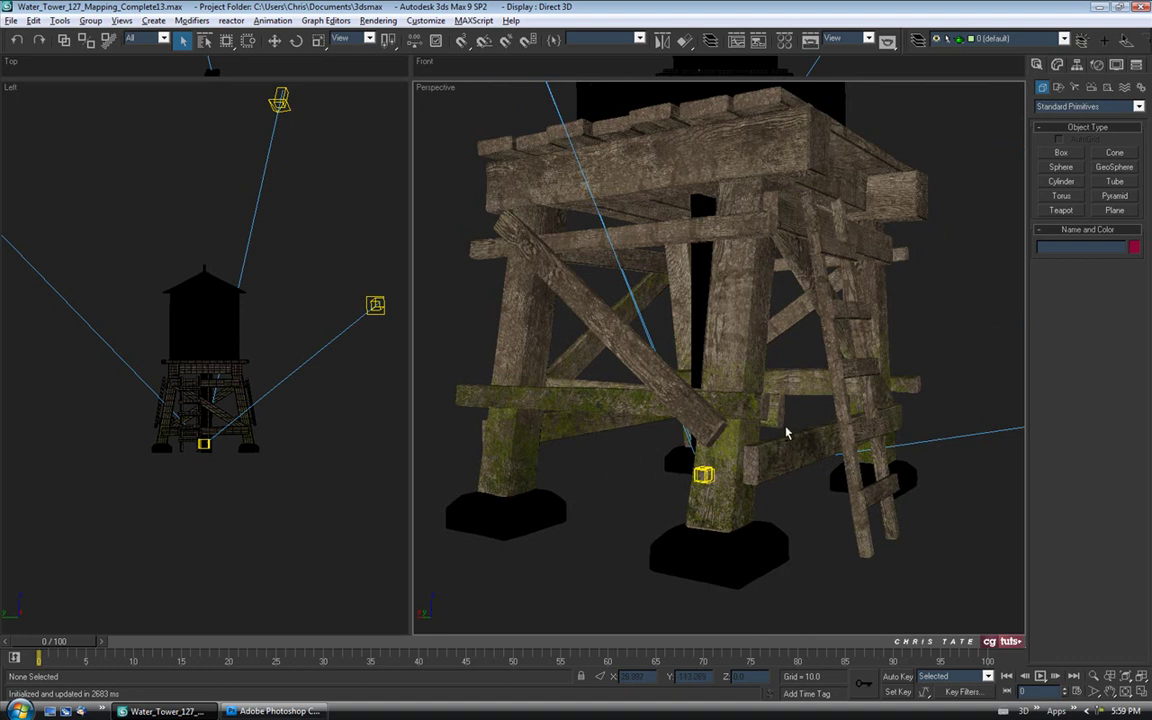
{"action": "left_click_drag", "start_coordinate": [786, 433], "coordinate": [519, 404]}
{"action": "left_click_drag", "start_coordinate": [616, 351], "coordinate": [699, 335]}
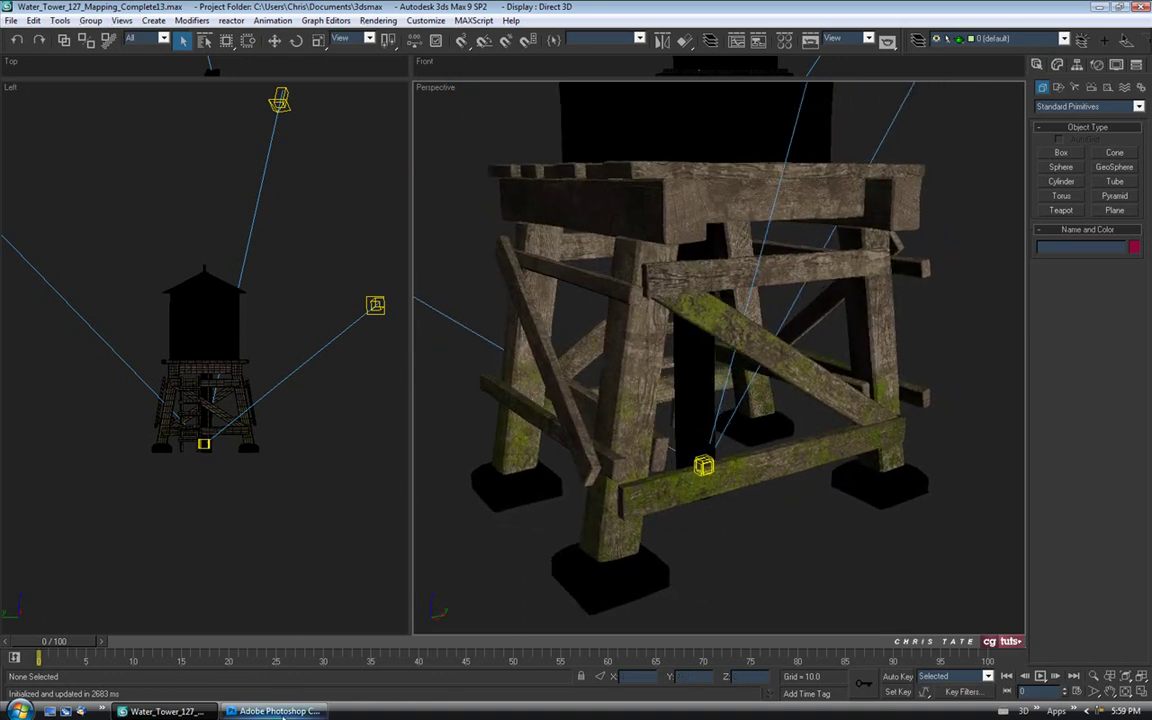
Step: Return to Photoshop and mask out Layer 2 copy's moss over the diagonal brace's upper end with a size 90 brush, using the wireframe as guide
{"action": "left_click", "coordinate": [280, 712]}
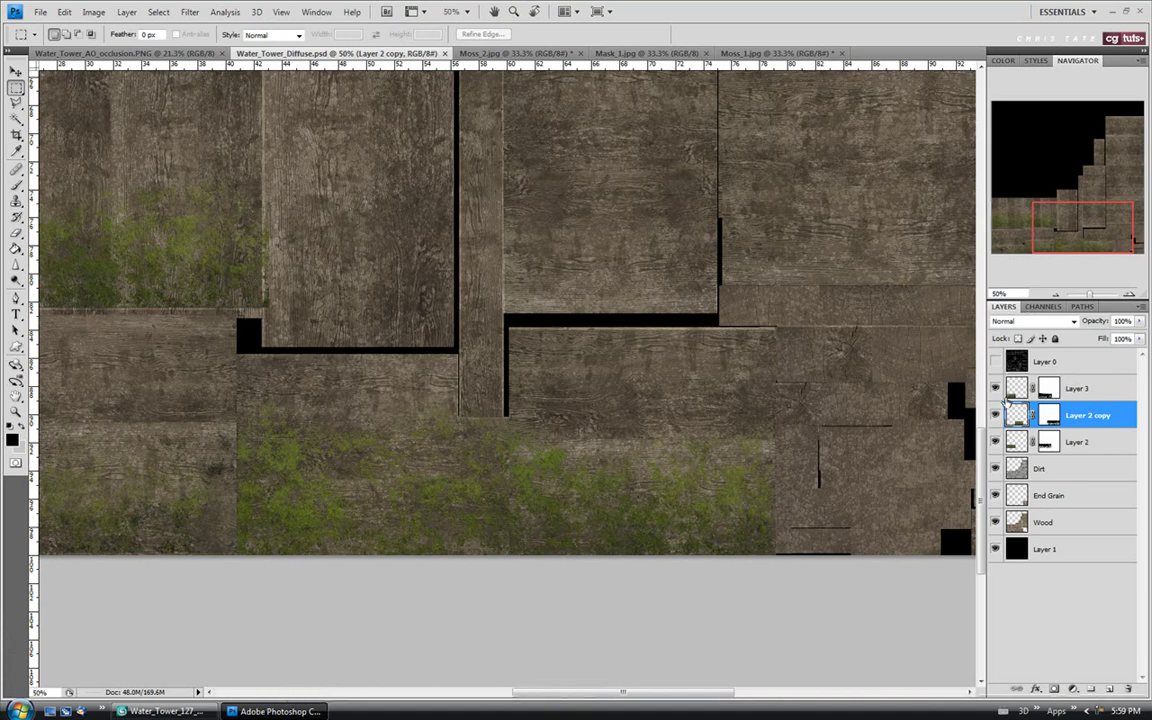
{"action": "left_click", "coordinate": [995, 362]}
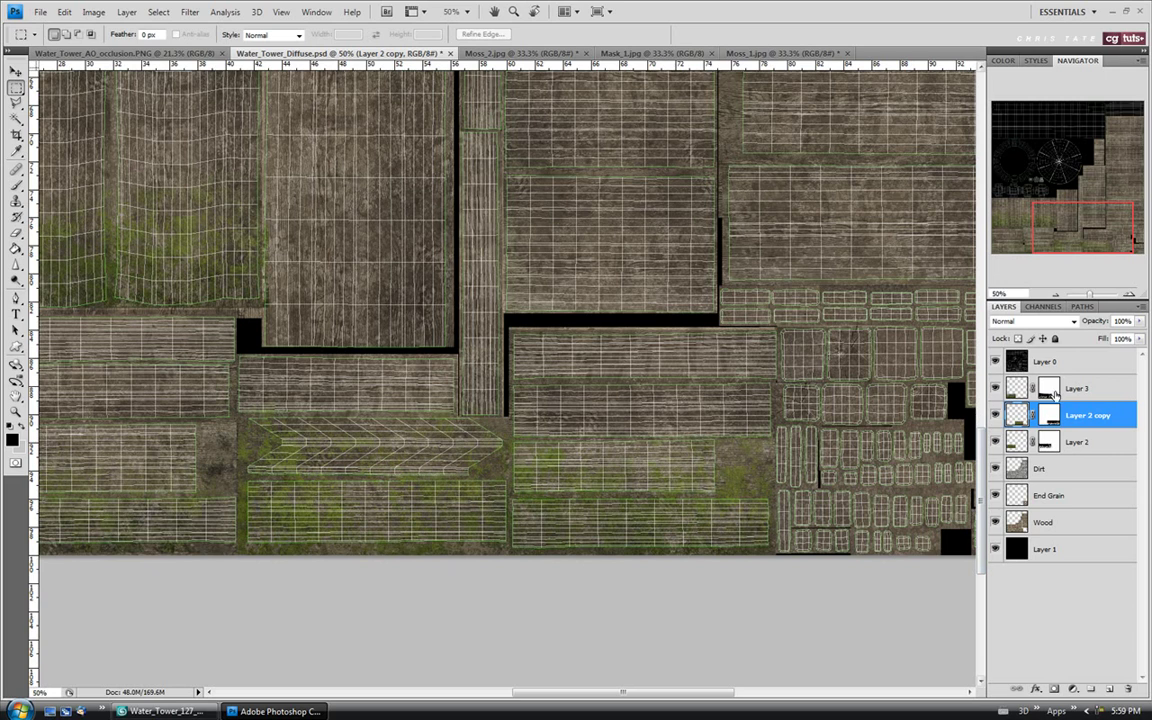
{"action": "left_click", "coordinate": [1052, 418]}
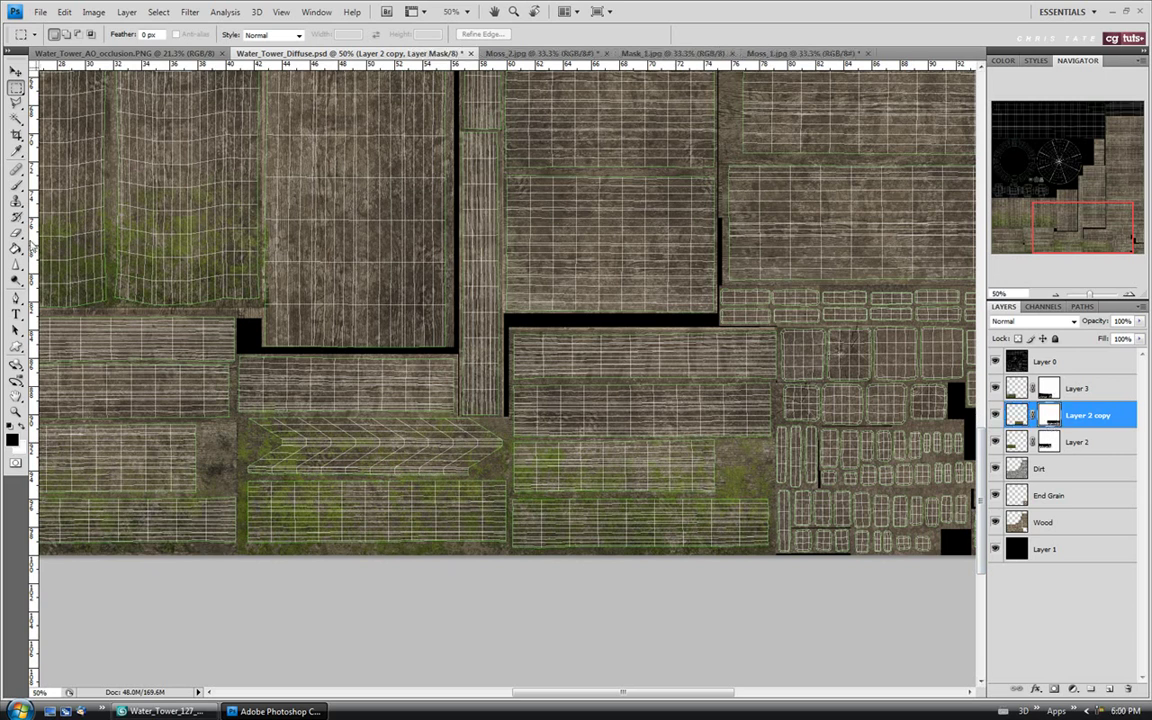
{"action": "left_click", "coordinate": [16, 185]}
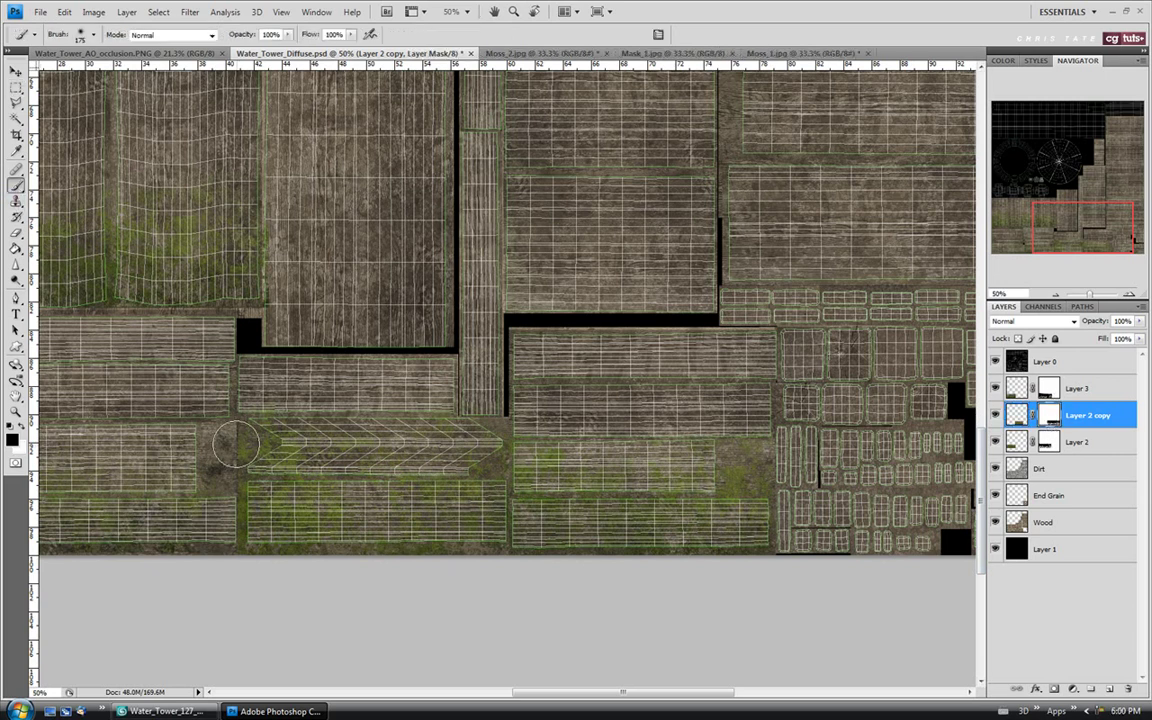
{"action": "key", "text": "bracketleft"}
{"action": "key", "text": "bracketleft"}
{"action": "key", "text": "bracketleft"}
{"action": "key", "text": "bracketleft"}
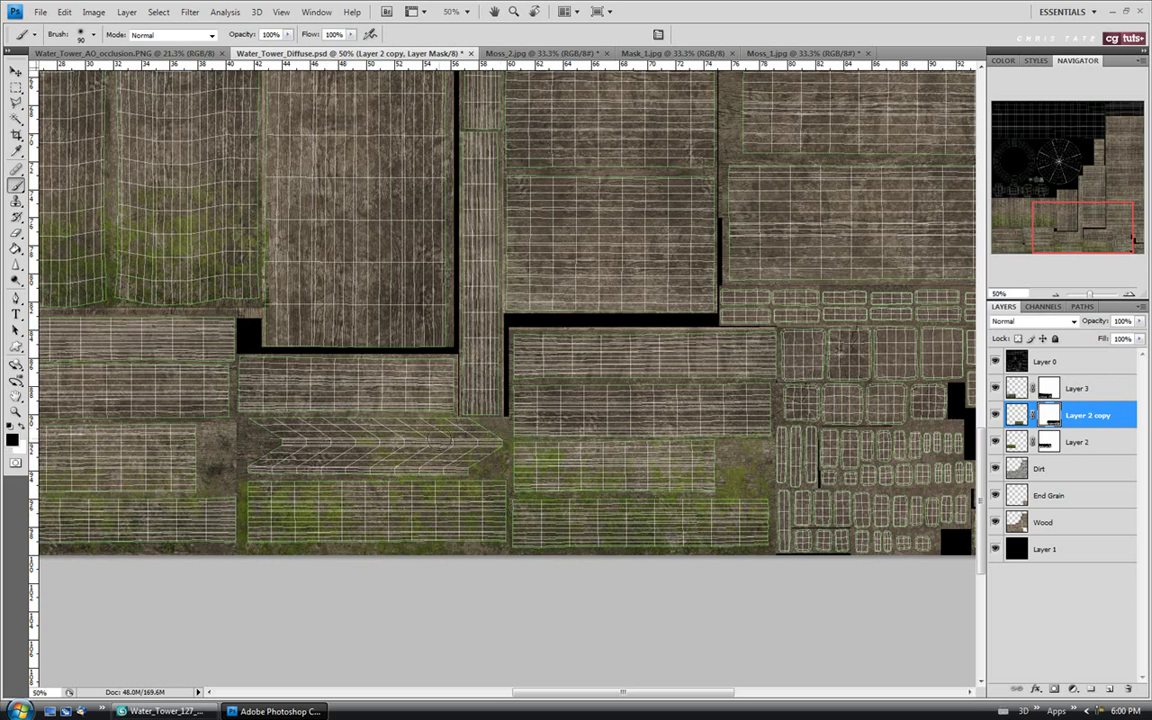
{"action": "left_click", "coordinate": [22, 428]}
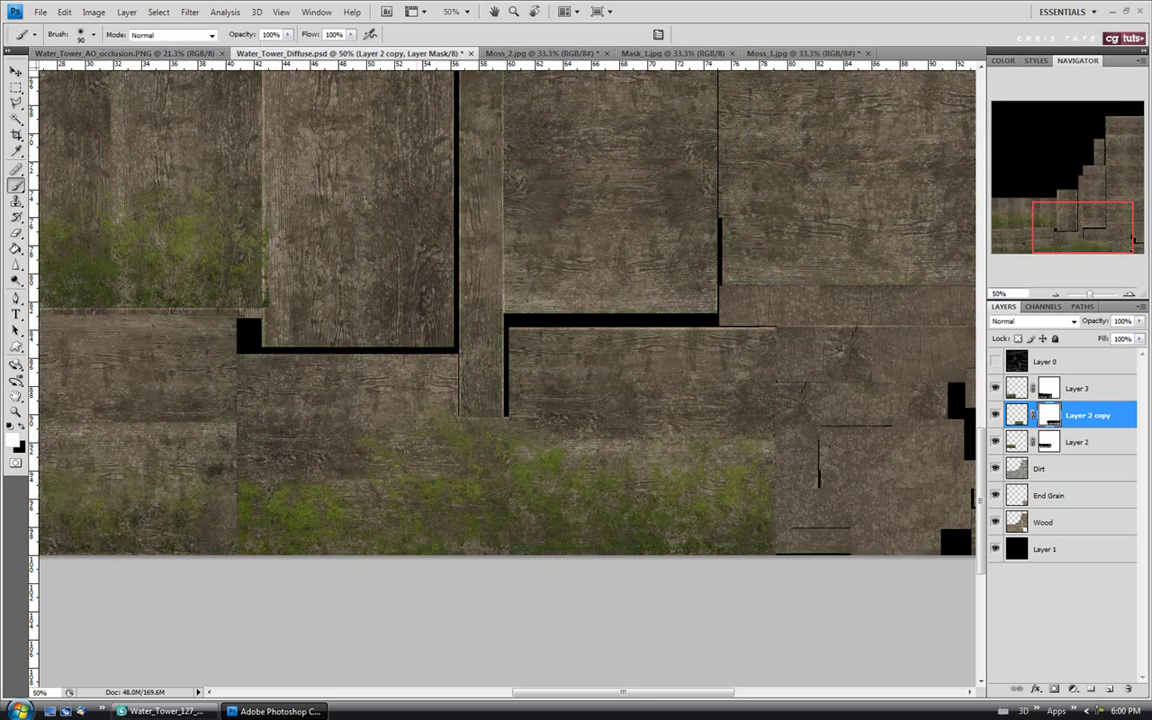
Step: Save the diffuse texture and switch to 3ds Max to inspect the masked moss from the tower's ladder side
{"action": "left_click", "coordinate": [40, 11]}
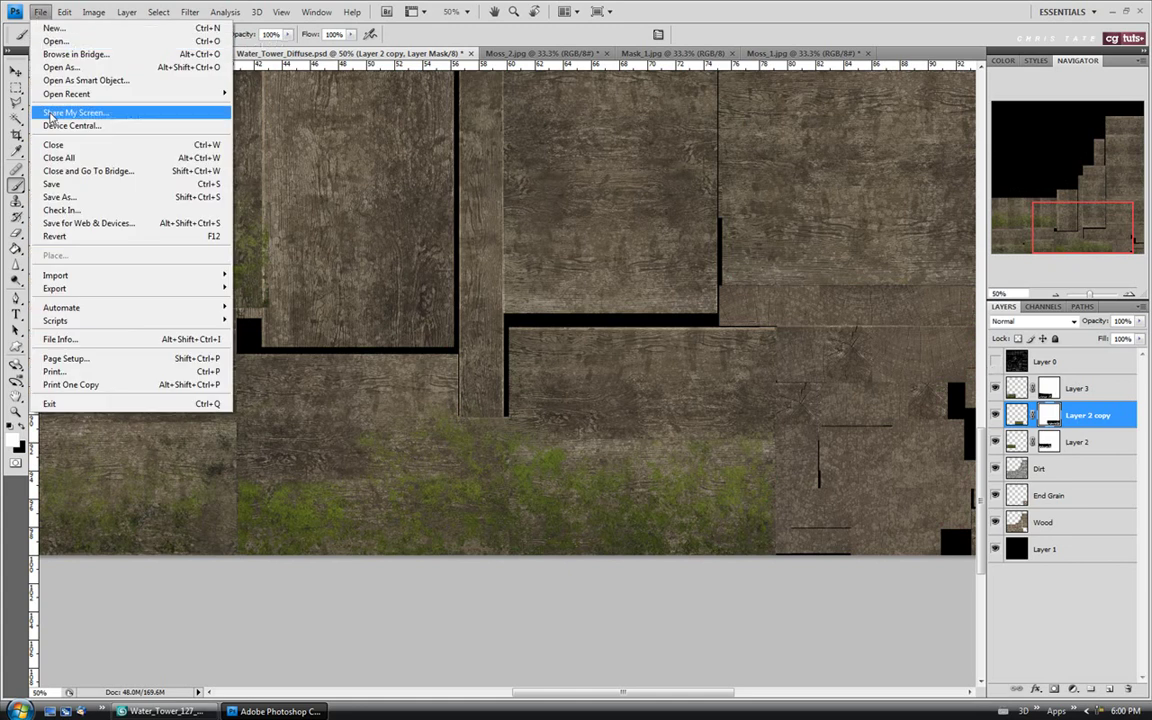
{"action": "left_click", "coordinate": [56, 186]}
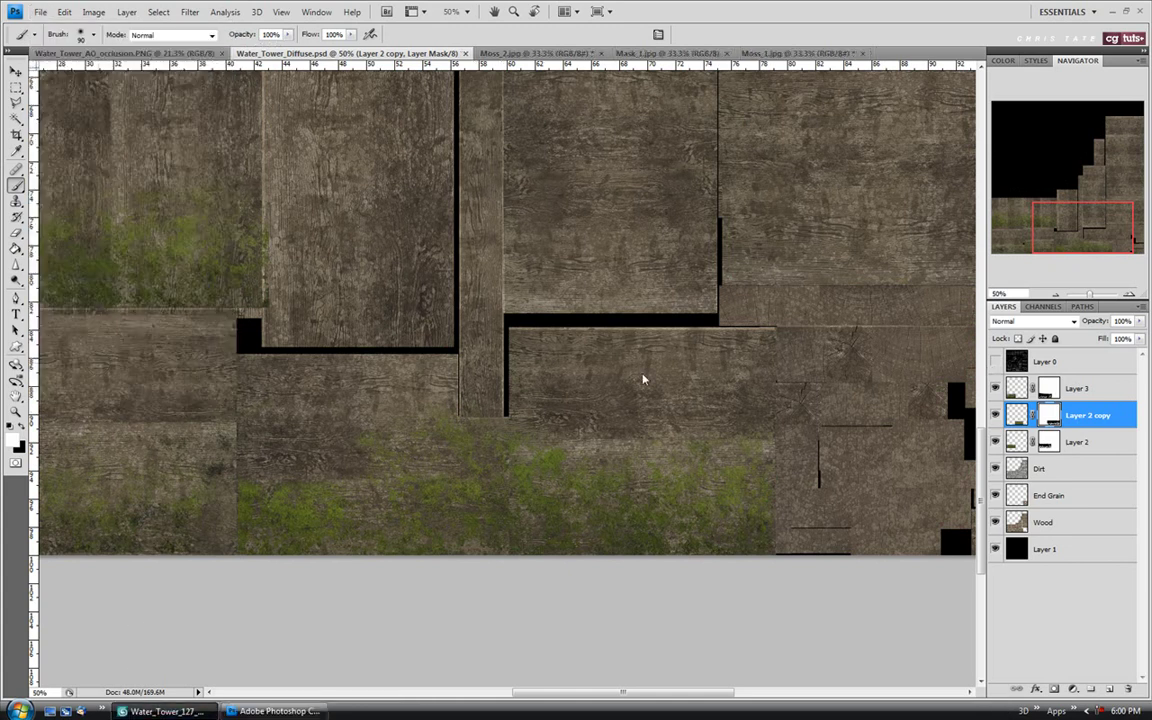
{"action": "key", "text": "alt+Tab"}
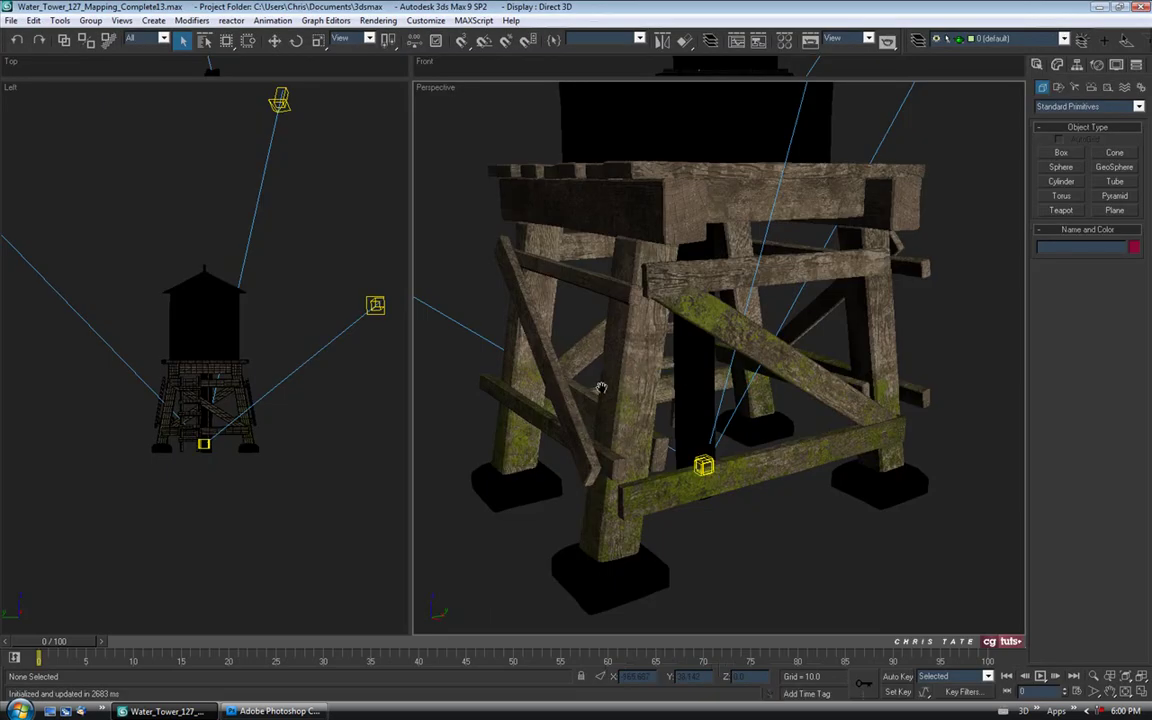
{"action": "left_click_drag", "start_coordinate": [517, 306], "coordinate": [541, 351]}
{"action": "left_click_drag", "start_coordinate": [641, 351], "coordinate": [610, 363]}
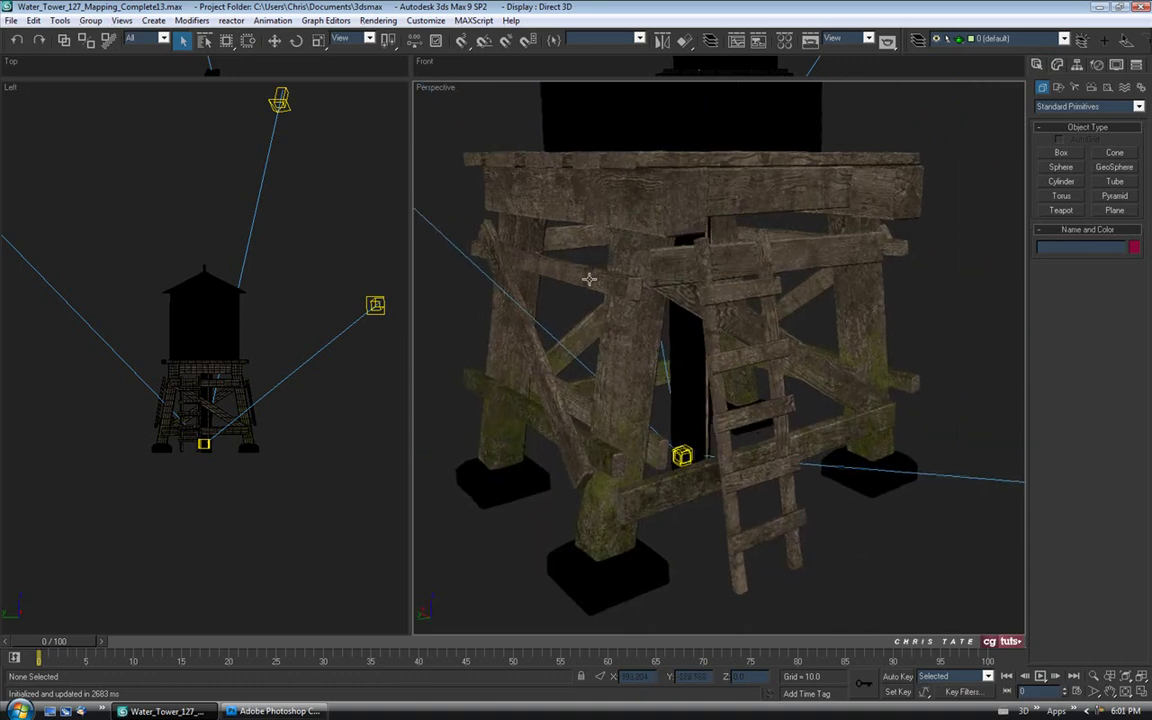
Step: Display the tower in the Perspective viewport as an ActiveShade render
{"action": "right_click", "coordinate": [447, 92]}
{"action": "mouse_move", "coordinate": [540, 97]}
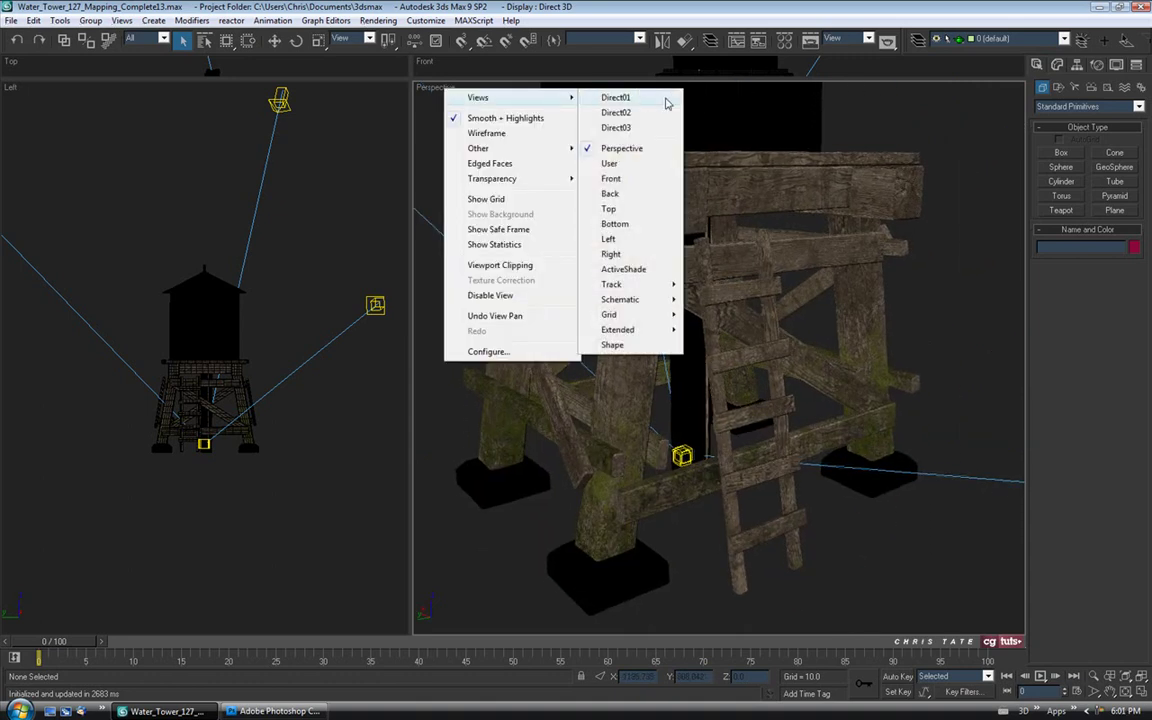
{"action": "left_click", "coordinate": [623, 269]}
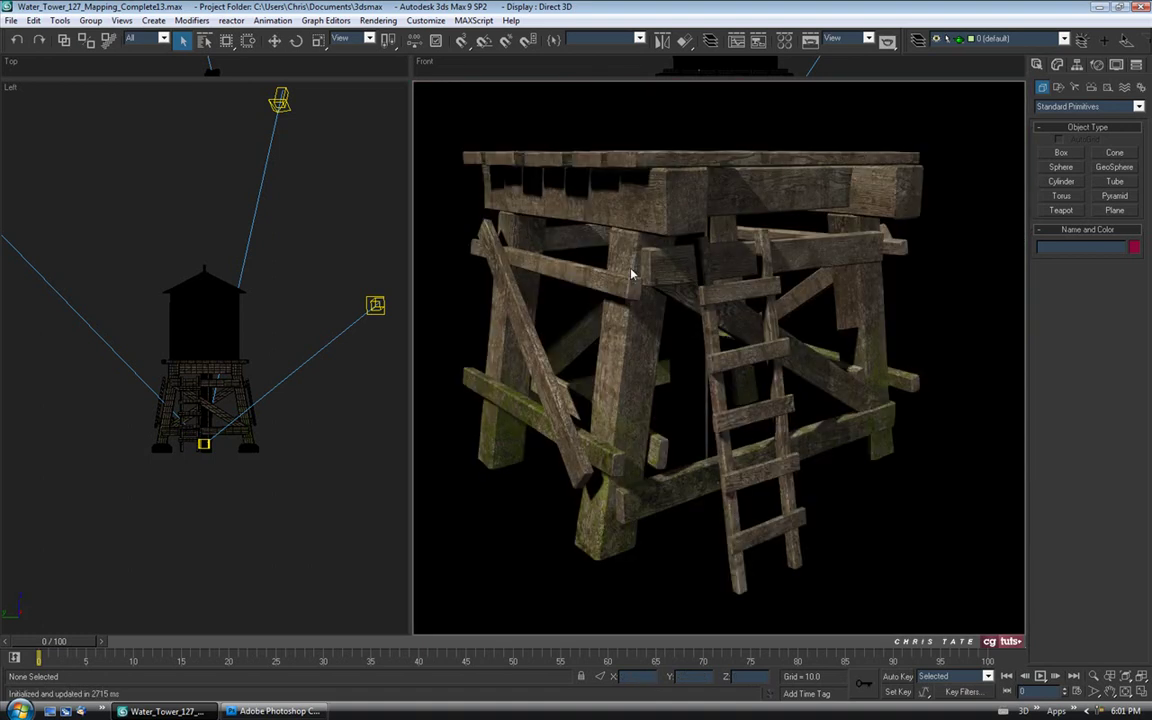
Step: Save the scene as an incremented version named Water_Tower_127_Mapping_Complete14.max
{"action": "left_click", "coordinate": [10, 20]}
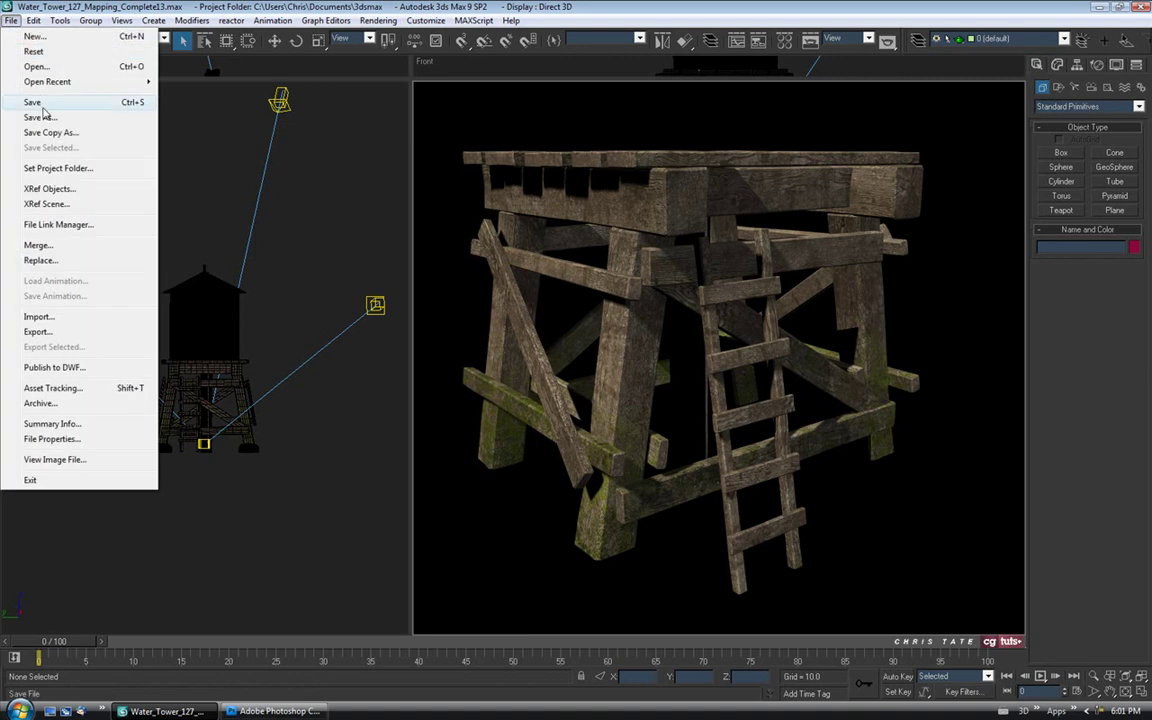
{"action": "left_click", "coordinate": [30, 110]}
{"action": "left_click", "coordinate": [318, 469]}
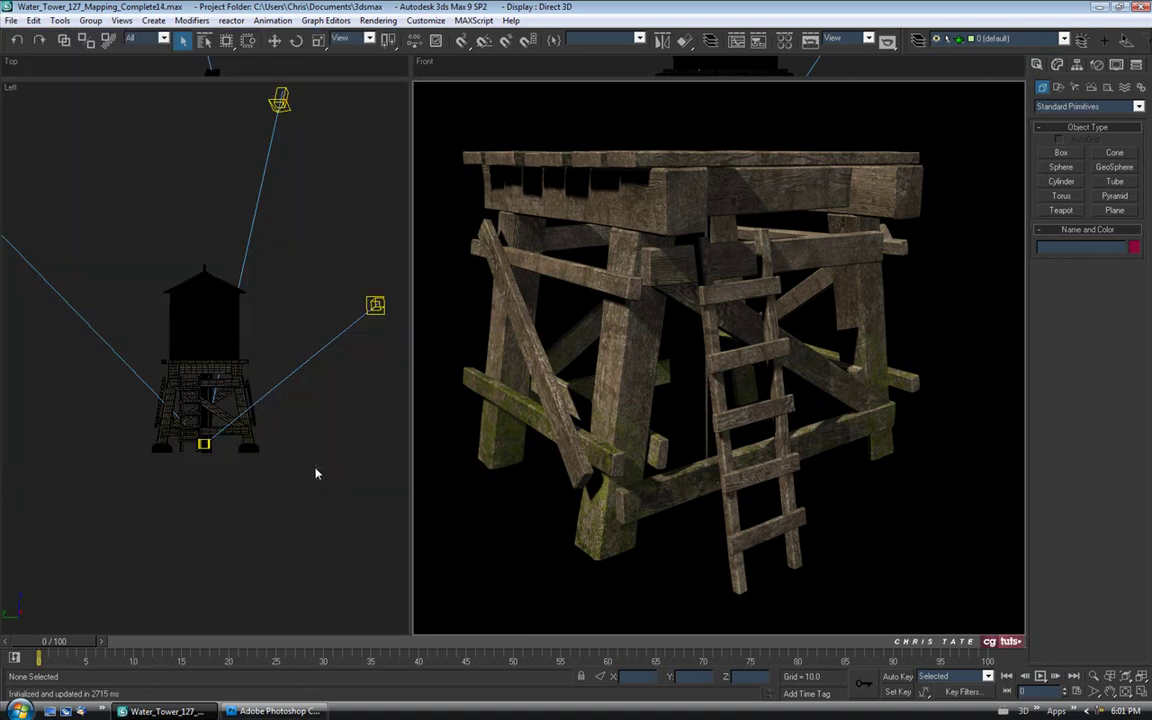
Step: Return to Photoshop, show the Layer 0 wireframe, duplicate Layer 2 copy as Layer 2 copy 2, and move its moss over the small end-grain pieces
{"action": "left_click", "coordinate": [275, 710]}
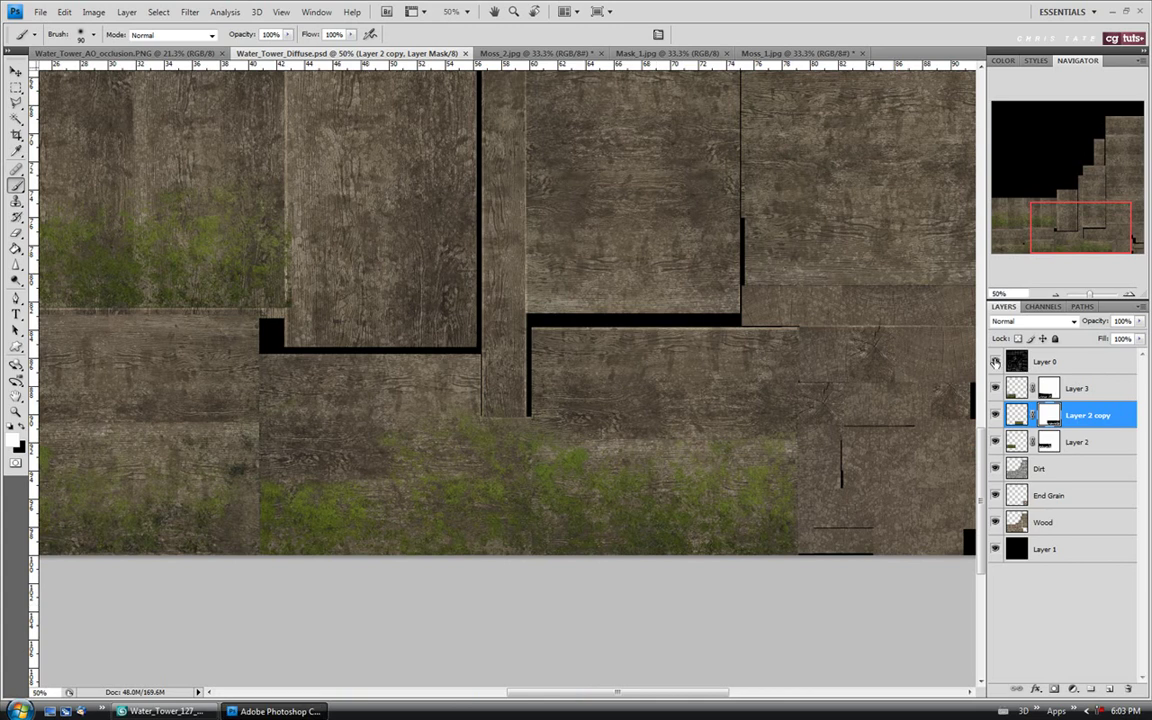
{"action": "left_click", "coordinate": [995, 362]}
{"action": "left_click_drag", "start_coordinate": [581, 692], "coordinate": [674, 697]}
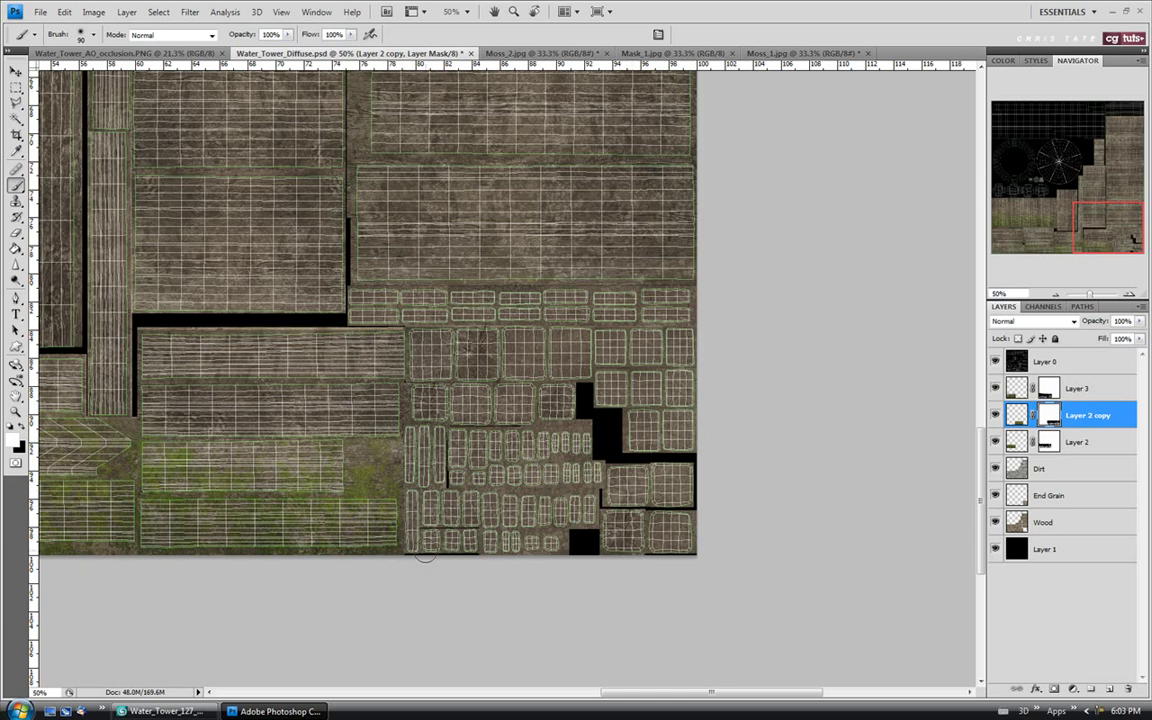
{"action": "right_click", "coordinate": [1088, 417]}
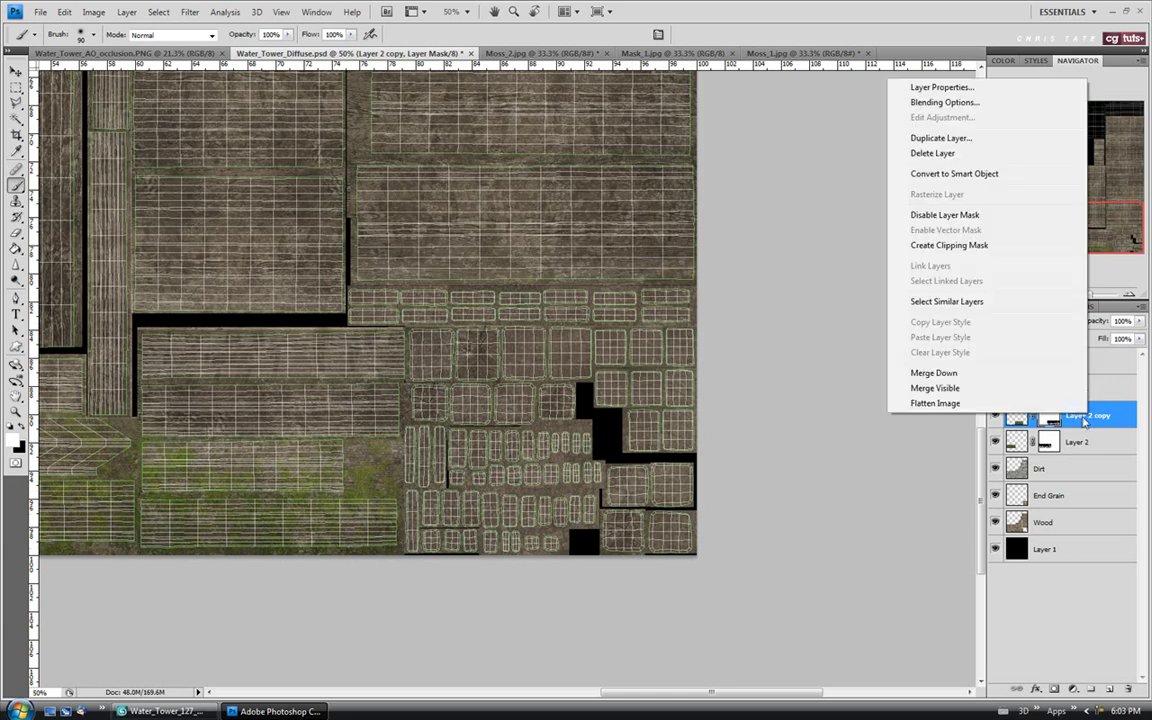
{"action": "left_click", "coordinate": [1009, 140]}
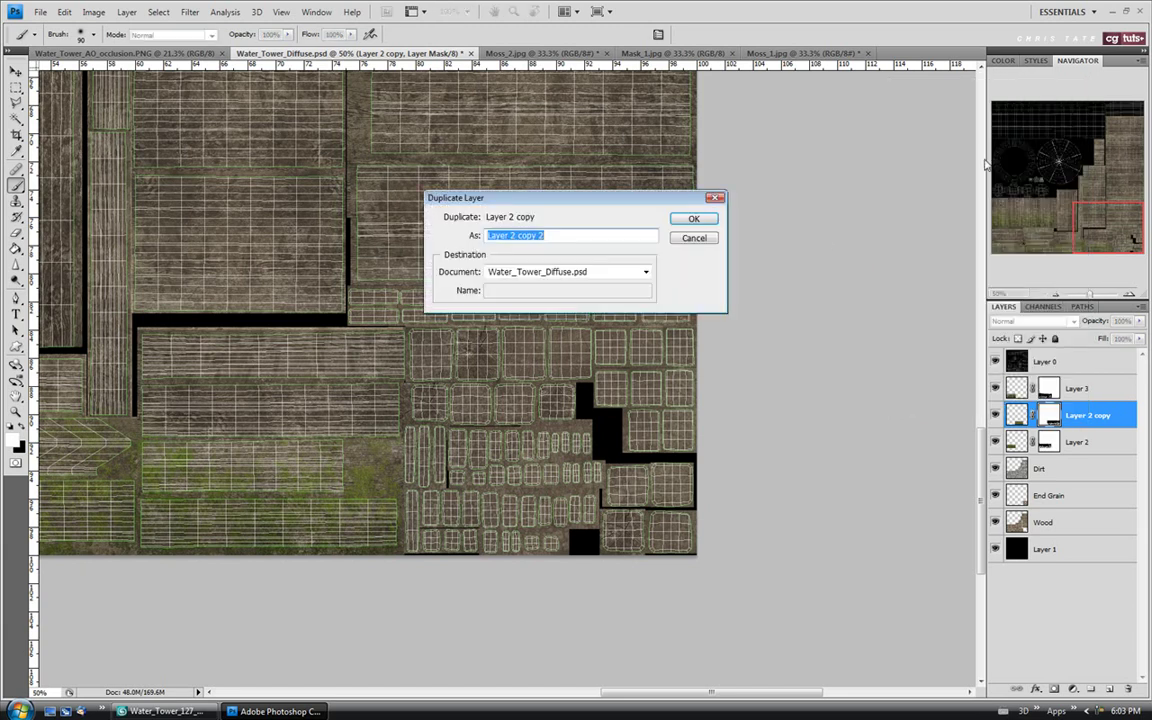
{"action": "left_click", "coordinate": [714, 221]}
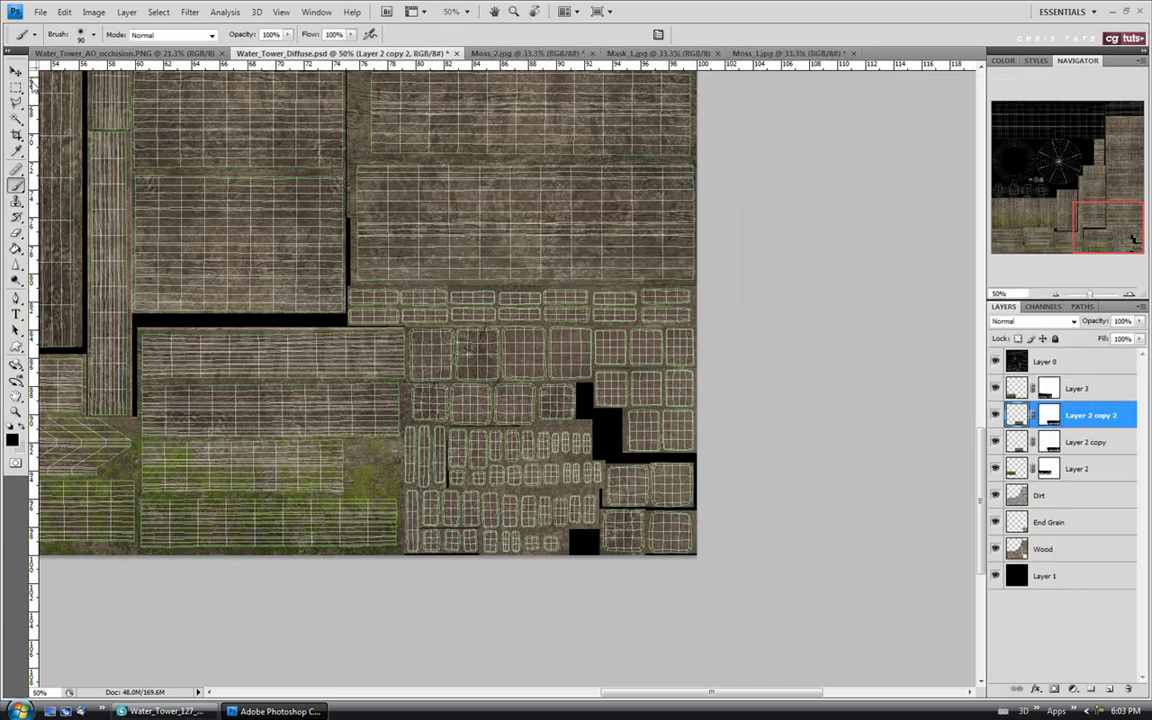
{"action": "left_click", "coordinate": [15, 72]}
{"action": "left_click_drag", "start_coordinate": [273, 473], "coordinate": [426, 495]}
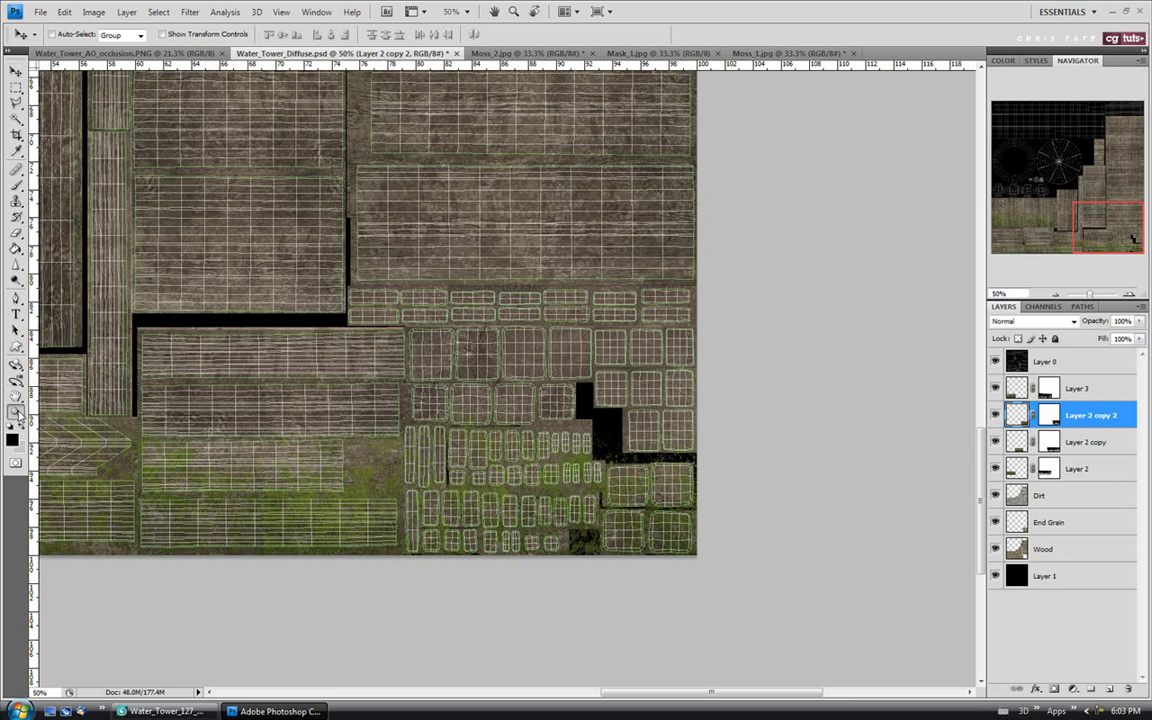
Step: Trim the Layer 2 copy 2 moss to the lowest small end-grain rows and the four larger corner pieces, deleting everything outside them
{"action": "key", "text": "z"}
{"action": "left_click", "coordinate": [475, 511]}
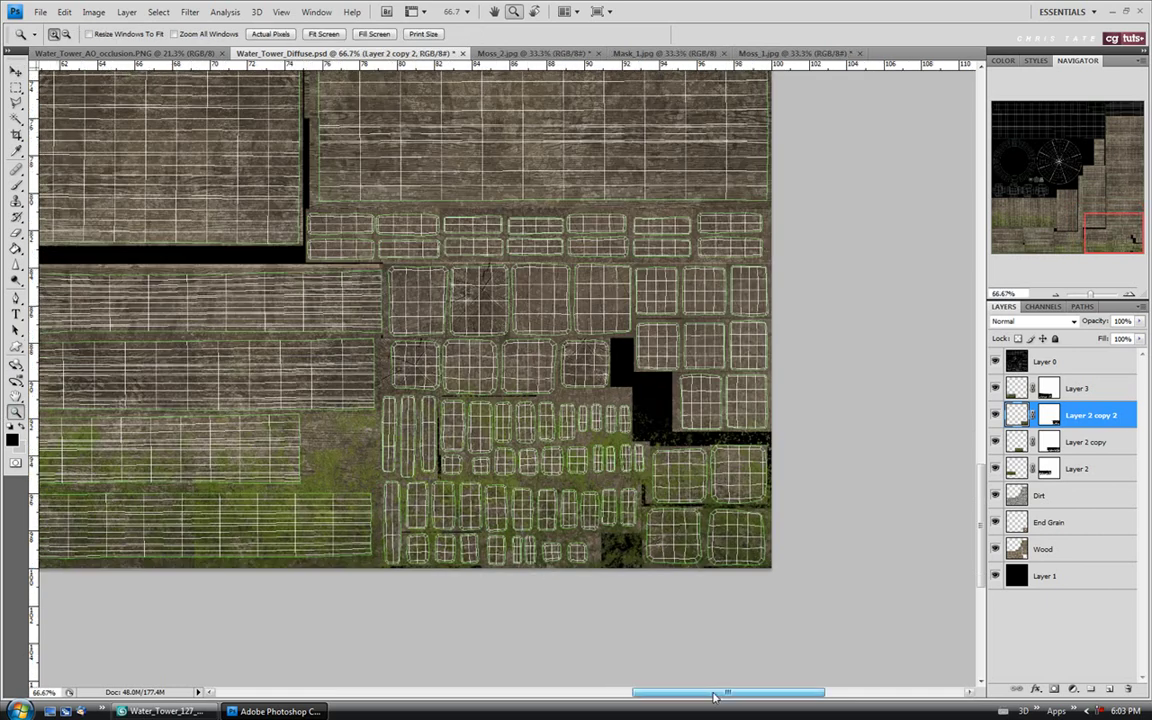
{"action": "left_click_drag", "start_coordinate": [716, 692], "coordinate": [698, 692]}
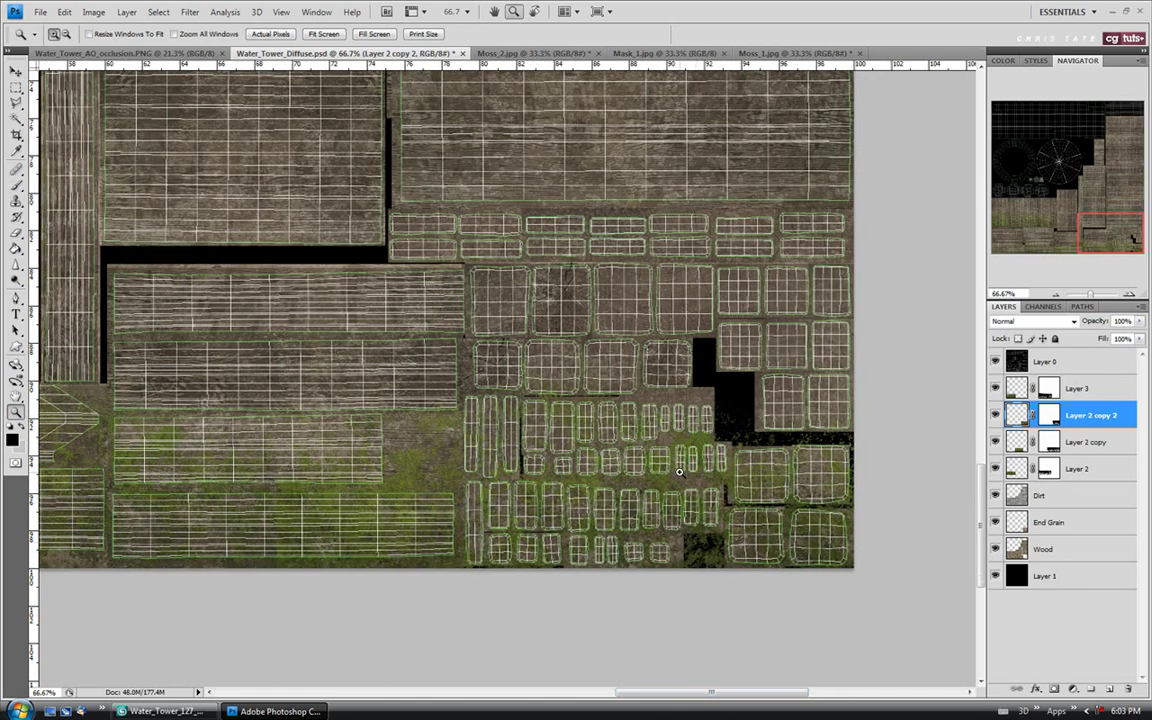
{"action": "left_click", "coordinate": [15, 87]}
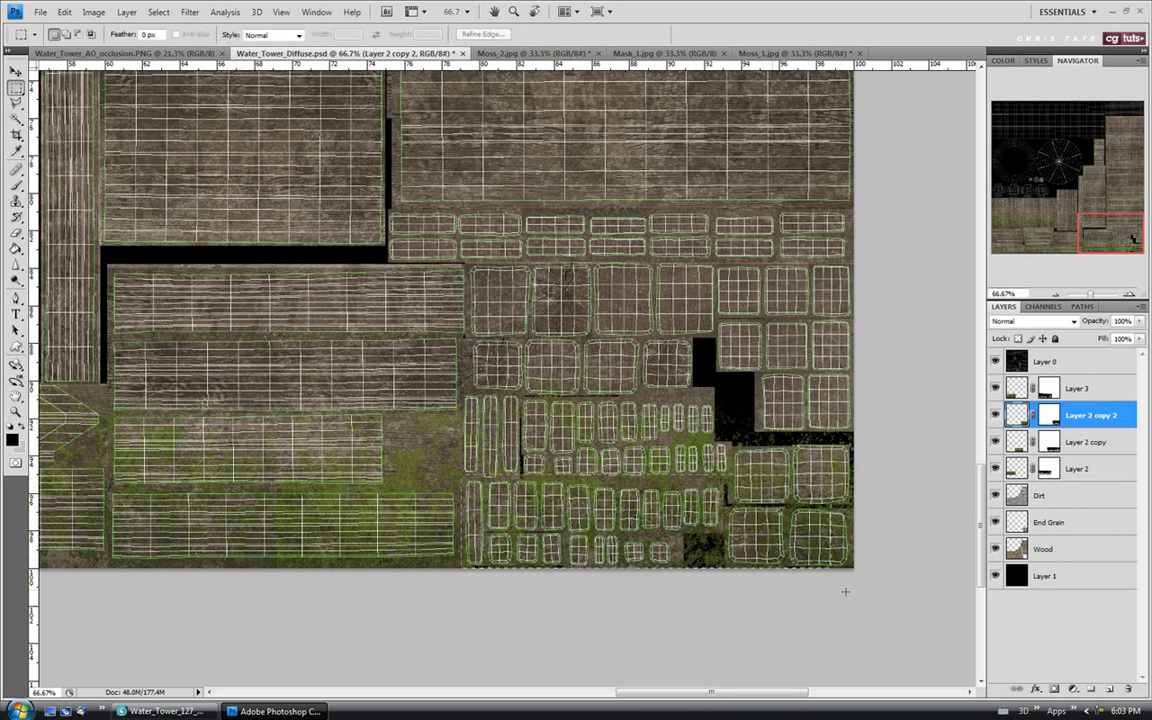
{"action": "left_click_drag", "start_coordinate": [909, 593], "coordinate": [462, 475]}
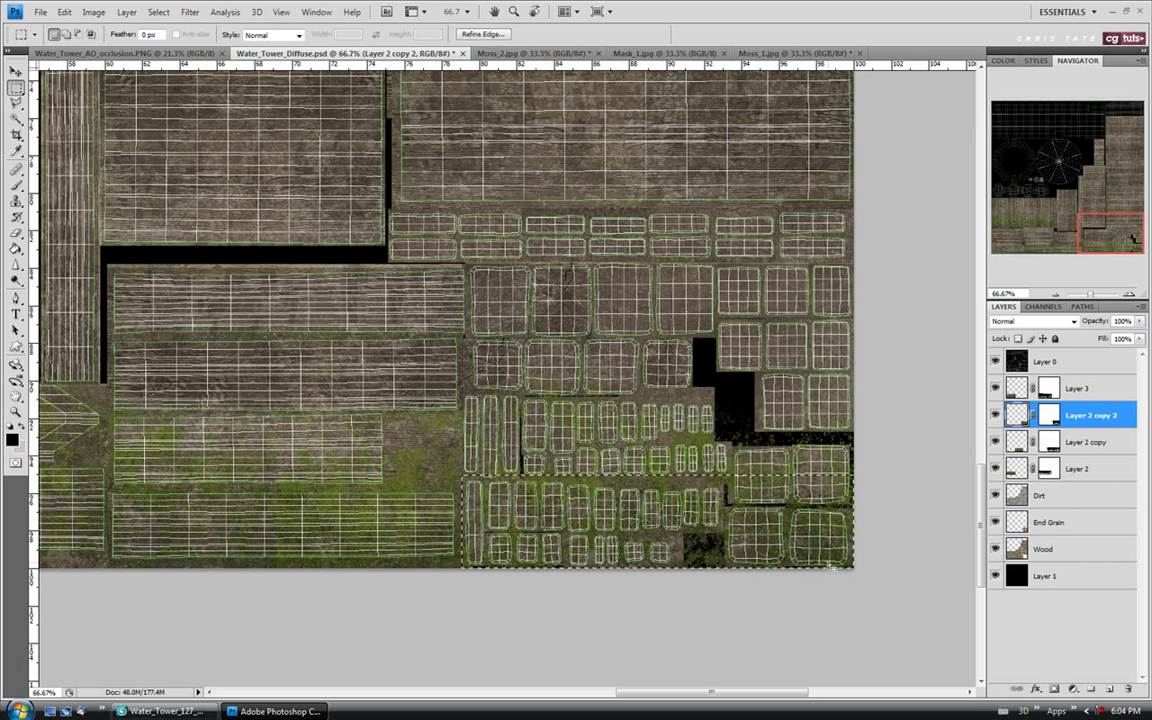
{"action": "left_click_drag", "start_coordinate": [880, 585], "coordinate": [731, 443]}
{"action": "key", "text": "alt"}
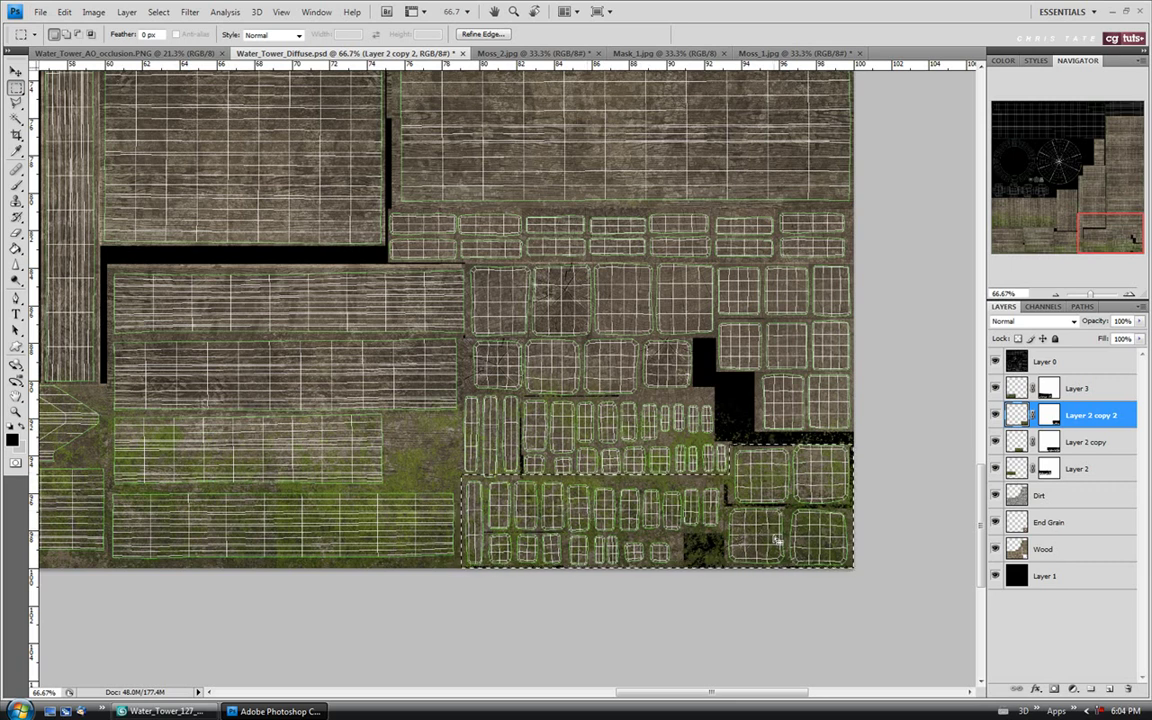
{"action": "key", "text": "ctrl+shift+i"}
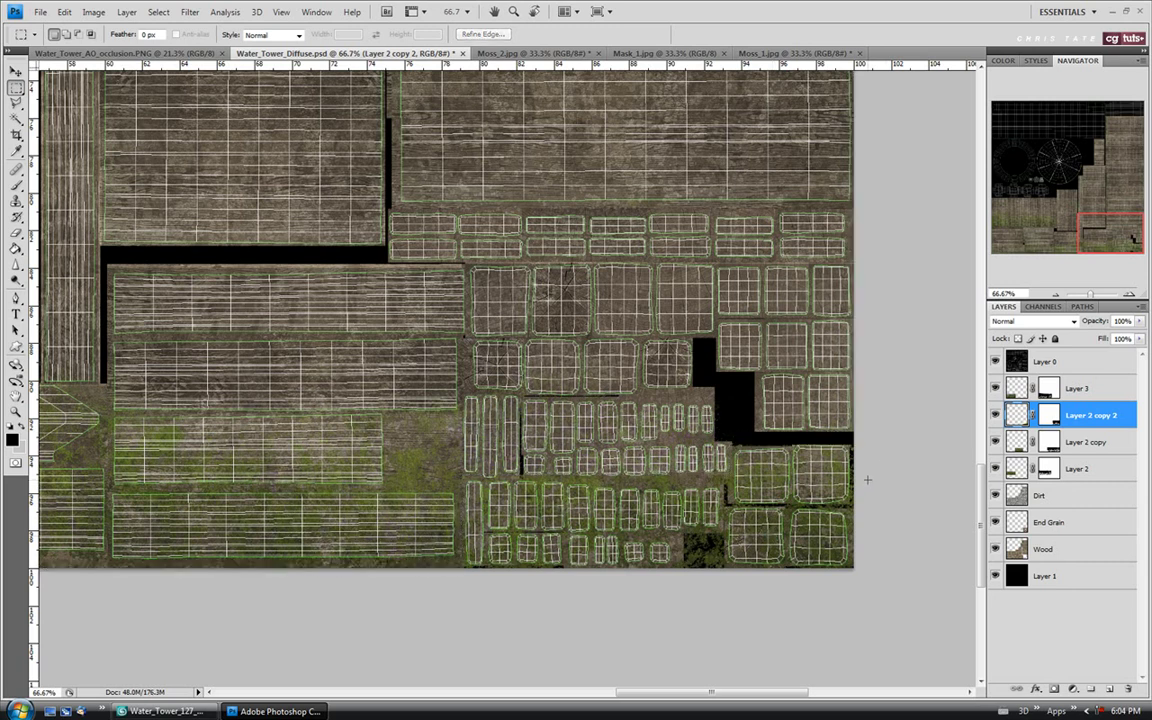
Step: Hide the Layer 0 wireframe, save the diffuse texture, and switch to 3ds Max
{"action": "left_click", "coordinate": [996, 361]}
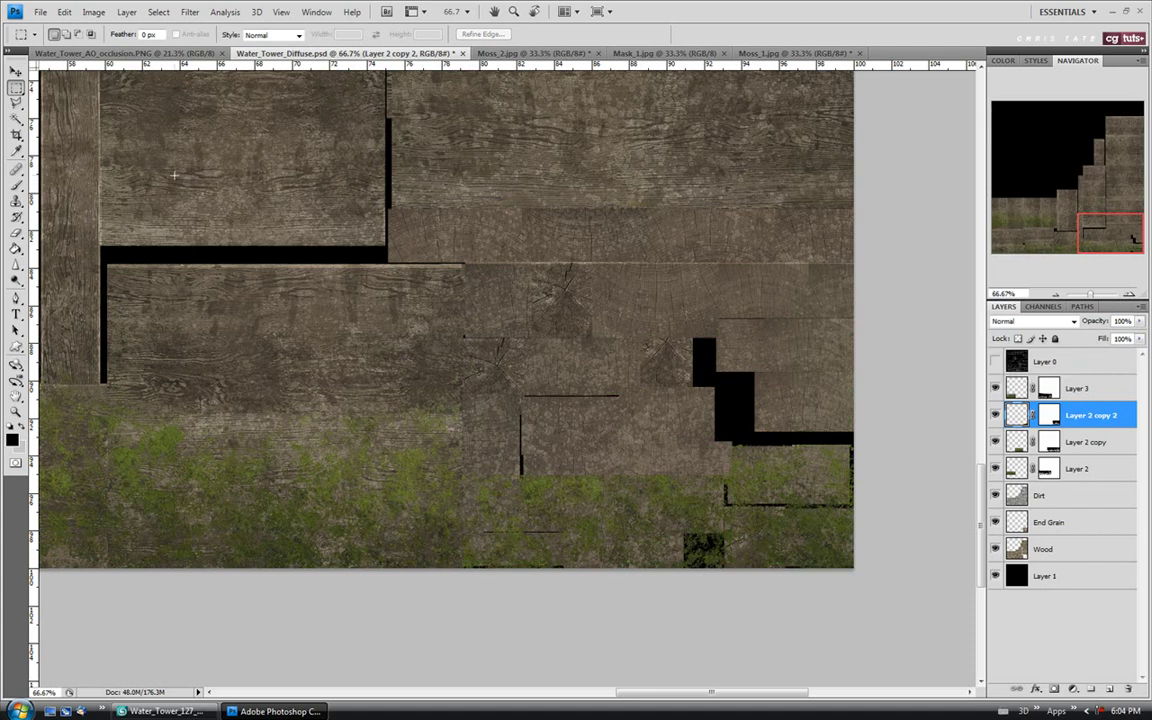
{"action": "left_click", "coordinate": [40, 11]}
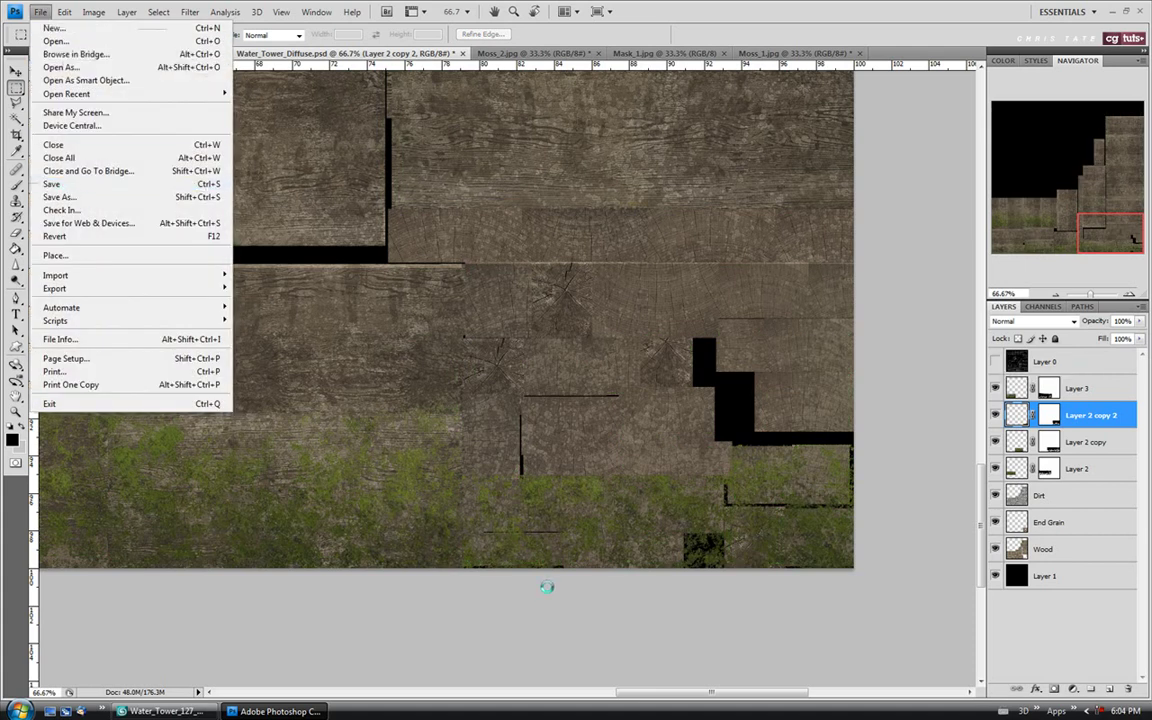
{"action": "left_click", "coordinate": [547, 587]}
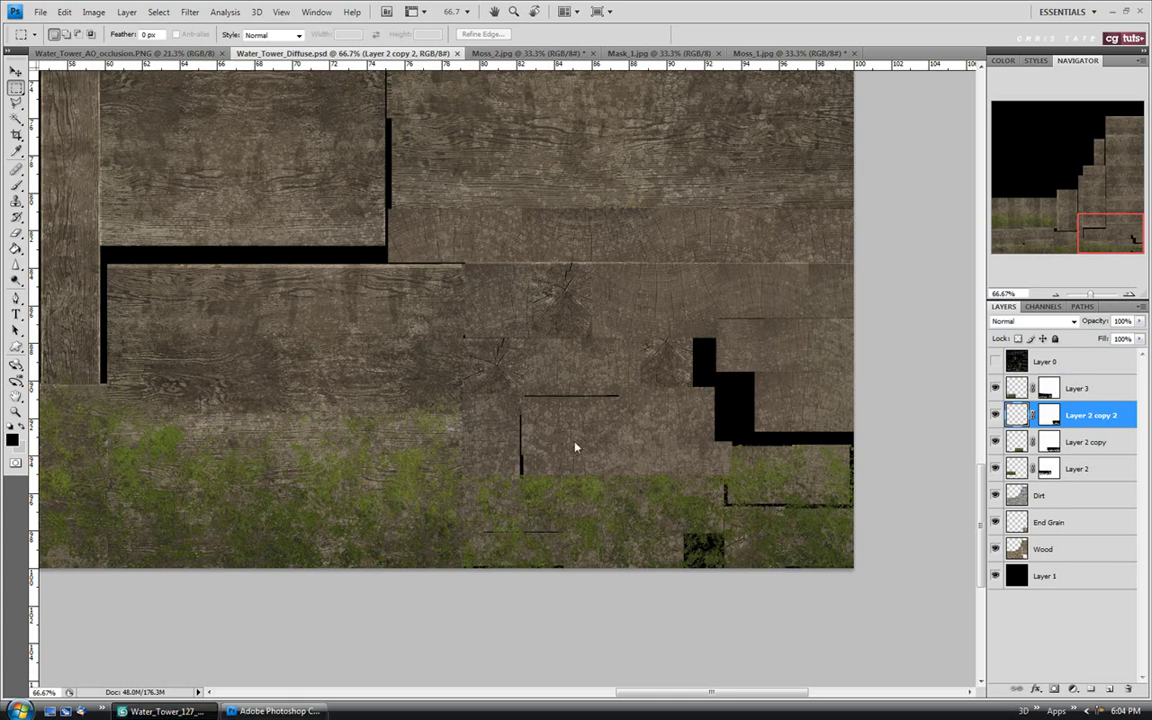
{"action": "key", "text": "alt+Tab"}
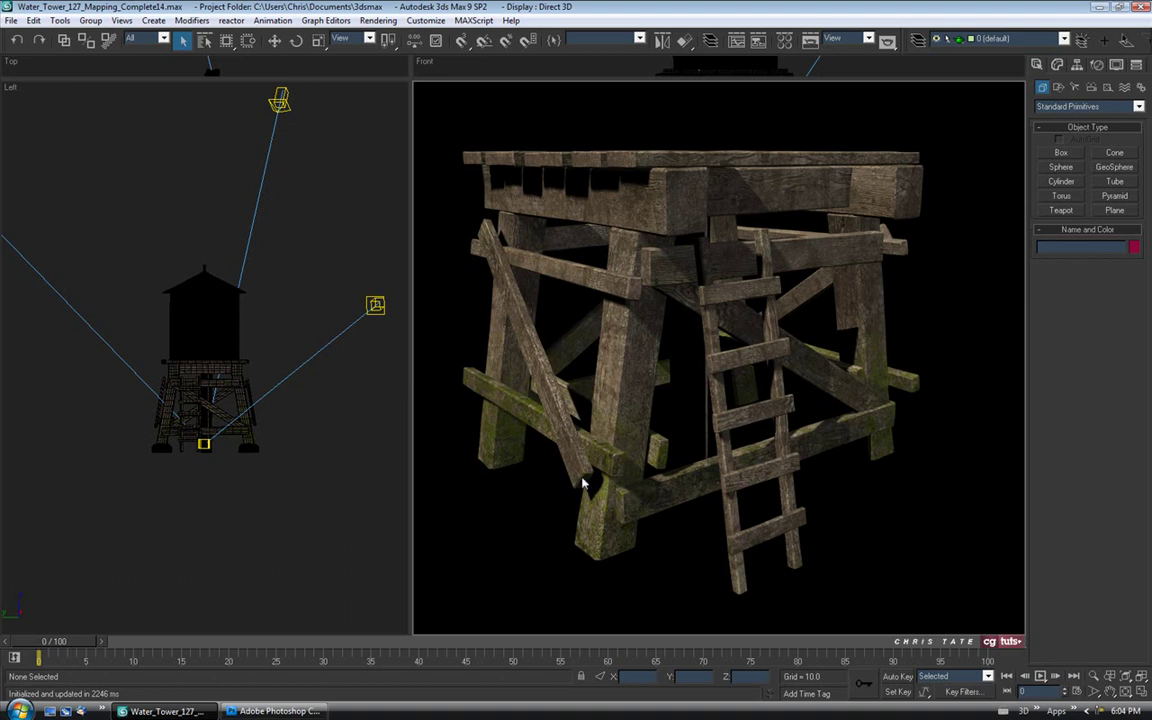
Step: Restore the shaded Perspective view and examine the moss on the tower's legs, lower beams and end-grain pieces from several angles
{"action": "right_click", "coordinate": [421, 97]}
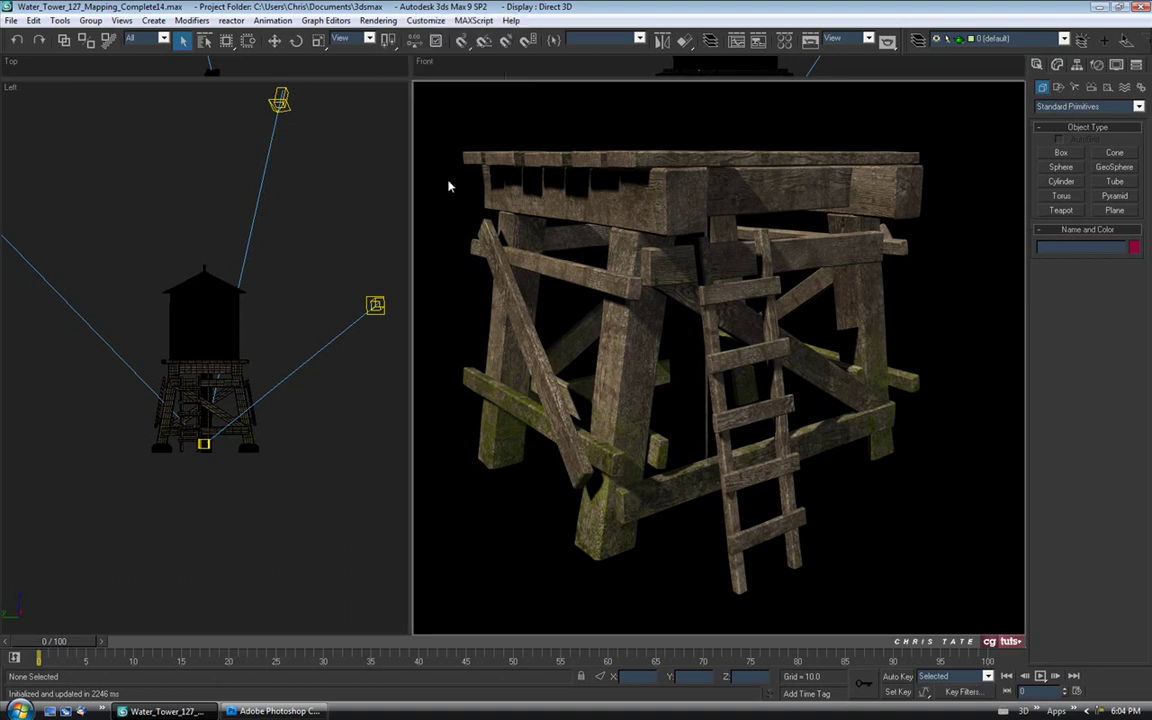
{"action": "key", "text": "p"}
{"action": "scroll", "coordinate": [597, 421], "scroll_direction": "up", "scroll_amount": 10}
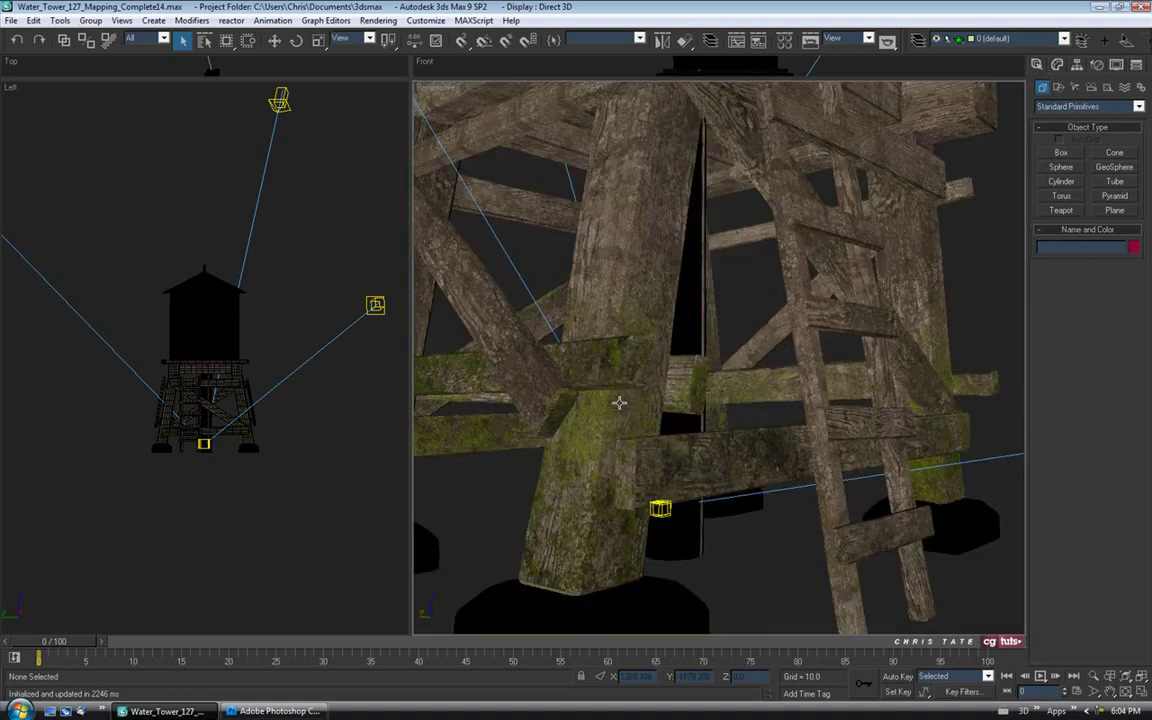
{"action": "scroll", "coordinate": [757, 388], "scroll_direction": "down", "scroll_amount": 4}
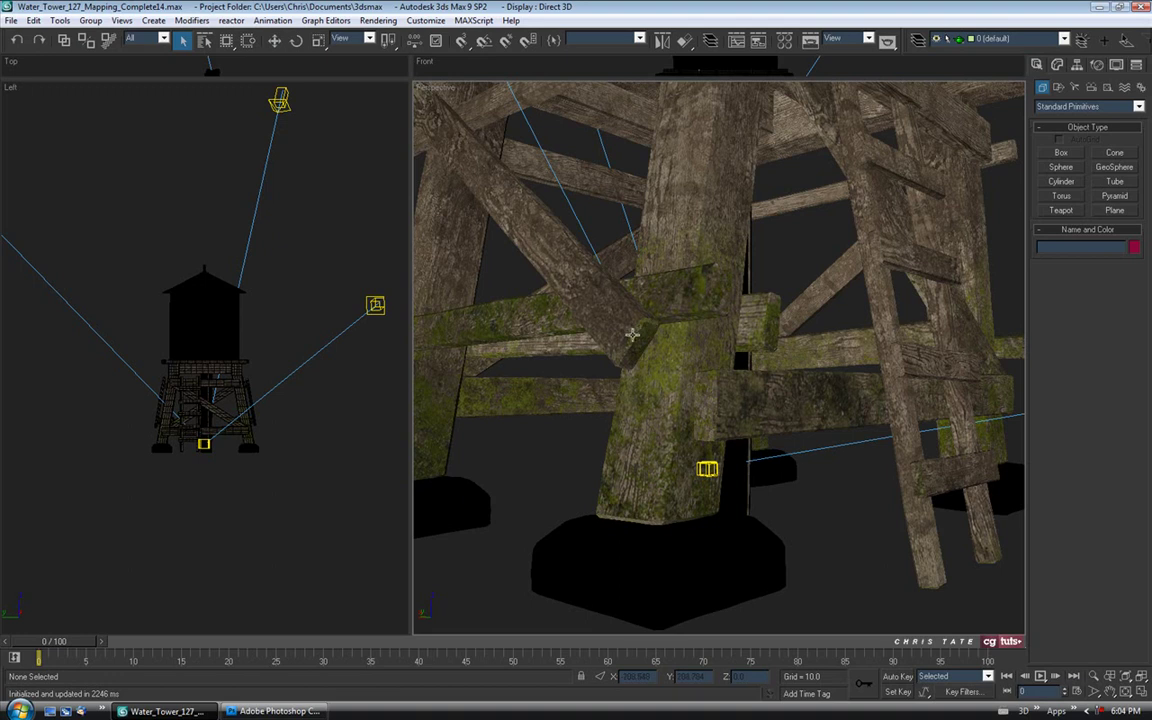
{"action": "left_click_drag", "start_coordinate": [637, 332], "coordinate": [648, 355]}
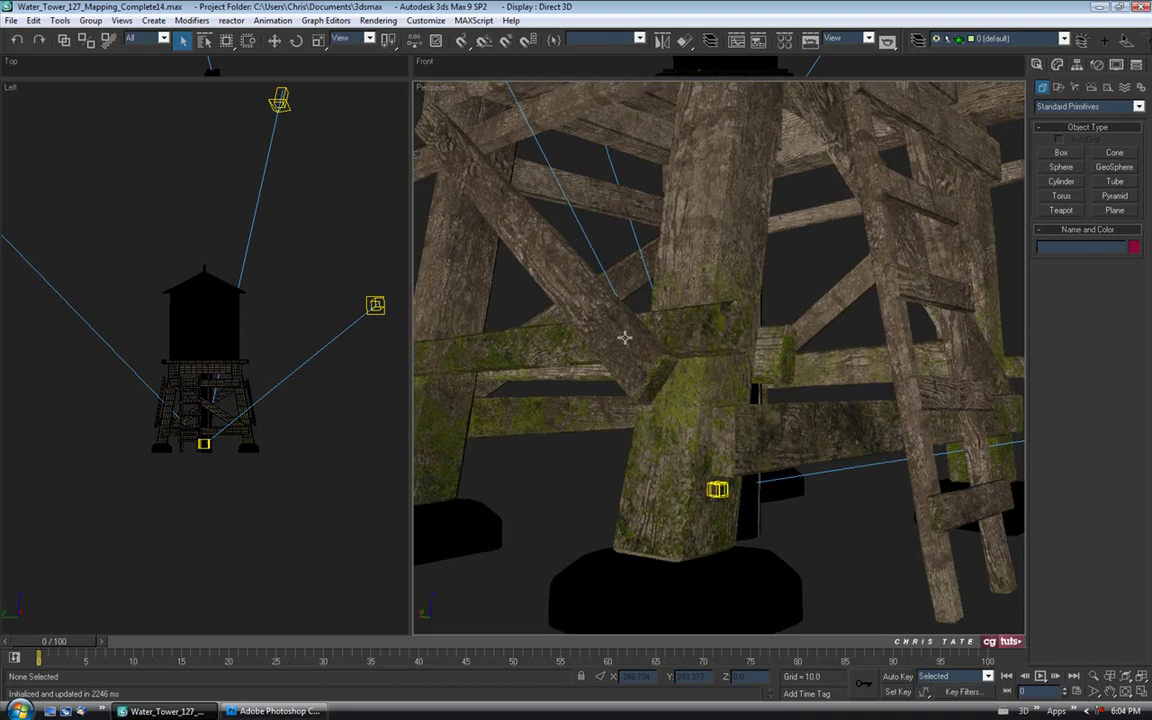
{"action": "left_click_drag", "start_coordinate": [668, 406], "coordinate": [719, 447]}
{"action": "scroll", "coordinate": [719, 447], "scroll_direction": "down", "scroll_amount": 2}
{"action": "scroll", "coordinate": [642, 398], "scroll_direction": "down", "scroll_amount": 5}
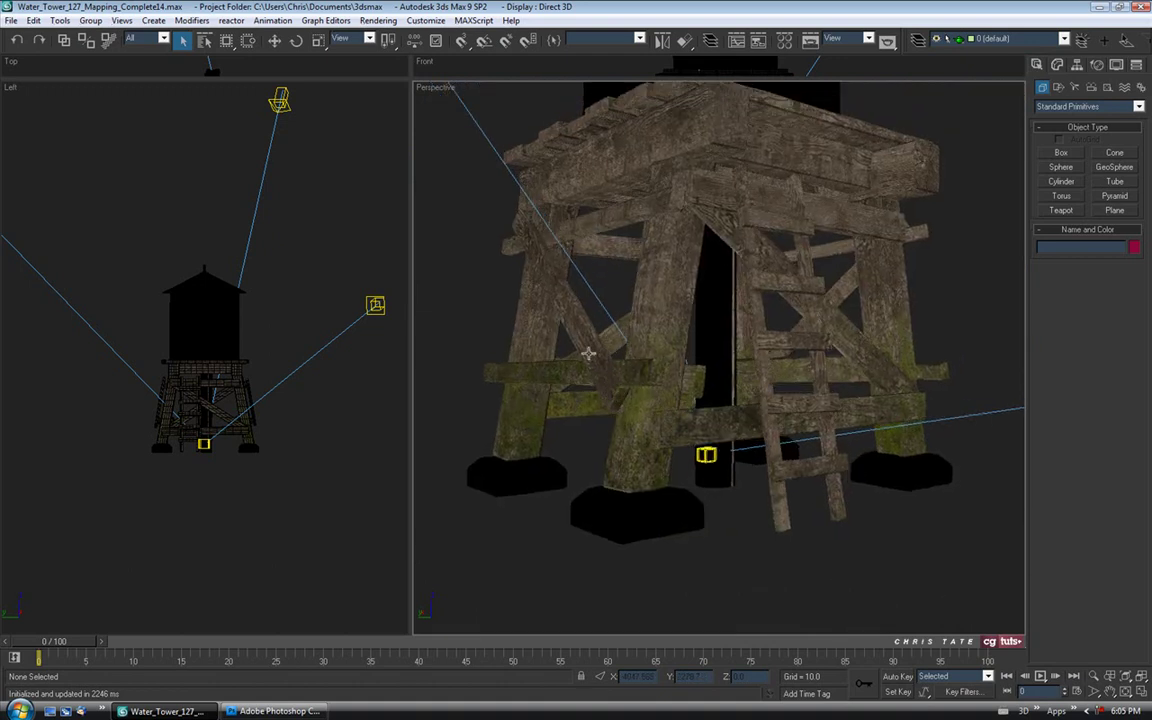
{"action": "left_click_drag", "start_coordinate": [602, 363], "coordinate": [643, 381]}
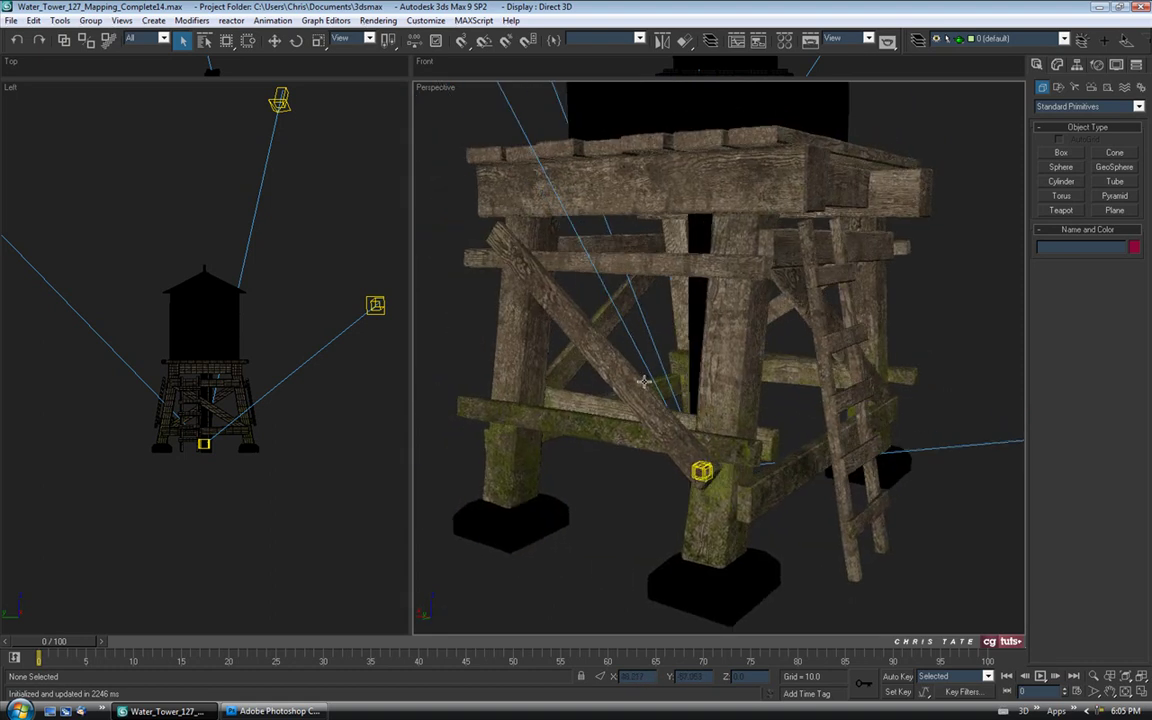
{"action": "left_click", "coordinate": [697, 498]}
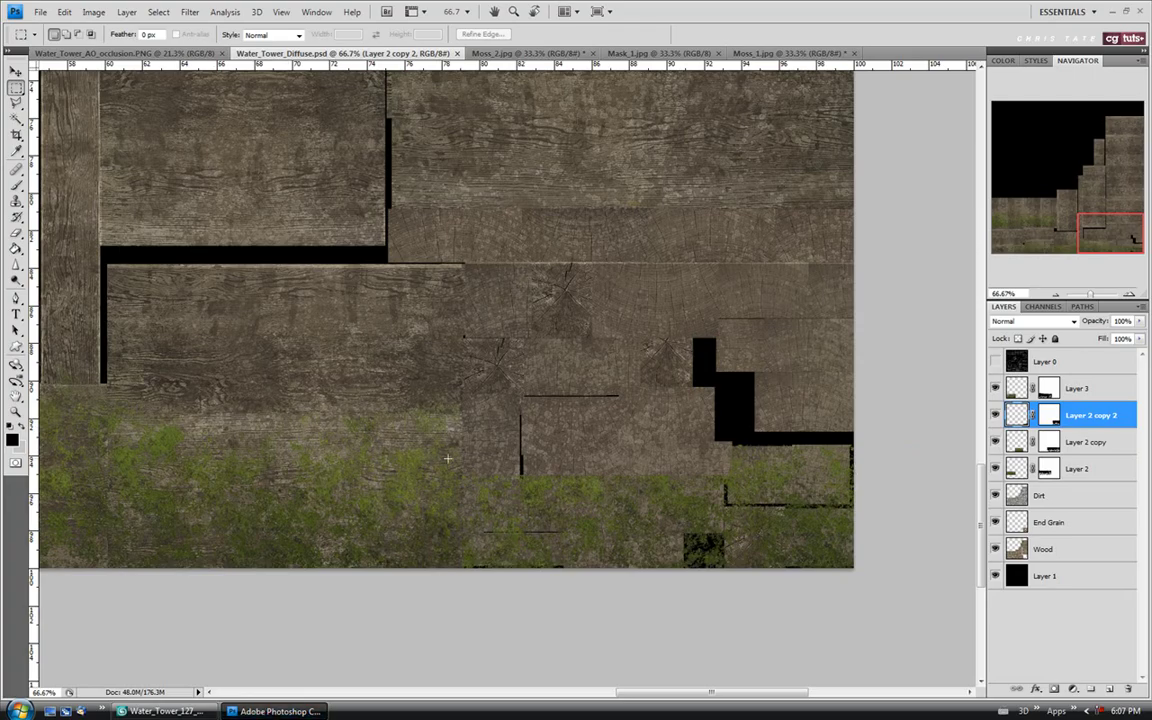
Step: In Photoshop, show the Layer 0 wireframe and duplicate the lower planks' moss layer, Layer 3, as Layer 3 copy
{"action": "left_click", "coordinate": [995, 361]}
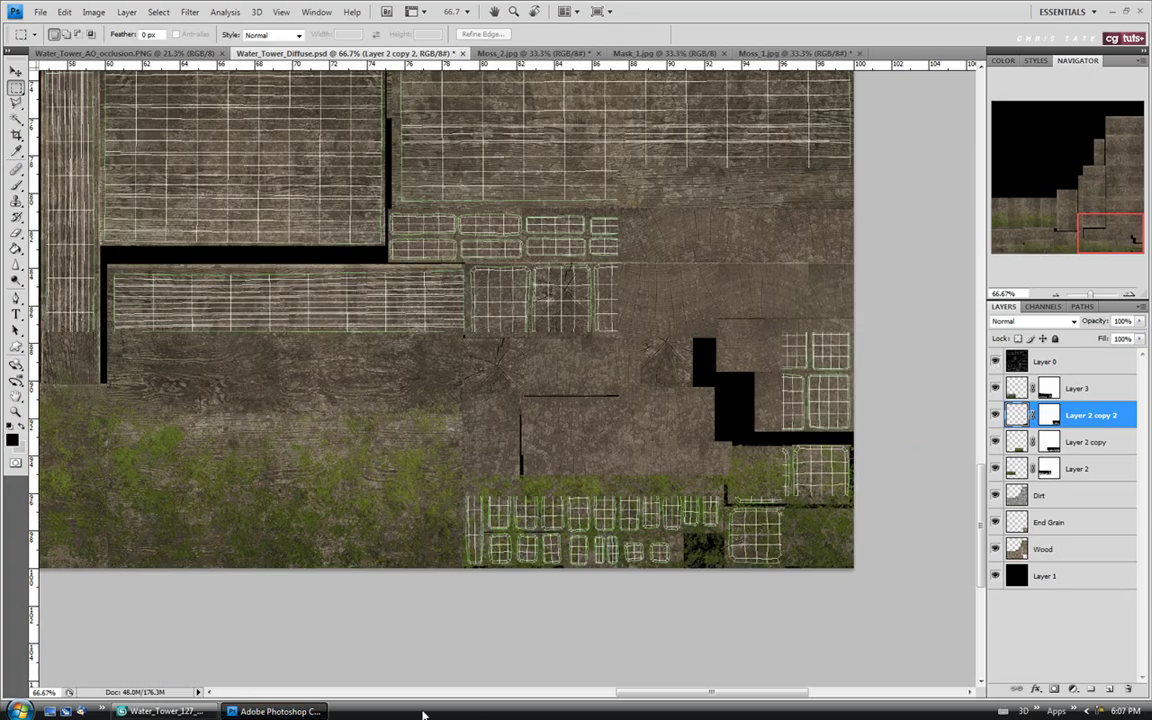
{"action": "left_click_drag", "start_coordinate": [648, 691], "coordinate": [462, 702]}
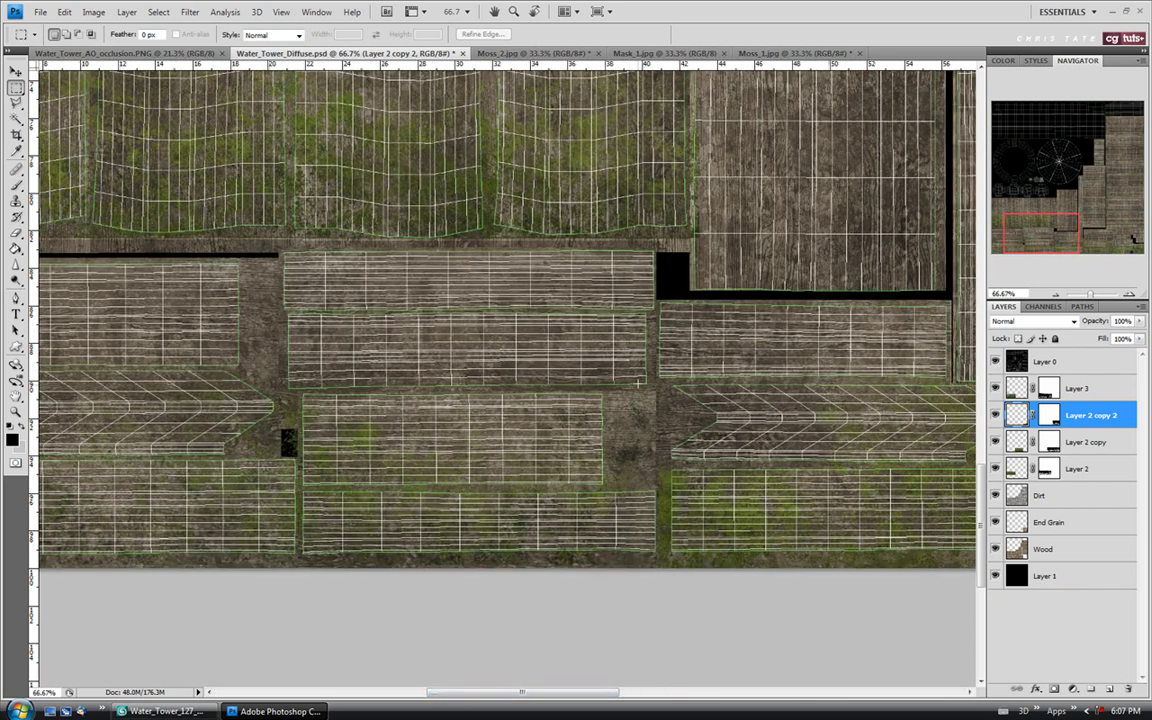
{"action": "scroll", "coordinate": [808, 651], "scroll_direction": "up", "scroll_amount": 1}
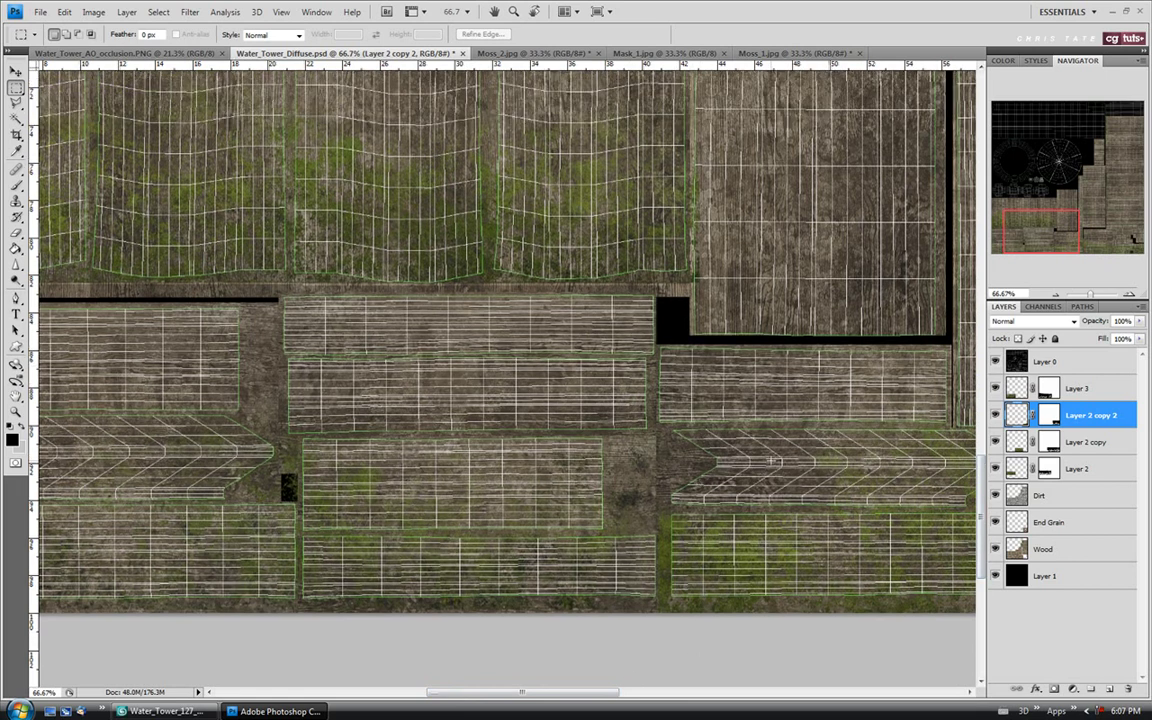
{"action": "left_click", "coordinate": [1080, 389]}
{"action": "left_click", "coordinate": [995, 389]}
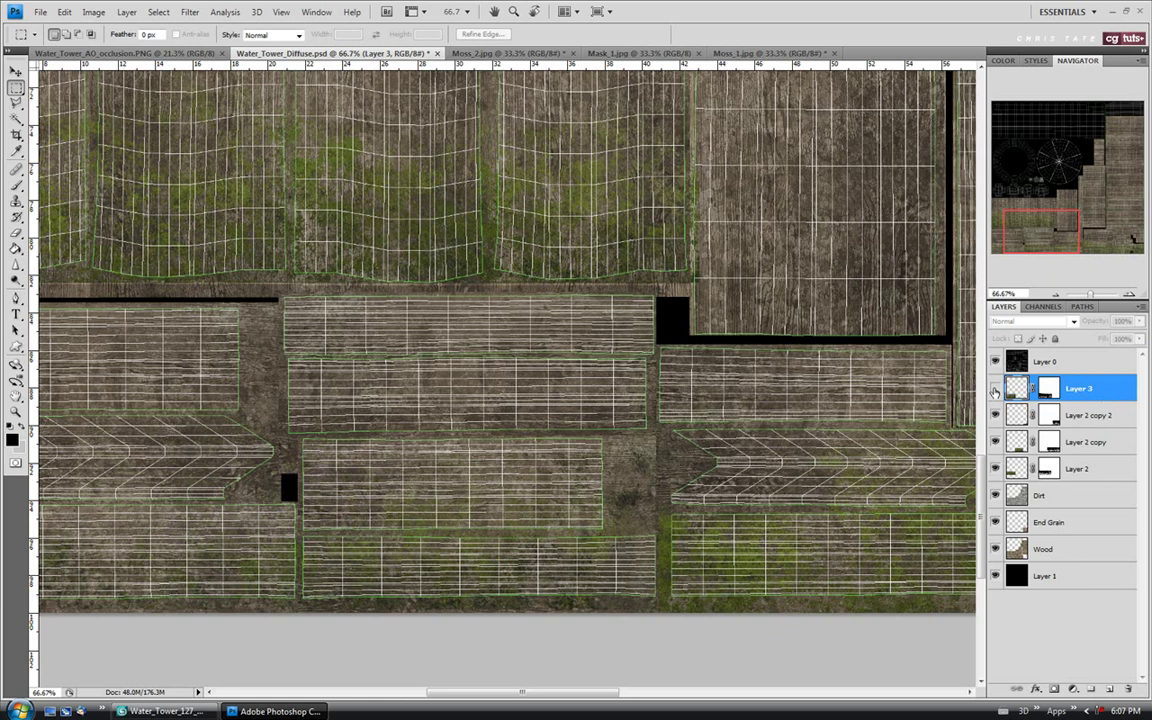
{"action": "right_click", "coordinate": [995, 389]}
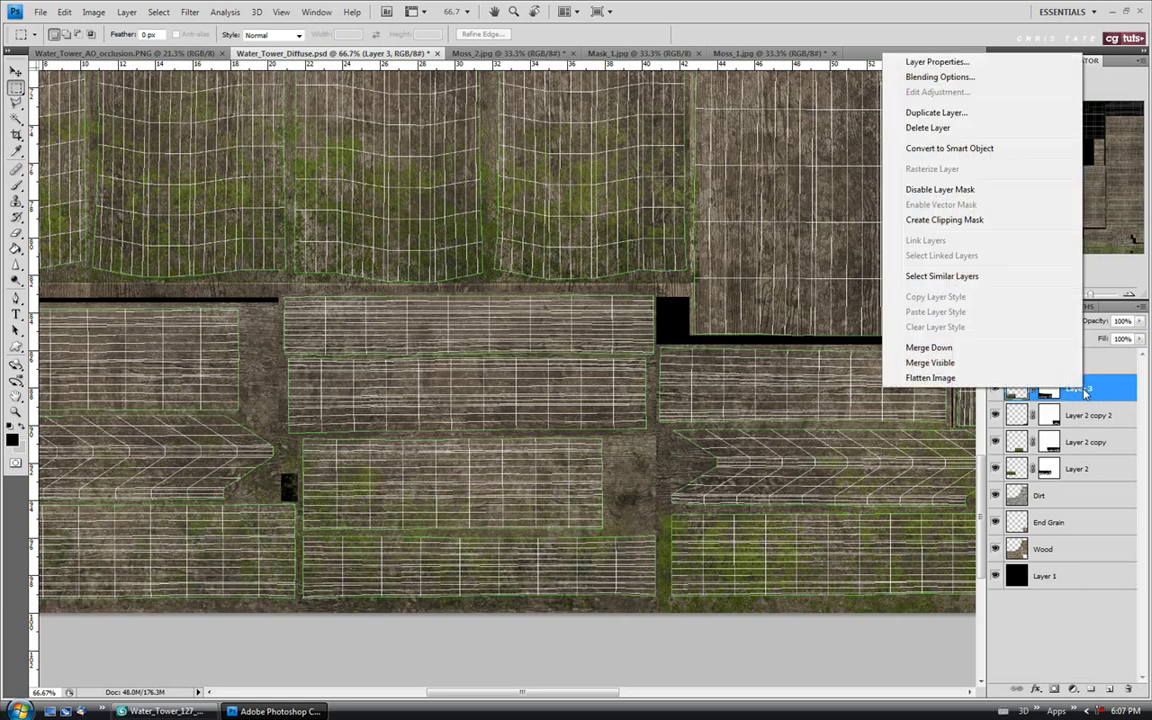
{"action": "left_click", "coordinate": [936, 113]}
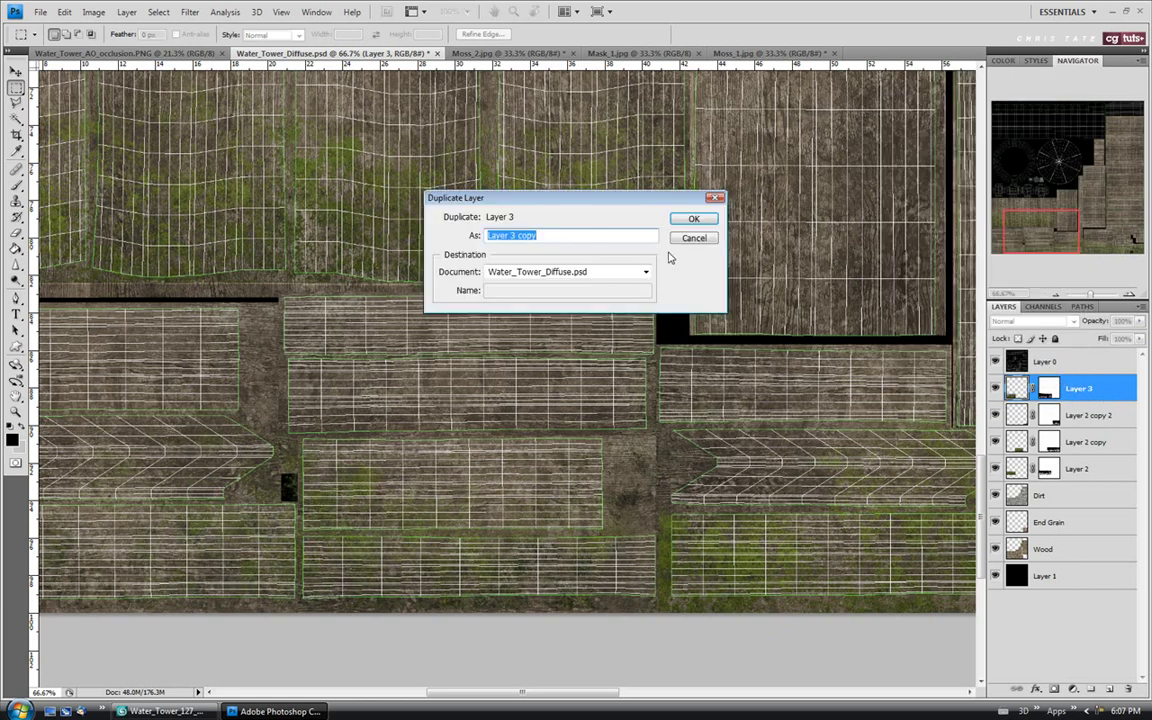
{"action": "left_click", "coordinate": [688, 221]}
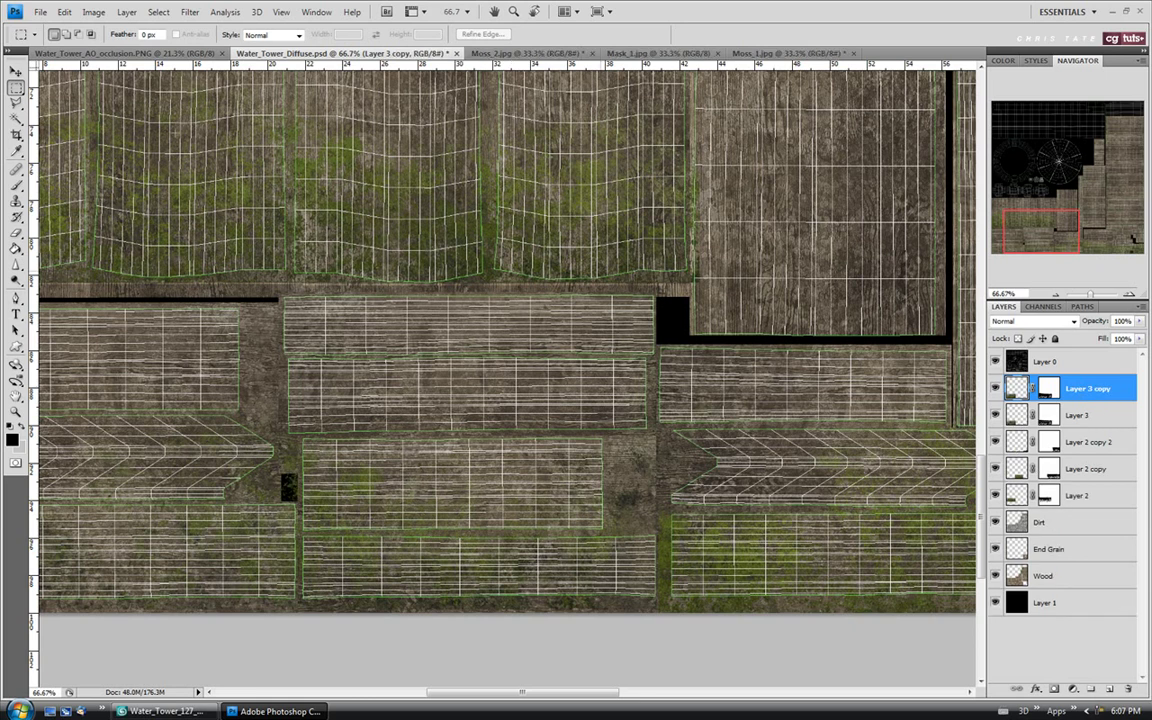
Step: Move the Layer 3 copy moss up over the second plank of the central stack and delete everything outside that plank
{"action": "left_click", "coordinate": [15, 70]}
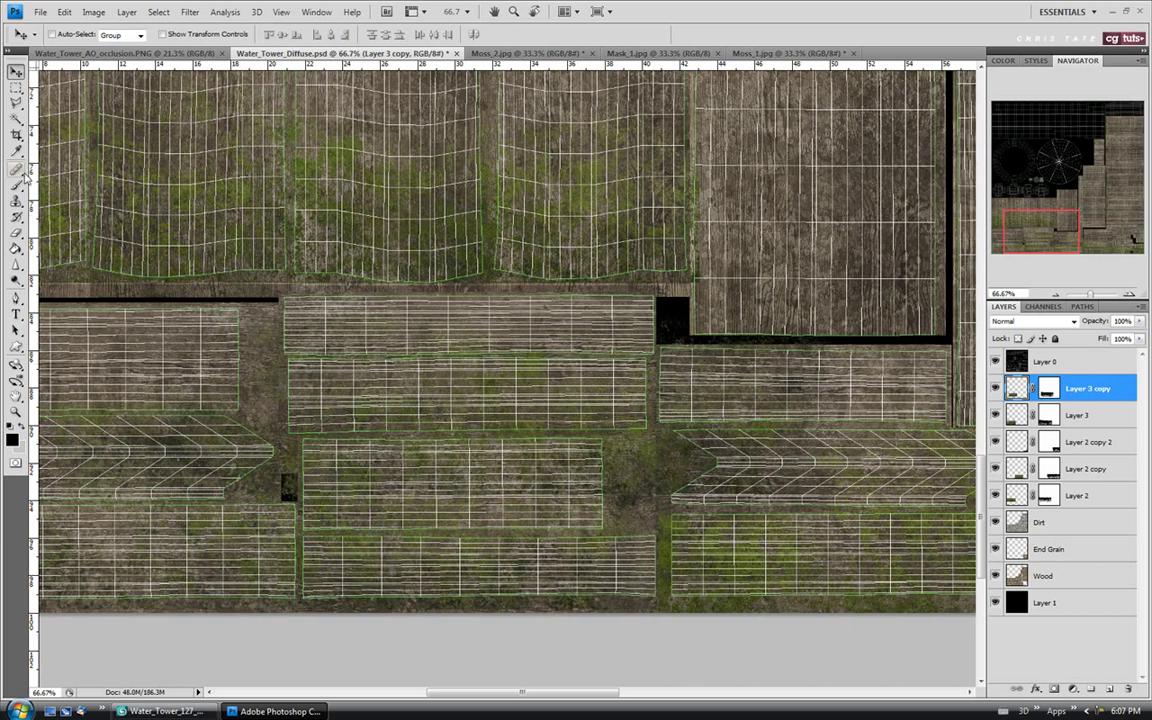
{"action": "left_click", "coordinate": [16, 88]}
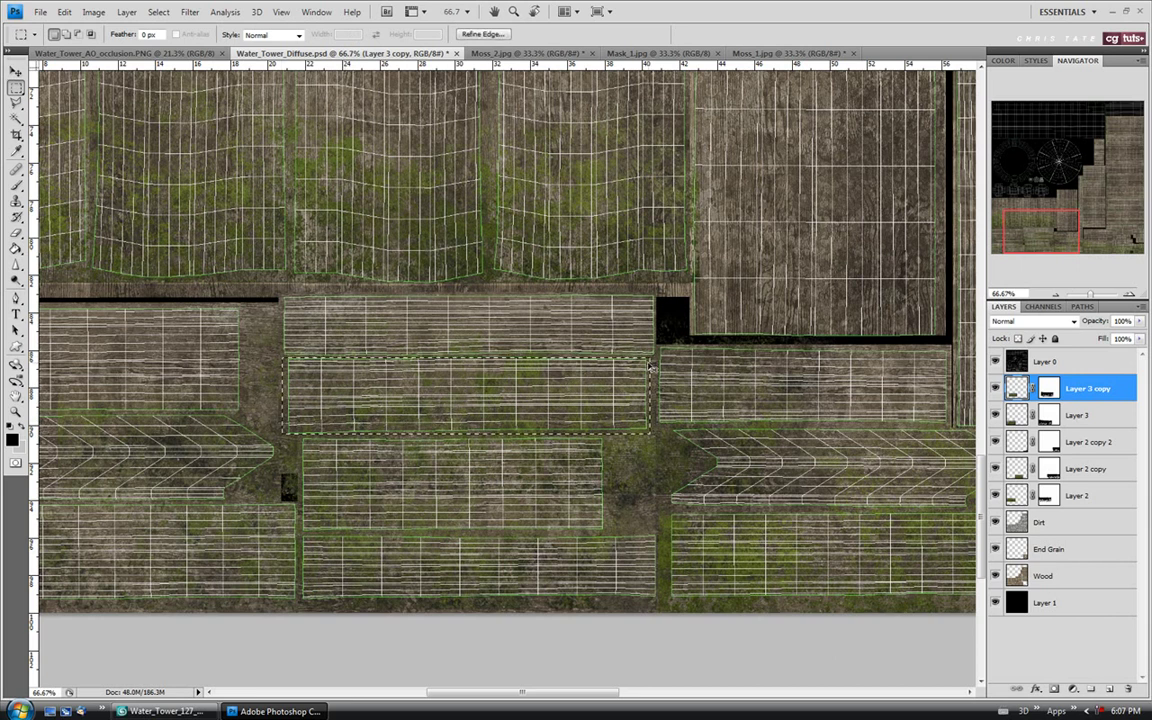
{"action": "left_click_drag", "start_coordinate": [284, 357], "coordinate": [650, 432]}
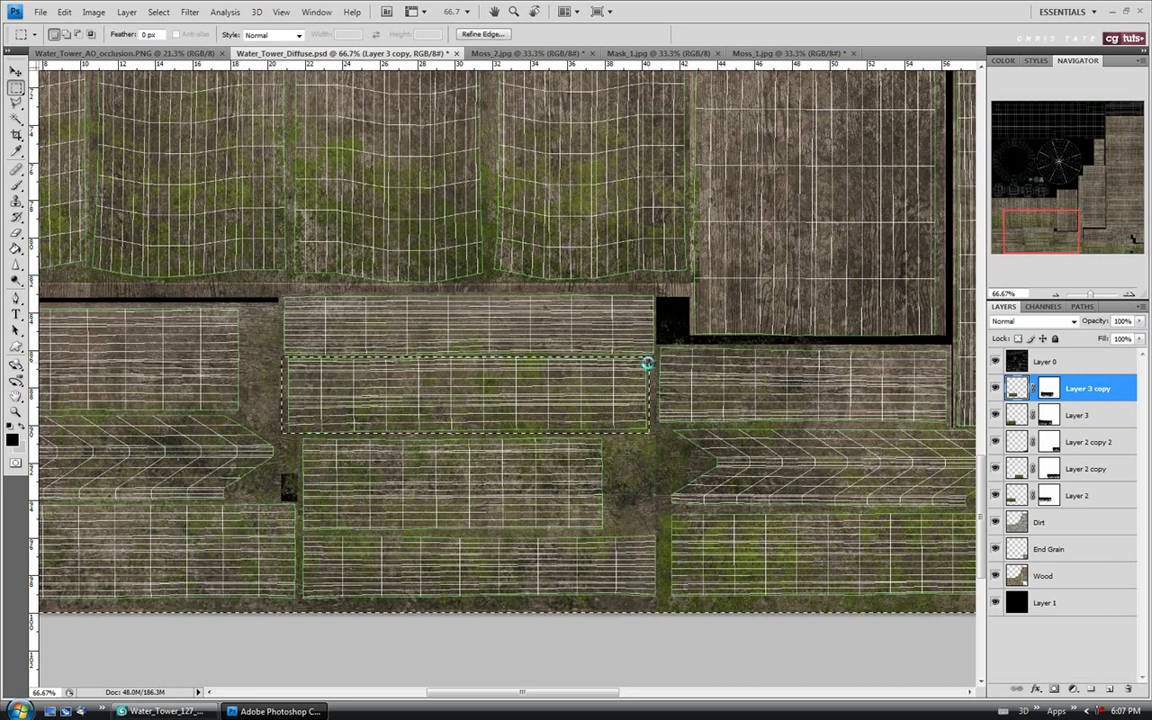
{"action": "left_click", "coordinate": [515, 428]}
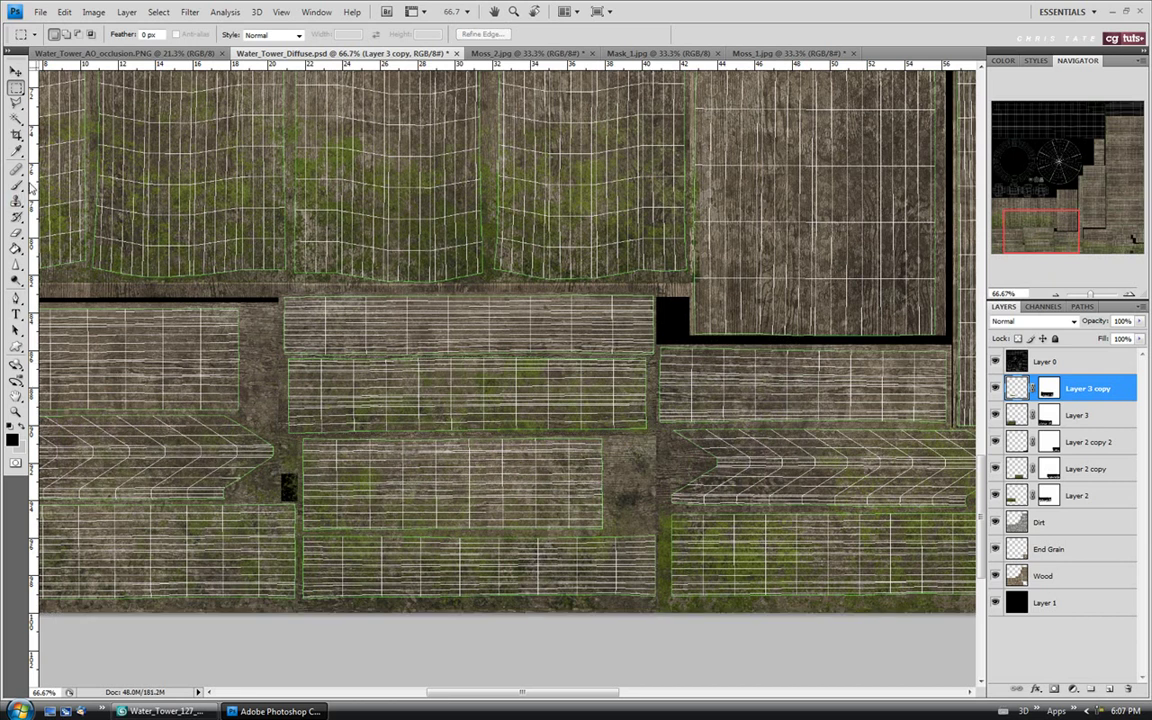
Step: Paint black on the Layer 3 copy mask to thin the plank's moss, and check the blend without the wireframe
{"action": "left_click", "coordinate": [17, 186]}
{"action": "left_click", "coordinate": [1048, 389]}
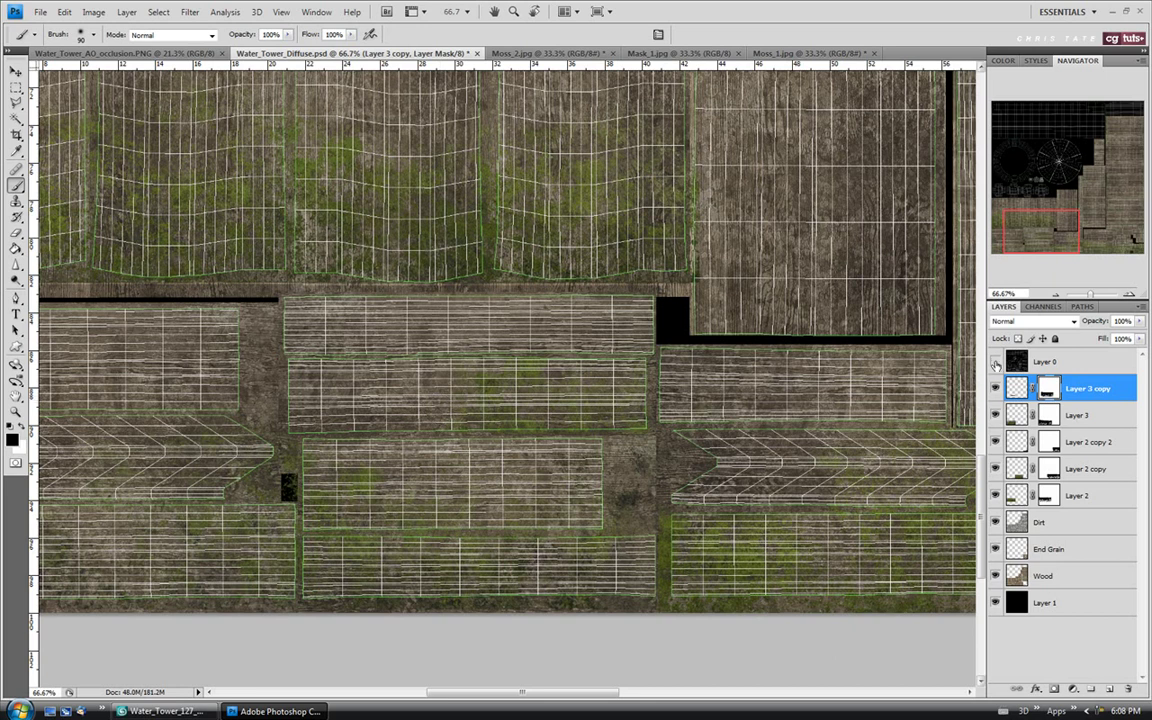
{"action": "left_click", "coordinate": [995, 362]}
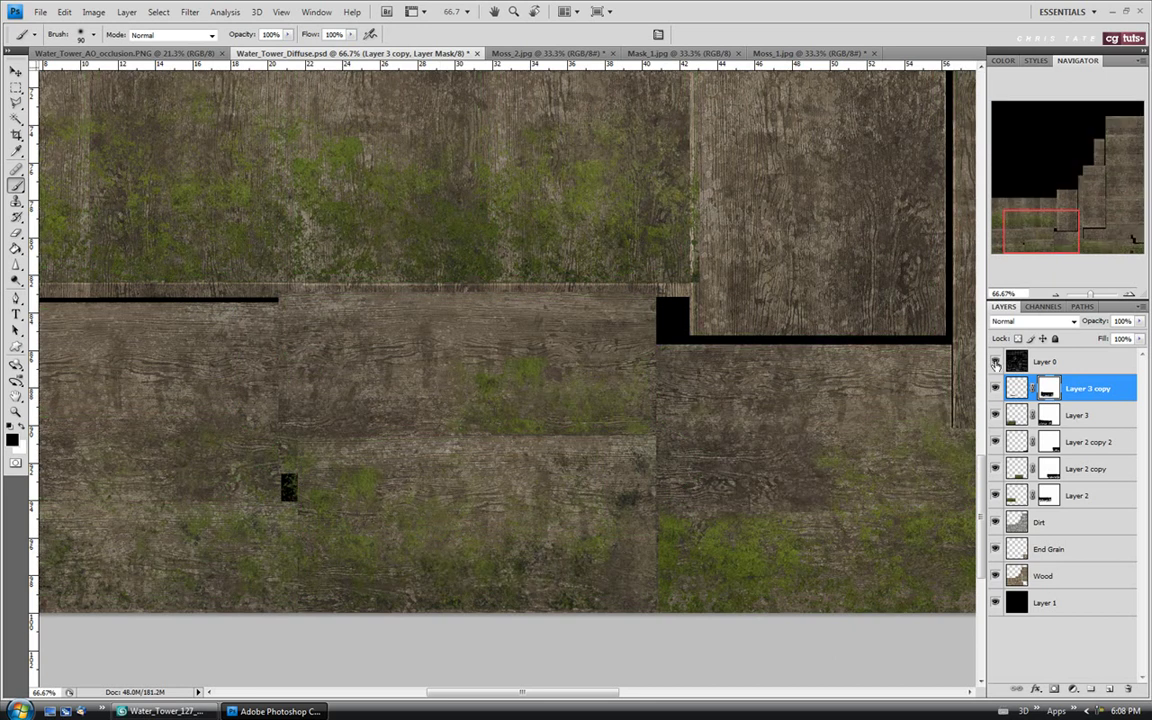
{"action": "left_click", "coordinate": [995, 362]}
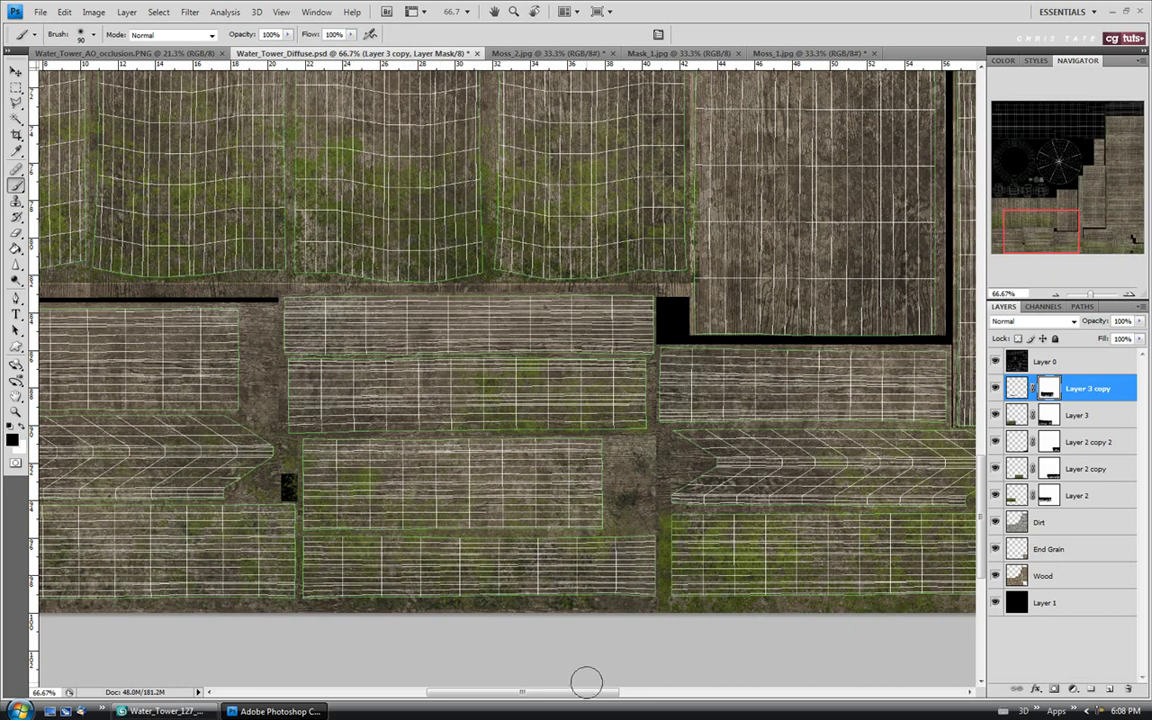
Step: Duplicate the Layer 3 copy moss as Layer 3 copy 2 and move it onto the second plank of the stack beside the end-grain pieces
{"action": "left_click_drag", "start_coordinate": [588, 692], "coordinate": [725, 692]}
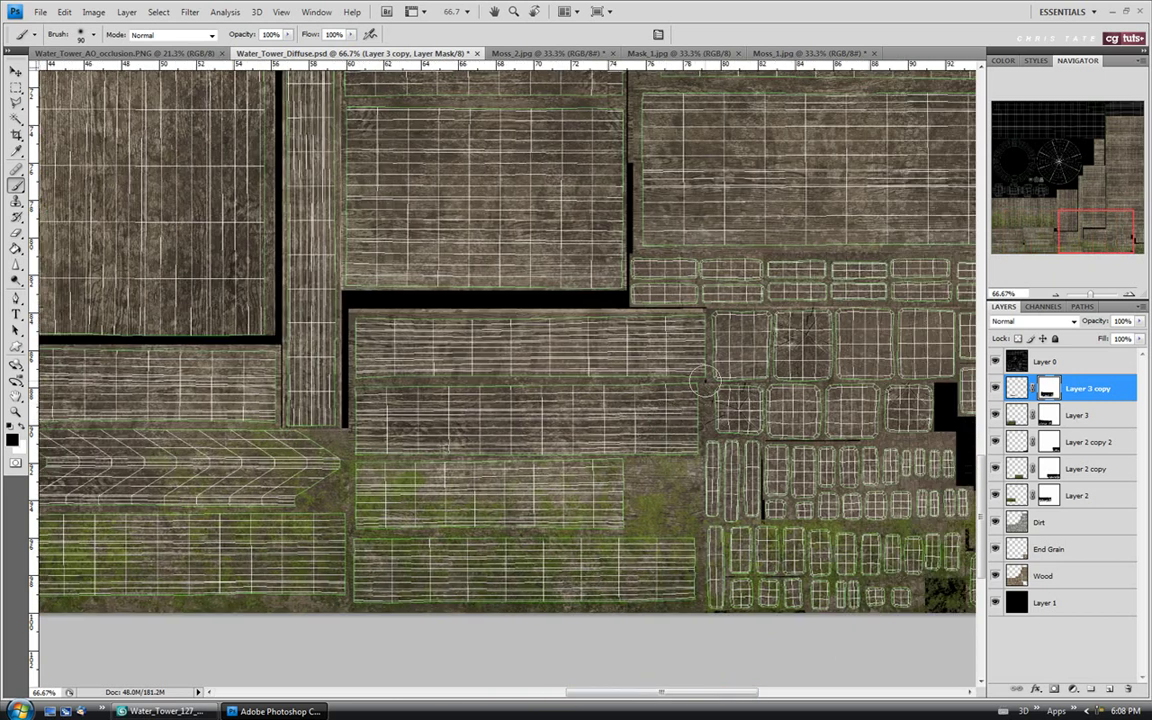
{"action": "right_click", "coordinate": [1094, 392]}
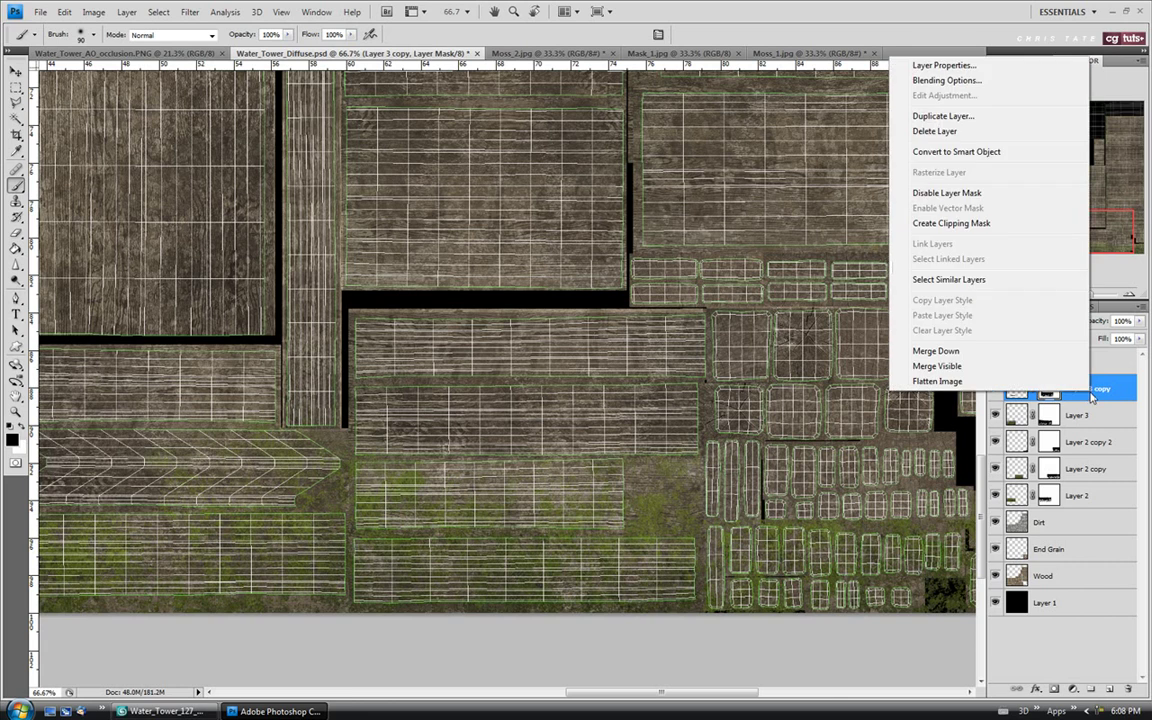
{"action": "left_click", "coordinate": [987, 117]}
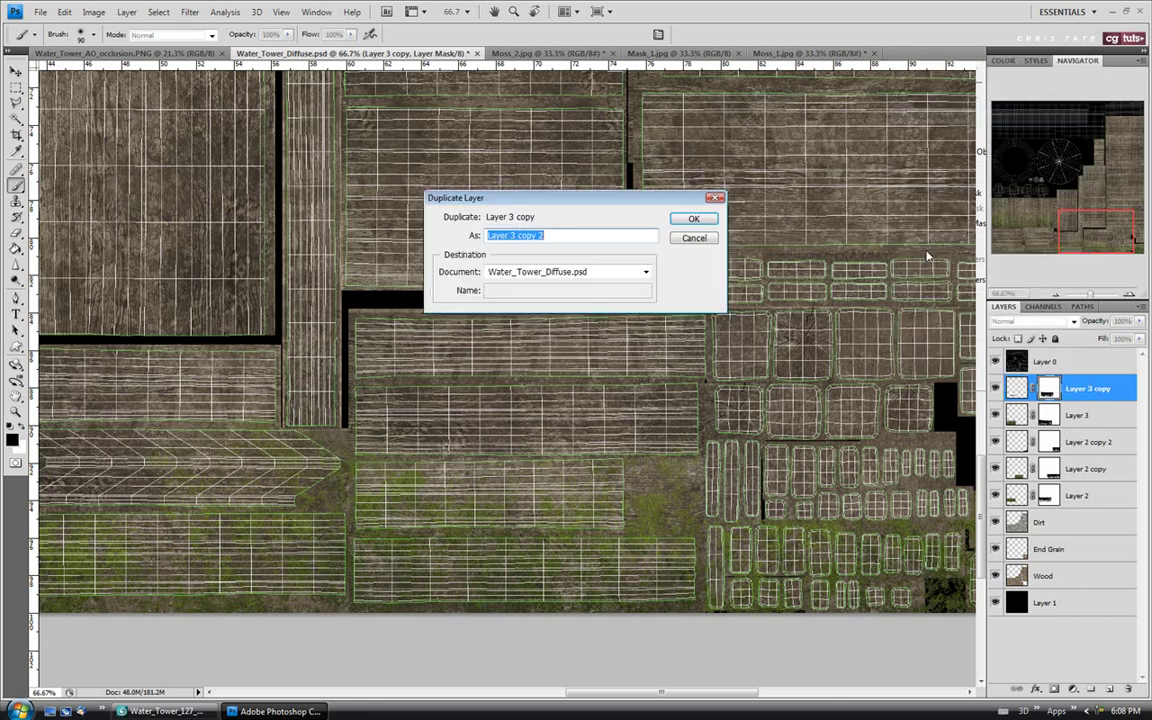
{"action": "left_click", "coordinate": [689, 216]}
{"action": "key", "text": "v"}
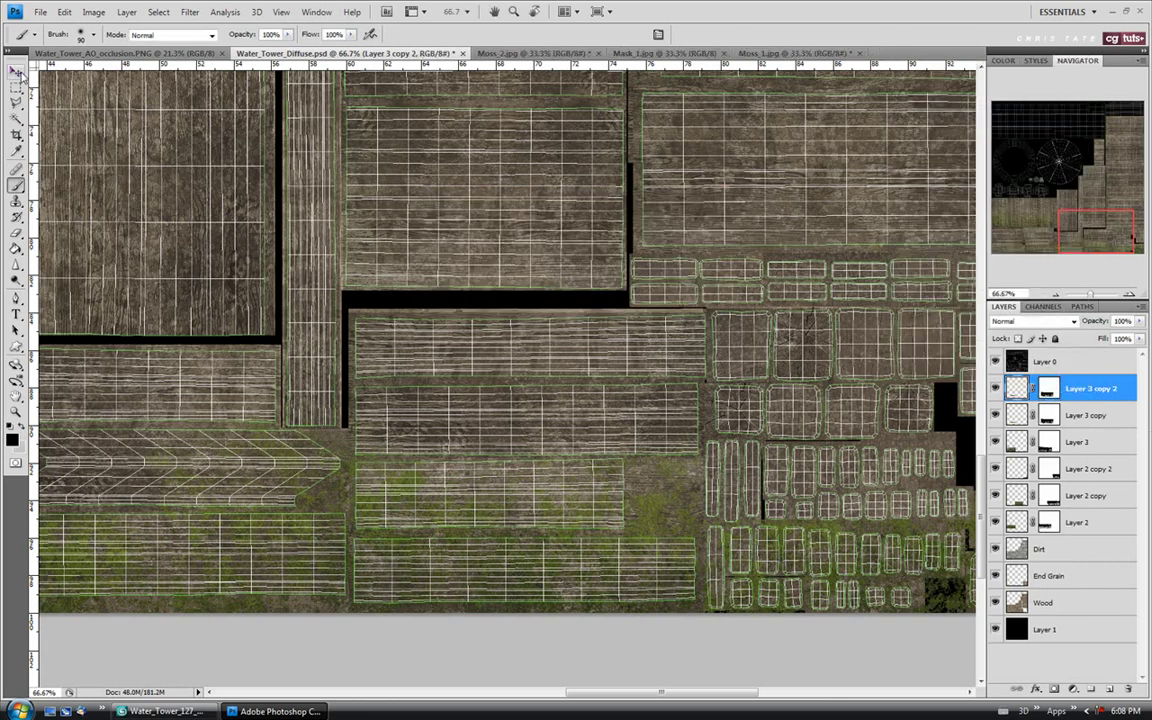
{"action": "left_click_drag", "start_coordinate": [407, 340], "coordinate": [765, 394]}
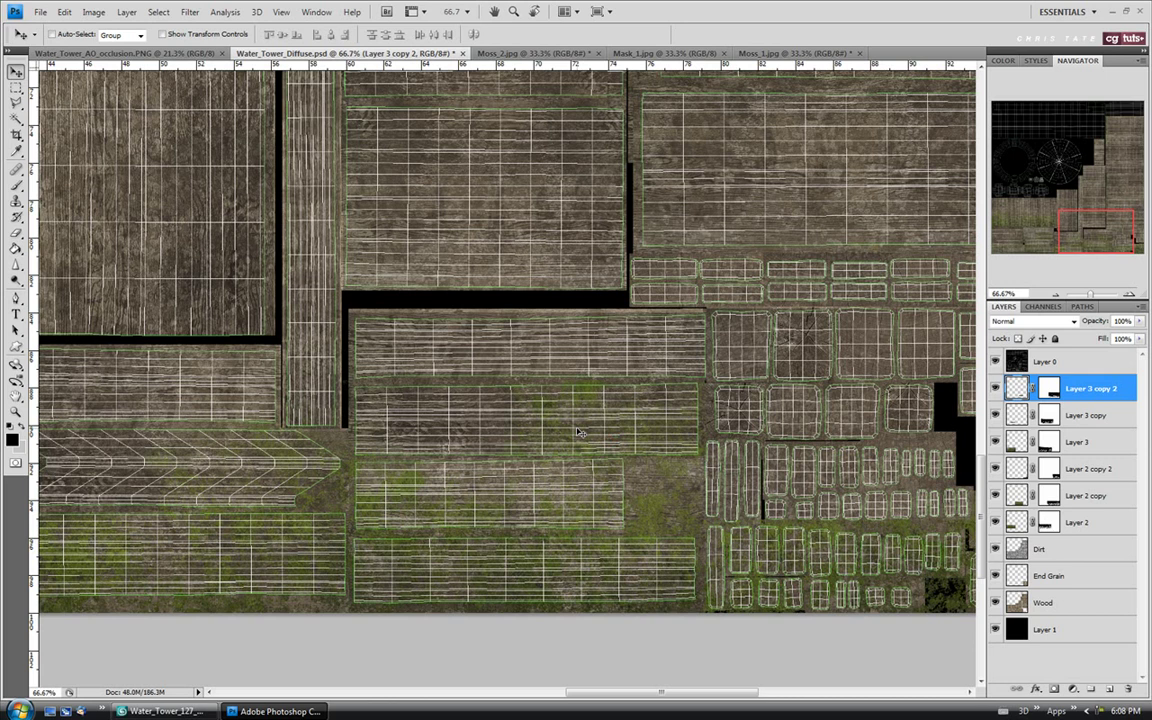
Step: Flip the Layer 3 copy 2 moss horizontally and shift it to the plank's end nearest the end-grain pieces
{"action": "key", "text": "ctrl+t"}
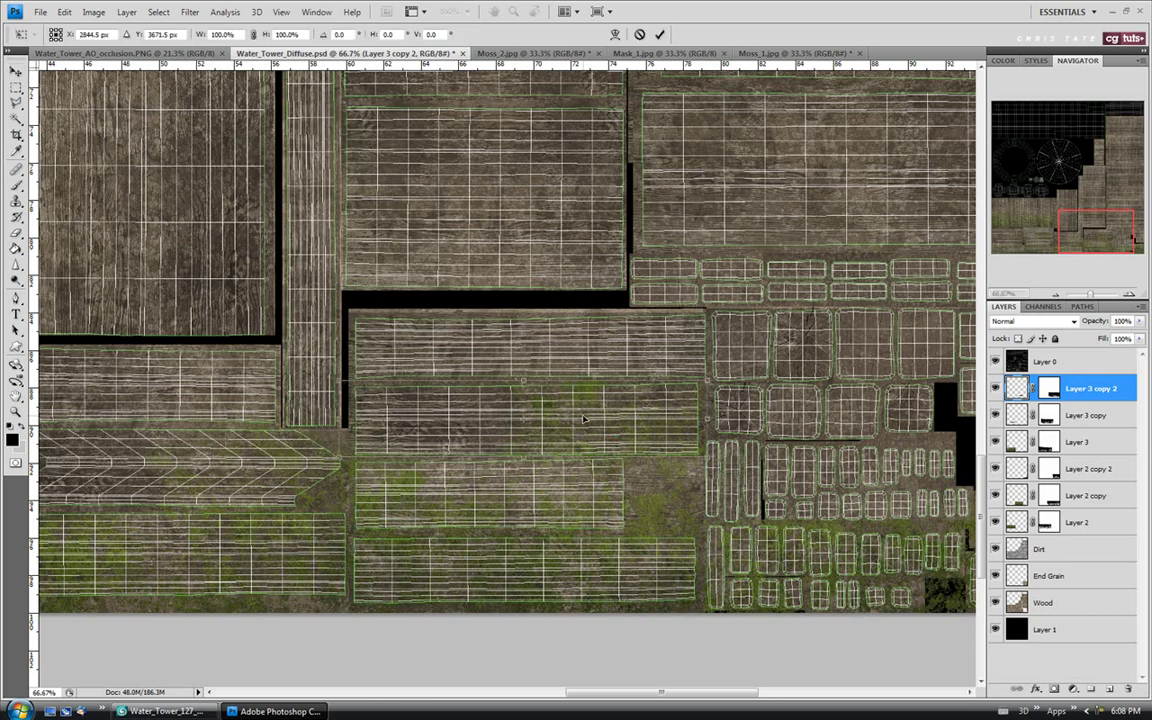
{"action": "right_click", "coordinate": [584, 420]}
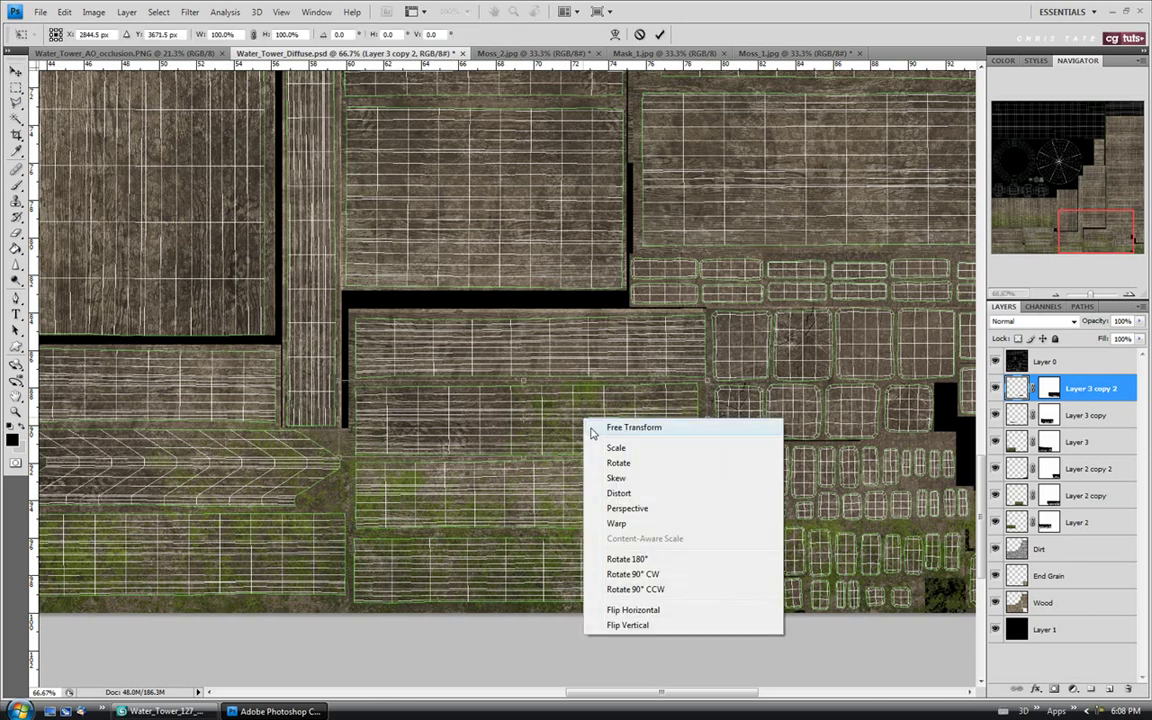
{"action": "left_click", "coordinate": [617, 611]}
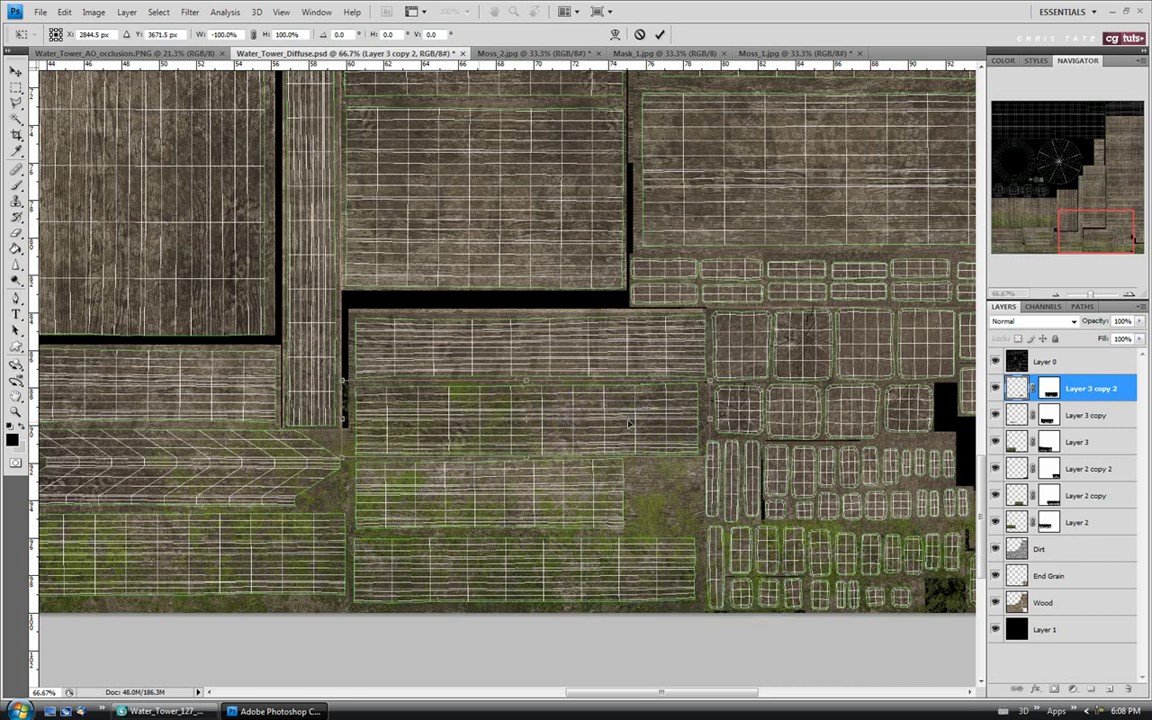
{"action": "mouse_move", "coordinate": [647, 423]}
{"action": "left_mouse_down"}
{"action": "mouse_move", "coordinate": [588, 382]}
{"action": "mouse_move", "coordinate": [656, 427]}
{"action": "left_mouse_up"}
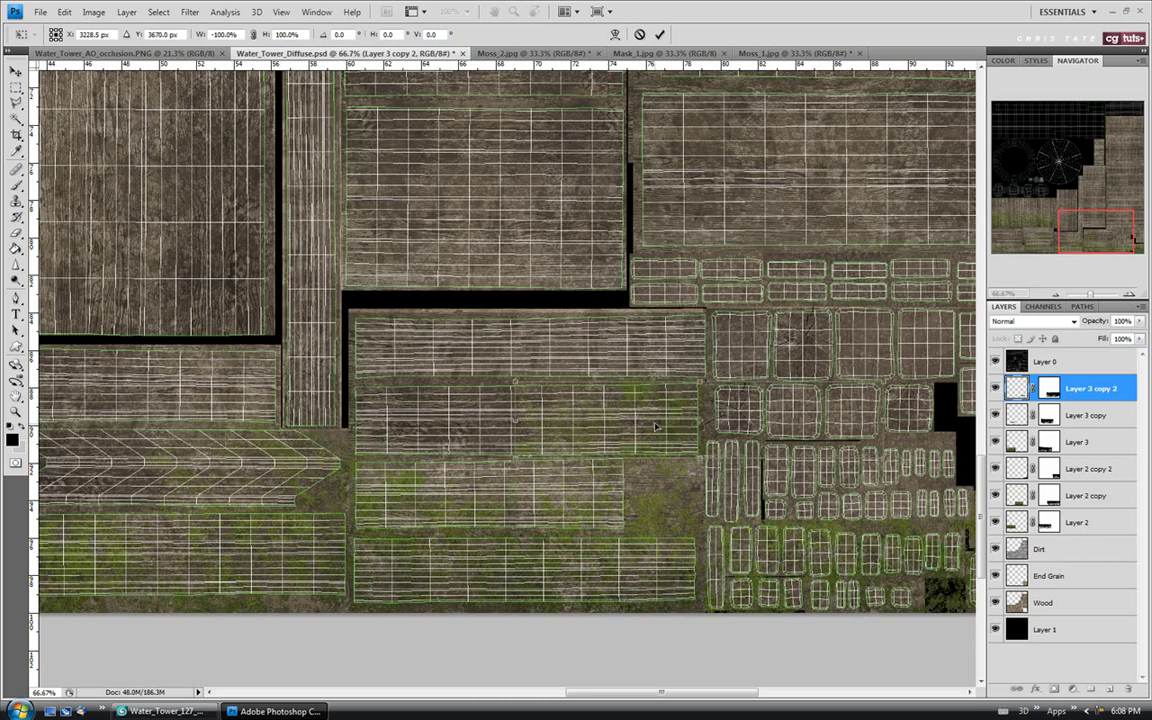
{"action": "key", "text": "Return"}
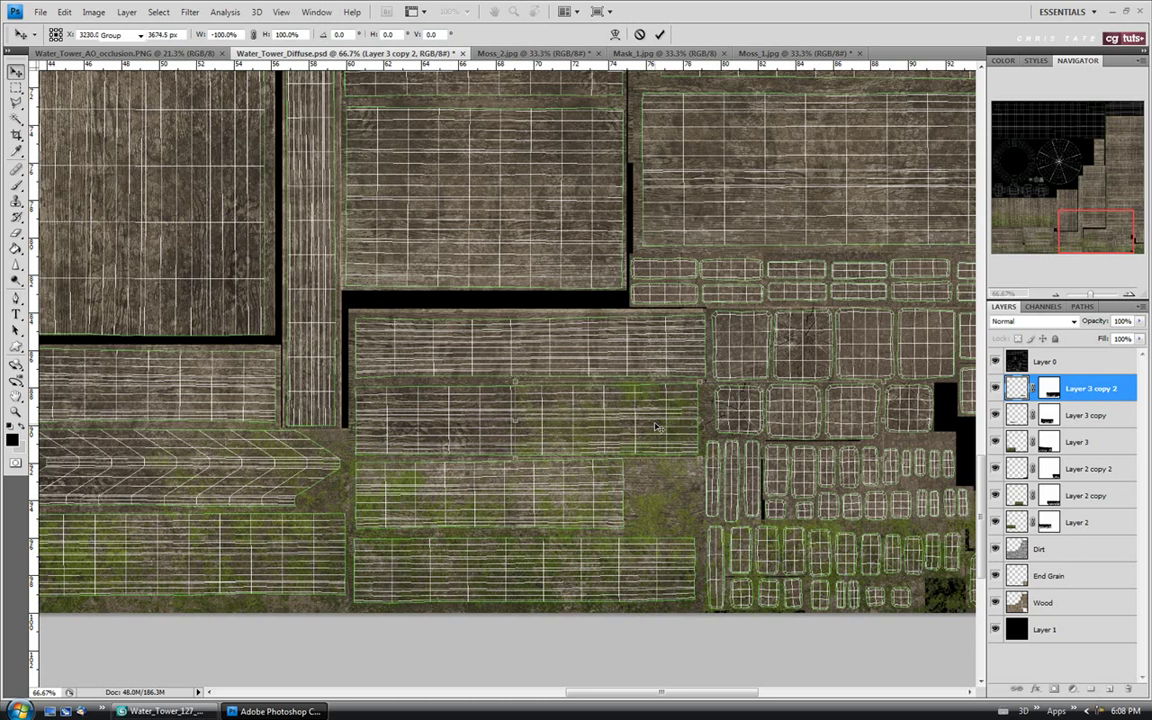
Step: Delete the Layer 3 copy 2 moss outside the second plank, deselect, and hide the Layer 0 wireframe
{"action": "key", "text": "m"}
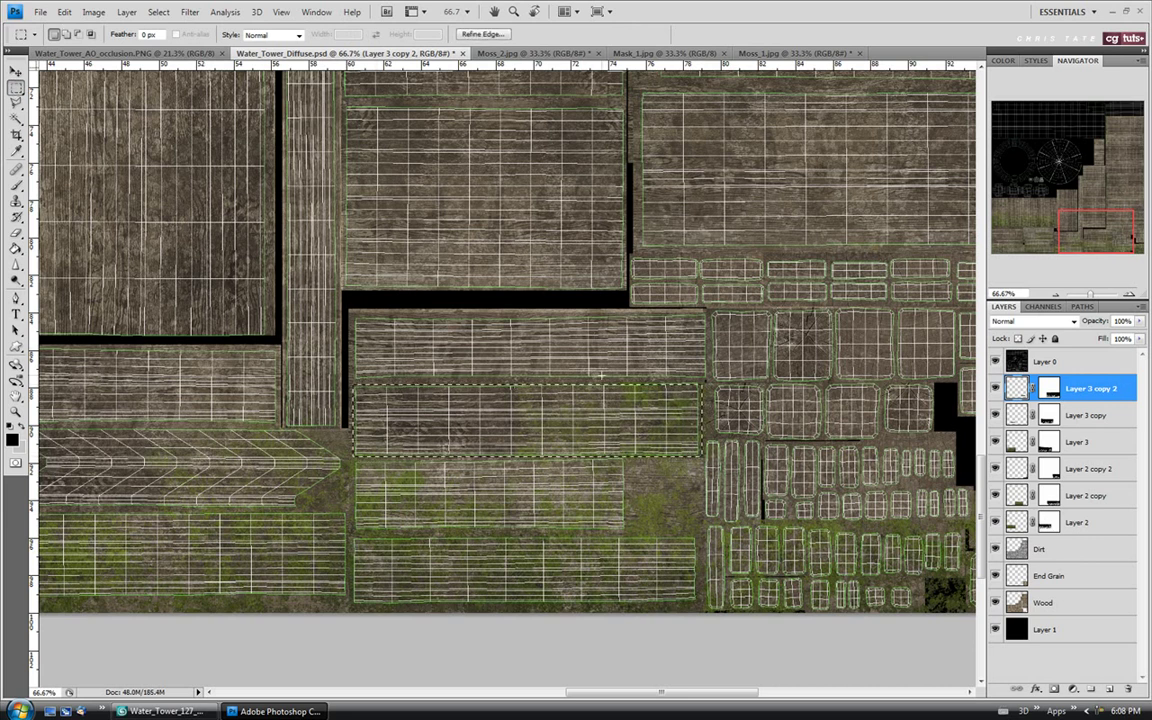
{"action": "left_click_drag", "start_coordinate": [352, 383], "coordinate": [702, 455]}
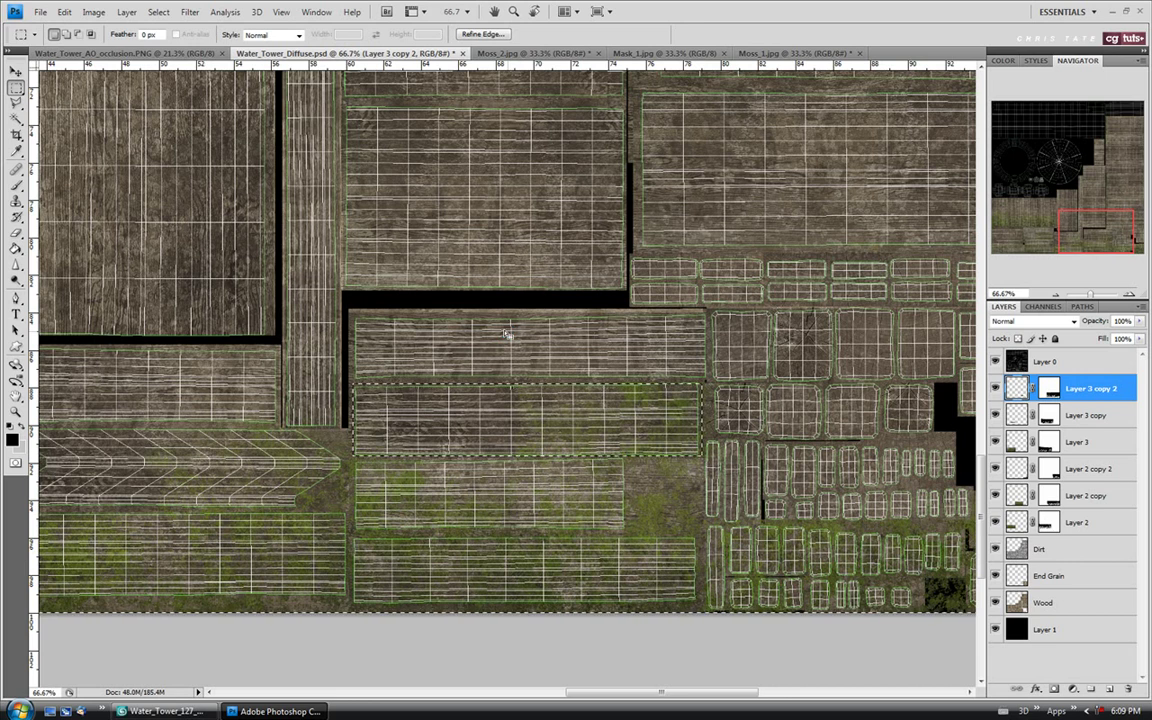
{"action": "left_click", "coordinate": [734, 445]}
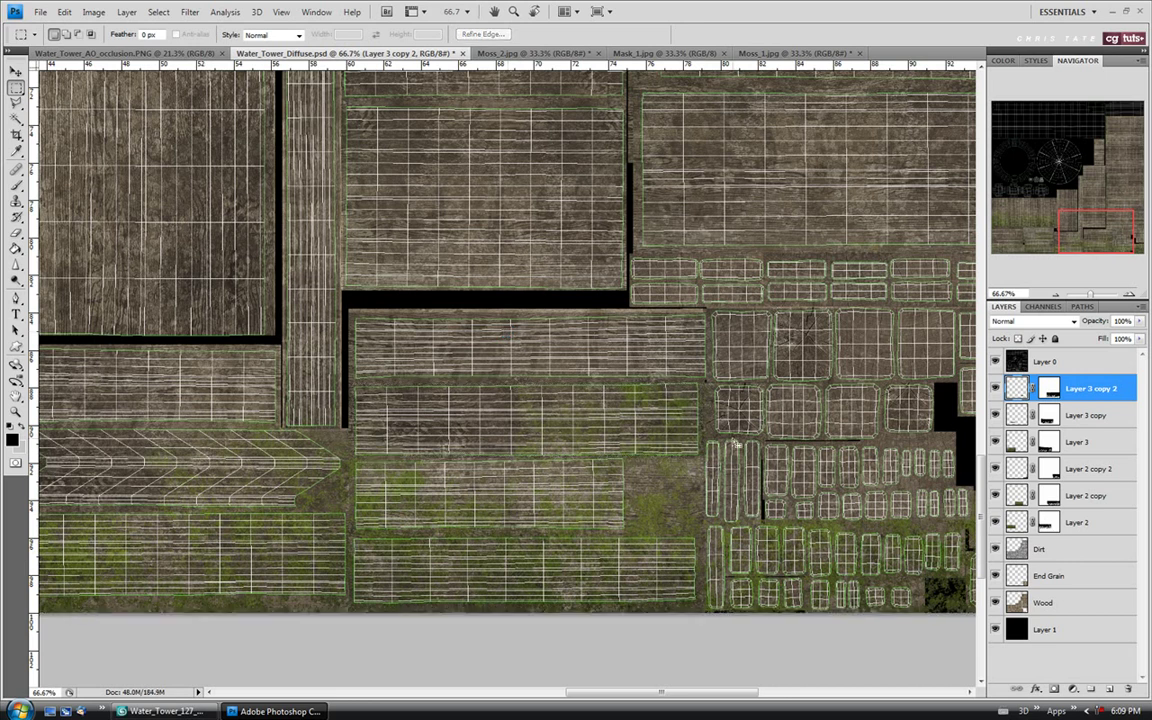
{"action": "left_click", "coordinate": [995, 363]}
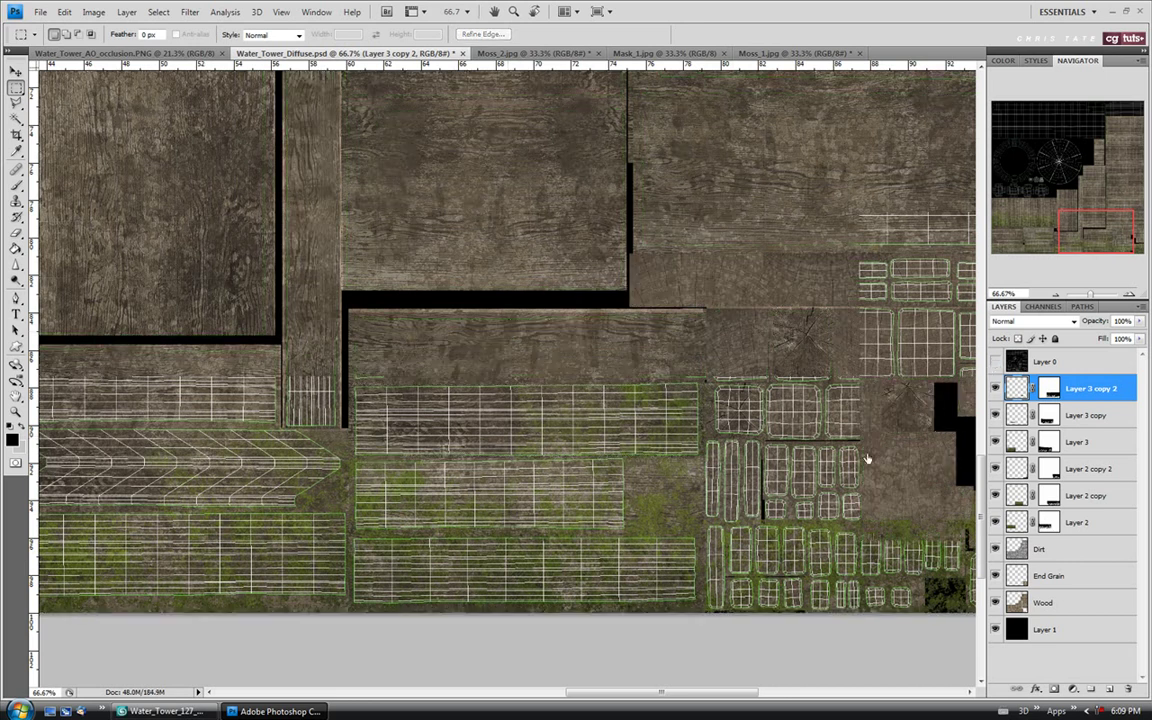
Step: Save the Water_Tower_Diffuse.psd texture and switch to the 3ds Max water tower scene
{"action": "left_click", "coordinate": [40, 11]}
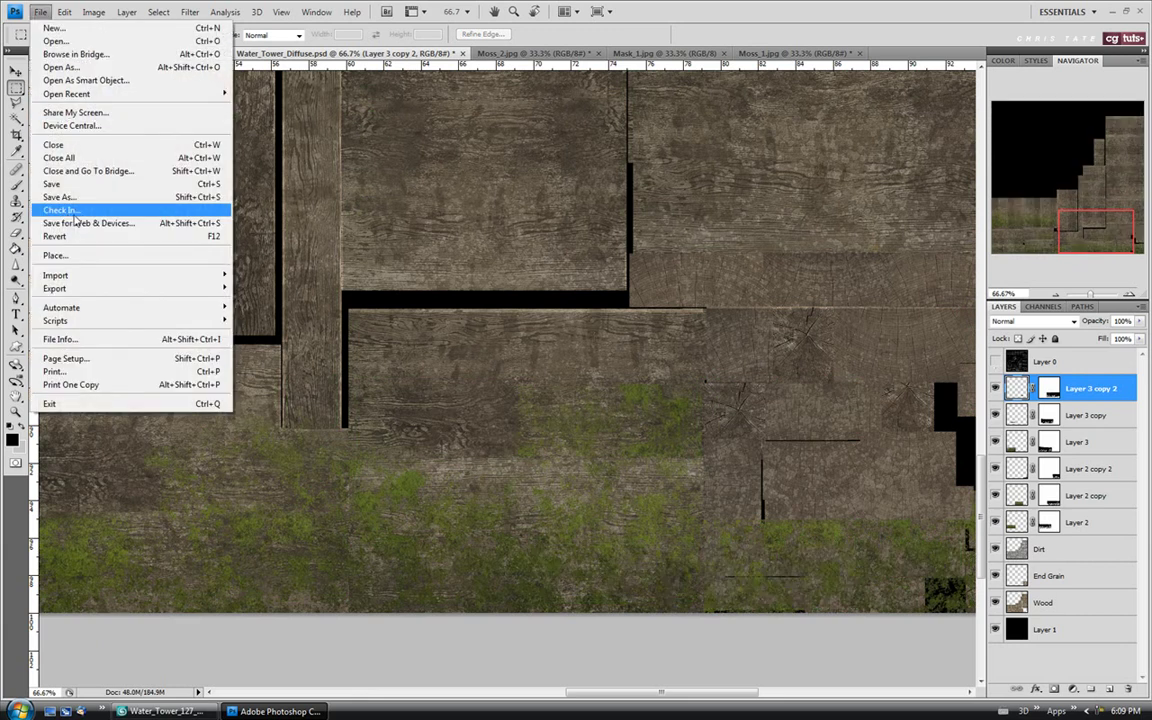
{"action": "left_click", "coordinate": [70, 184]}
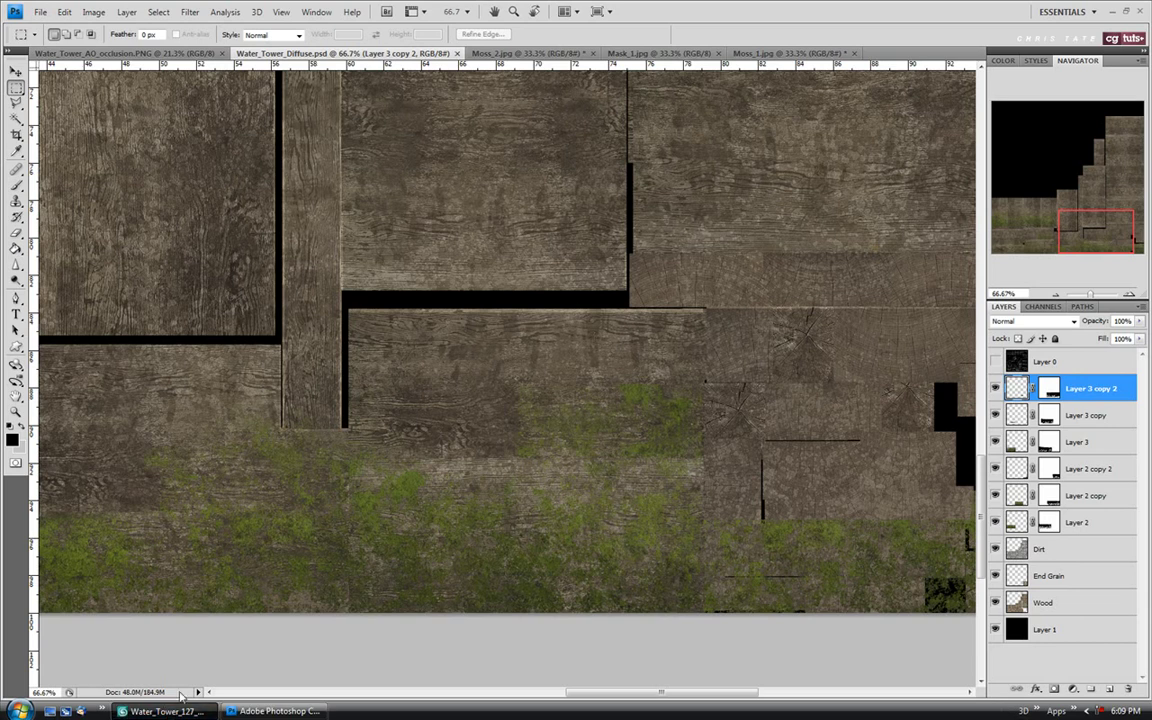
{"action": "key", "text": "alt+Tab"}
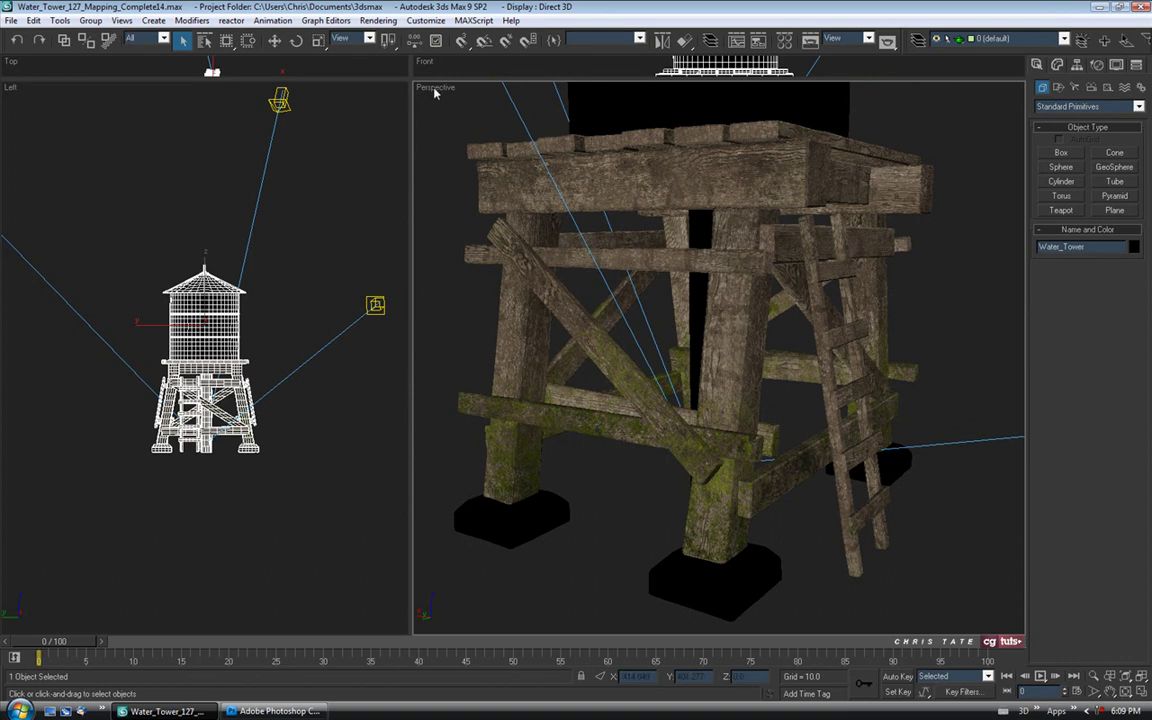
Step: Examine the updated moss texture on the water tower's legs, braces and ladder from several angles in the Perspective view
{"action": "left_click_drag", "start_coordinate": [661, 433], "coordinate": [603, 330]}
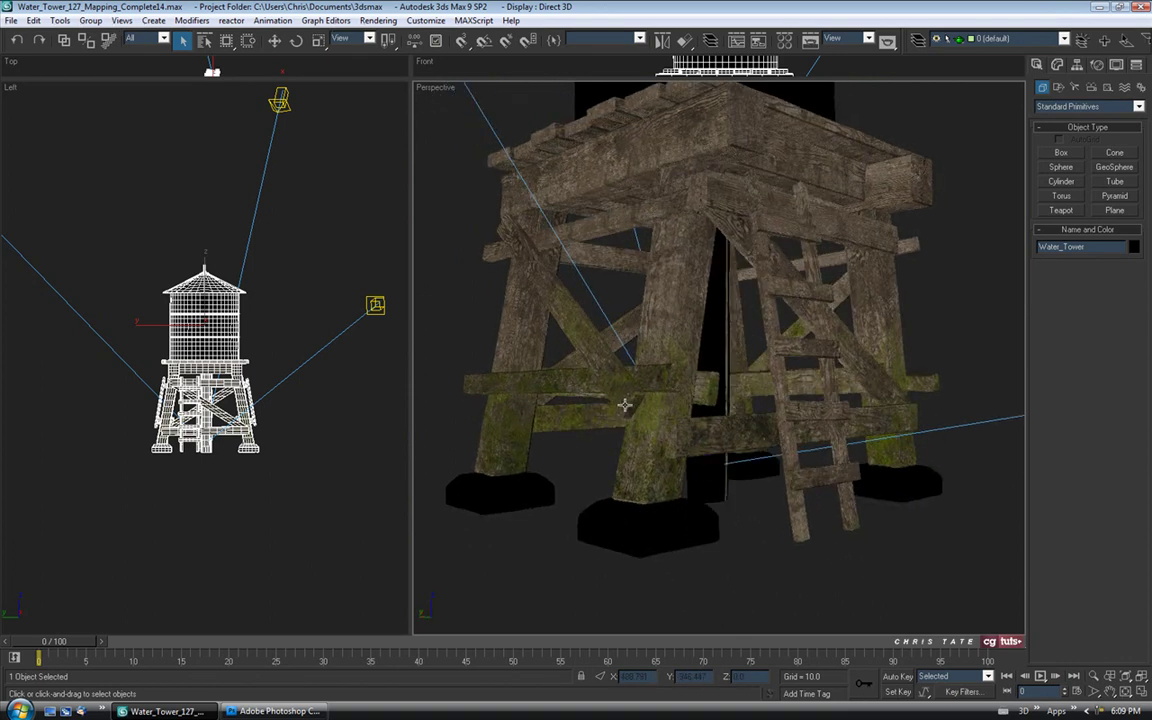
{"action": "left_click_drag", "start_coordinate": [645, 404], "coordinate": [579, 388]}
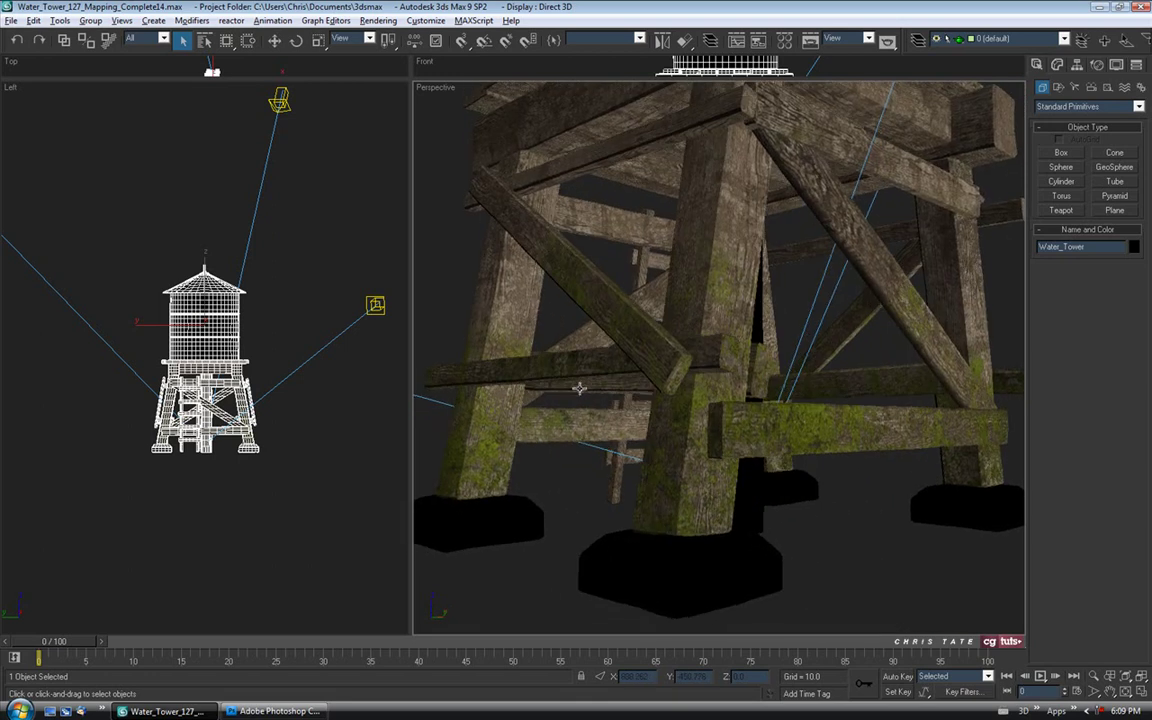
{"action": "left_click_drag", "start_coordinate": [609, 298], "coordinate": [751, 347]}
{"action": "scroll", "coordinate": [751, 347], "scroll_direction": "down", "scroll_amount": 5}
{"action": "left_click_drag", "start_coordinate": [643, 329], "coordinate": [705, 375]}
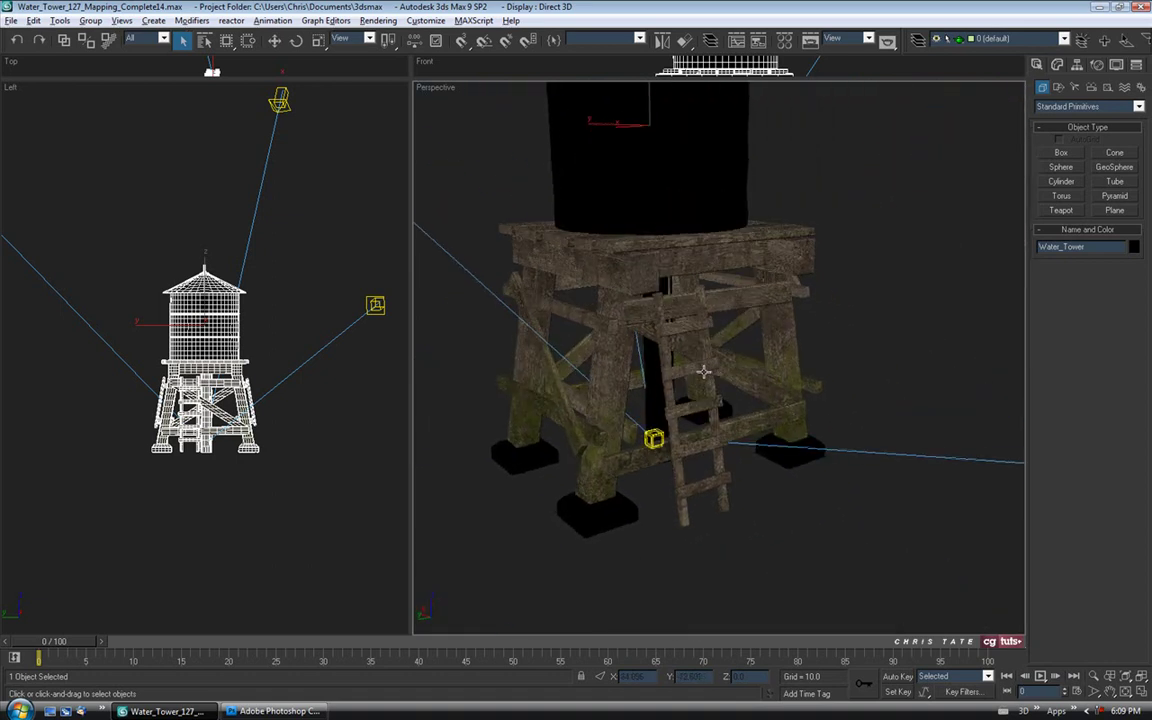
{"action": "left_click_drag", "start_coordinate": [690, 461], "coordinate": [722, 403]}
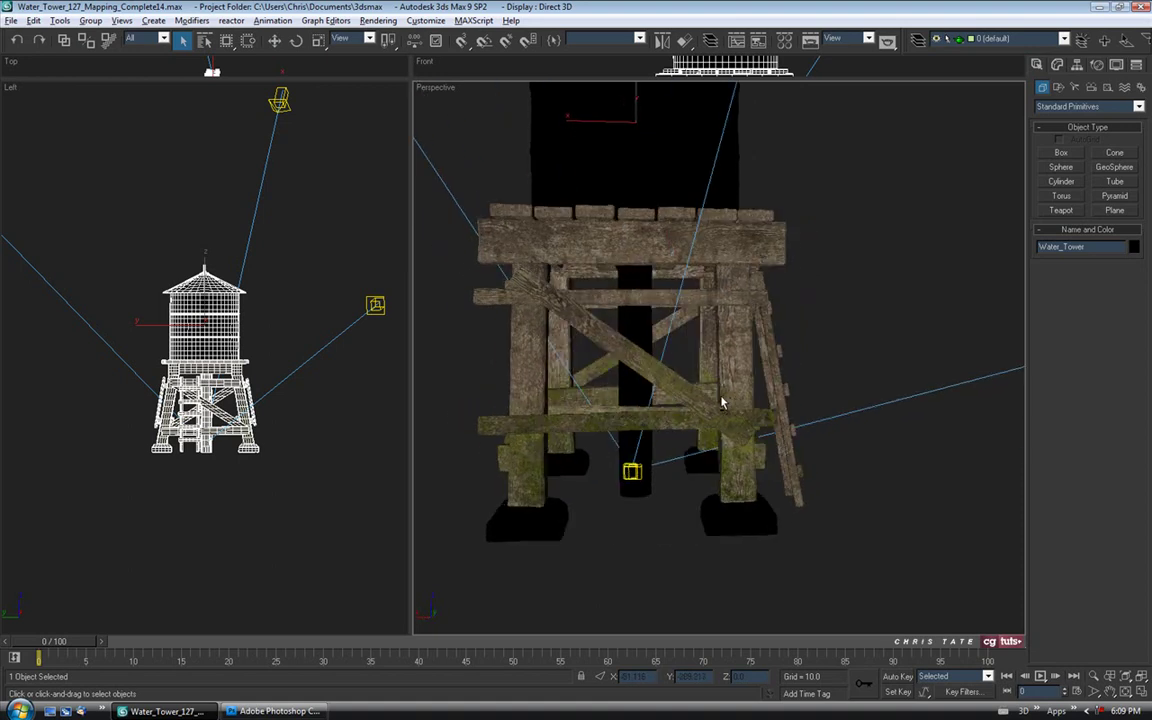
{"action": "left_click_drag", "start_coordinate": [638, 334], "coordinate": [775, 509]}
{"action": "left_click_drag", "start_coordinate": [676, 348], "coordinate": [590, 370]}
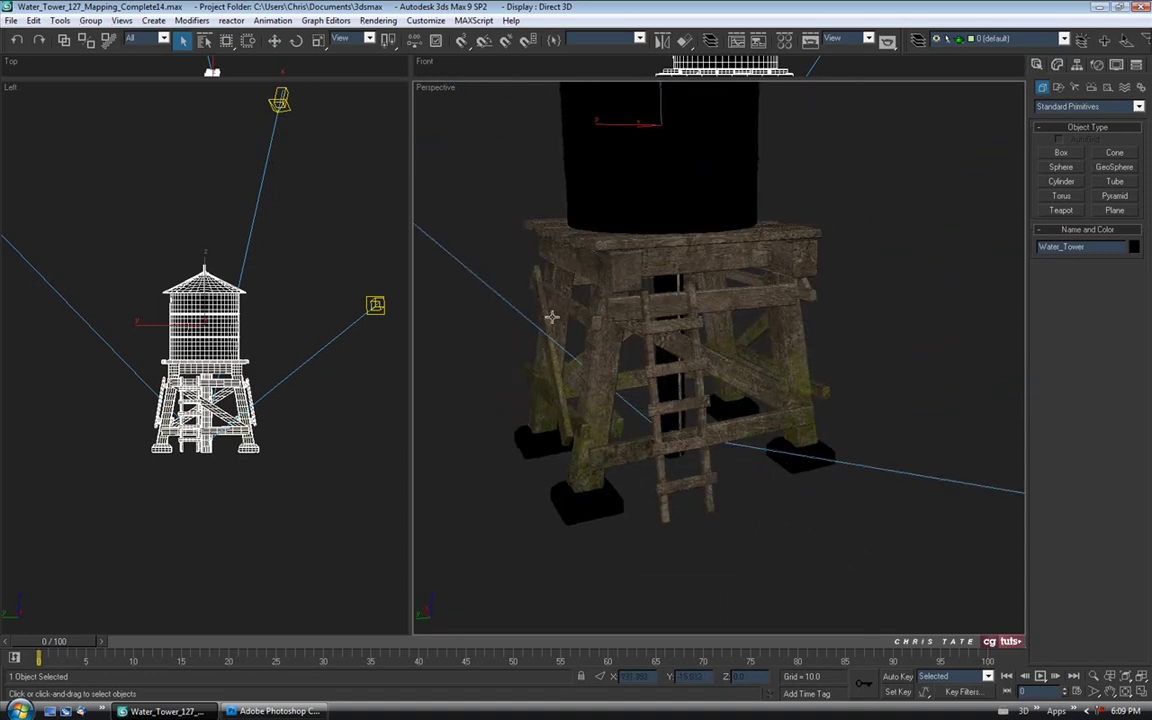
Step: Save the scene as a new incremented version, Water_Tower_127_Mapping_Complete15.max
{"action": "left_click", "coordinate": [11, 20]}
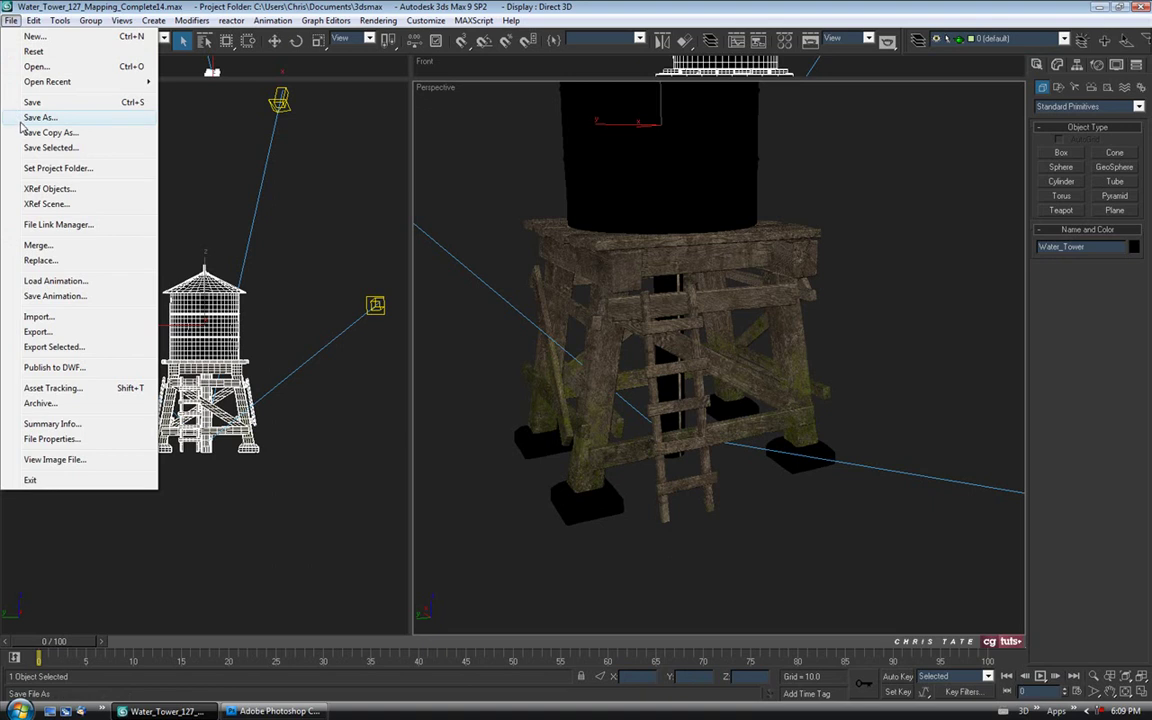
{"action": "left_click", "coordinate": [40, 116]}
{"action": "left_click", "coordinate": [310, 467]}
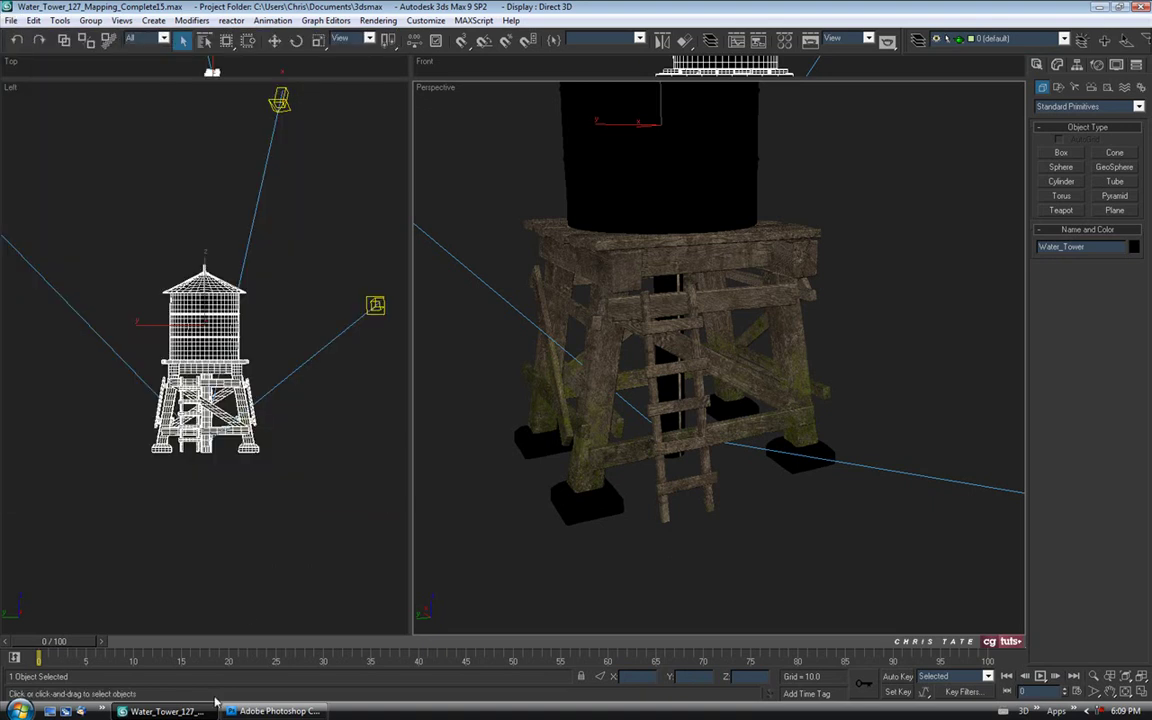
Step: Switch to Photoshop and inspect the whole diffuse texture with the Layer 0 UV wireframe shown
{"action": "left_click", "coordinate": [240, 712]}
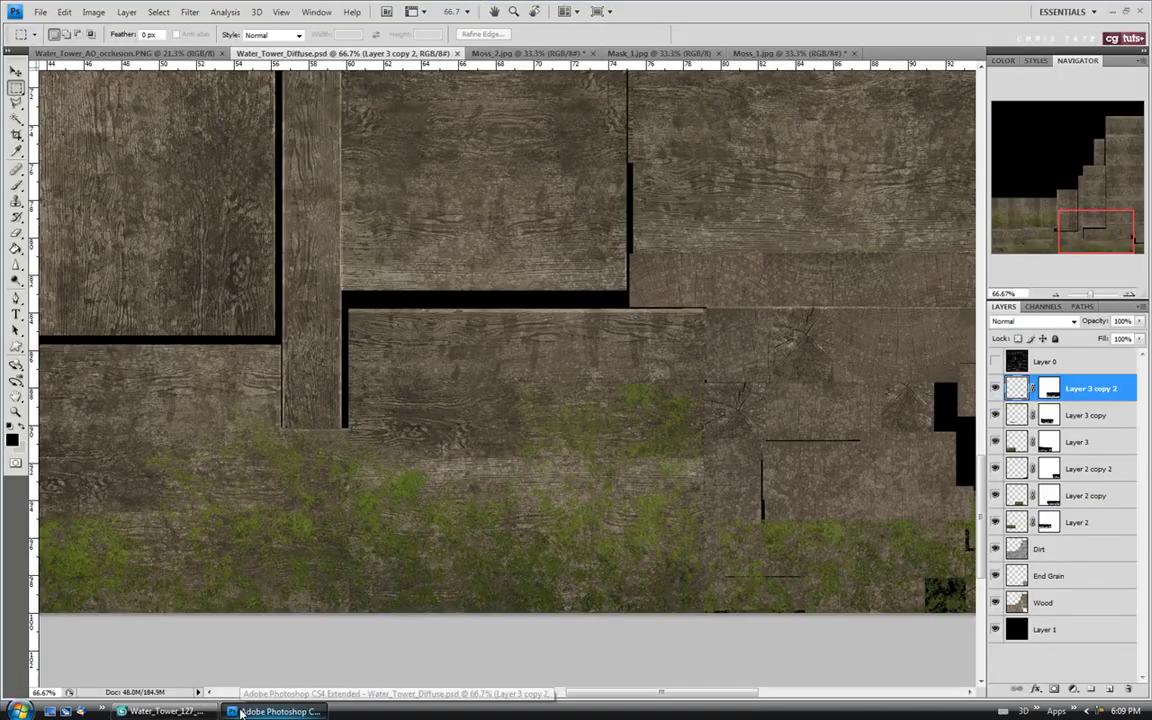
{"action": "key", "text": "v"}
{"action": "scroll", "coordinate": [816, 399], "scroll_direction": "up", "scroll_amount": 3}
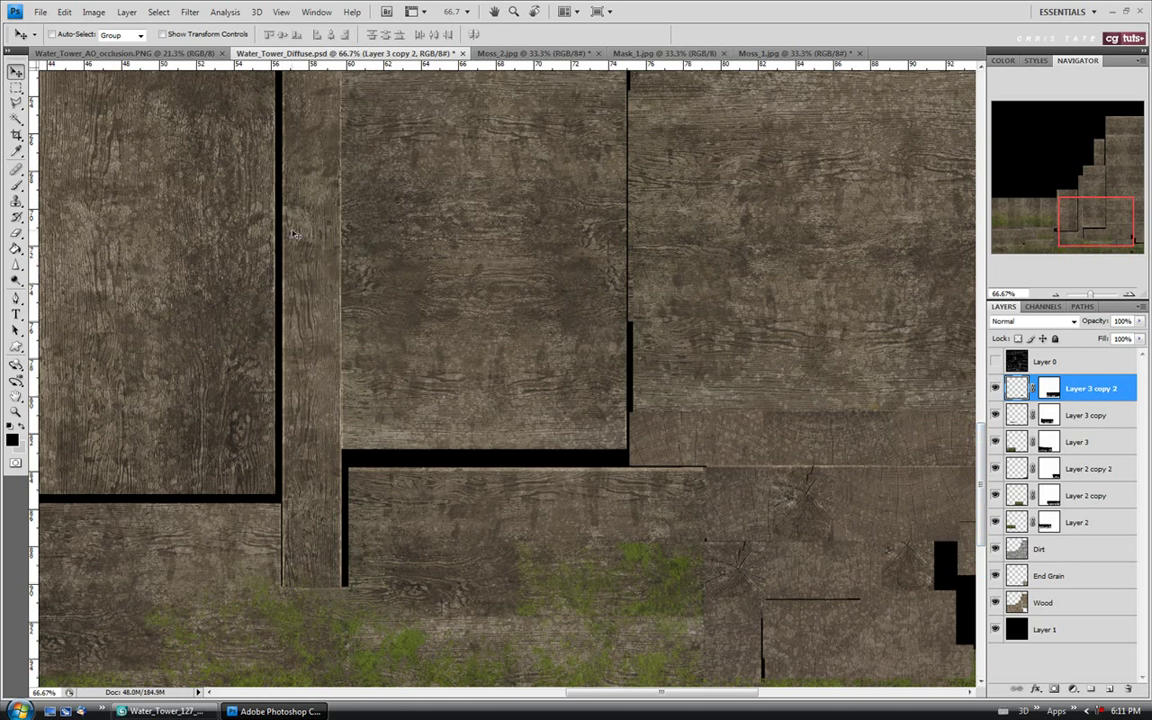
{"action": "left_click", "coordinate": [994, 362]}
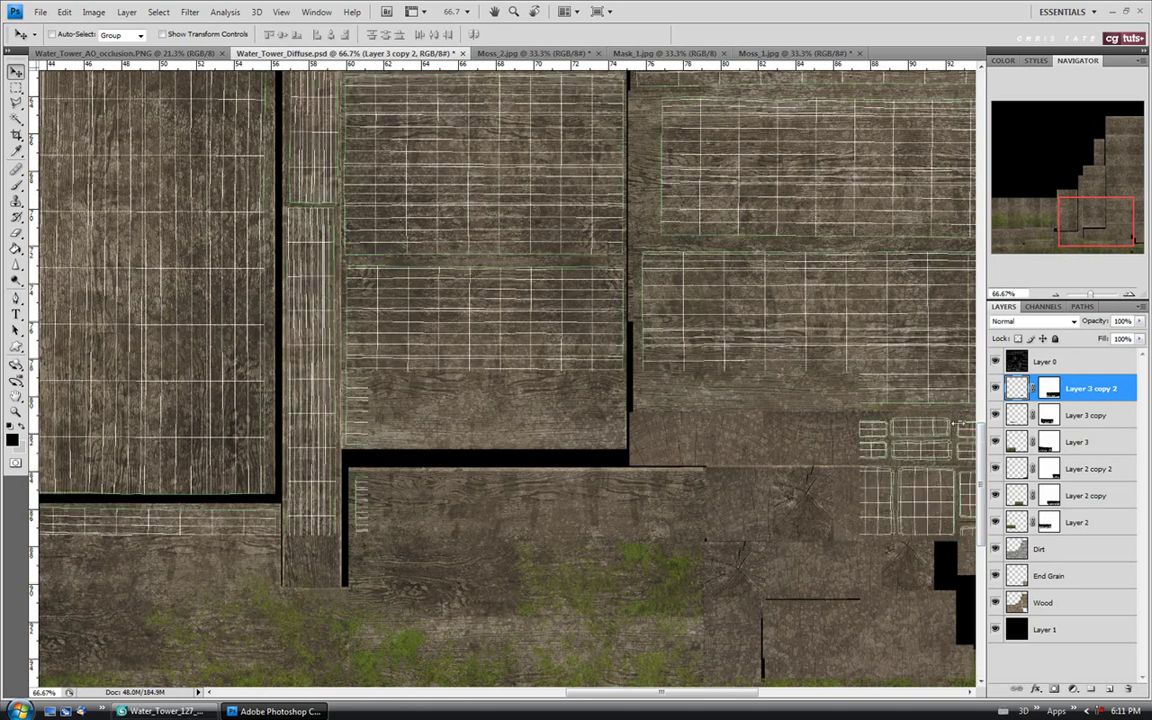
{"action": "left_click_drag", "start_coordinate": [686, 698], "coordinate": [645, 698]}
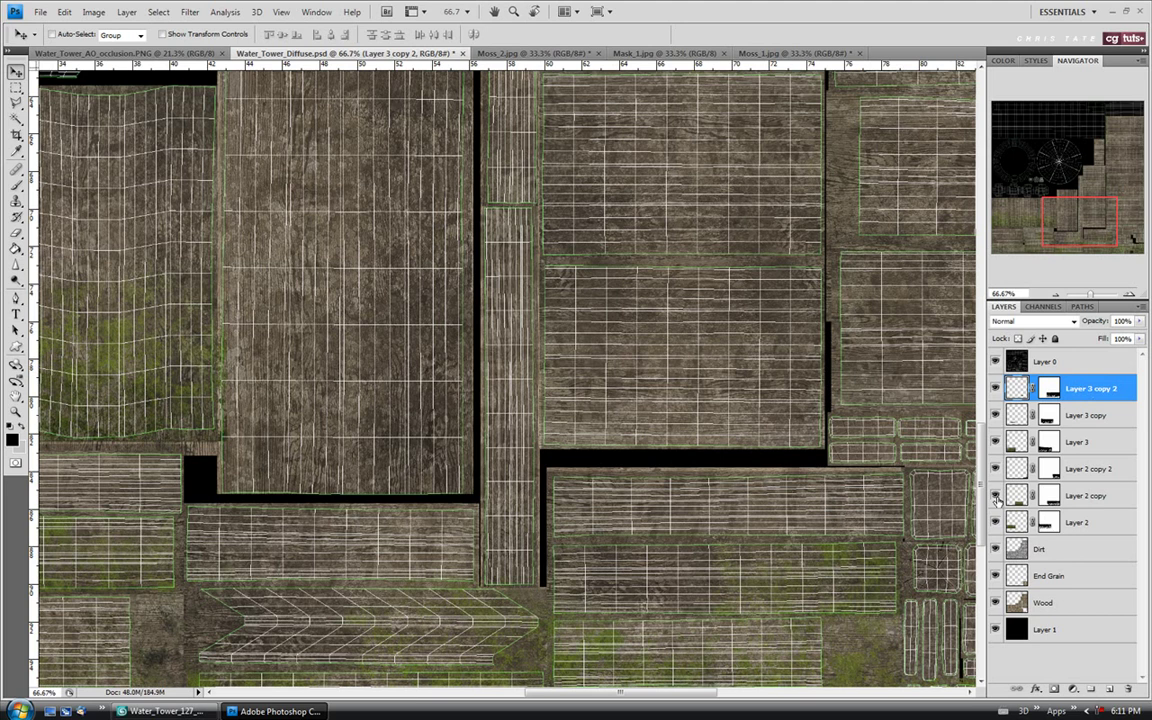
{"action": "left_click", "coordinate": [16, 411]}
{"action": "left_click", "coordinate": [331, 35]}
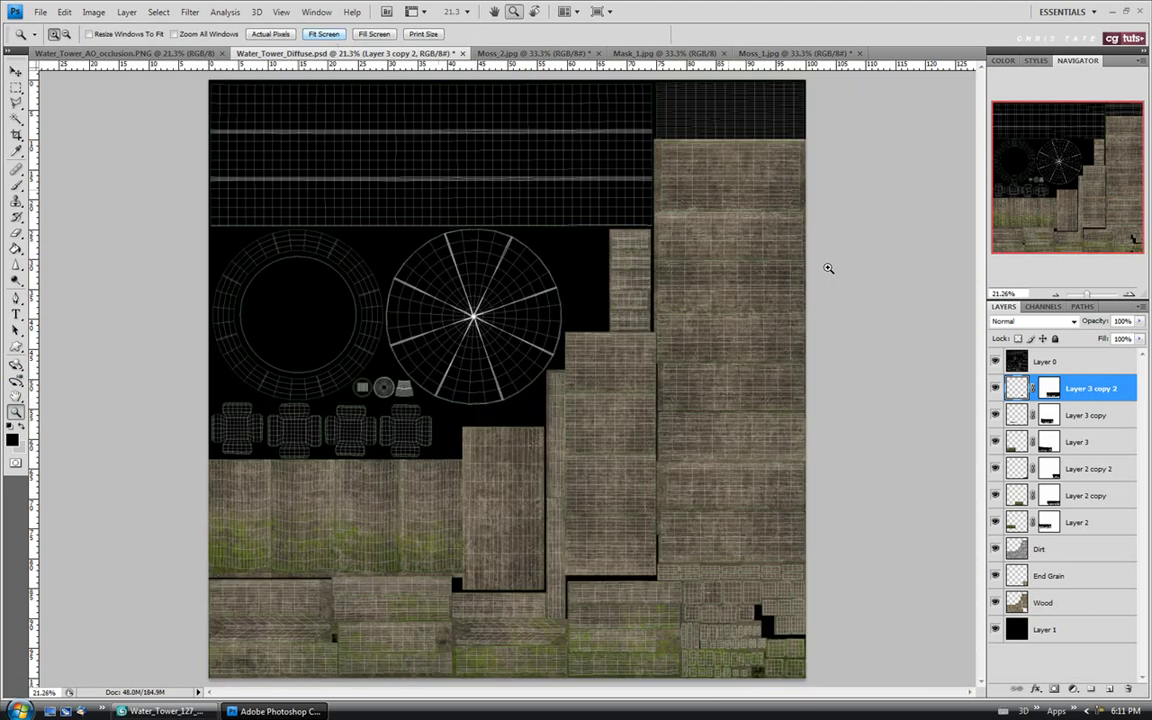
Step: Hide the Layer 0 wireframe and duplicate the Layer 2 copy moss layer within the same document
{"action": "left_click", "coordinate": [995, 361]}
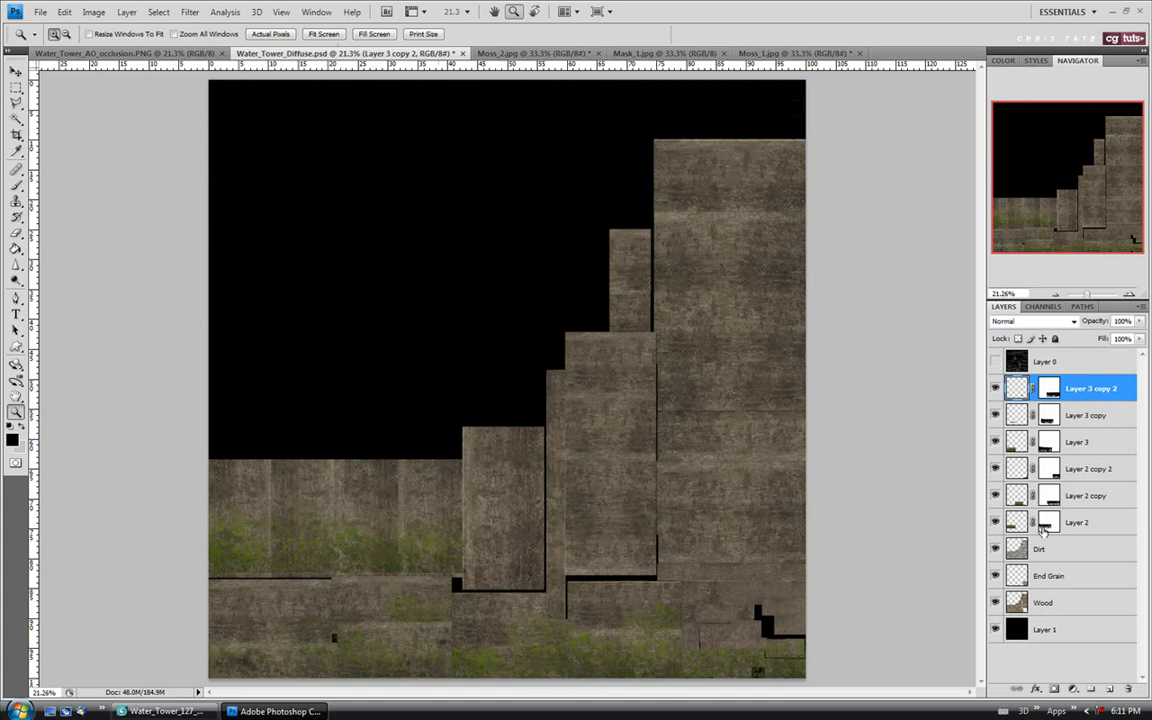
{"action": "left_click", "coordinate": [995, 496]}
{"action": "left_click", "coordinate": [995, 496]}
{"action": "left_click", "coordinate": [1089, 496]}
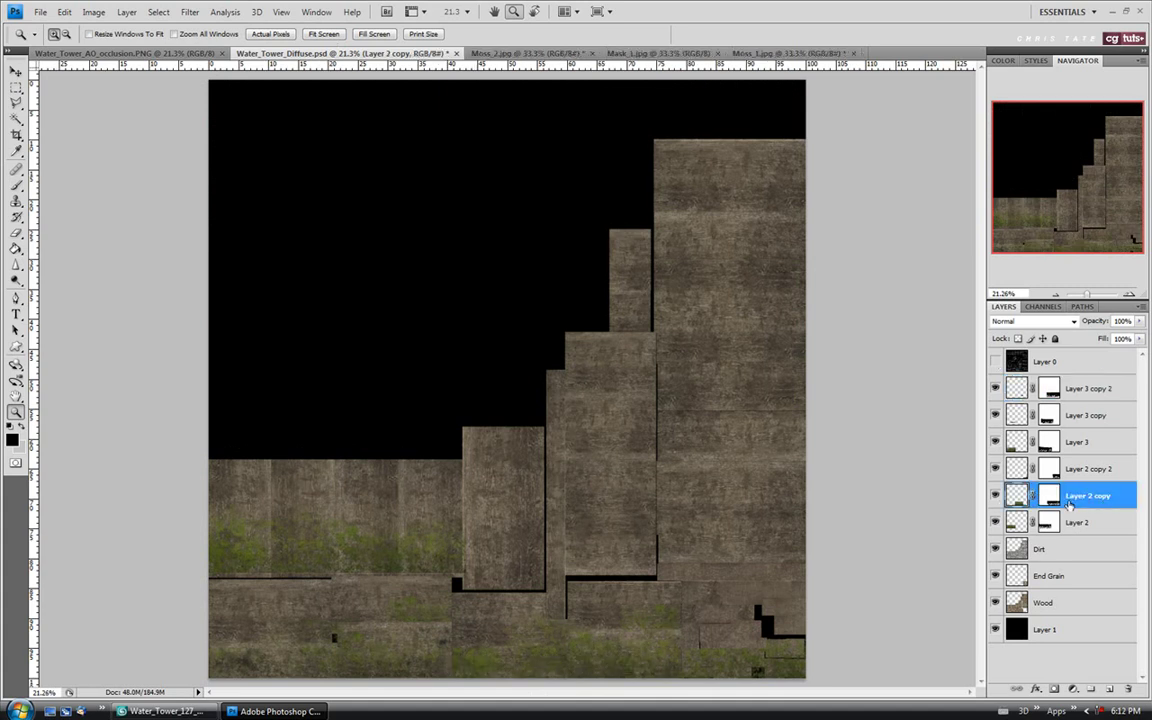
{"action": "right_click", "coordinate": [1080, 497]}
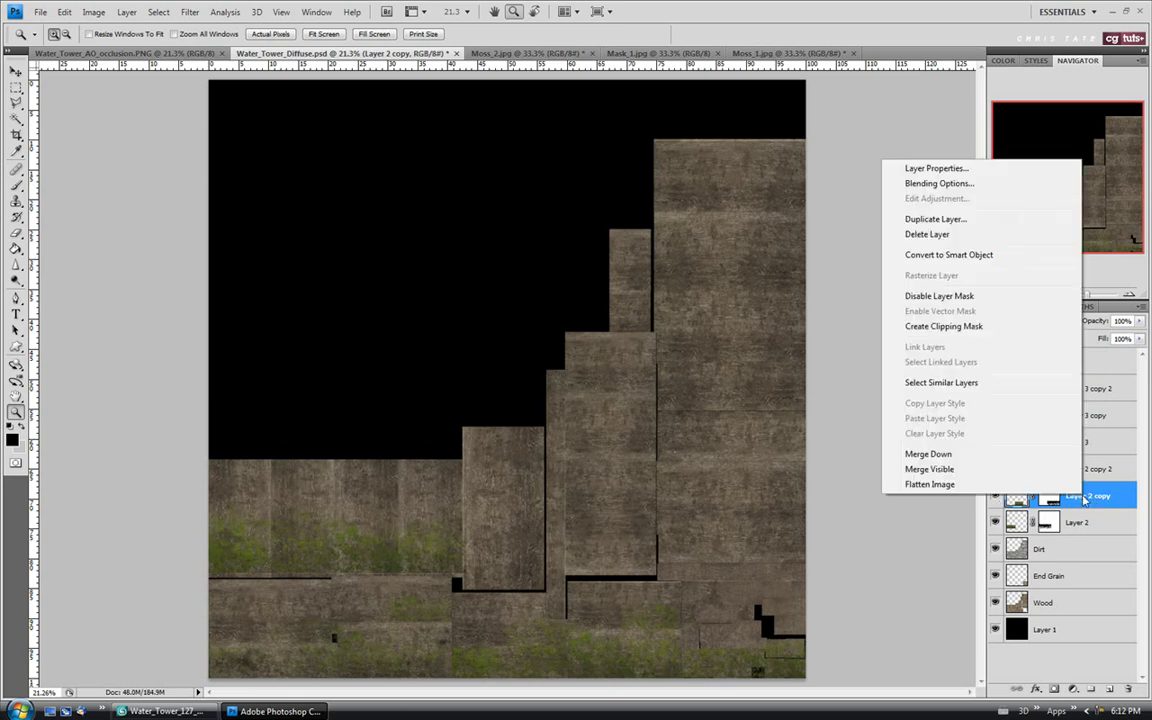
{"action": "left_click", "coordinate": [988, 221]}
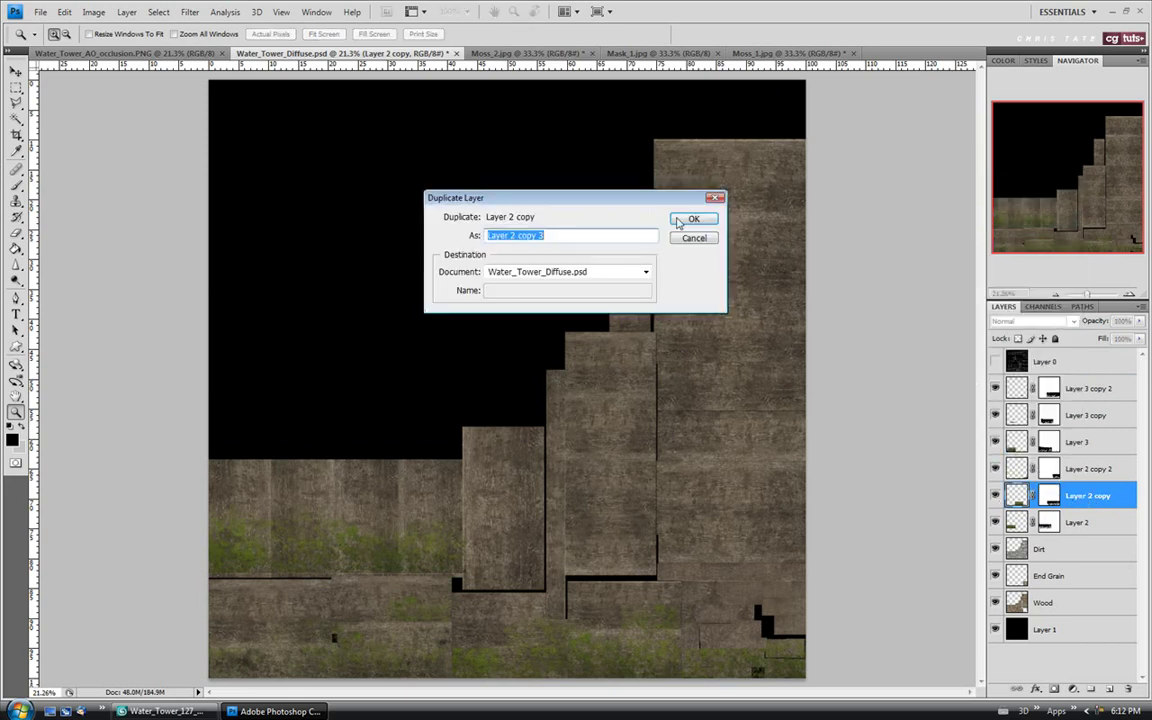
{"action": "key", "text": "Return"}
Step: Show the Layer 0 wireframe and move the duplicated moss over the lower end of the narrow vertical plank
{"action": "left_click", "coordinate": [16, 71]}
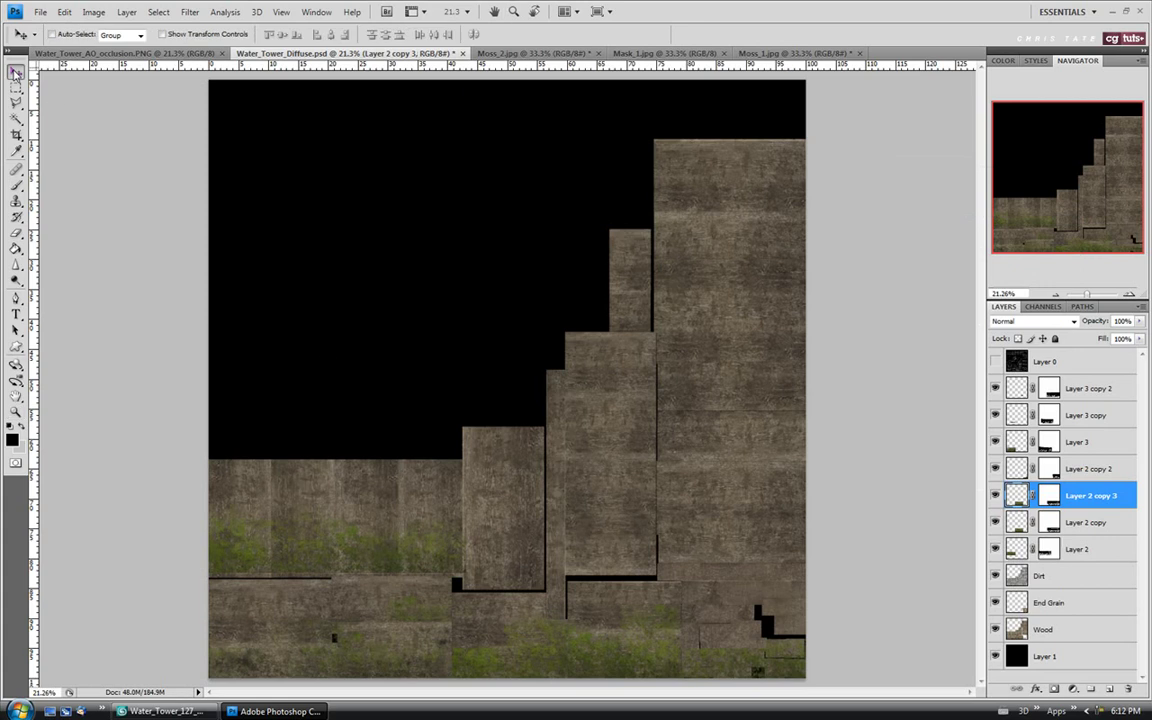
{"action": "left_click_drag", "start_coordinate": [500, 549], "coordinate": [599, 540]}
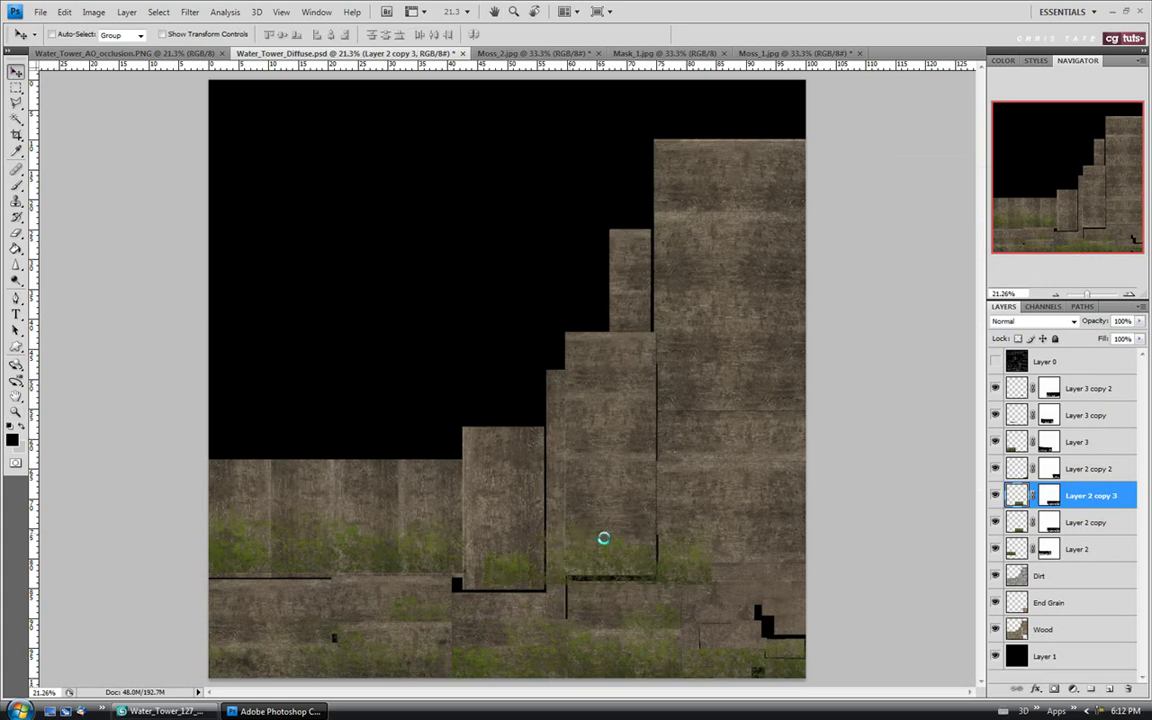
{"action": "left_click", "coordinate": [995, 361]}
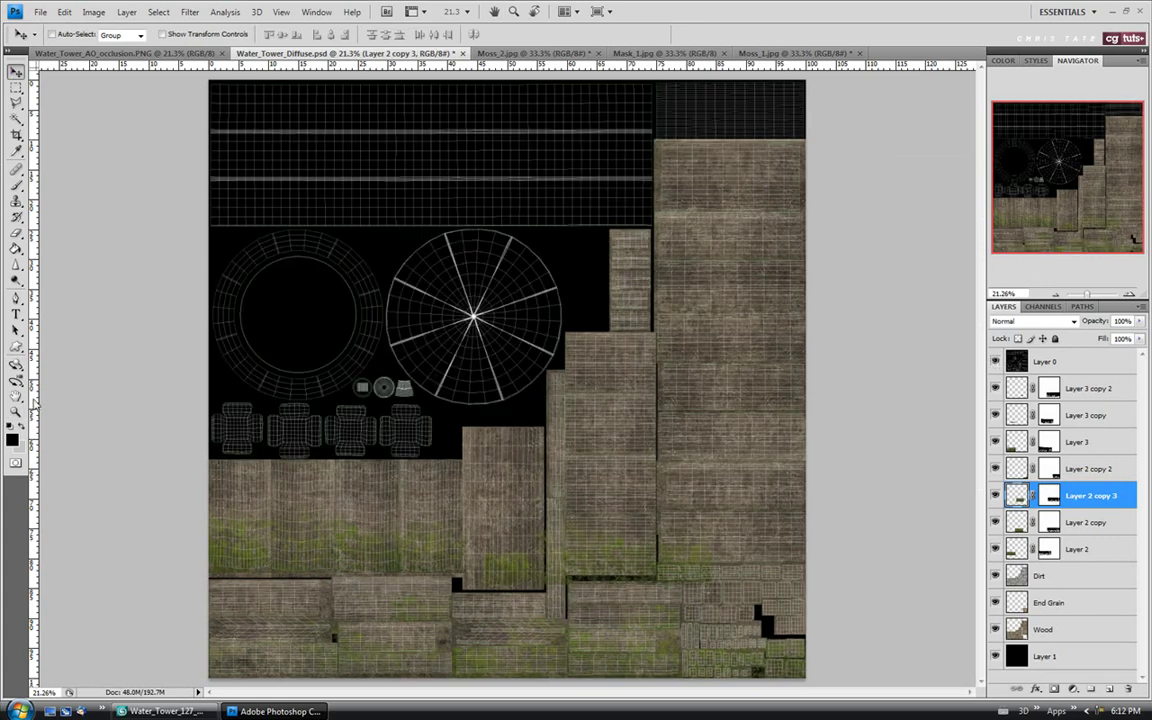
{"action": "key", "text": "z"}
{"action": "left_click_drag", "start_coordinate": [559, 616], "coordinate": [948, 549]}
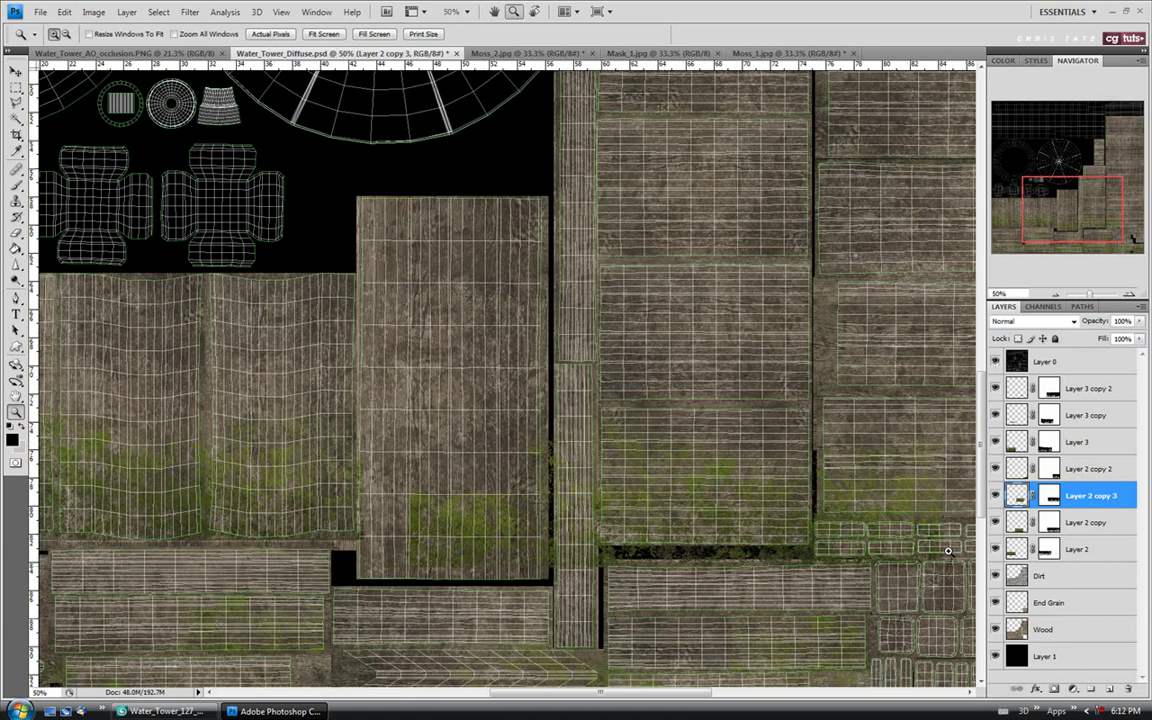
{"action": "scroll", "coordinate": [984, 502], "scroll_direction": "down", "scroll_amount": 3}
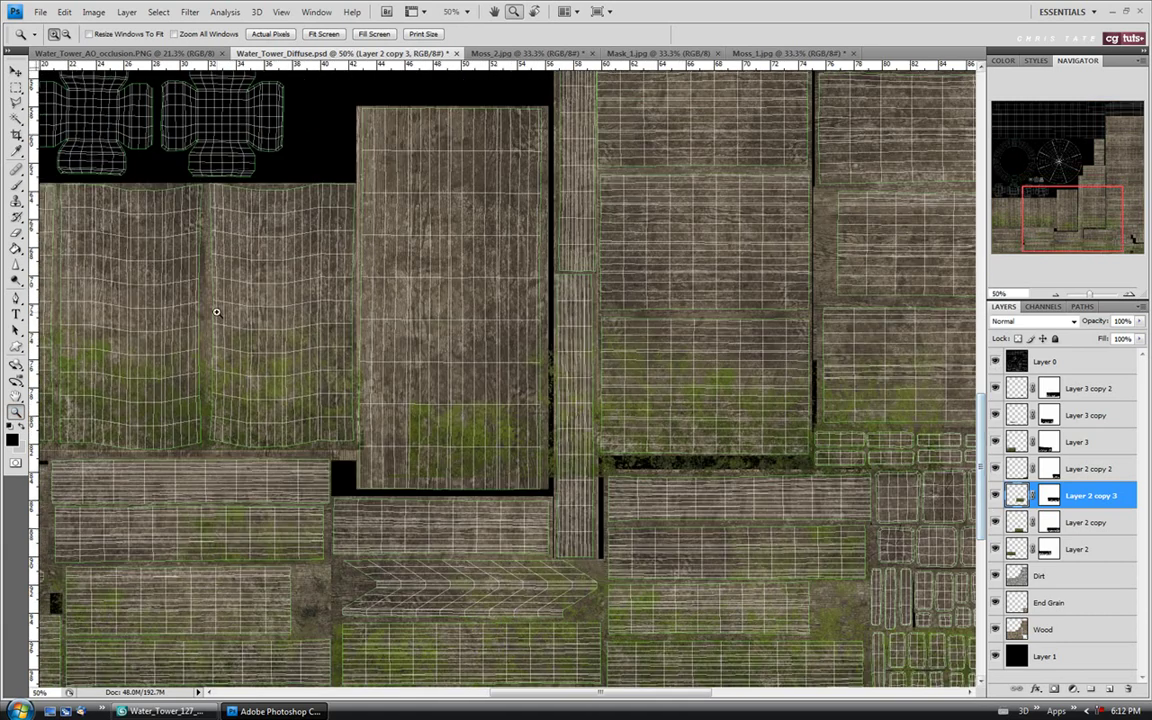
{"action": "key", "text": "v"}
{"action": "left_click_drag", "start_coordinate": [598, 415], "coordinate": [661, 502]}
Step: Scale the duplicated moss proportionally to 102.8% and make a rectangular selection around the lower narrow vertical plank
{"action": "key", "text": "ctrl+t"}
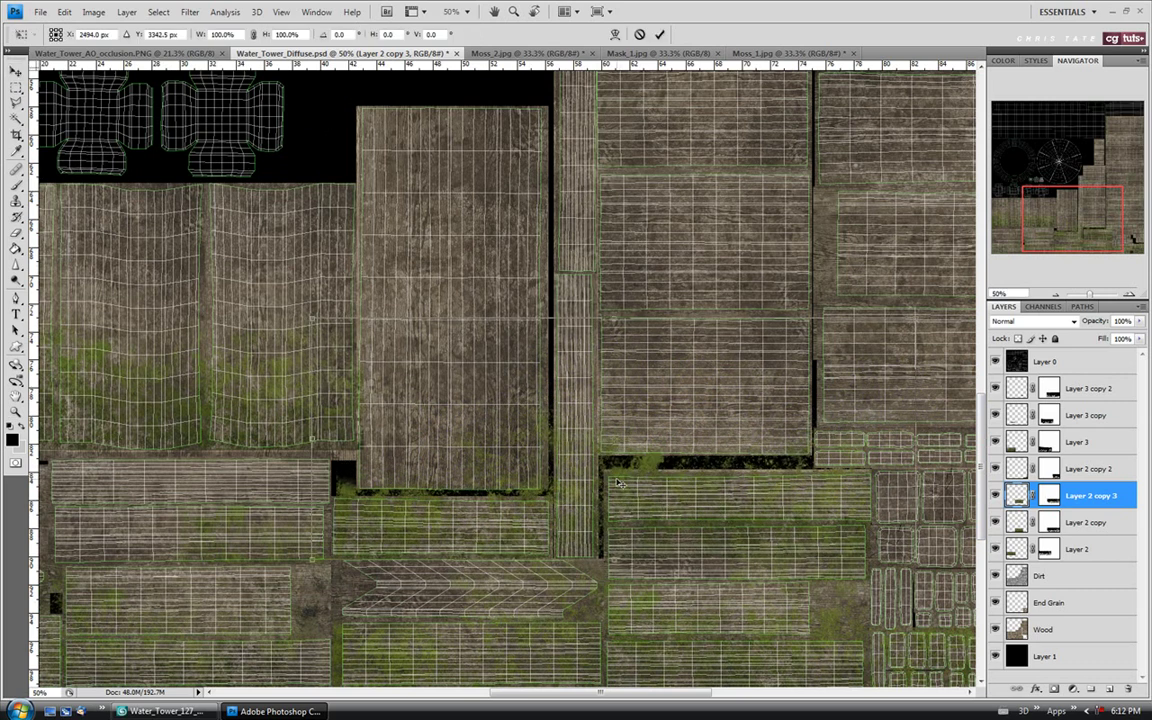
{"action": "mouse_move", "coordinate": [309, 320]}
{"action": "left_mouse_down"}
{"action": "mouse_move", "coordinate": [286, 300]}
{"action": "mouse_move", "coordinate": [285, 280]}
{"action": "mouse_move", "coordinate": [296, 304]}
{"action": "left_mouse_up"}
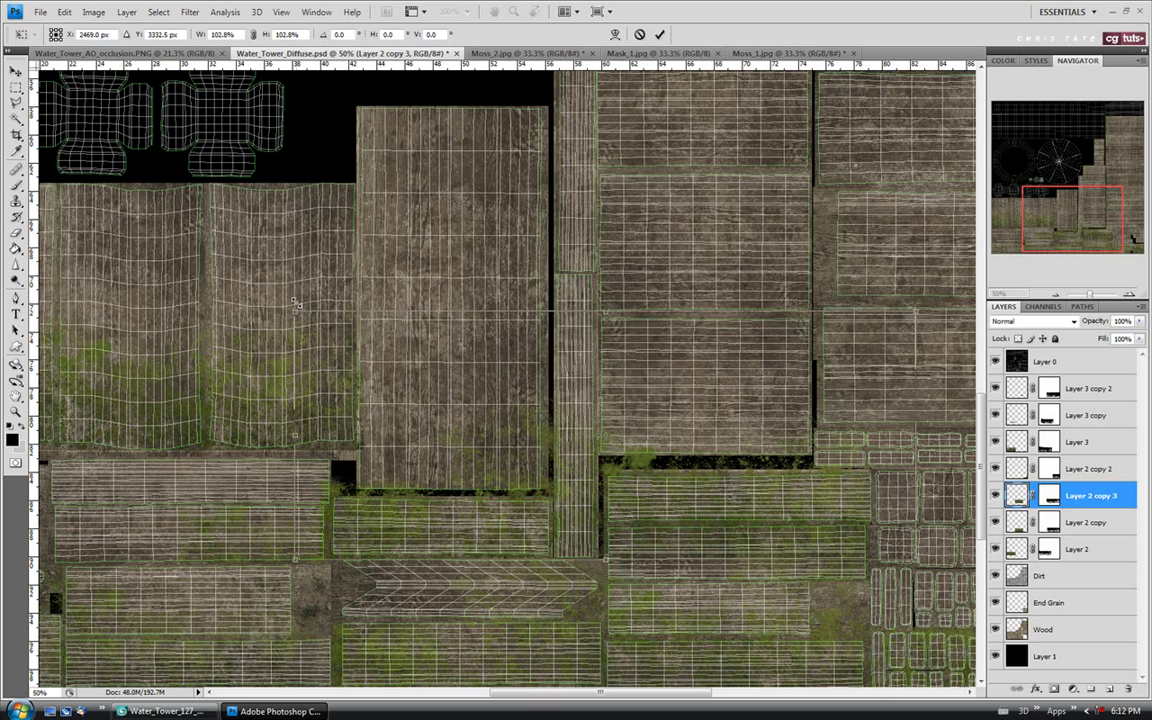
{"action": "key", "text": "Return"}
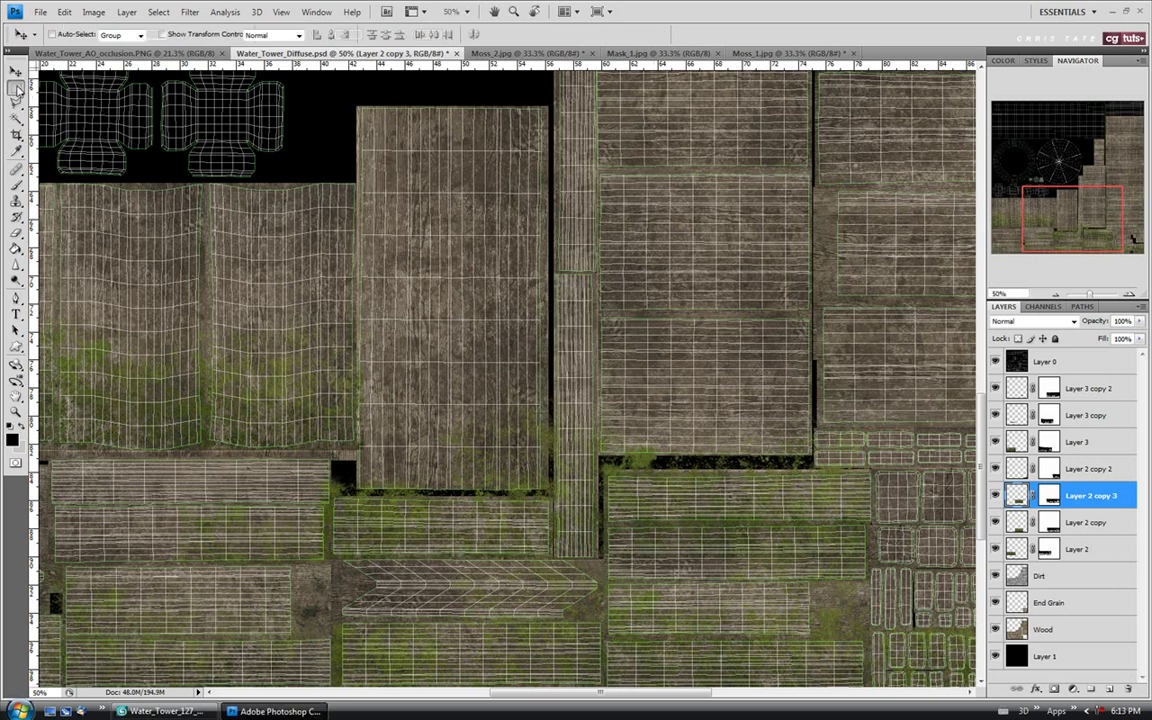
{"action": "left_click", "coordinate": [17, 89]}
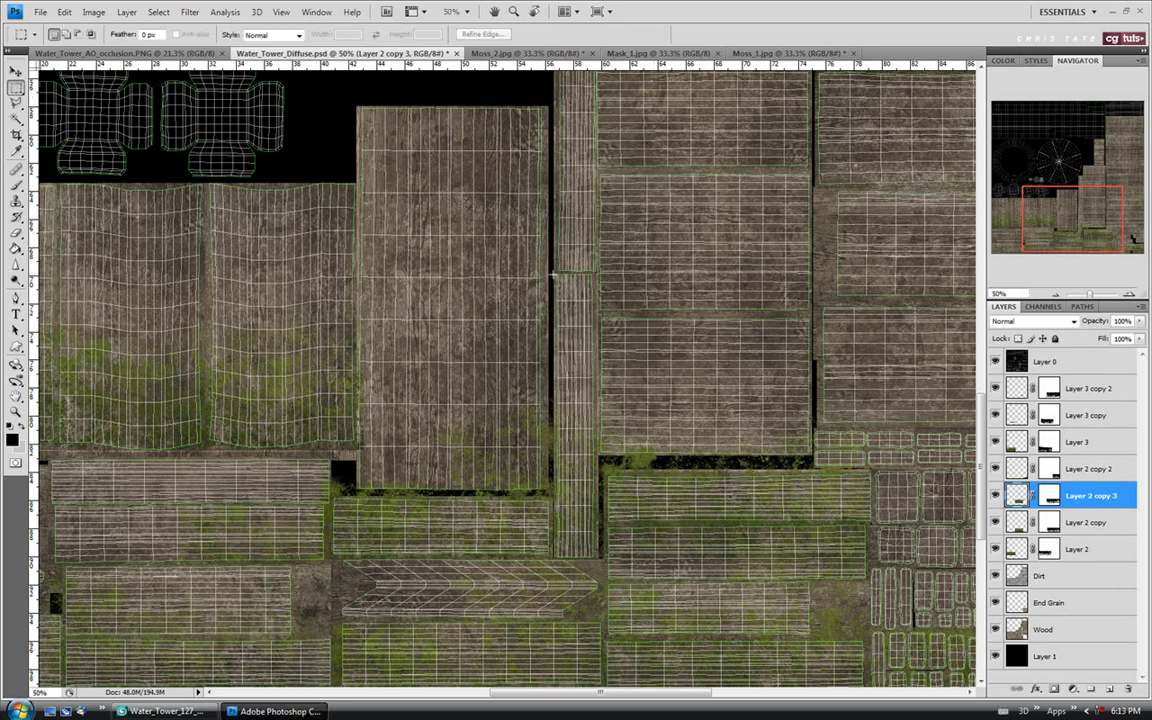
{"action": "left_click_drag", "start_coordinate": [552, 273], "coordinate": [599, 558]}
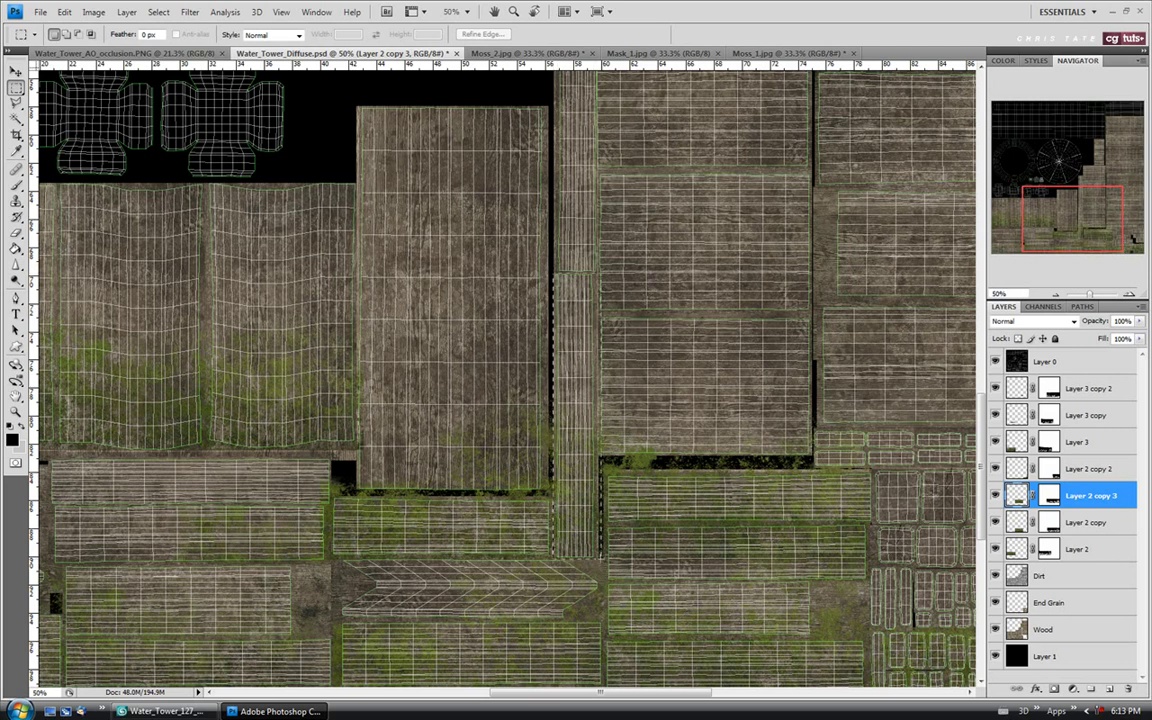
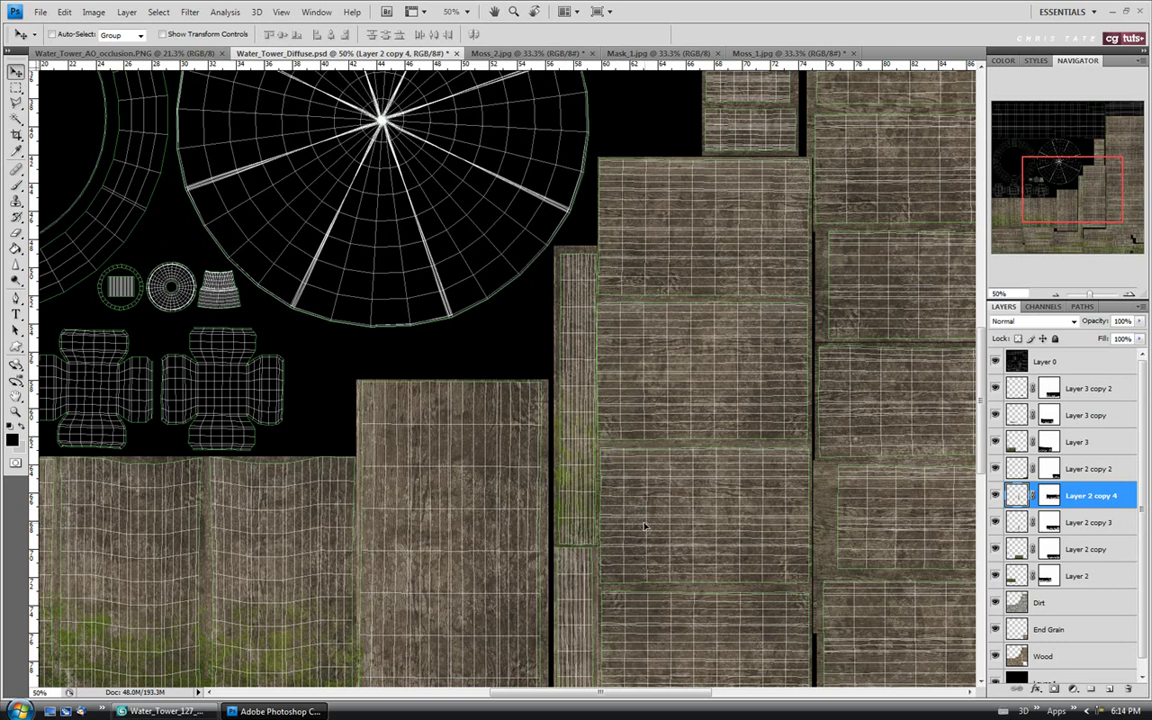
Step: Flip the moss on Layer 2 copy 4 horizontally over the upper narrow vertical plank
{"action": "key", "text": "ctrl+t"}
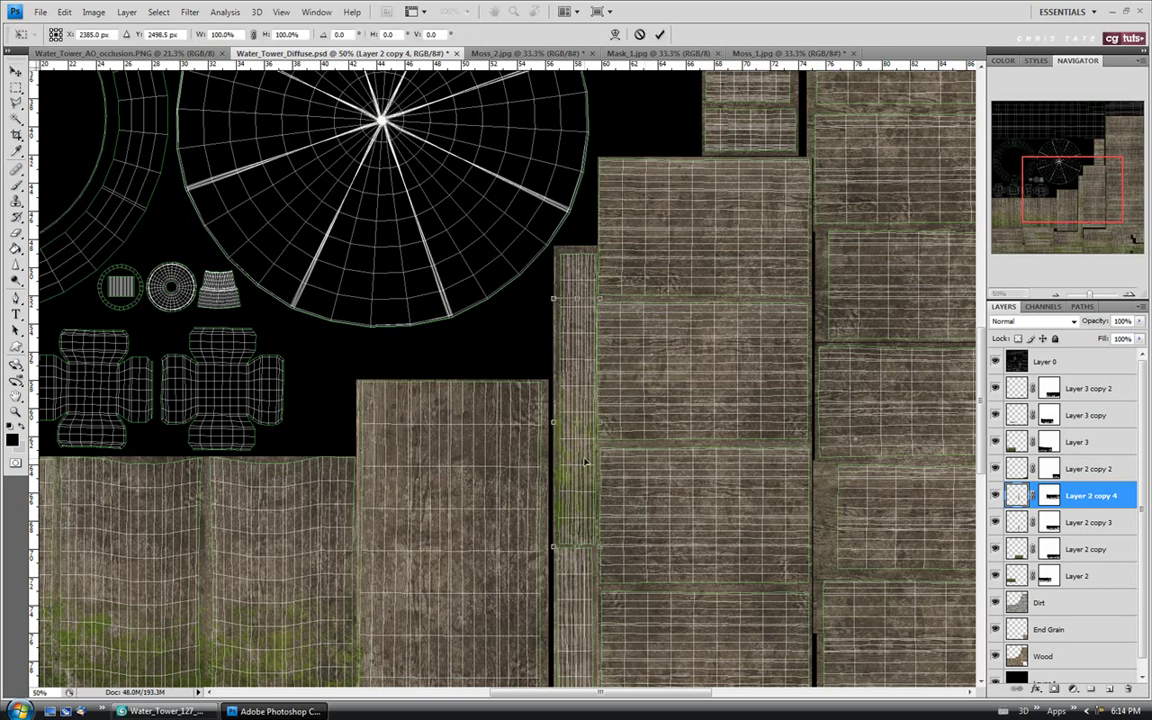
{"action": "right_click", "coordinate": [585, 461]}
{"action": "left_click", "coordinate": [632, 648]}
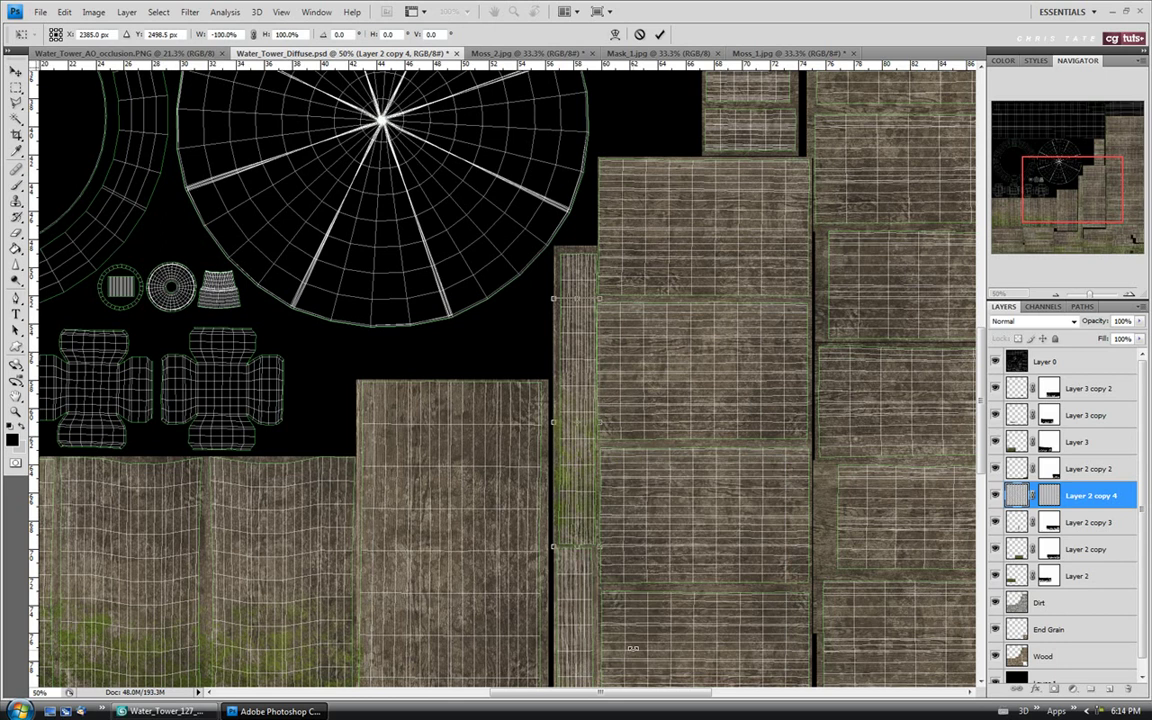
{"action": "key", "text": "Return"}
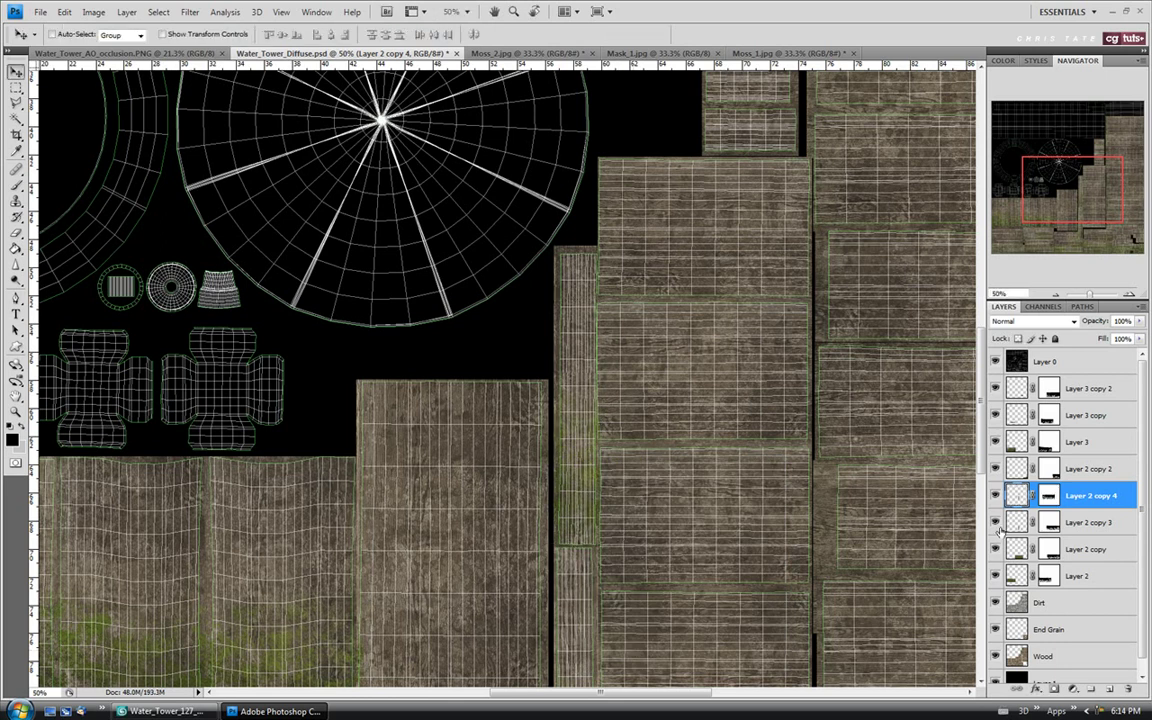
Step: Hide the Layer 0 wireframe and inspect the moss on both narrow vertical planks
{"action": "left_click", "coordinate": [995, 361]}
{"action": "scroll", "coordinate": [978, 405], "scroll_direction": "down", "scroll_amount": 3}
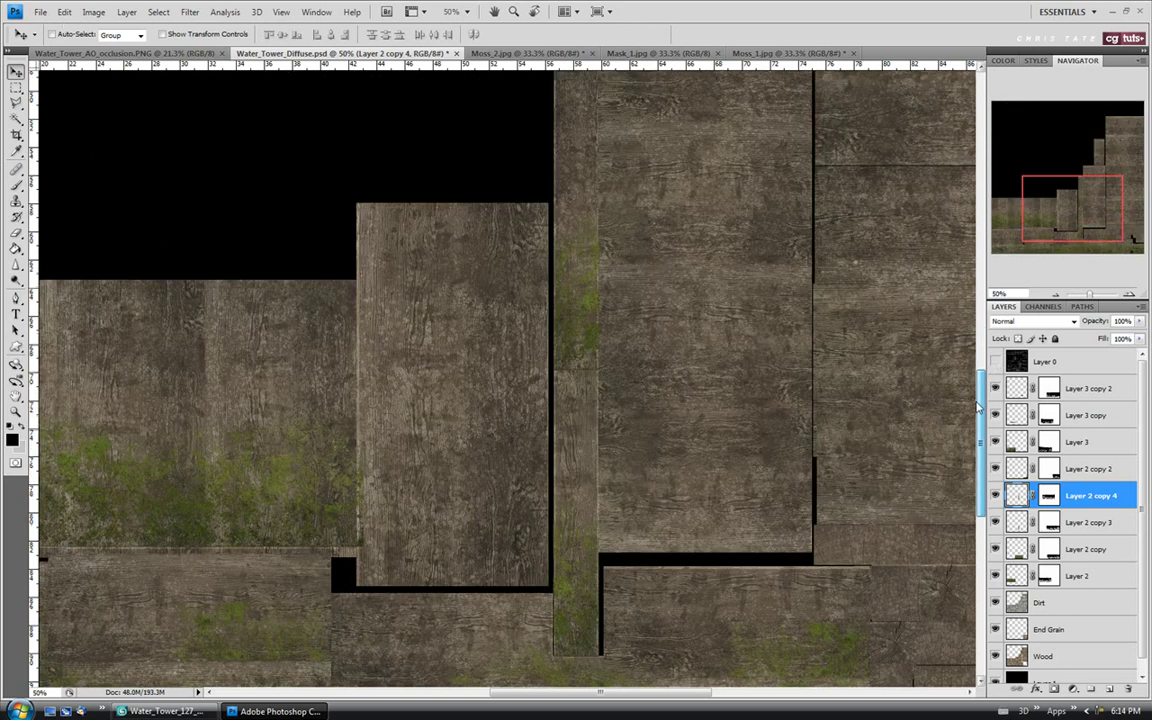
{"action": "scroll", "coordinate": [978, 405], "scroll_direction": "down", "scroll_amount": 1}
{"action": "scroll", "coordinate": [978, 410], "scroll_direction": "up", "scroll_amount": 3}
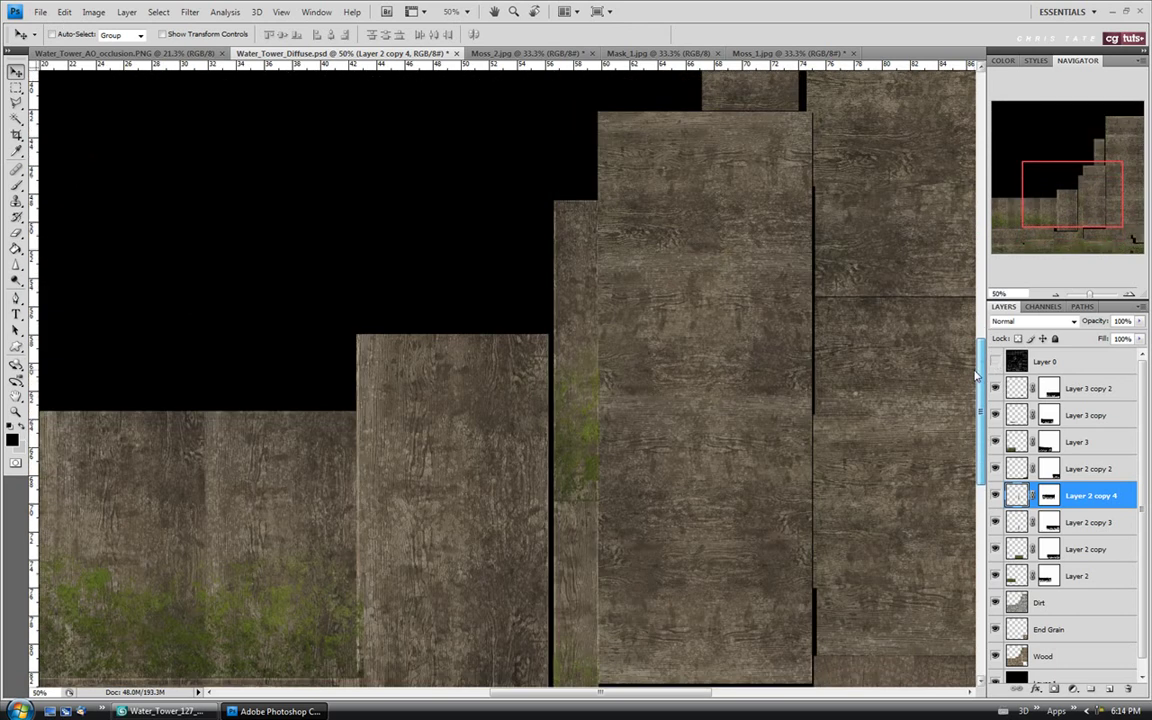
Step: Show the Layer 0 wireframe and duplicate the Layer 2 copy moss layer within Water_Tower_Diffuse.psd
{"action": "scroll", "coordinate": [978, 374], "scroll_direction": "up", "scroll_amount": 7}
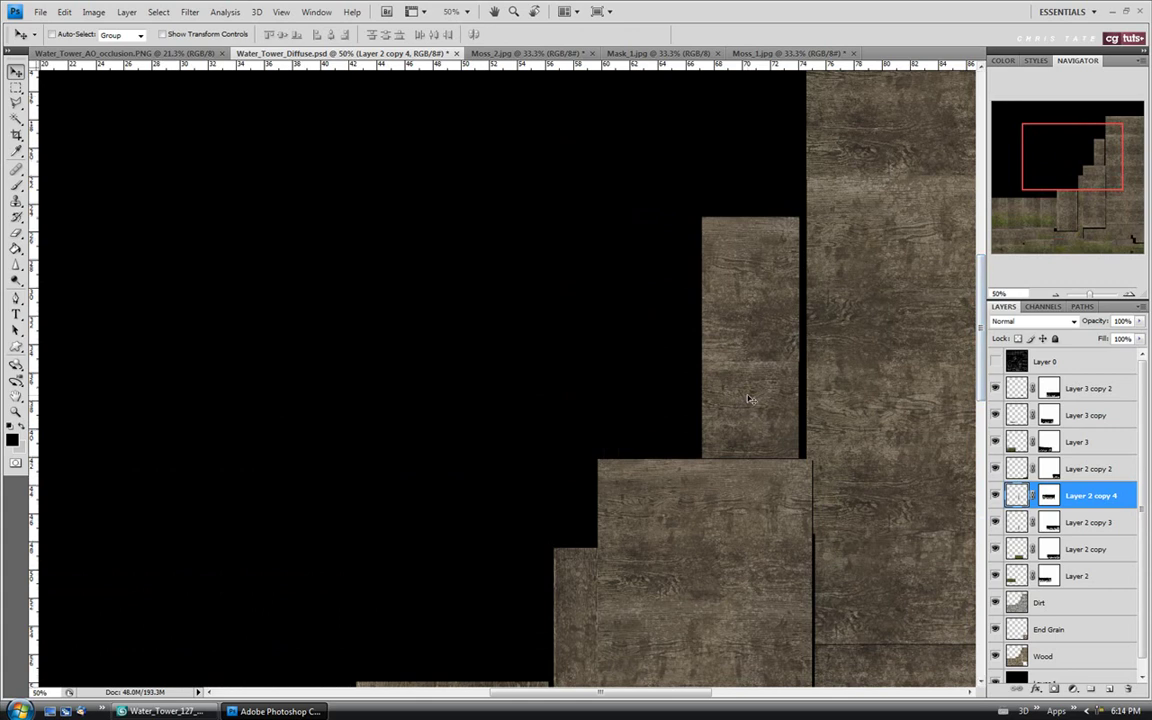
{"action": "left_click", "coordinate": [1016, 366]}
{"action": "left_click", "coordinate": [995, 361]}
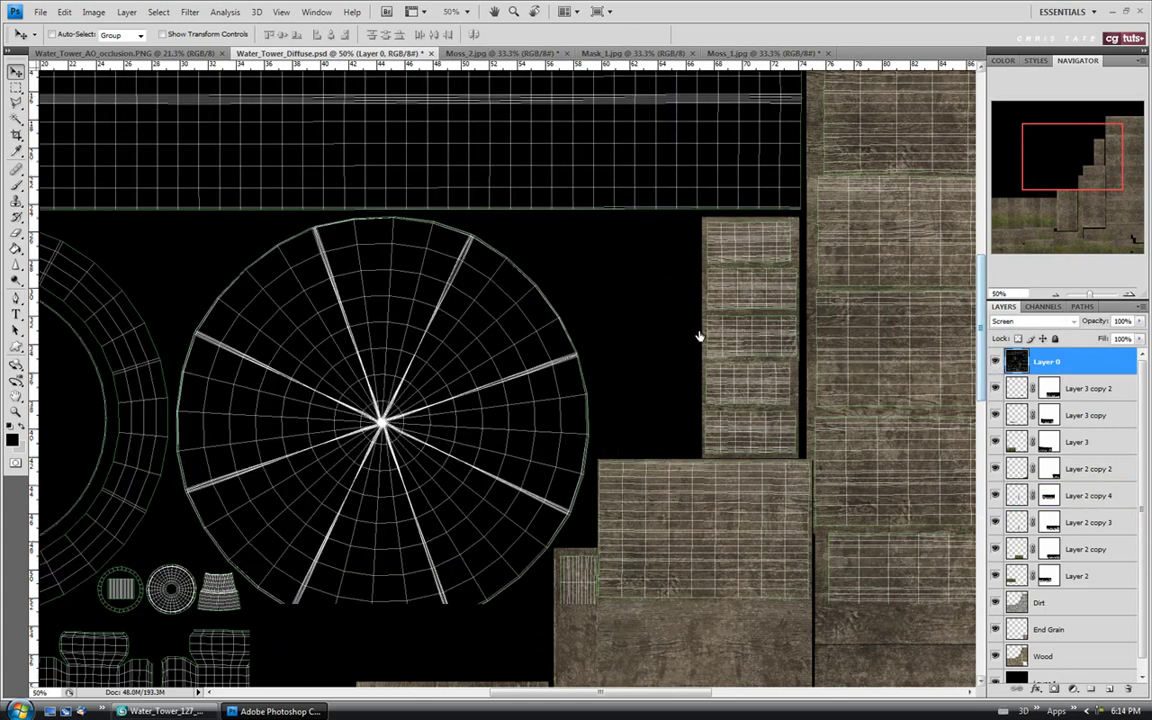
{"action": "left_click_drag", "start_coordinate": [572, 697], "coordinate": [625, 697]}
{"action": "left_click", "coordinate": [1003, 579]}
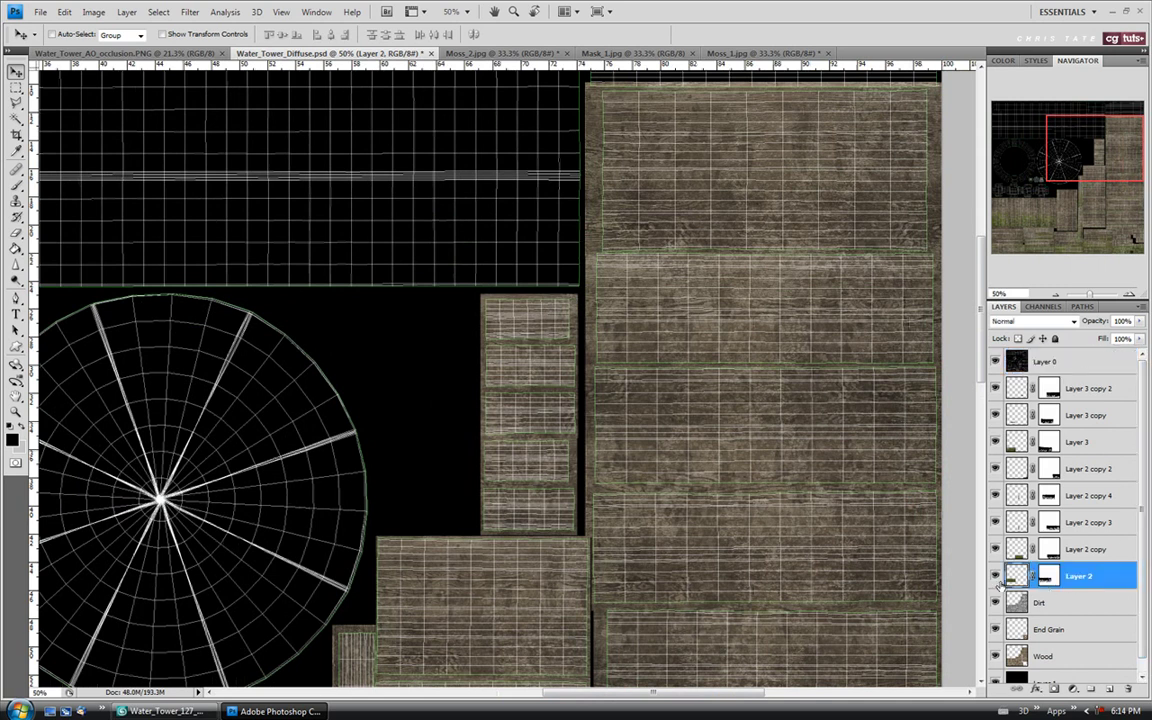
{"action": "left_click", "coordinate": [1075, 555]}
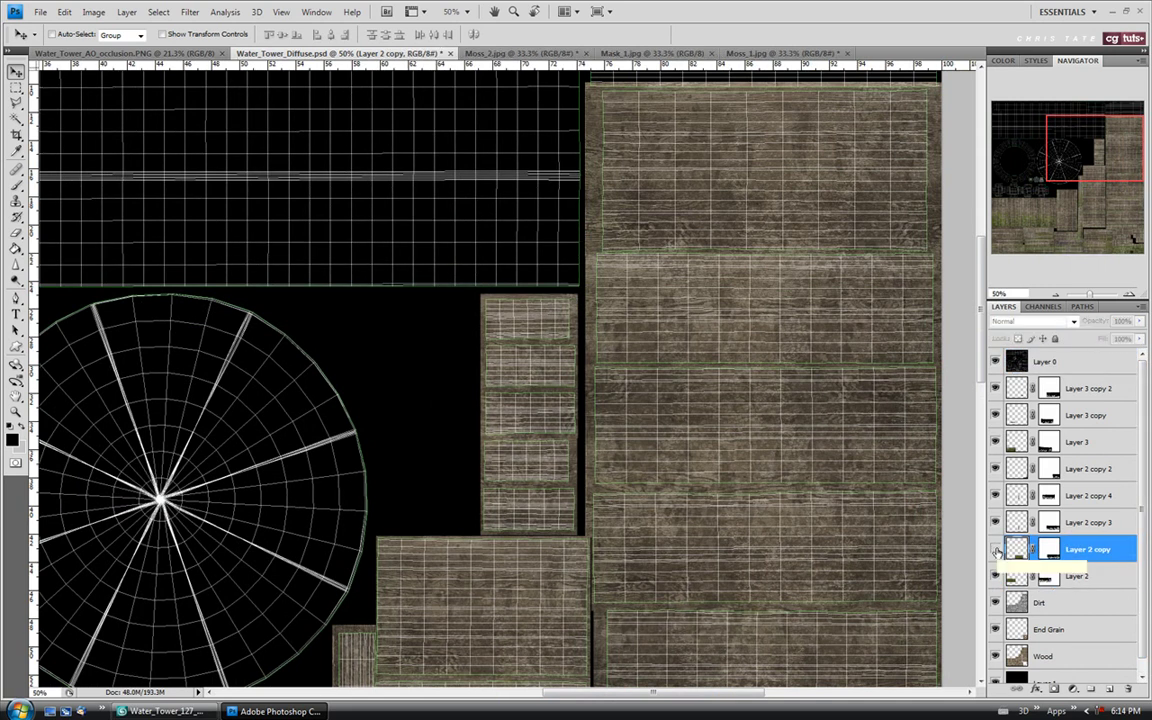
{"action": "right_click", "coordinate": [1080, 550]}
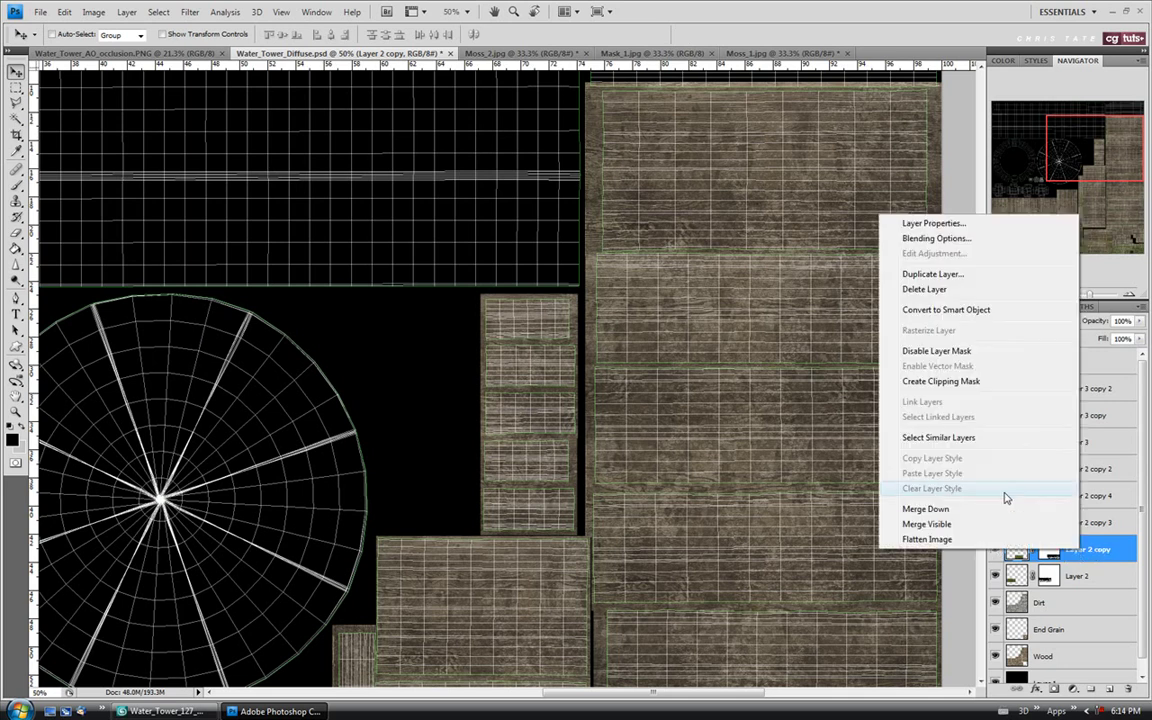
{"action": "left_click", "coordinate": [942, 279]}
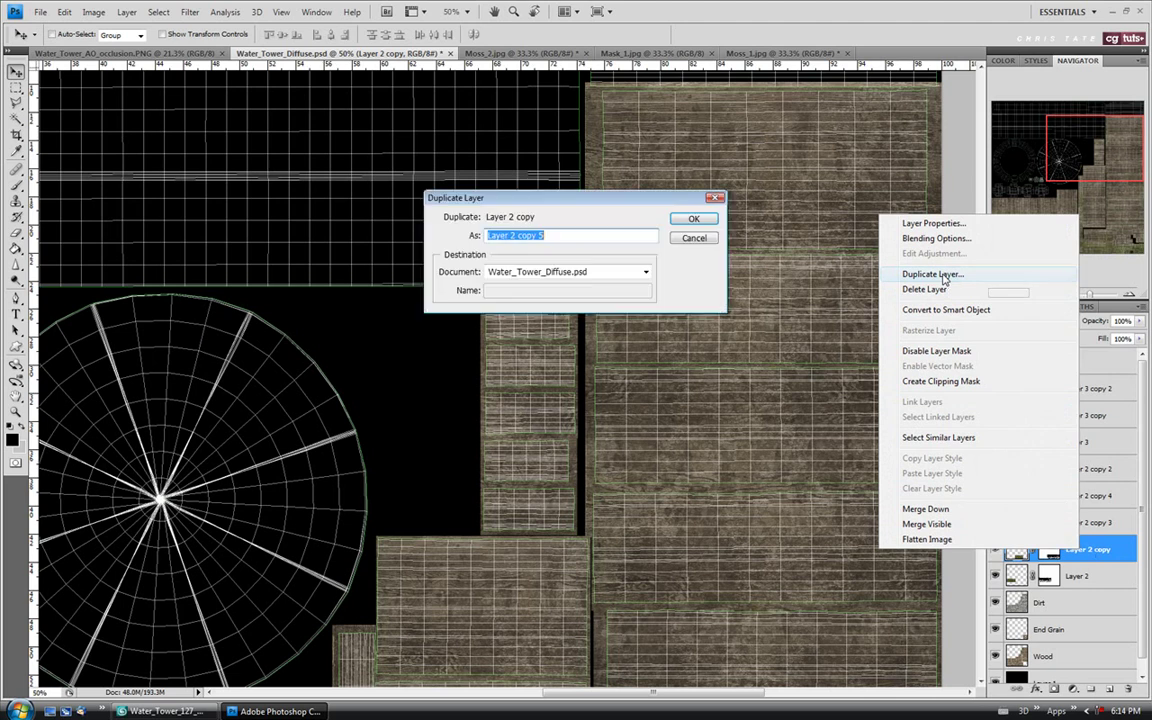
{"action": "left_click", "coordinate": [704, 220]}
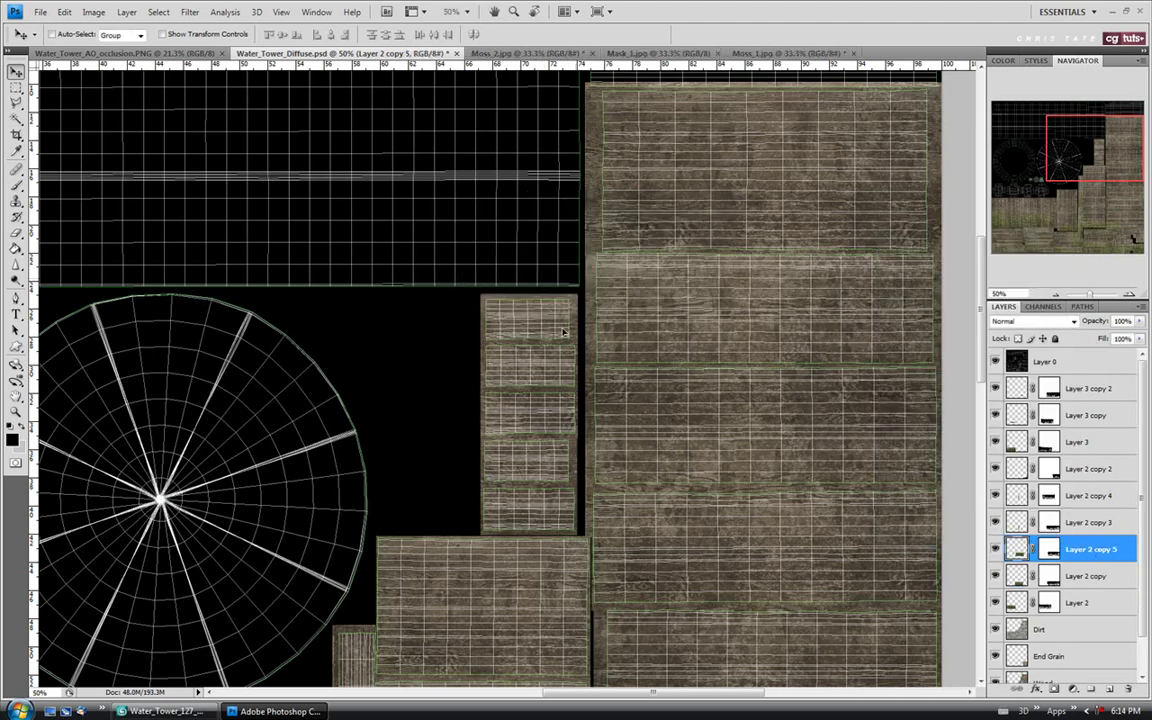
Step: Move the duplicated moss over the lower end of the small upper vertical plank and hide the Layer 0 wireframe
{"action": "left_click_drag", "start_coordinate": [566, 377], "coordinate": [422, 410]}
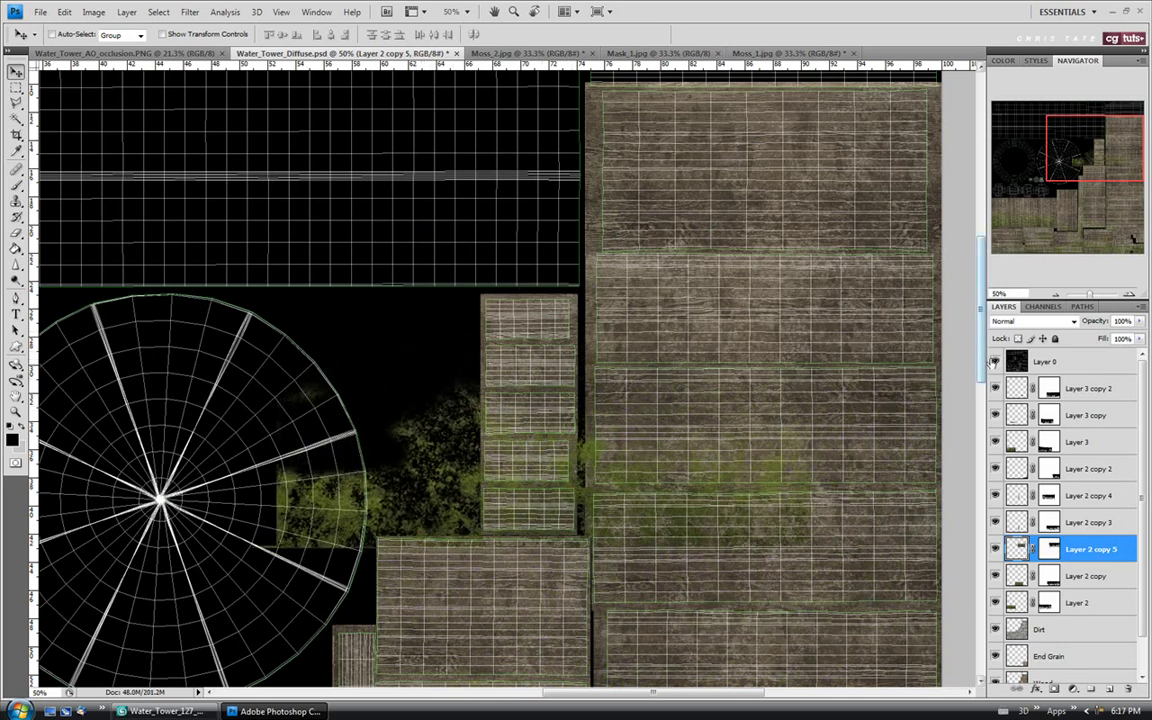
{"action": "left_click", "coordinate": [995, 361]}
{"action": "left_click_drag", "start_coordinate": [527, 480], "coordinate": [415, 470]}
Step: Select the small upper vertical plank rectangularly, invert the selection, delete the duplicated moss outside the plank, and deselect
{"action": "left_click", "coordinate": [16, 87]}
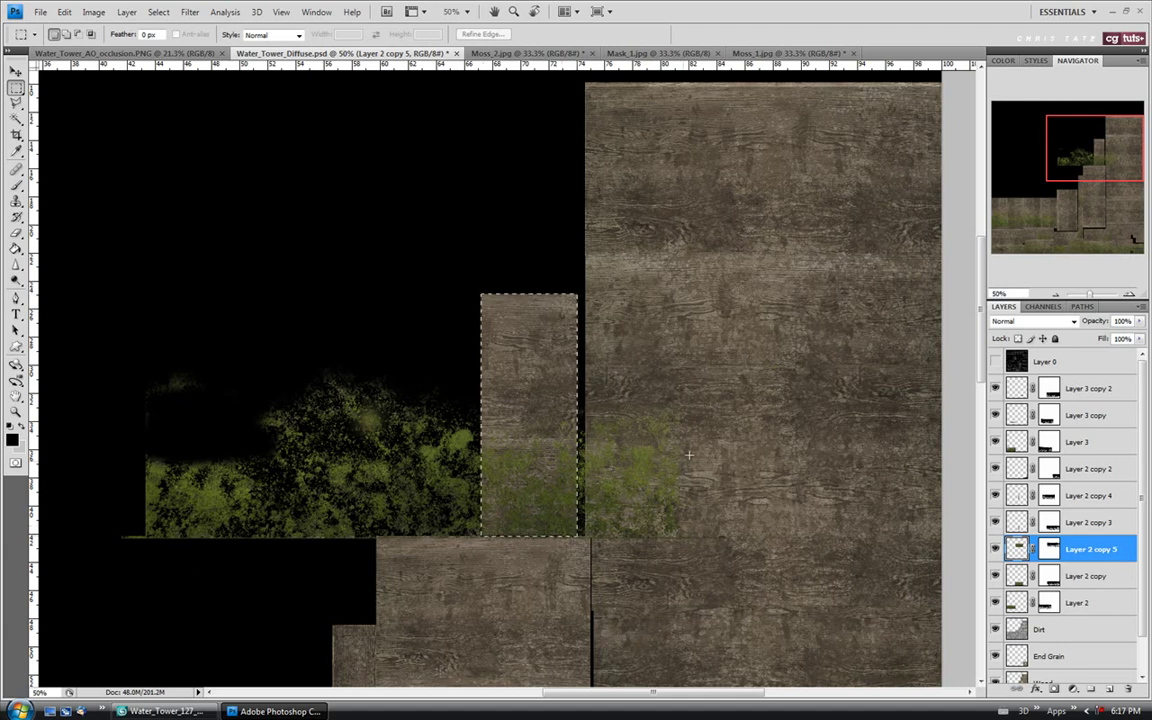
{"action": "key", "text": "ctrl+shift+i"}
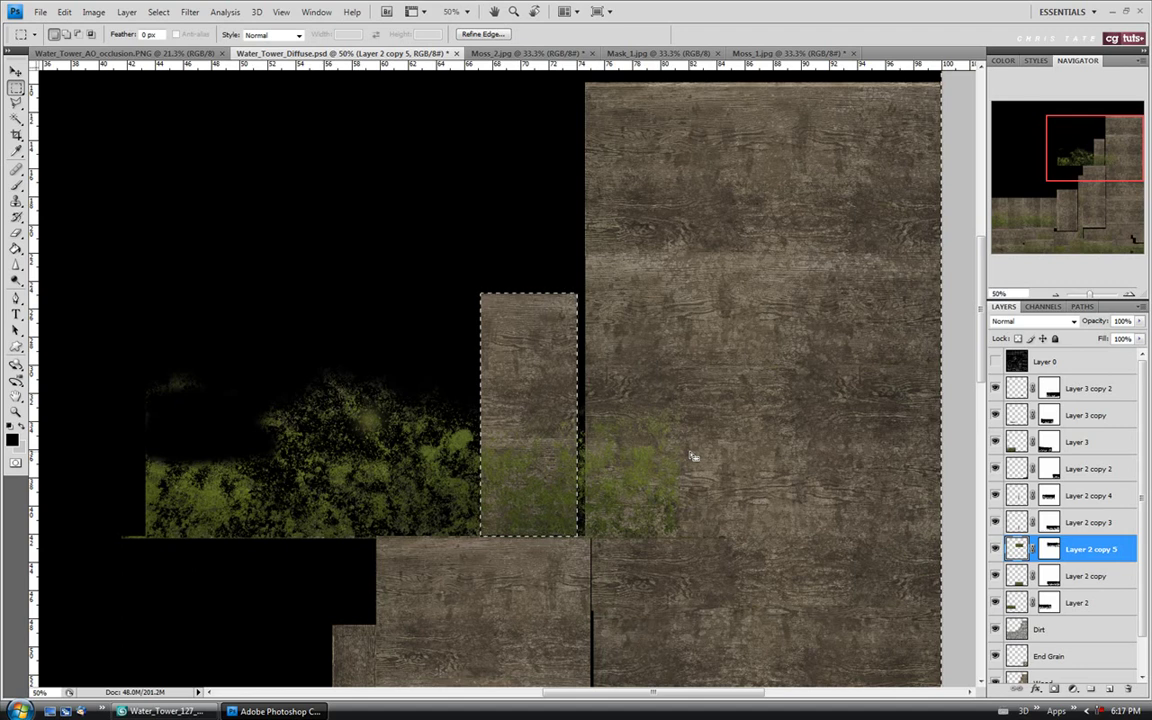
{"action": "key", "text": "Delete"}
{"action": "key", "text": "ctrl+d"}
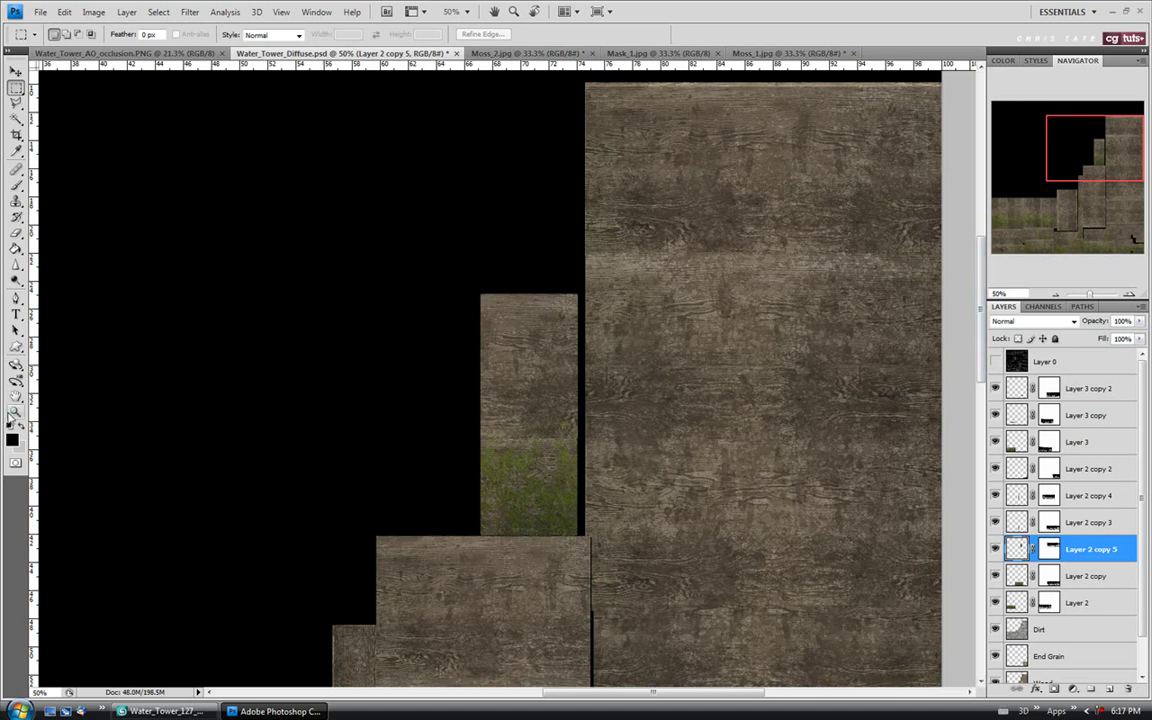
Step: Save the Water_Tower_Diffuse.psd texture and switch to 3ds Max
{"action": "key", "text": "z"}
{"action": "left_click", "coordinate": [323, 34]}
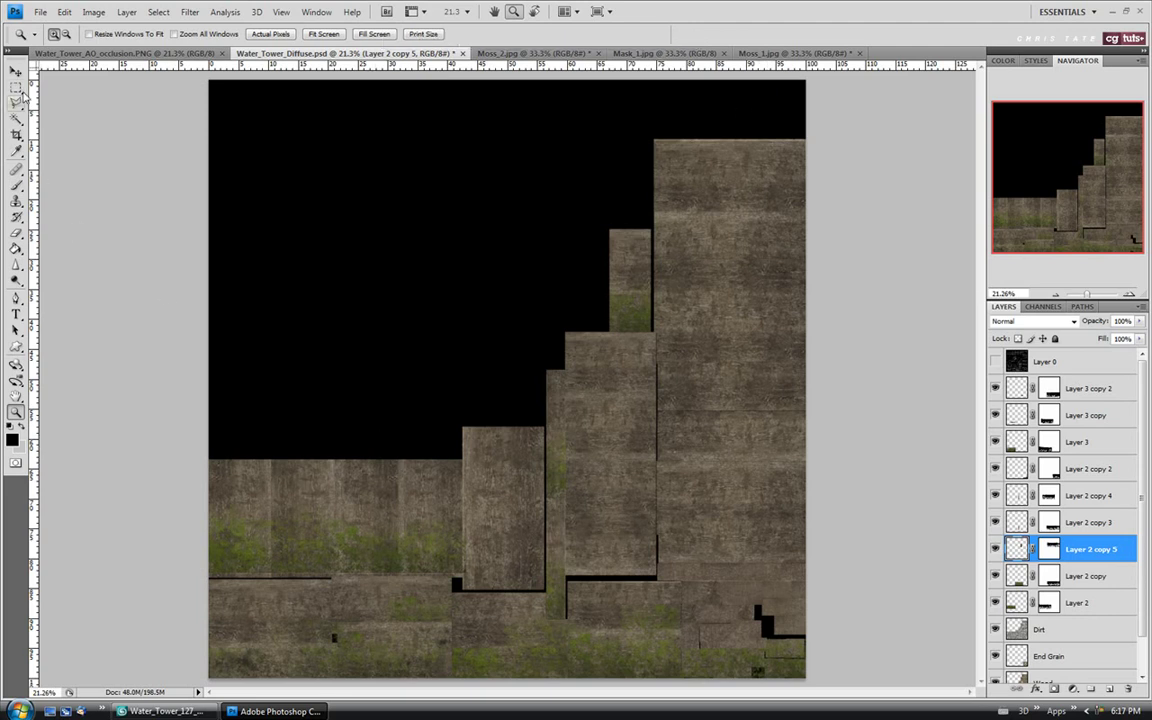
{"action": "left_click", "coordinate": [40, 11]}
{"action": "left_click", "coordinate": [53, 185]}
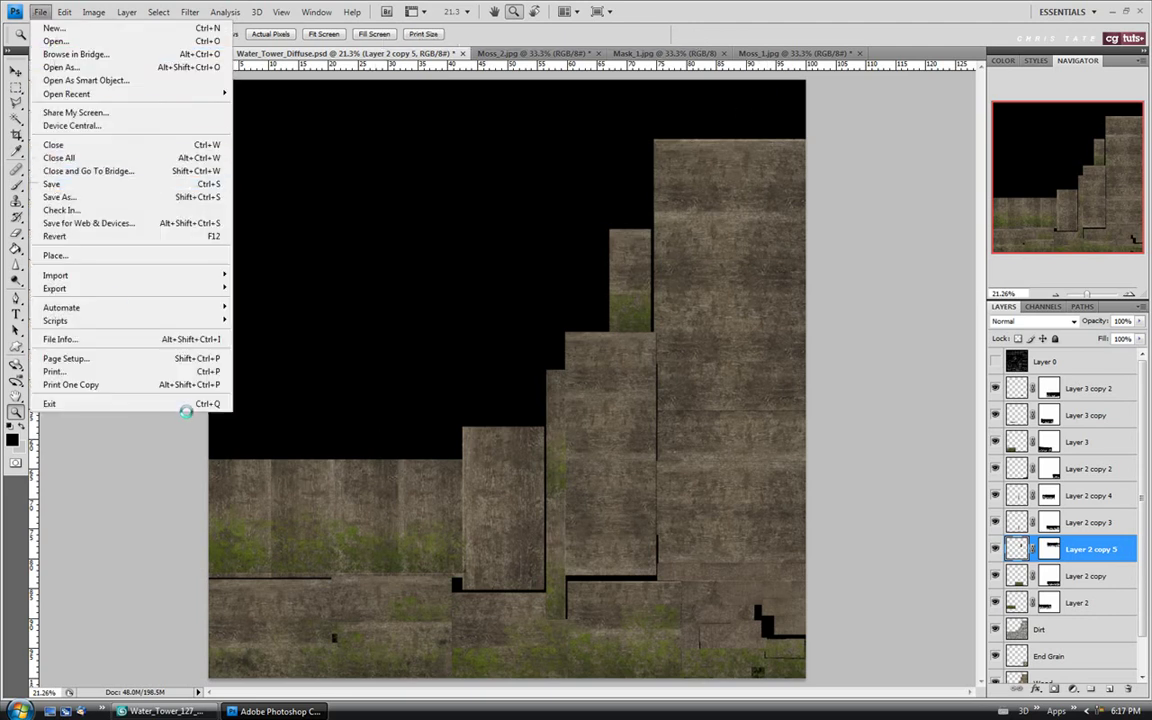
{"action": "key", "text": "alt+Tab"}
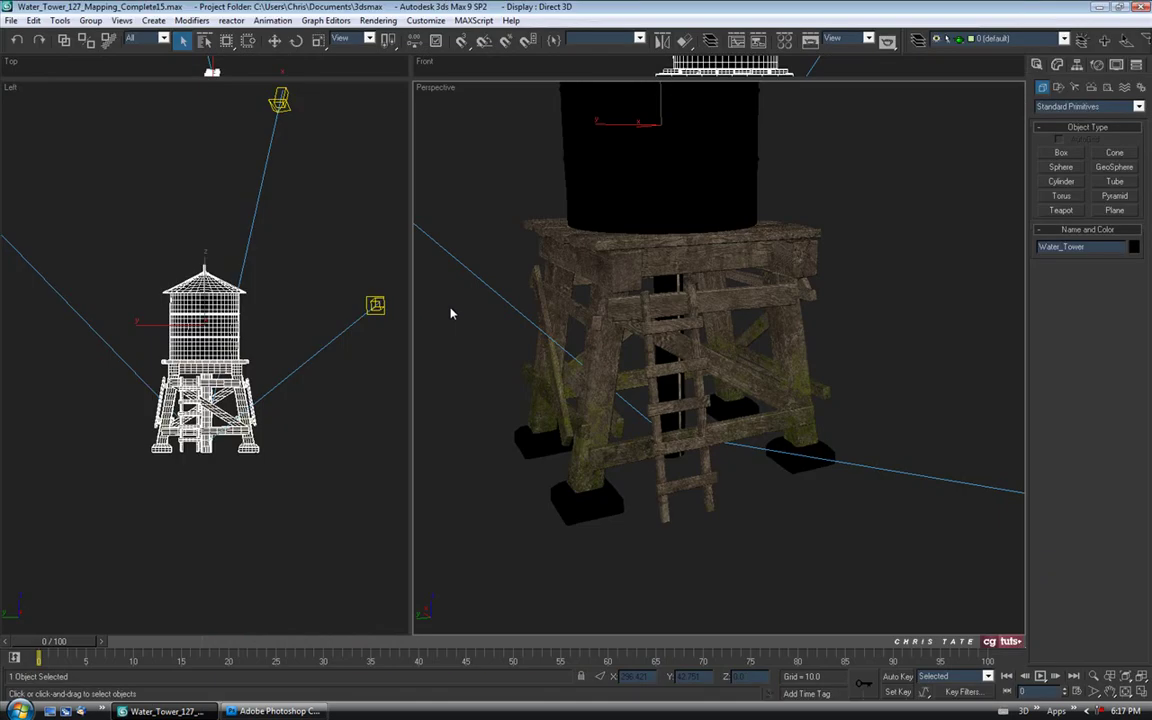
Step: Frame the tower's wooden base and ladder in the perspective view and preview them with ActiveShade
{"action": "scroll", "coordinate": [588, 510], "scroll_direction": "up", "scroll_amount": 5}
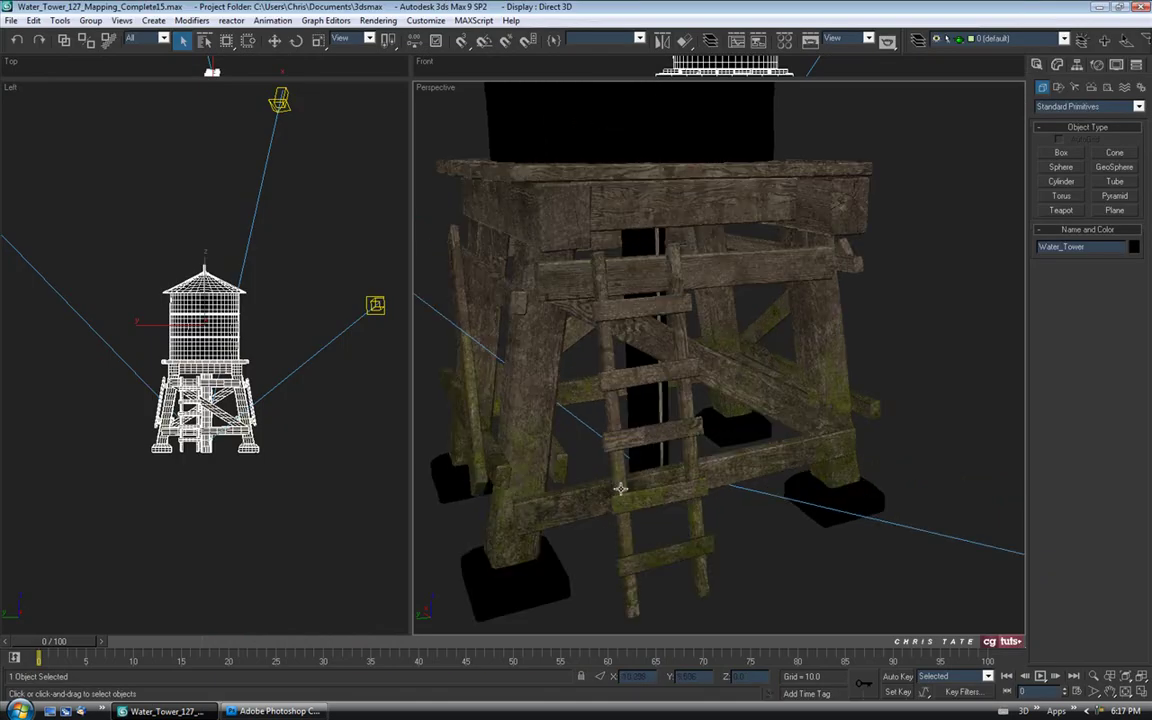
{"action": "scroll", "coordinate": [600, 408], "scroll_direction": "up", "scroll_amount": 2}
{"action": "left_click_drag", "start_coordinate": [706, 418], "coordinate": [670, 458]}
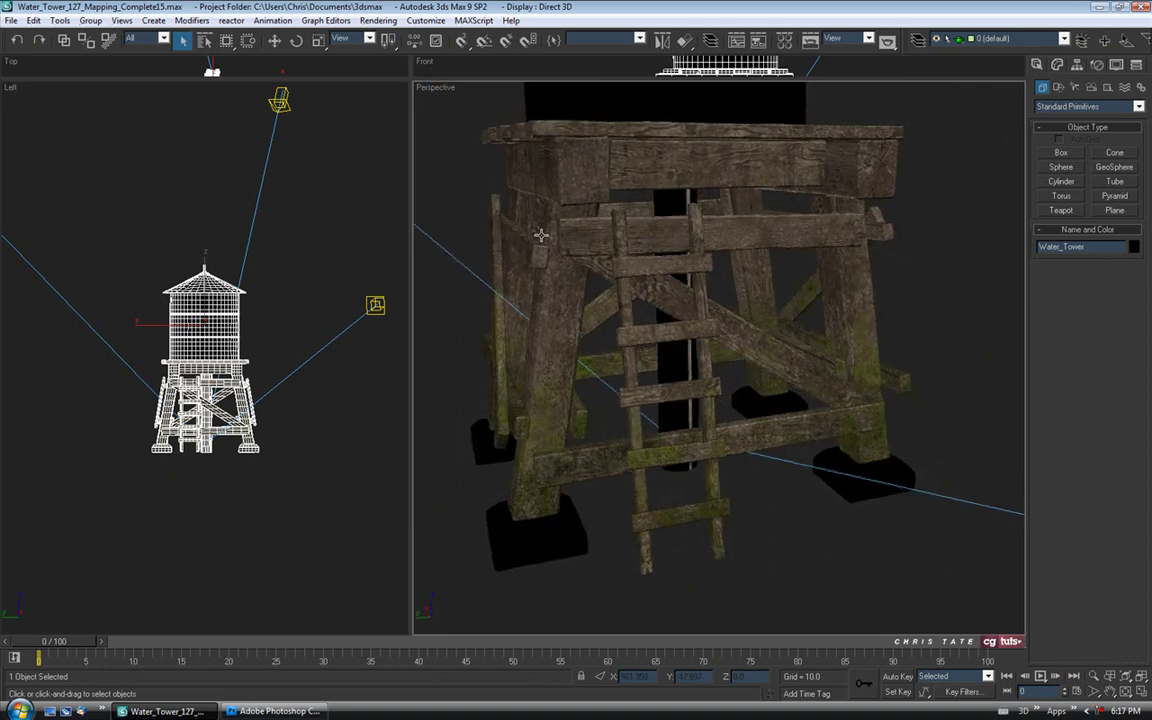
{"action": "left_click", "coordinate": [434, 87]}
{"action": "mouse_move", "coordinate": [500, 96]}
{"action": "left_click", "coordinate": [618, 268]}
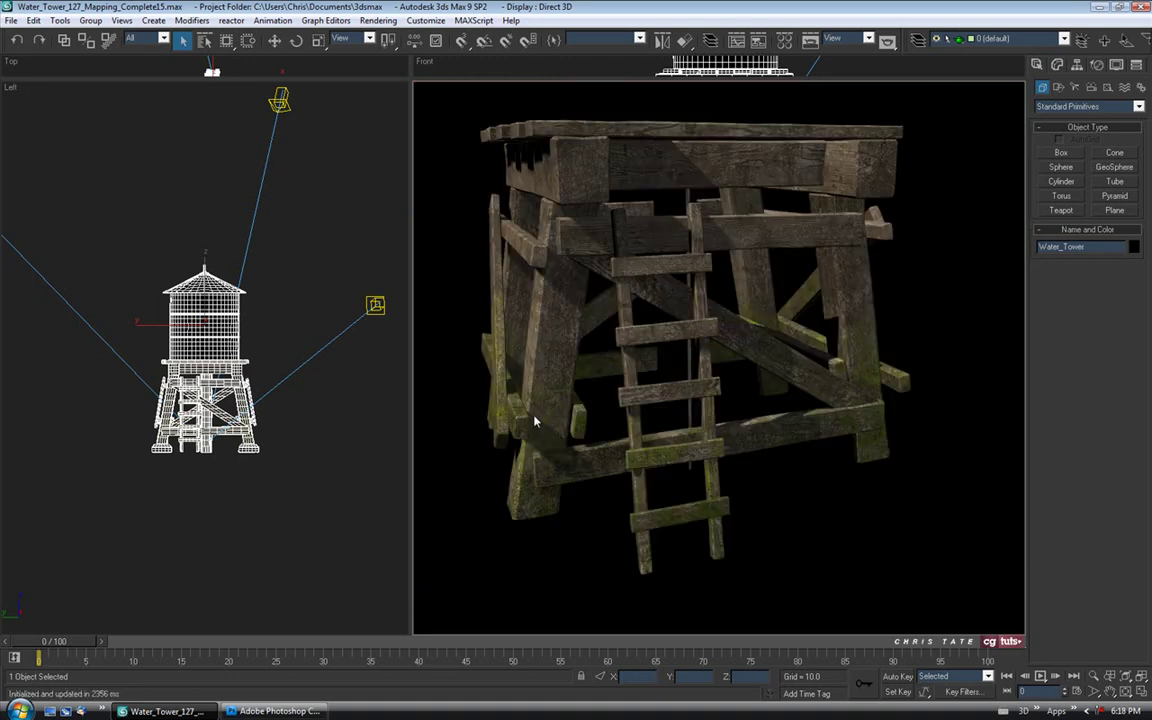
Step: Close the ActiveShade preview and render the wooden base with ActiveShade again from a different angle
{"action": "left_click", "coordinate": [428, 92]}
{"action": "left_click", "coordinate": [515, 24]}
{"action": "left_click_drag", "start_coordinate": [735, 404], "coordinate": [719, 352]}
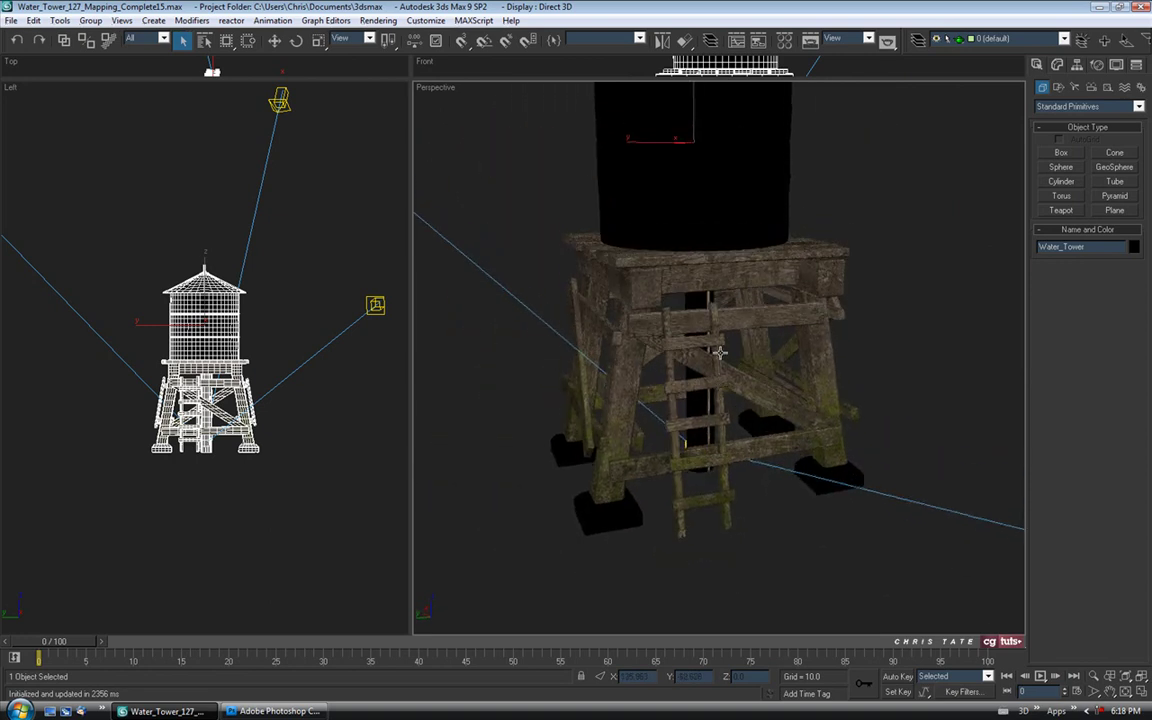
{"action": "left_click_drag", "start_coordinate": [837, 239], "coordinate": [757, 393]}
{"action": "left_click", "coordinate": [441, 88]}
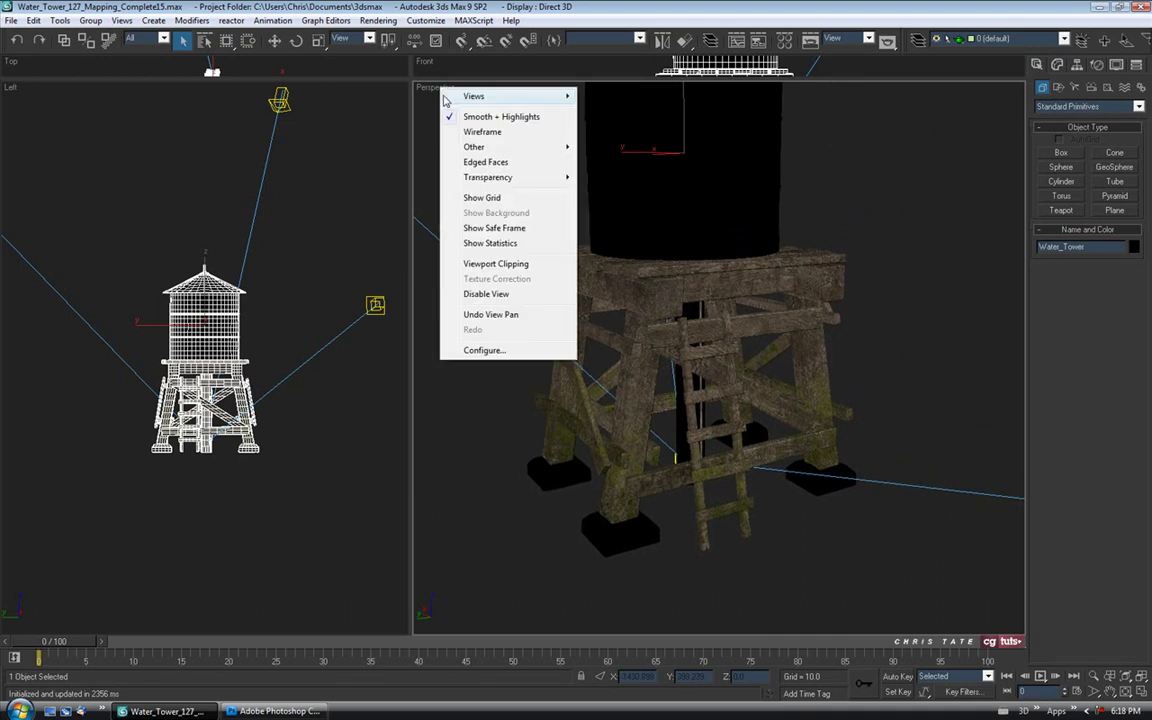
{"action": "mouse_move", "coordinate": [530, 96]}
{"action": "left_click", "coordinate": [638, 267]}
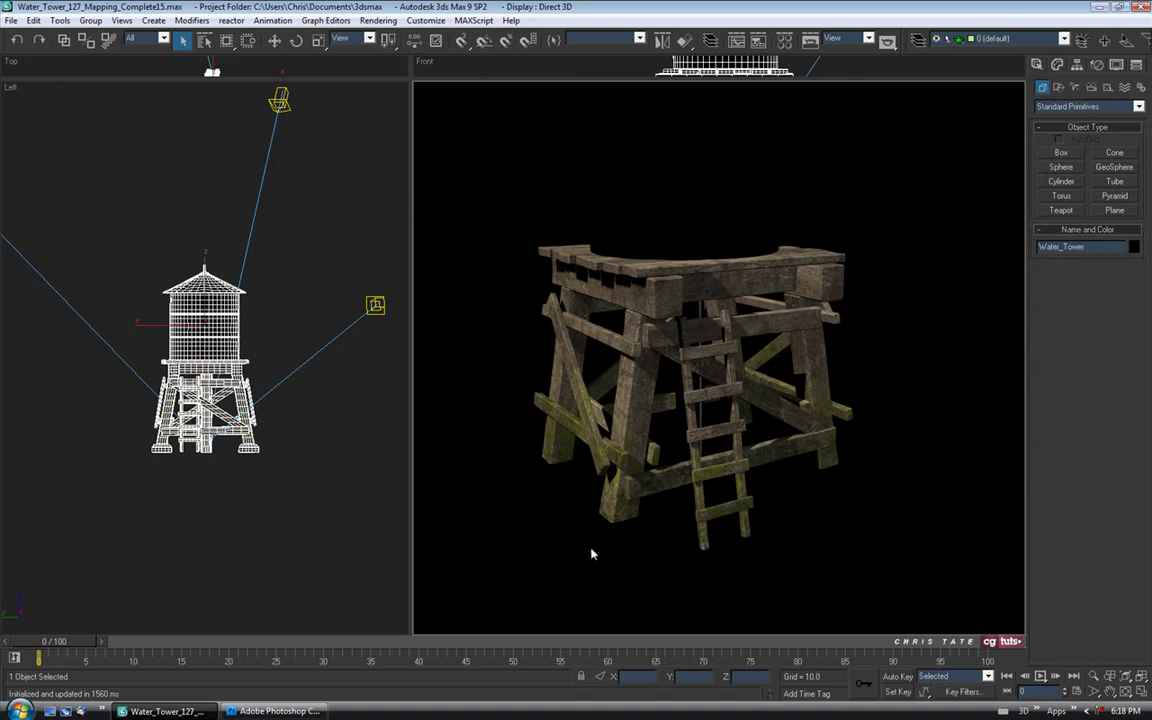
Step: Save the scene as the incremented file Water_Tower_127_Mapping_Complete16.max
{"action": "left_click", "coordinate": [10, 20]}
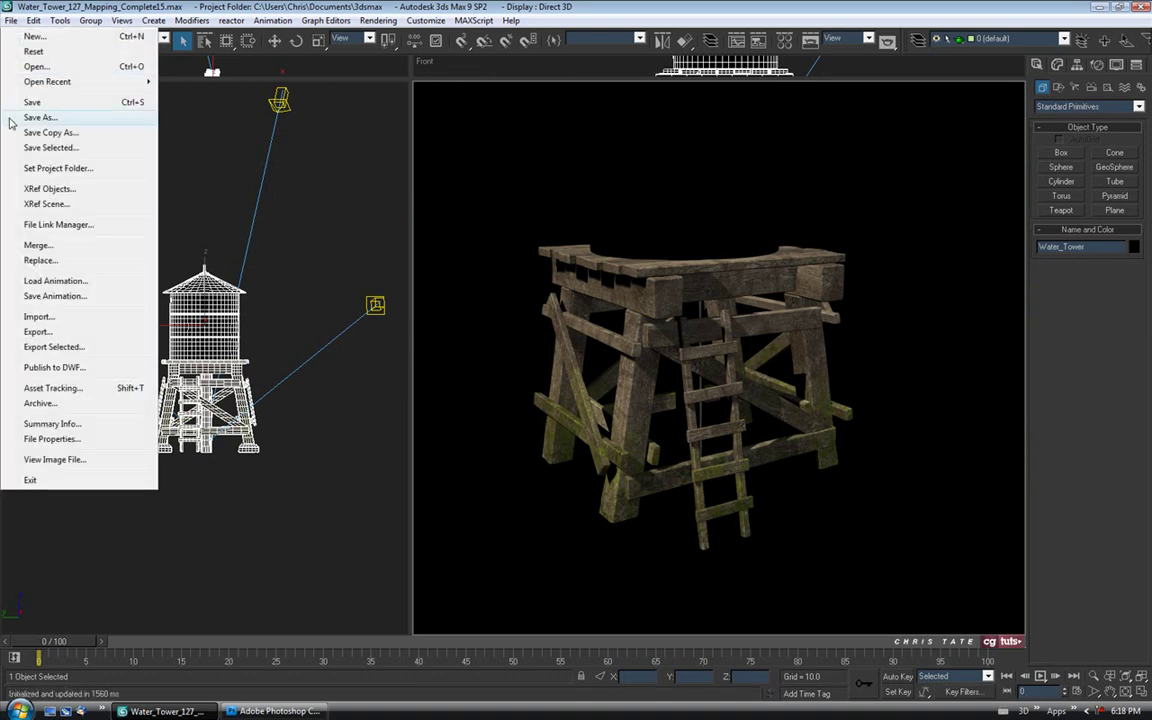
{"action": "left_click", "coordinate": [40, 115]}
{"action": "left_click", "coordinate": [316, 467]}
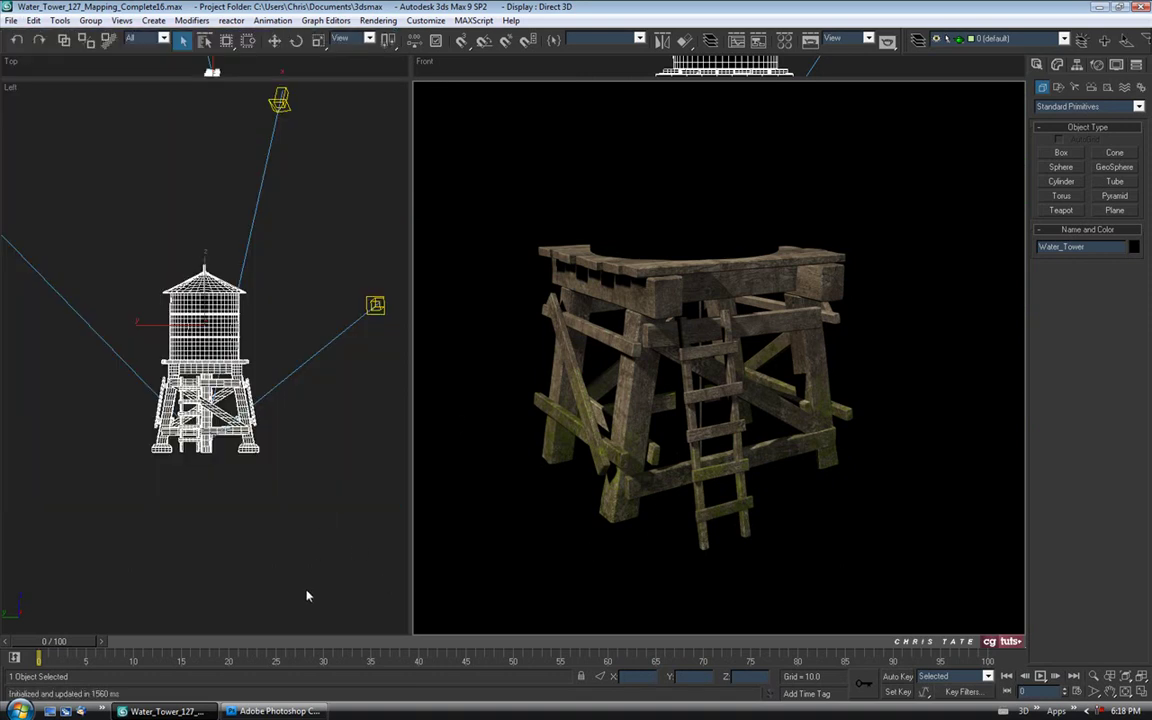
Step: Switch to Photoshop and examine the moss on the lower planks against the Layer 0 wireframe and the 3ds Max render
{"action": "left_click", "coordinate": [277, 711]}
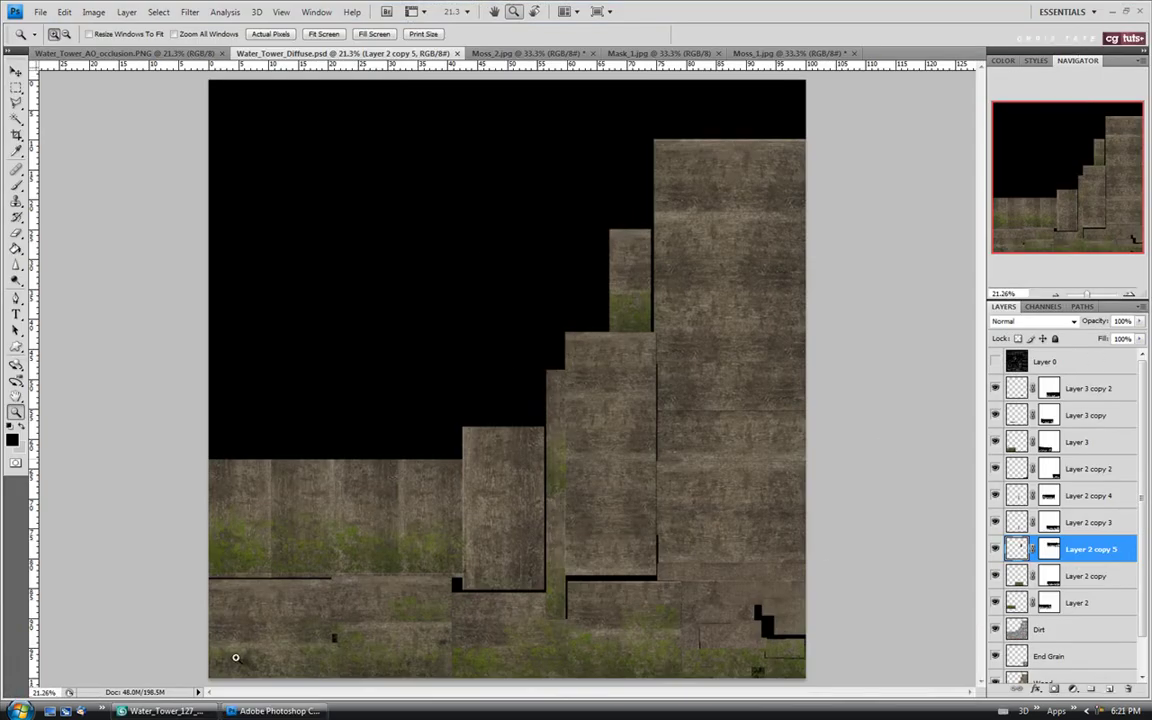
{"action": "left_click_drag", "start_coordinate": [235, 657], "coordinate": [983, 517]}
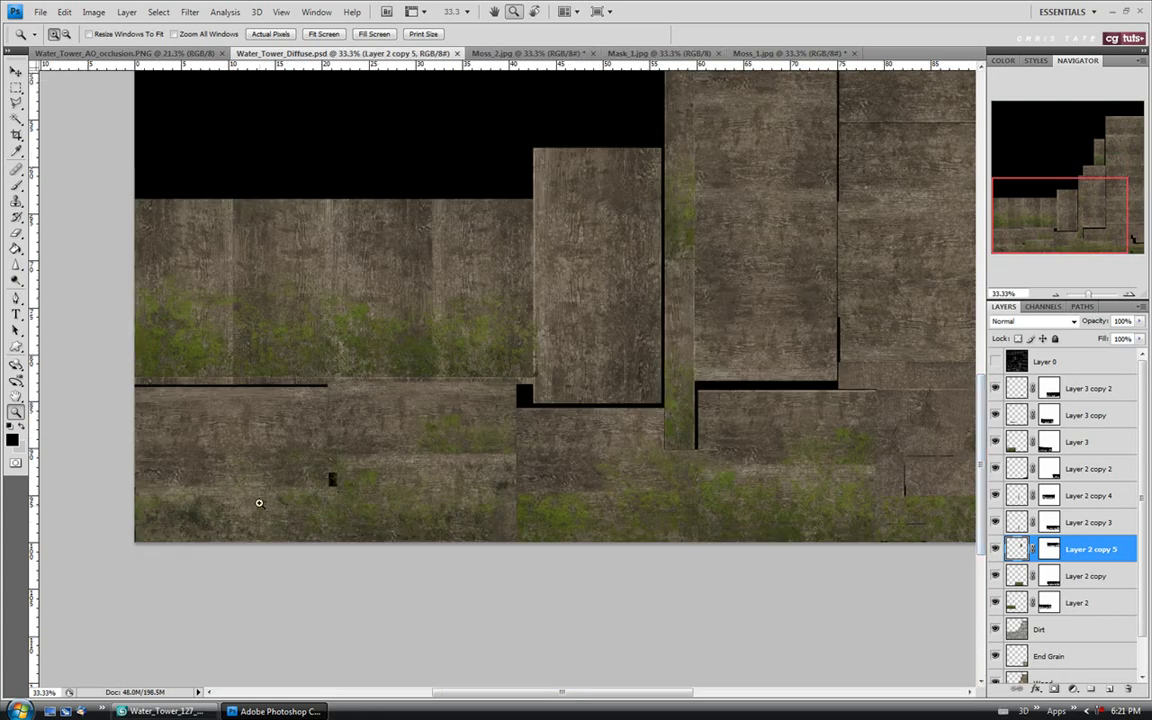
{"action": "left_click", "coordinate": [997, 362]}
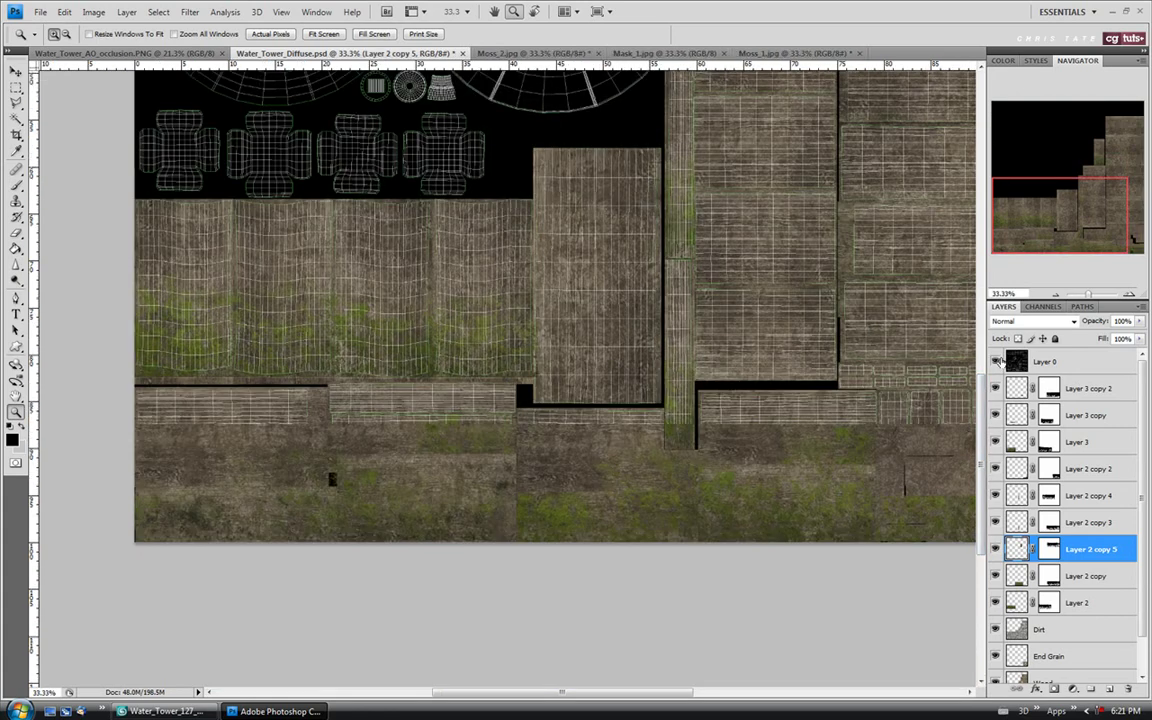
{"action": "left_click", "coordinate": [997, 362]}
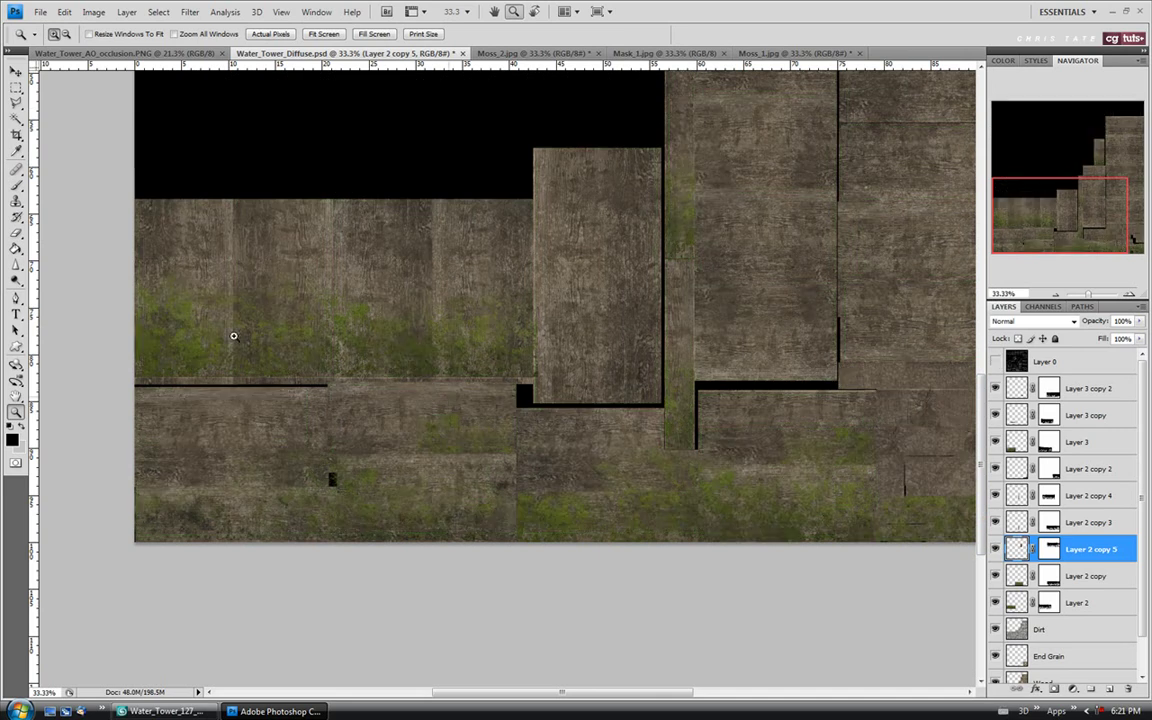
{"action": "left_click_drag", "start_coordinate": [600, 694], "coordinate": [545, 692]}
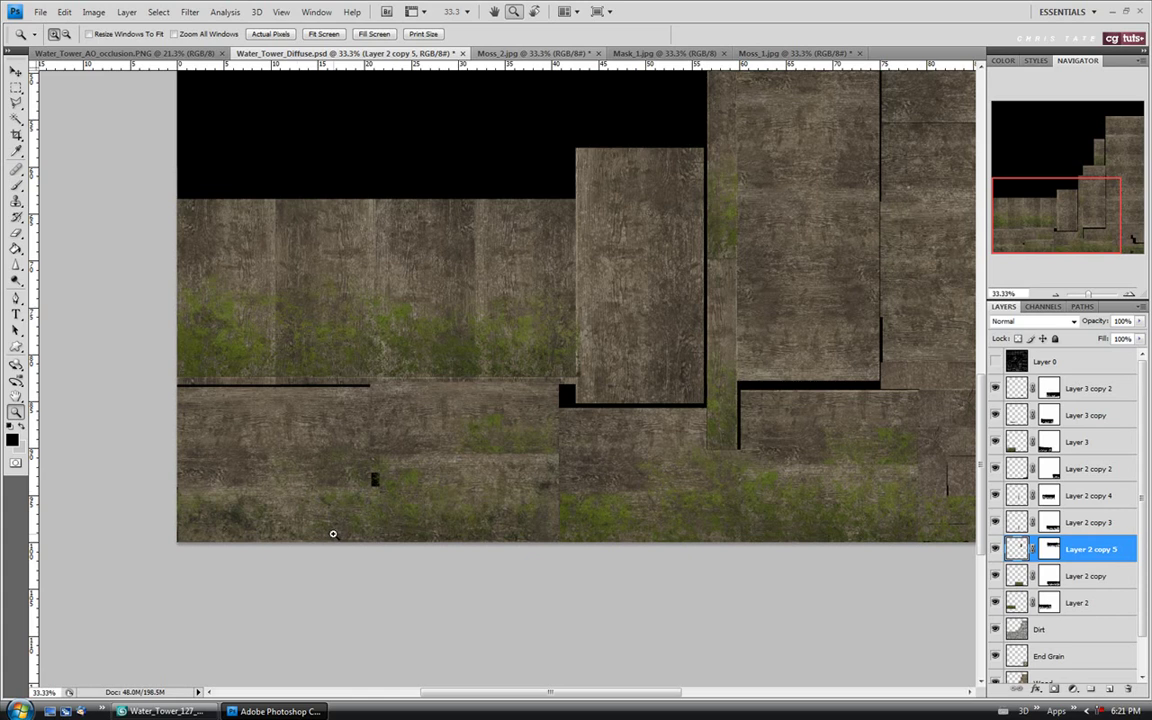
{"action": "left_click", "coordinate": [261, 484]}
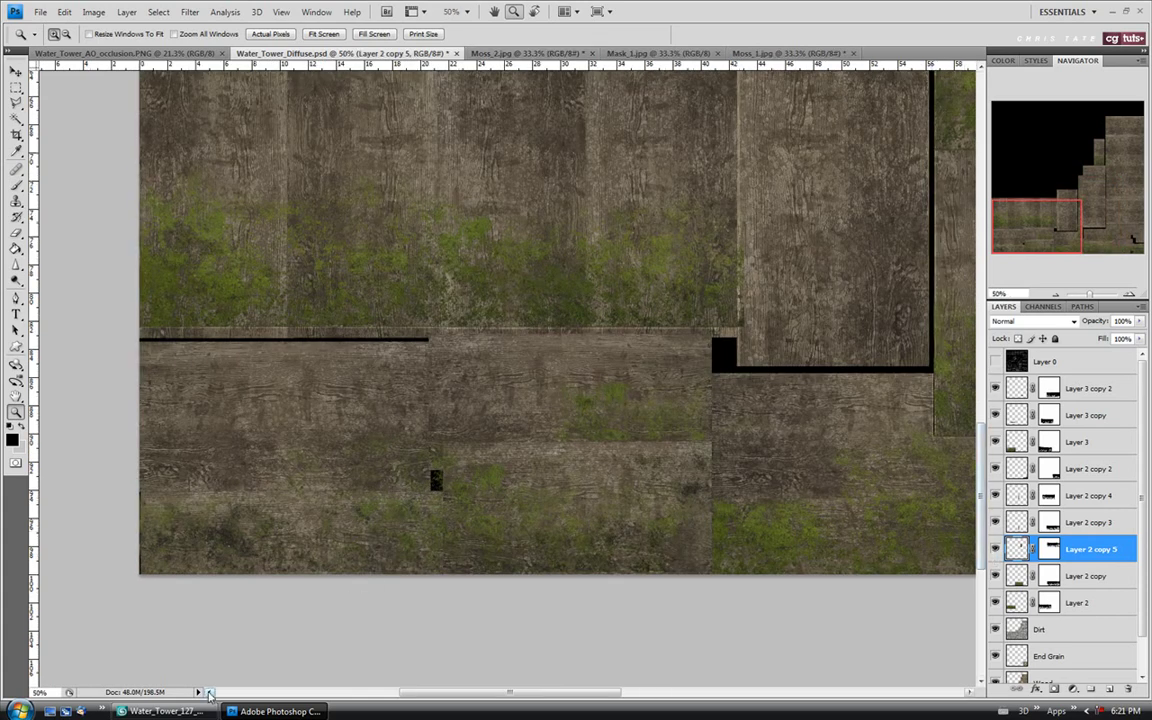
{"action": "left_click", "coordinate": [160, 711]}
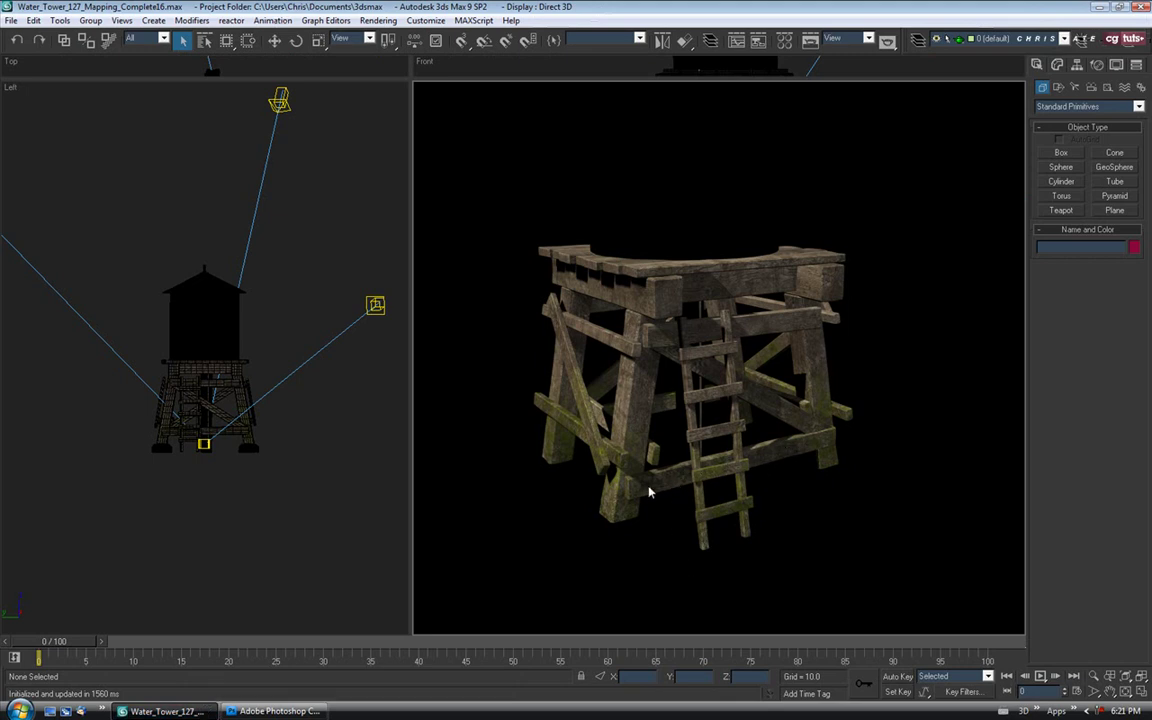
{"action": "key", "text": "alt+Tab"}
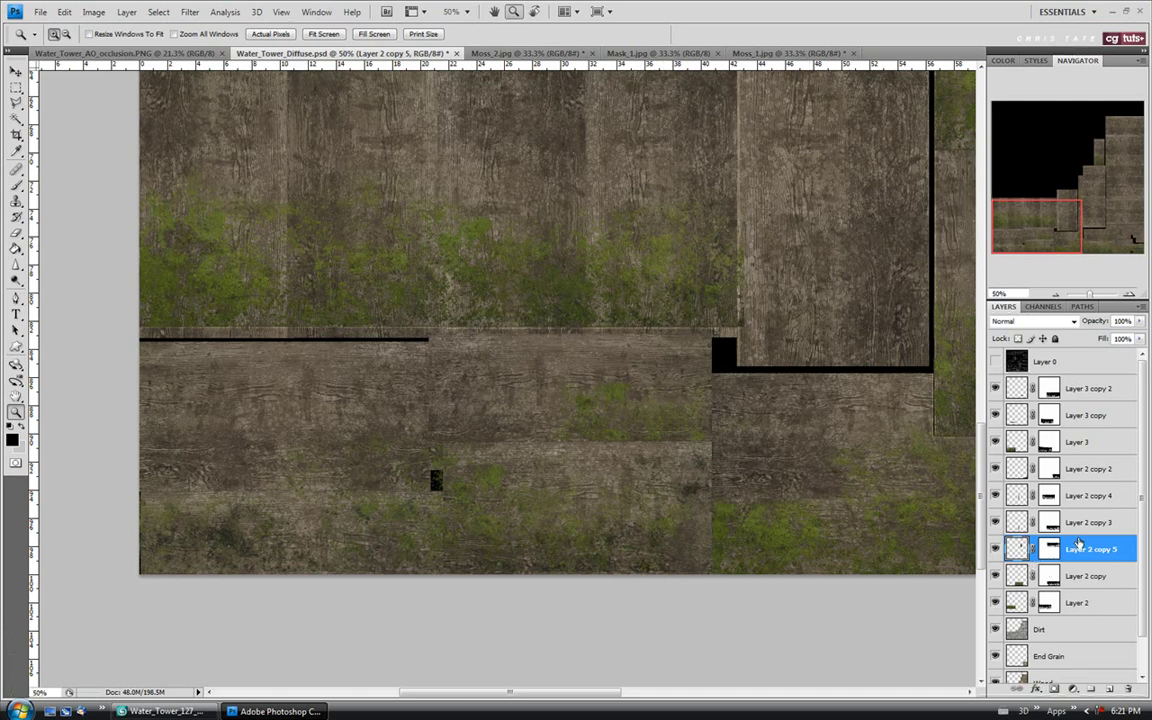
Step: Check the moss on Layer 2 copy 5 and Layer 3 by toggling their visibility, and delete Layer 3
{"action": "left_click", "coordinate": [996, 549]}
{"action": "left_click", "coordinate": [996, 549]}
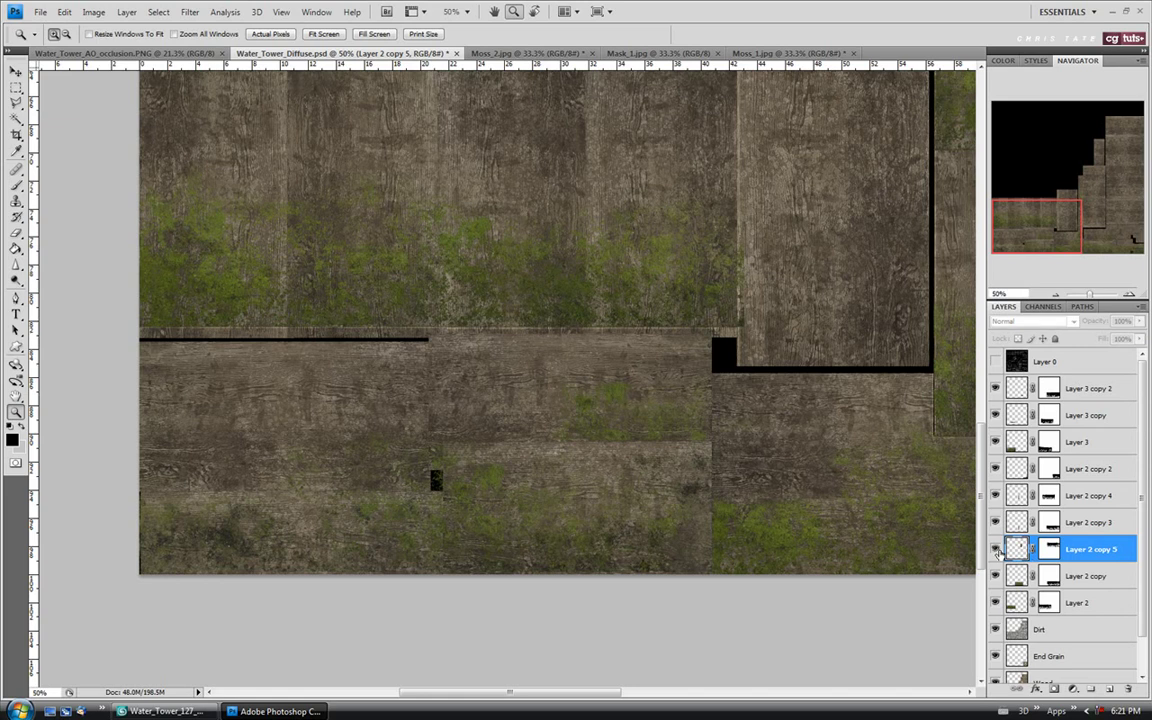
{"action": "left_click", "coordinate": [994, 444]}
{"action": "left_click", "coordinate": [994, 444]}
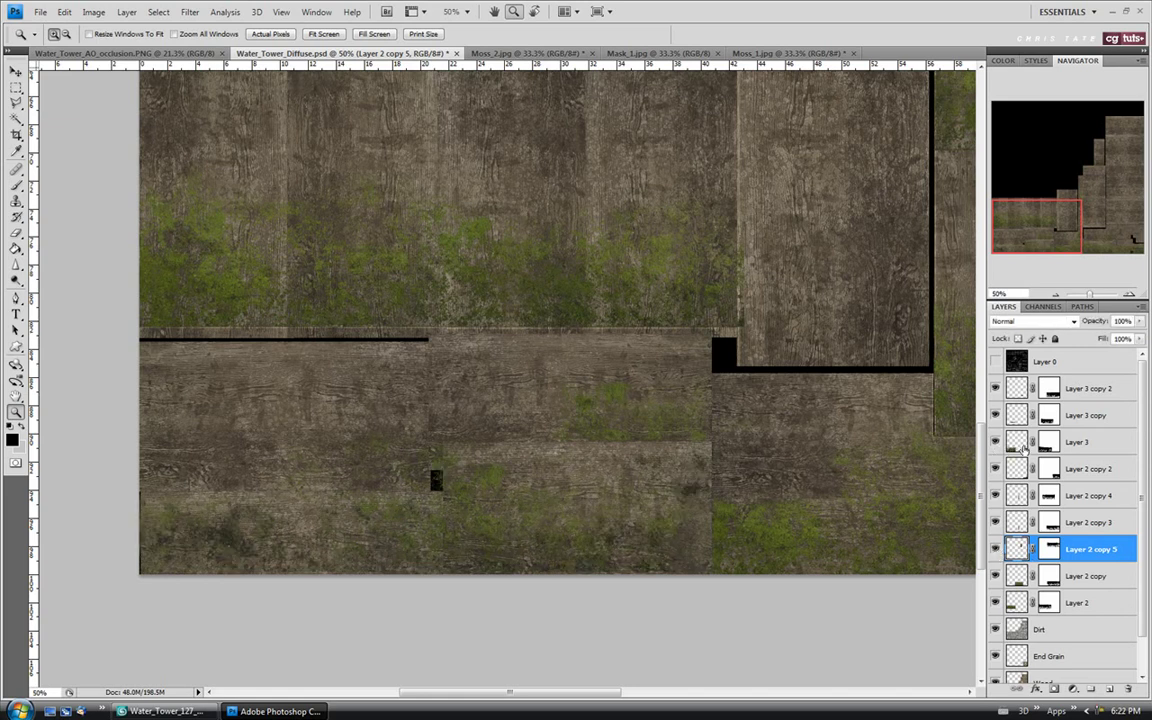
{"action": "left_click", "coordinate": [1071, 444]}
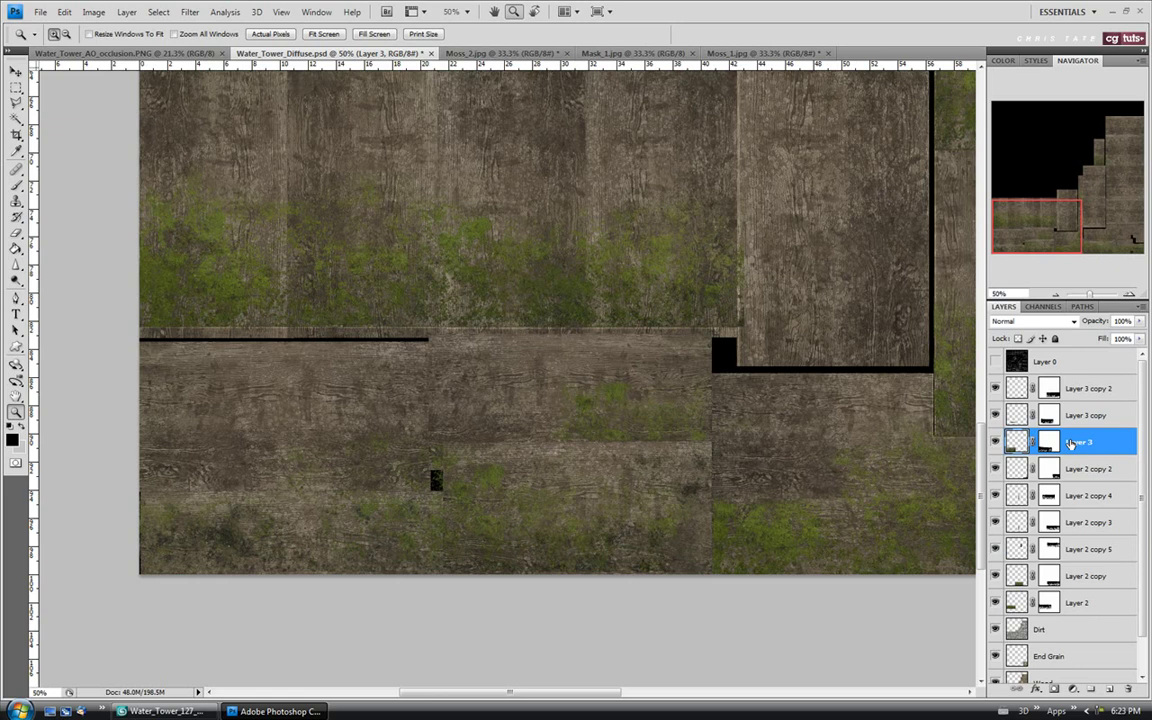
{"action": "key", "text": "Delete"}
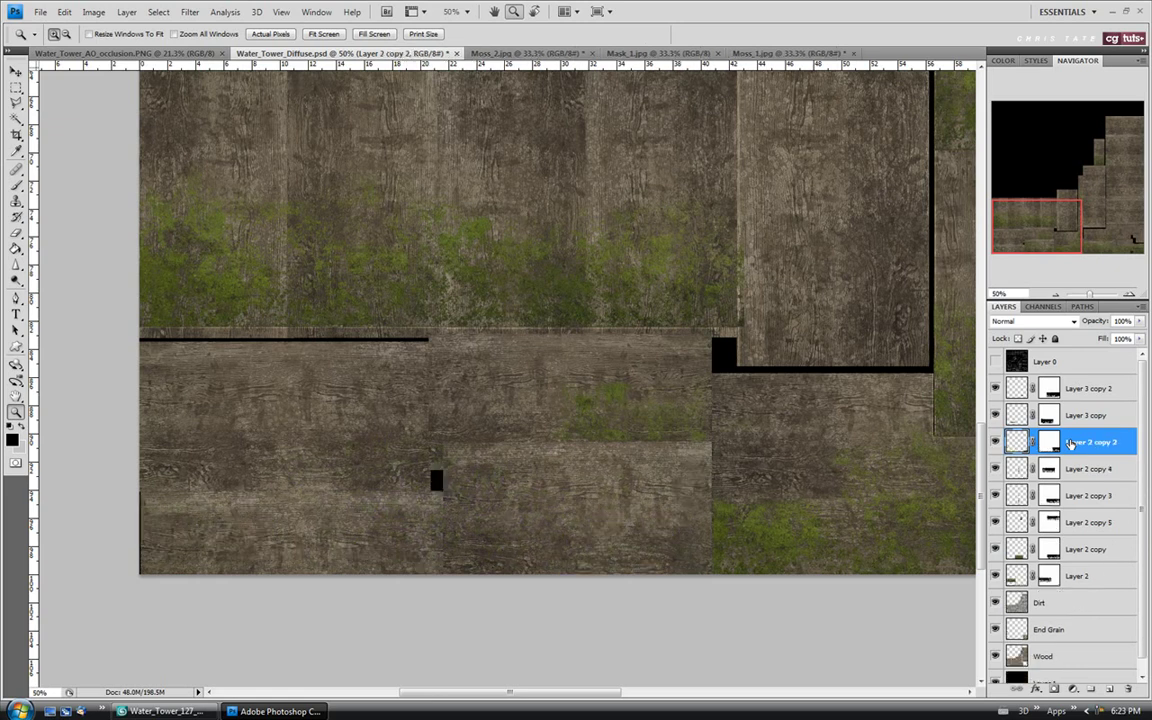
Step: Check which moss Layer 2 and Layer 2 copy hold by toggling their visibility, and duplicate Layer 2 copy
{"action": "left_click", "coordinate": [994, 578]}
{"action": "left_click", "coordinate": [994, 577]}
{"action": "left_click", "coordinate": [994, 549]}
{"action": "left_click", "coordinate": [994, 549]}
{"action": "left_click", "coordinate": [1088, 552]}
{"action": "right_click", "coordinate": [1090, 551]}
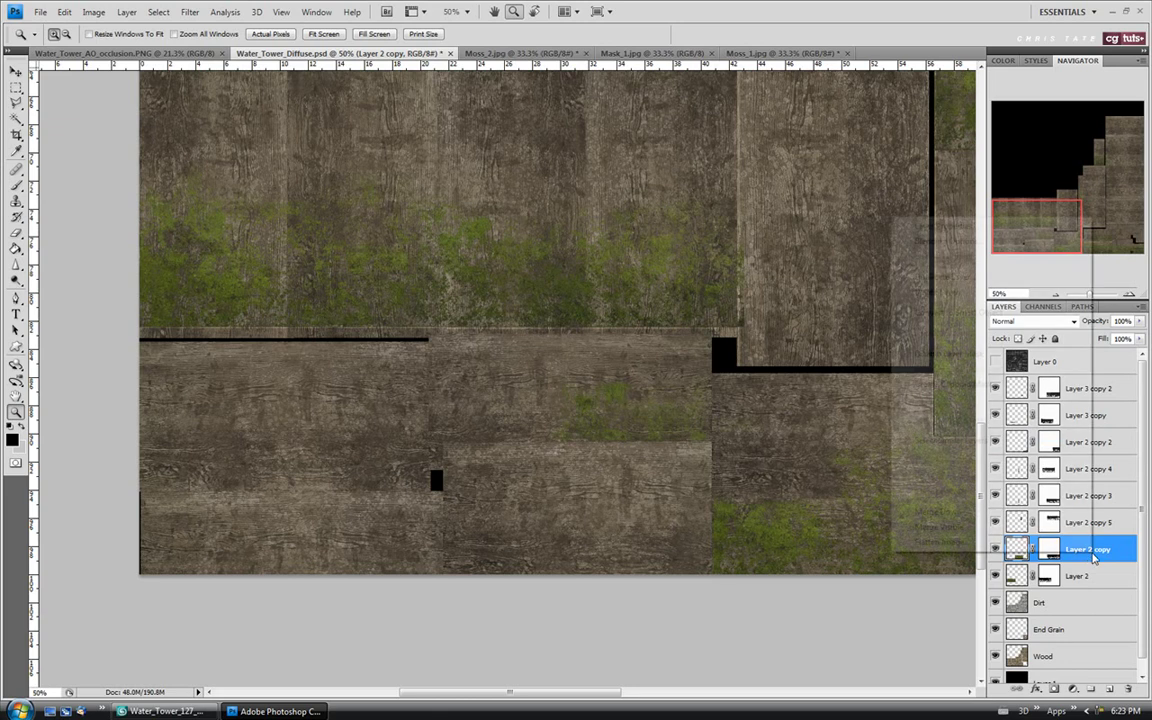
{"action": "left_click", "coordinate": [997, 282]}
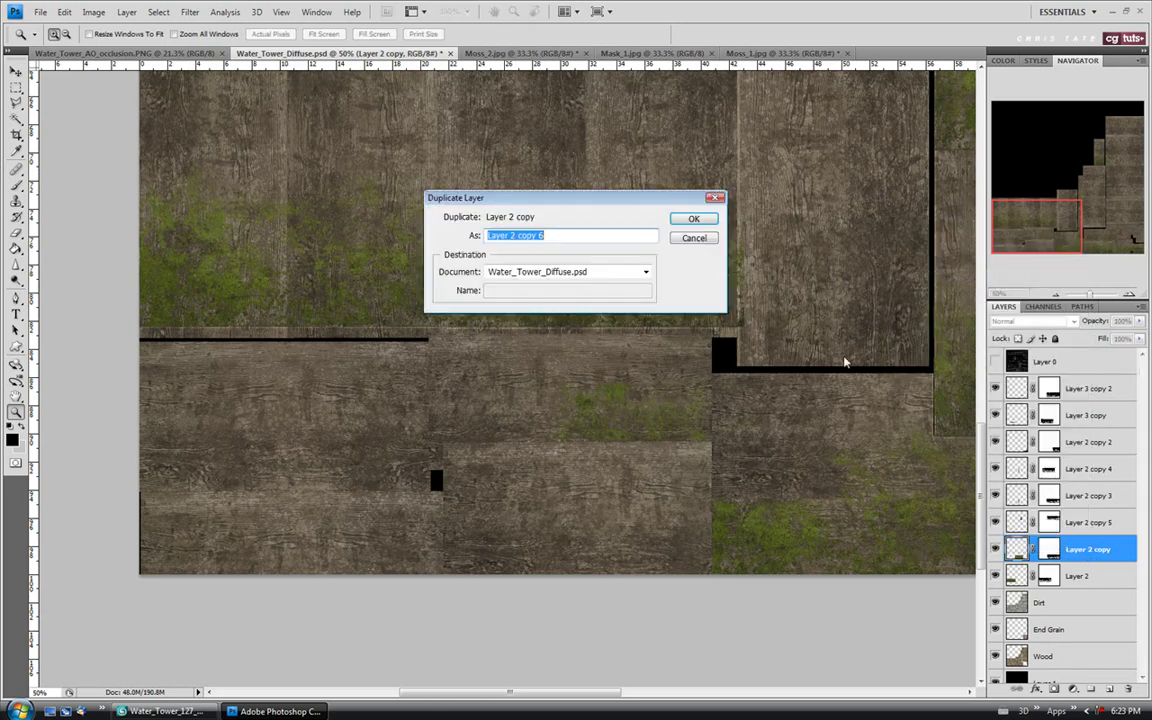
{"action": "left_click", "coordinate": [692, 220]}
Step: Move the duplicated moss onto the bare planks in the lower-left corner of the texture
{"action": "key", "text": "v"}
{"action": "left_click_drag", "start_coordinate": [645, 380], "coordinate": [90, 445]}
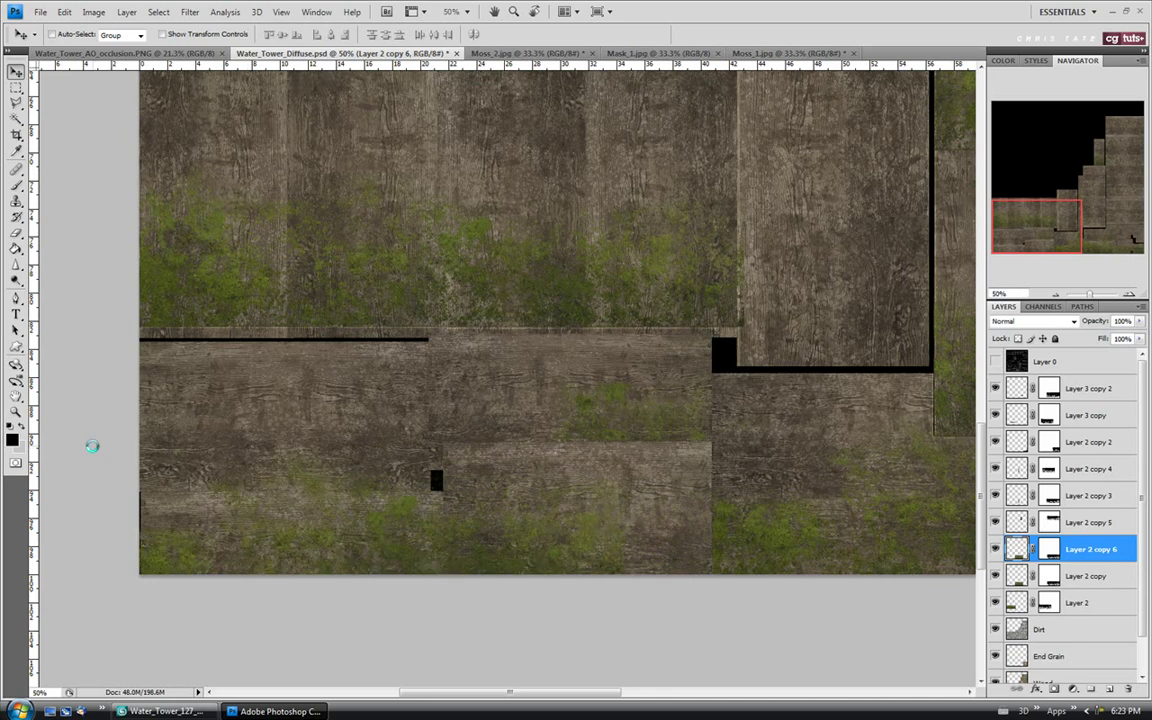
{"action": "left_click_drag", "start_coordinate": [354, 425], "coordinate": [454, 468]}
Step: Scale the duplicated moss to about 105.9% so it covers the lower-left planks, using the Layer 0 wireframe as a temporary guide
{"action": "key", "text": "ctrl+comma"}
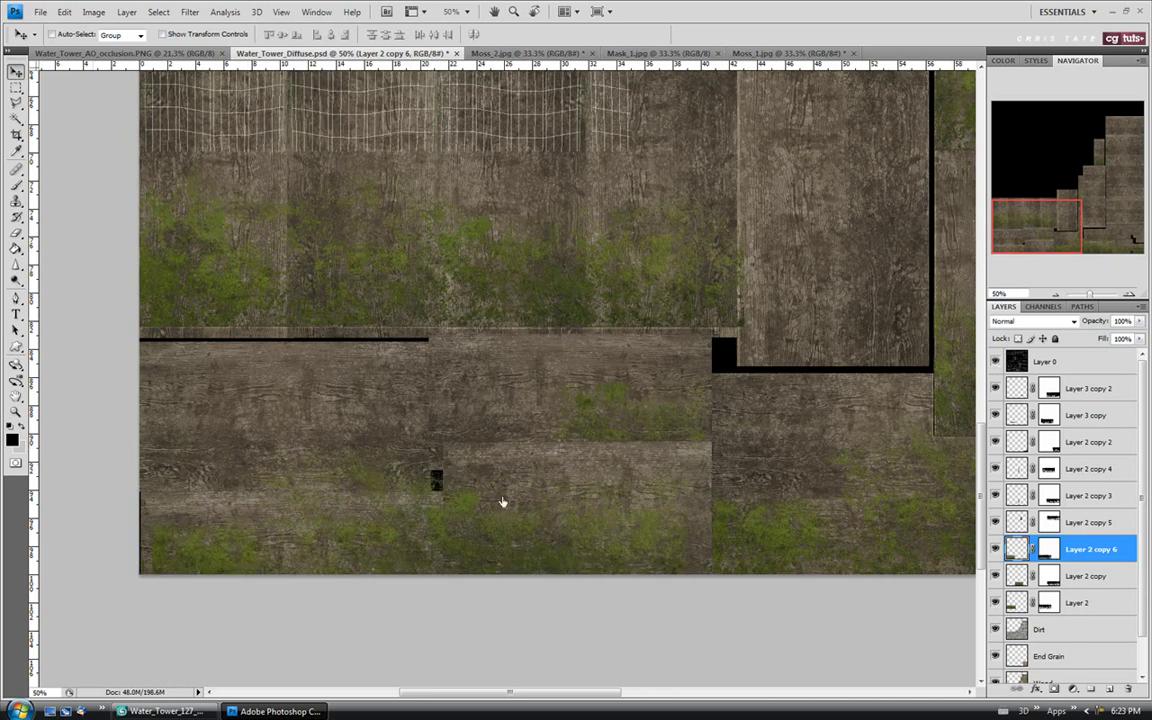
{"action": "key", "text": "ctrl+t"}
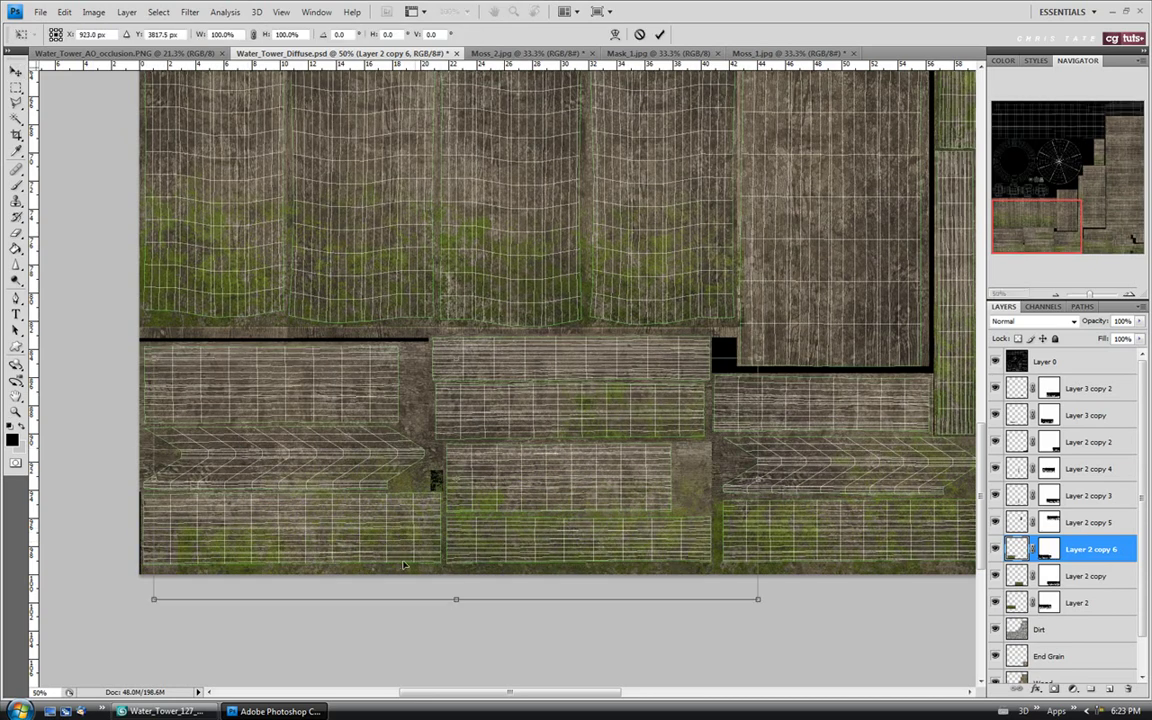
{"action": "left_click_drag", "start_coordinate": [154, 599], "coordinate": [116, 603]}
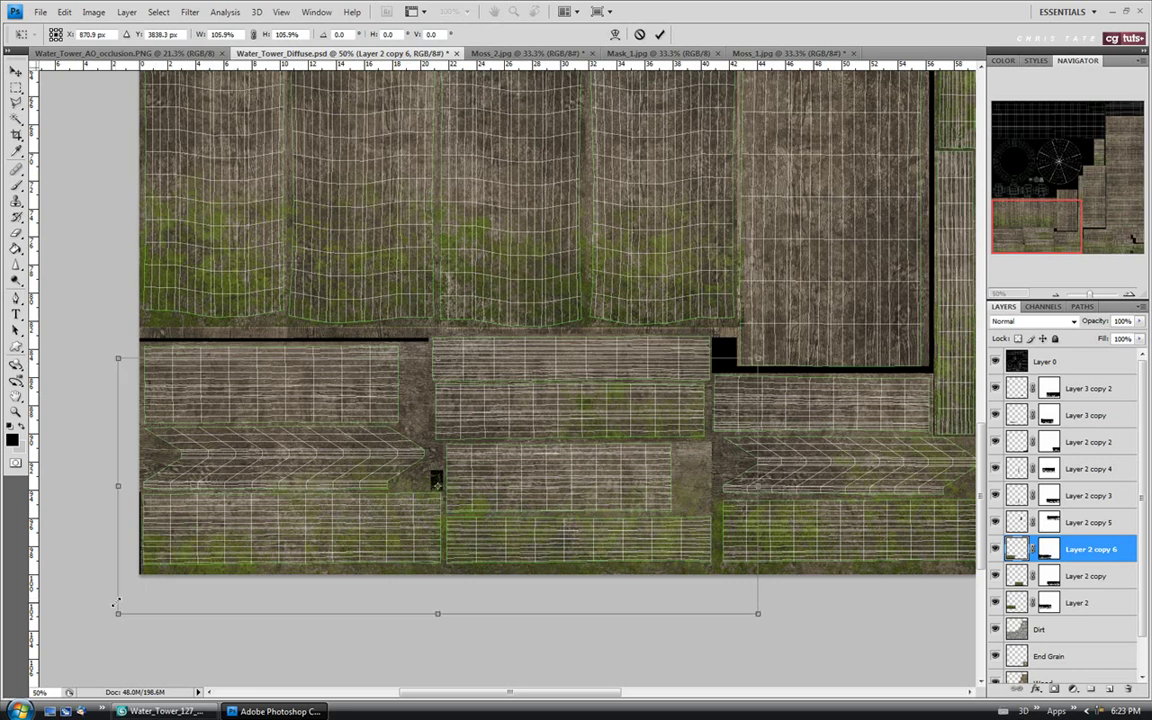
{"action": "key", "text": "Return"}
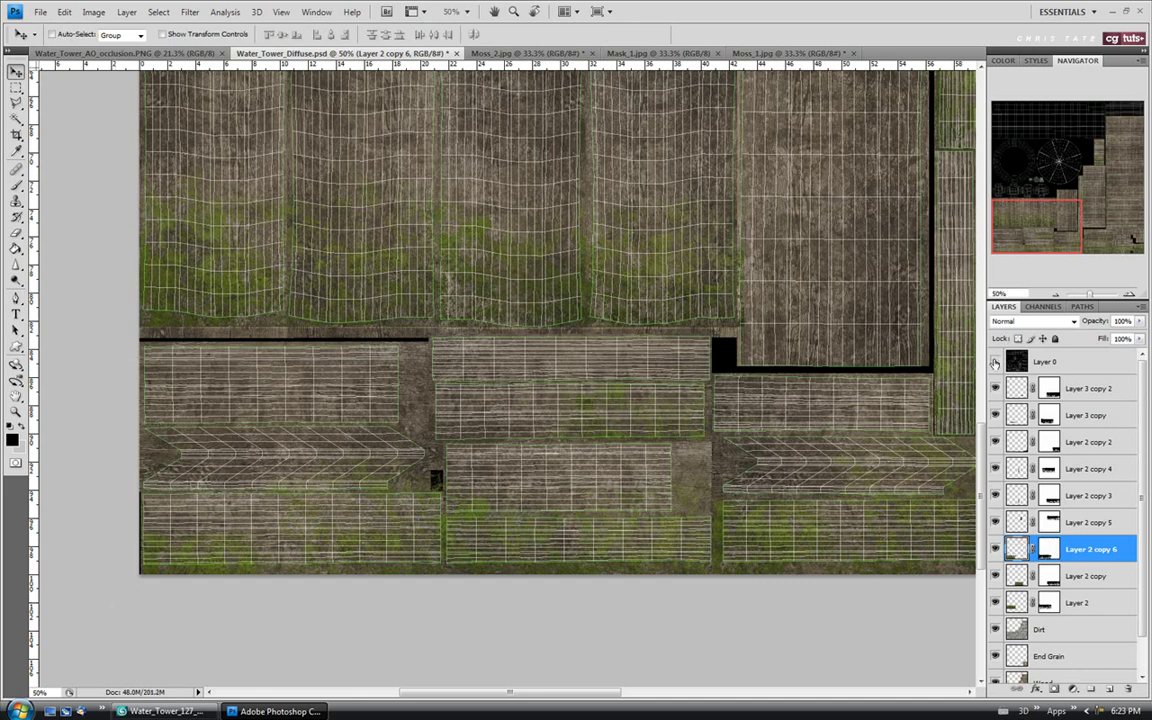
{"action": "left_click", "coordinate": [995, 362]}
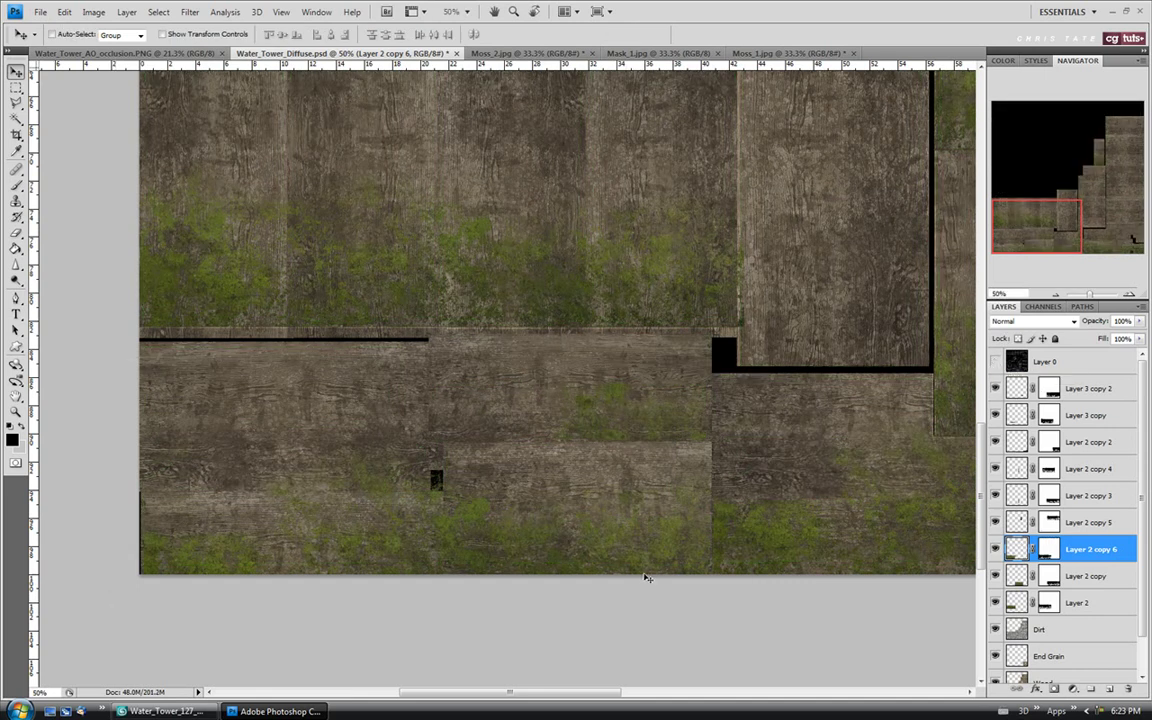
Step: Save the diffuse texture, and switch to 3ds Max to save the scene as the incremented file Water_Tower_127_Mapping_Complete17.max
{"action": "left_click", "coordinate": [40, 11]}
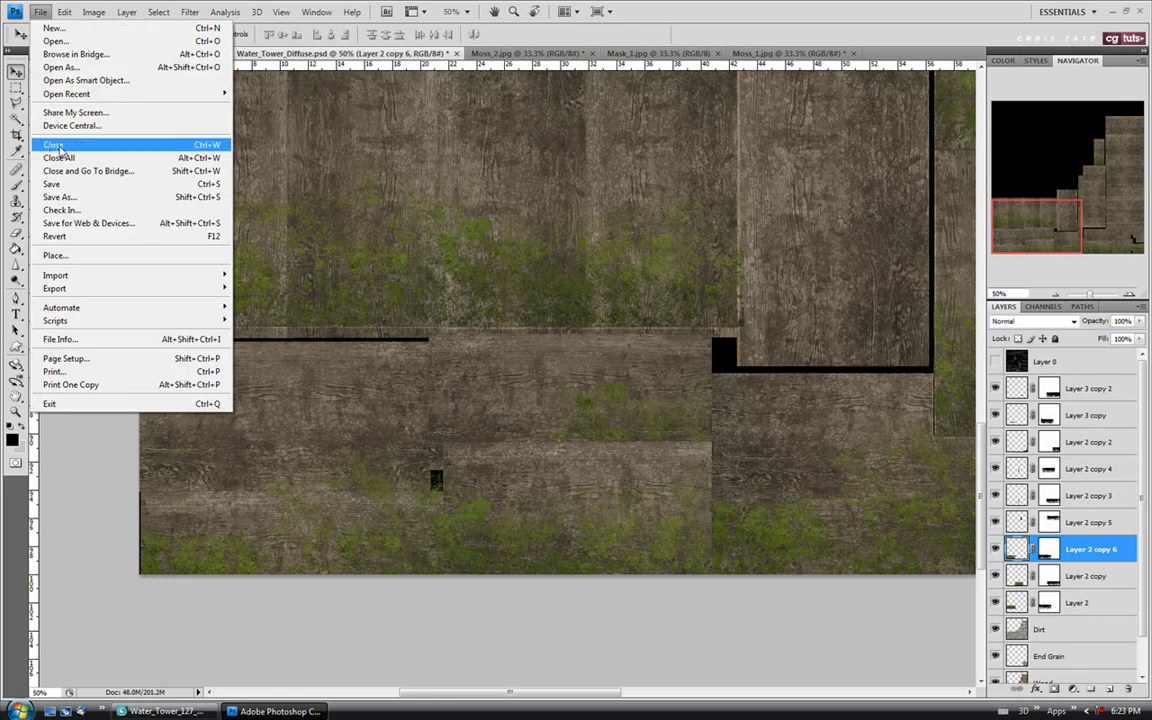
{"action": "left_click", "coordinate": [55, 185]}
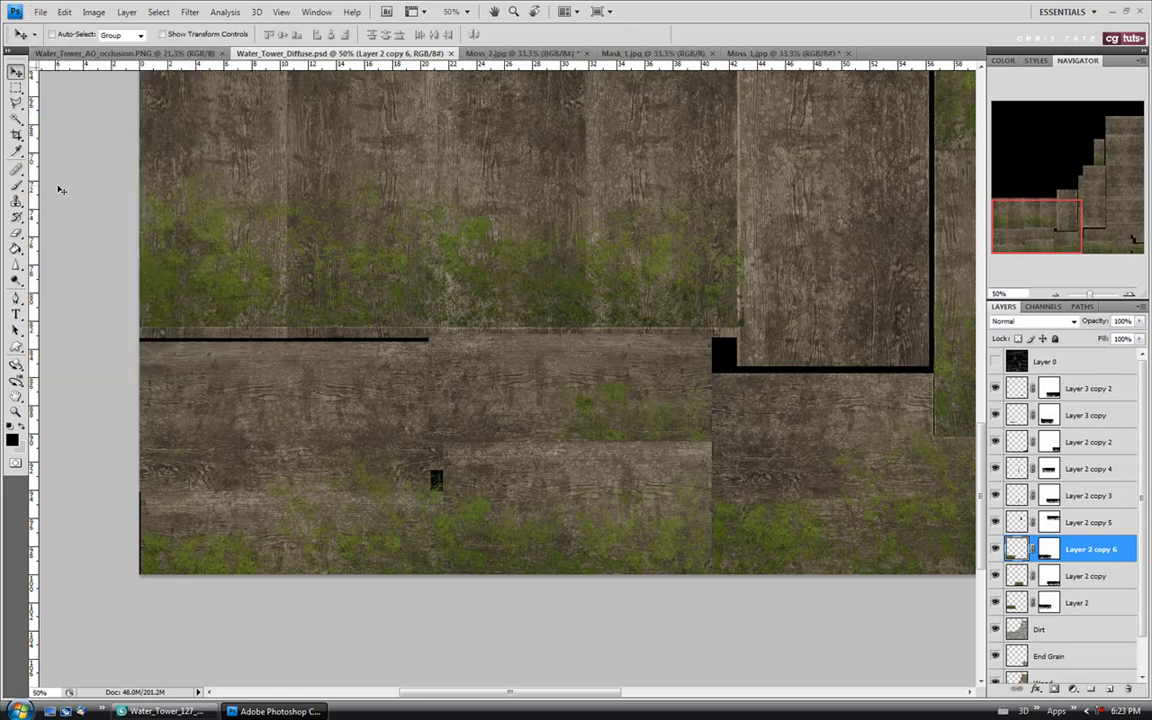
{"action": "key", "text": "alt+Tab"}
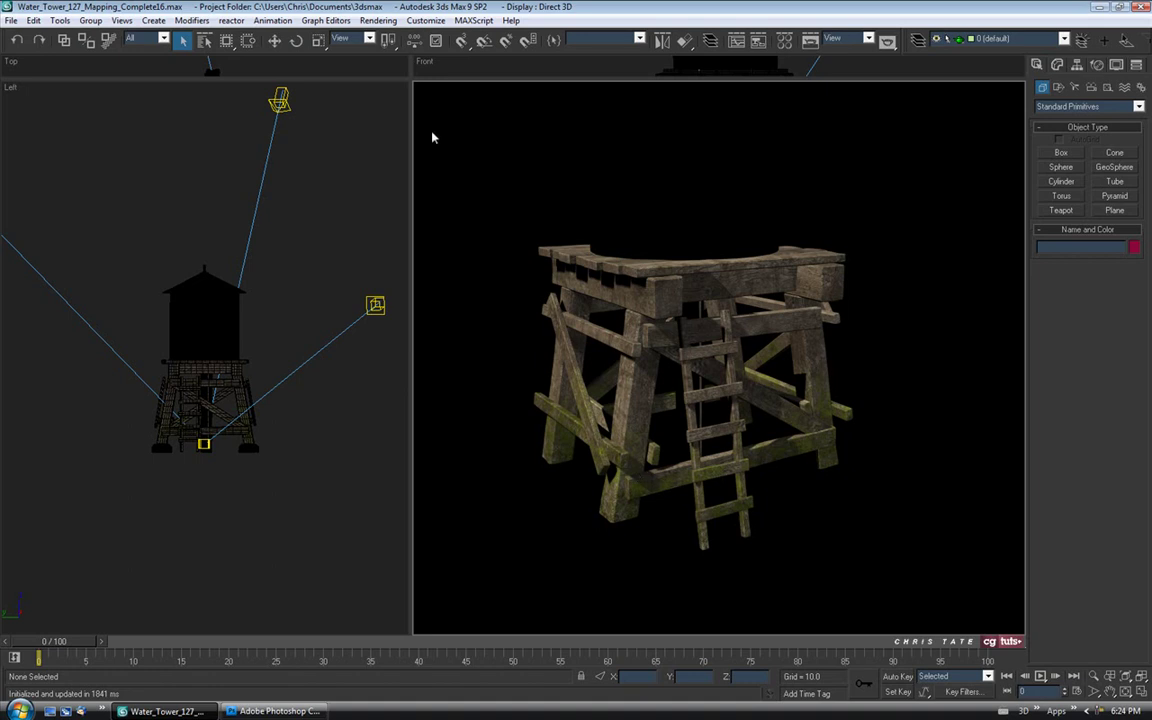
{"action": "left_click", "coordinate": [10, 20]}
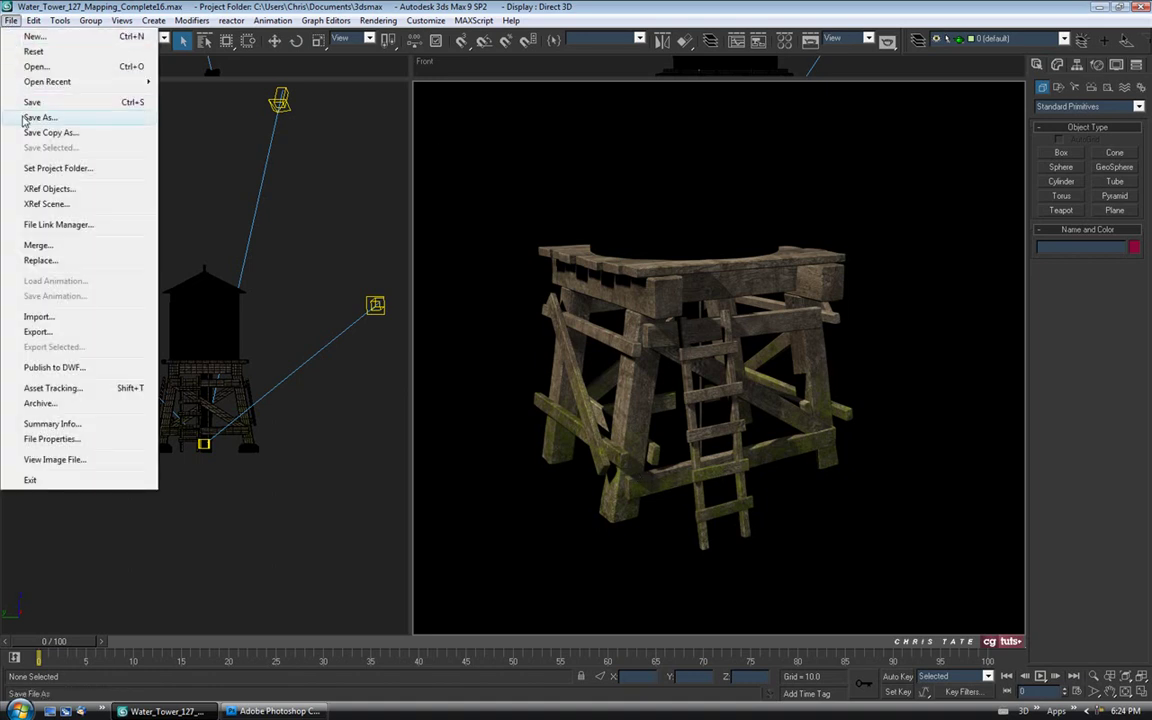
{"action": "left_click", "coordinate": [40, 116]}
{"action": "left_click", "coordinate": [317, 467]}
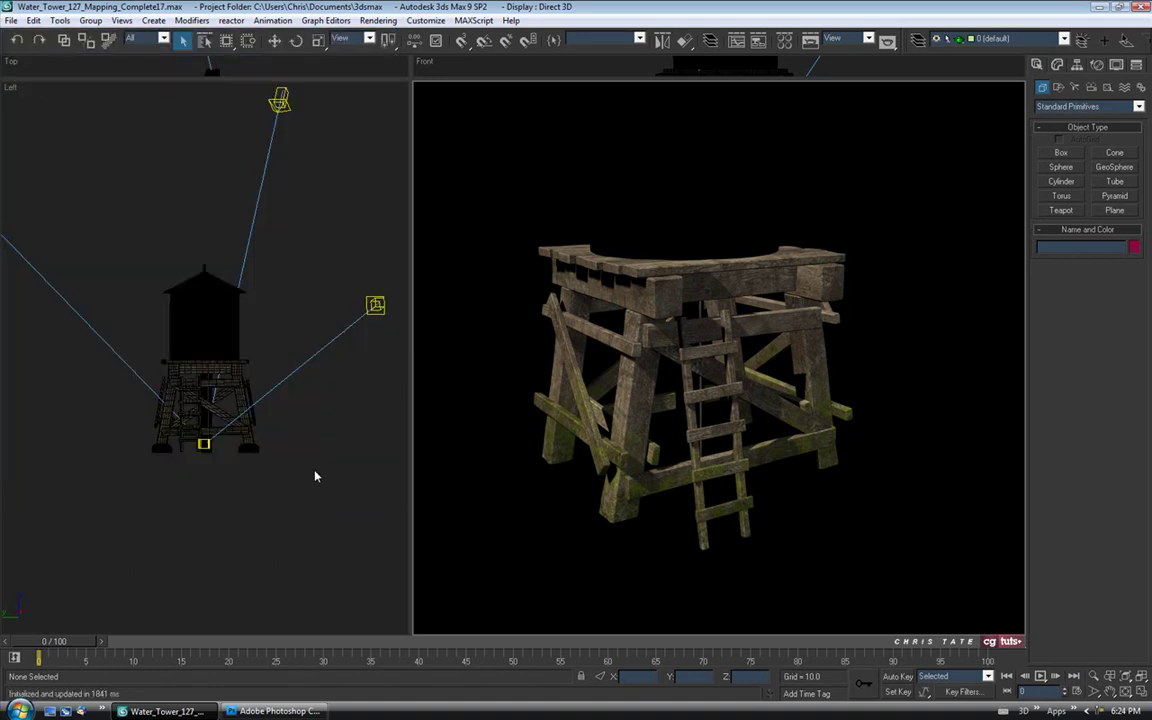
Step: Switch back to Photoshop and merge all the moss layers from Layer 2 up to Layer 3 copy 2 into one layer
{"action": "left_click", "coordinate": [278, 711]}
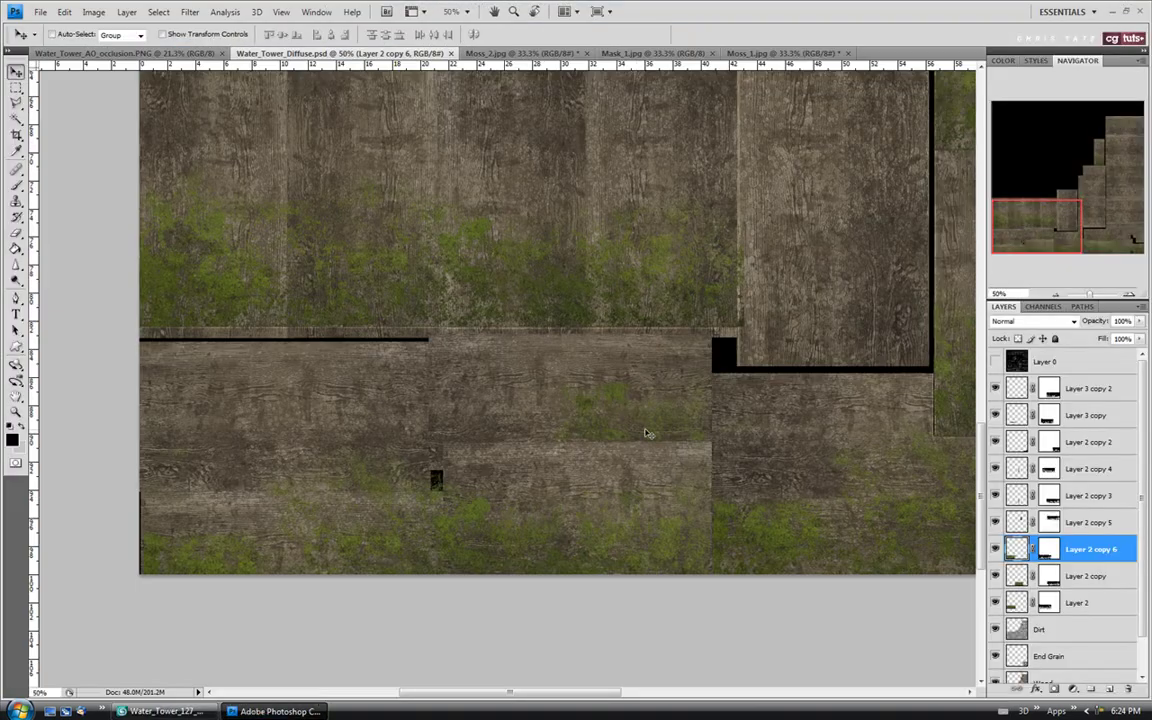
{"action": "key", "text": "z"}
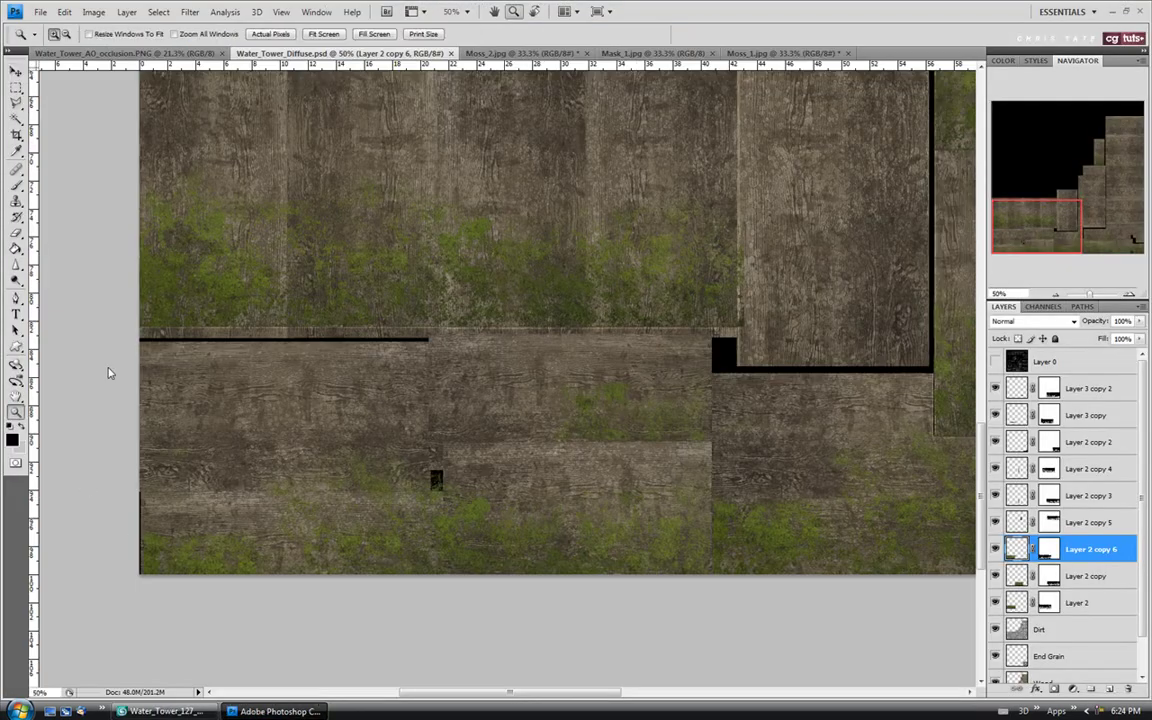
{"action": "left_click", "coordinate": [315, 35]}
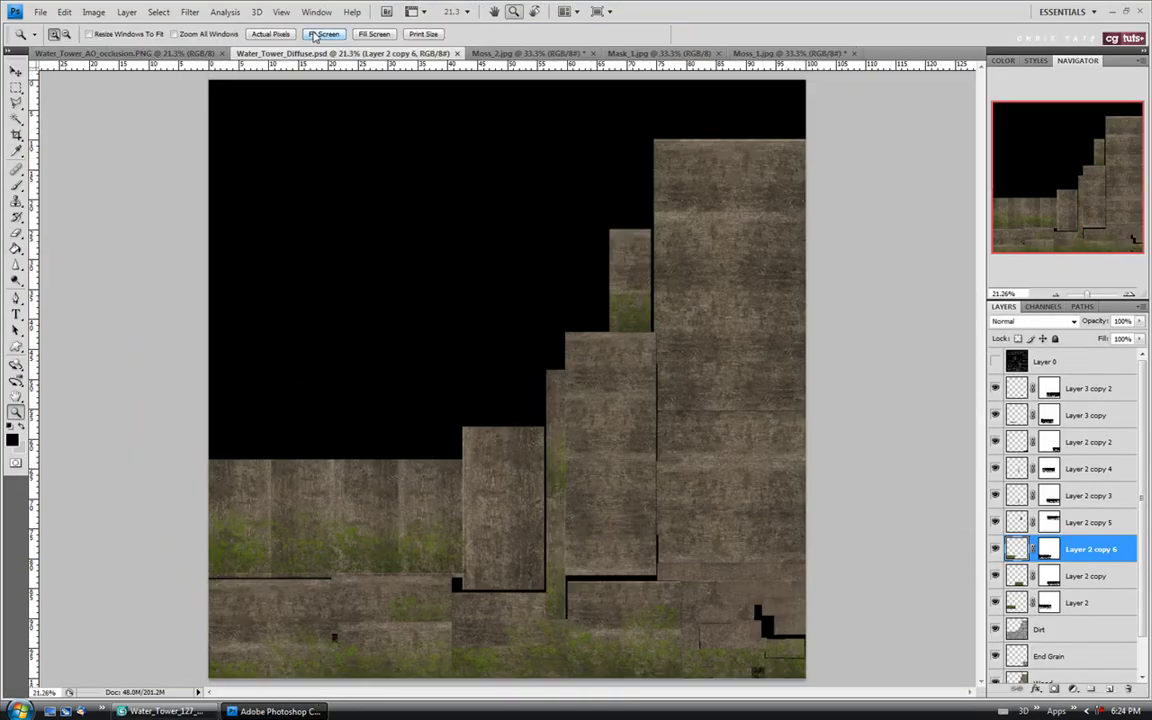
{"action": "left_click", "coordinate": [1077, 604]}
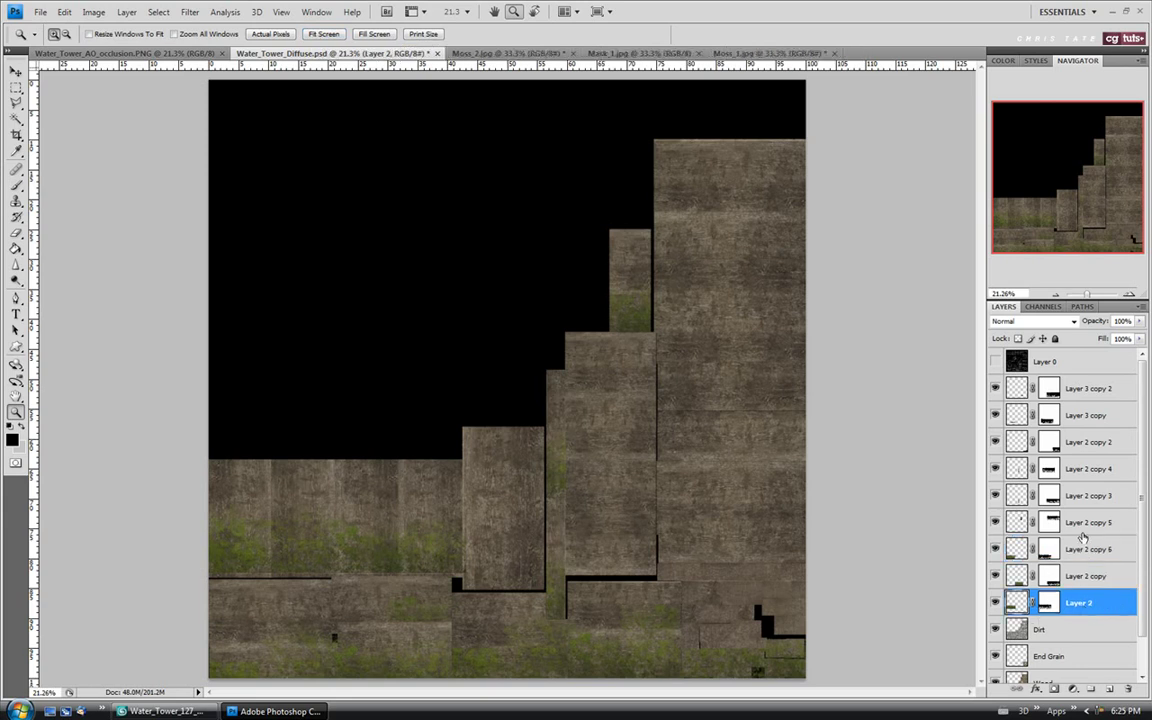
{"action": "left_click", "coordinate": [1080, 391], "text": "shift"}
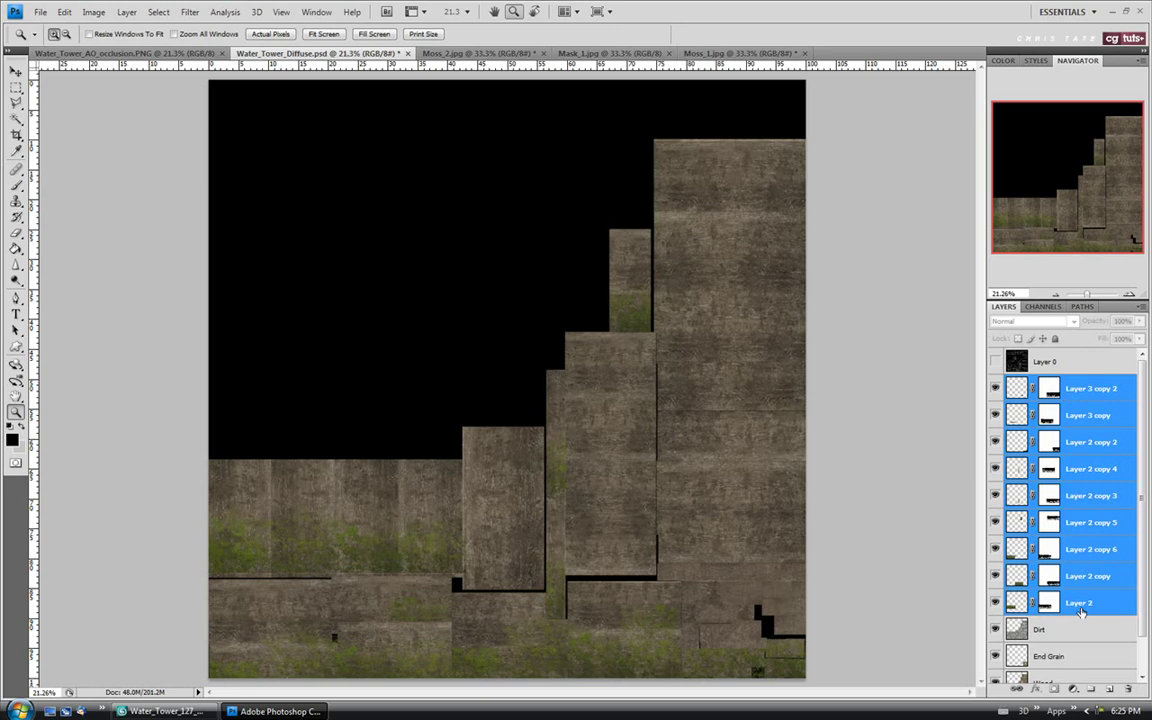
{"action": "key", "text": "ctrl+e"}
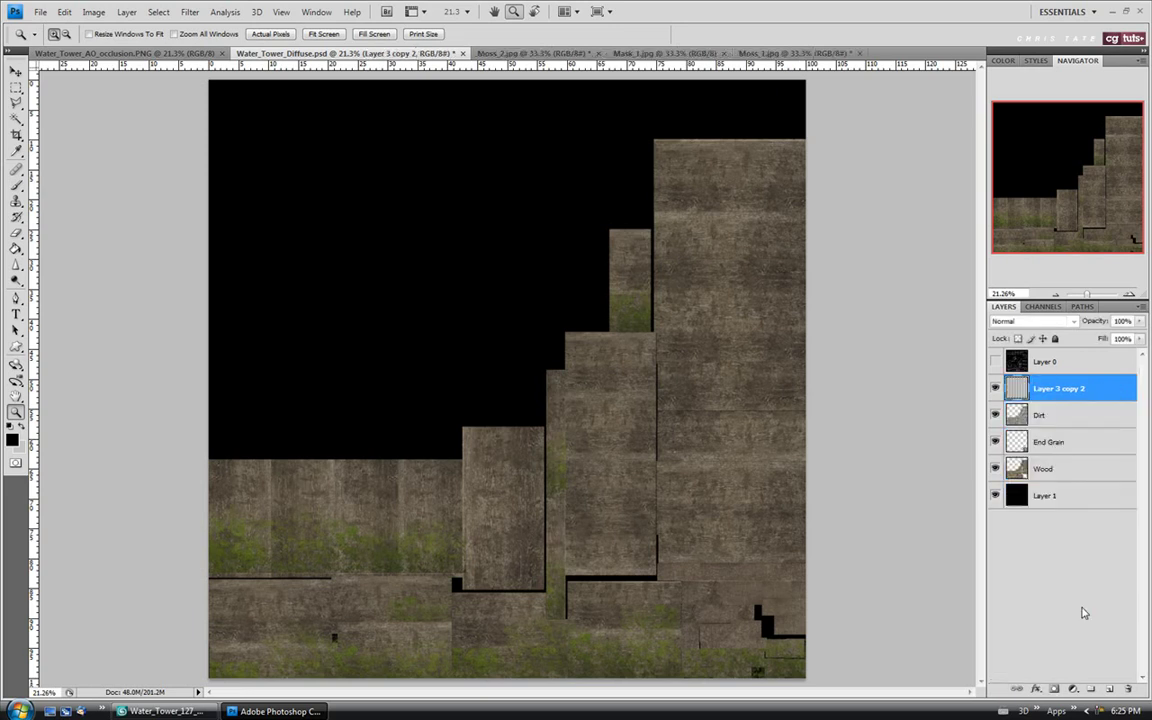
Step: Rename the merged moss layer as Moss and keep it as the active layer
{"action": "double_click", "coordinate": [1058, 388]}
{"action": "type", "text": "Moss"}
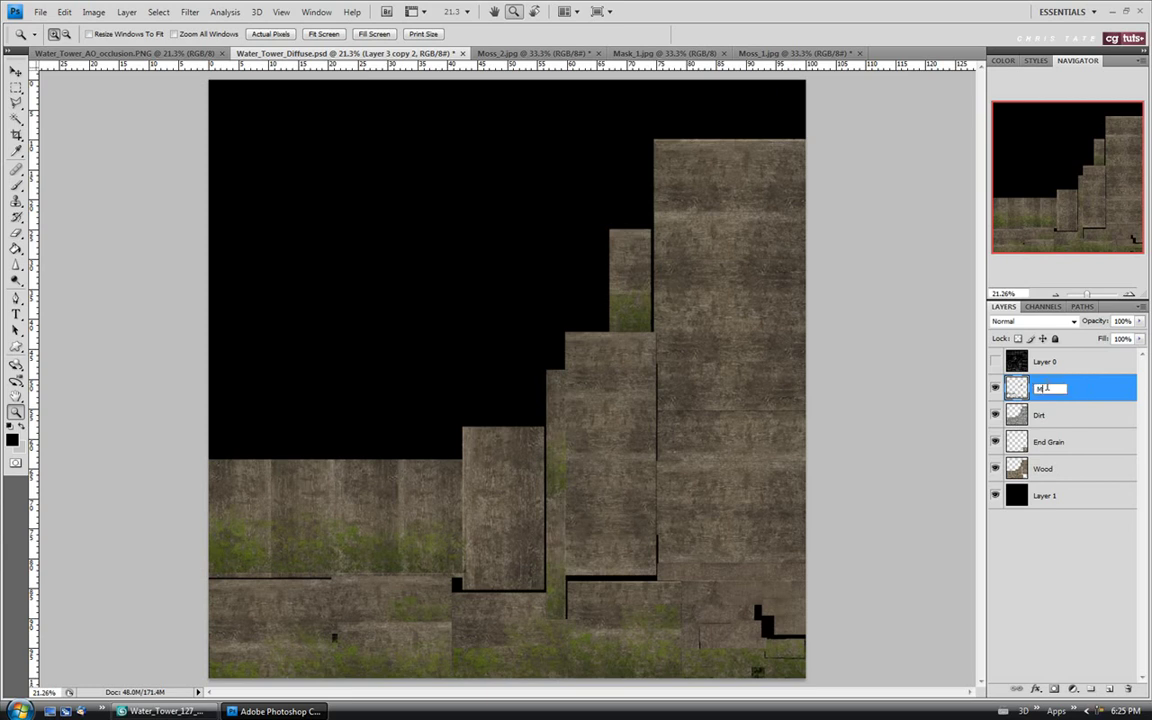
{"action": "left_click", "coordinate": [1055, 412]}
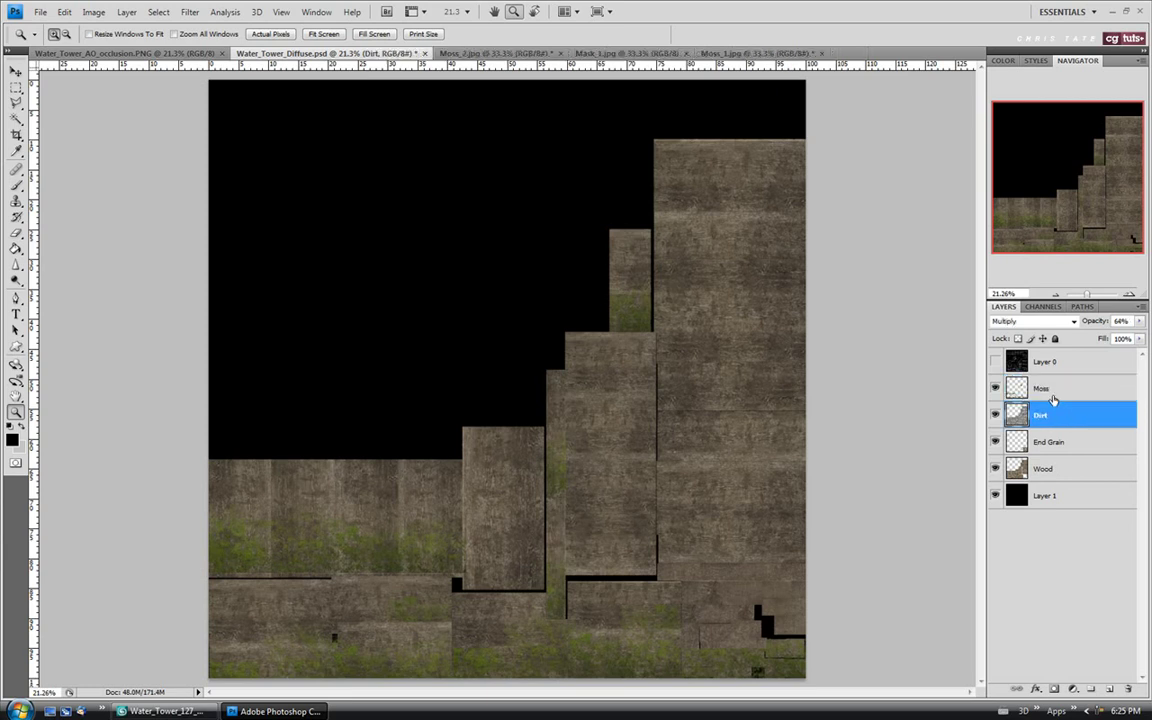
{"action": "left_click", "coordinate": [1049, 390]}
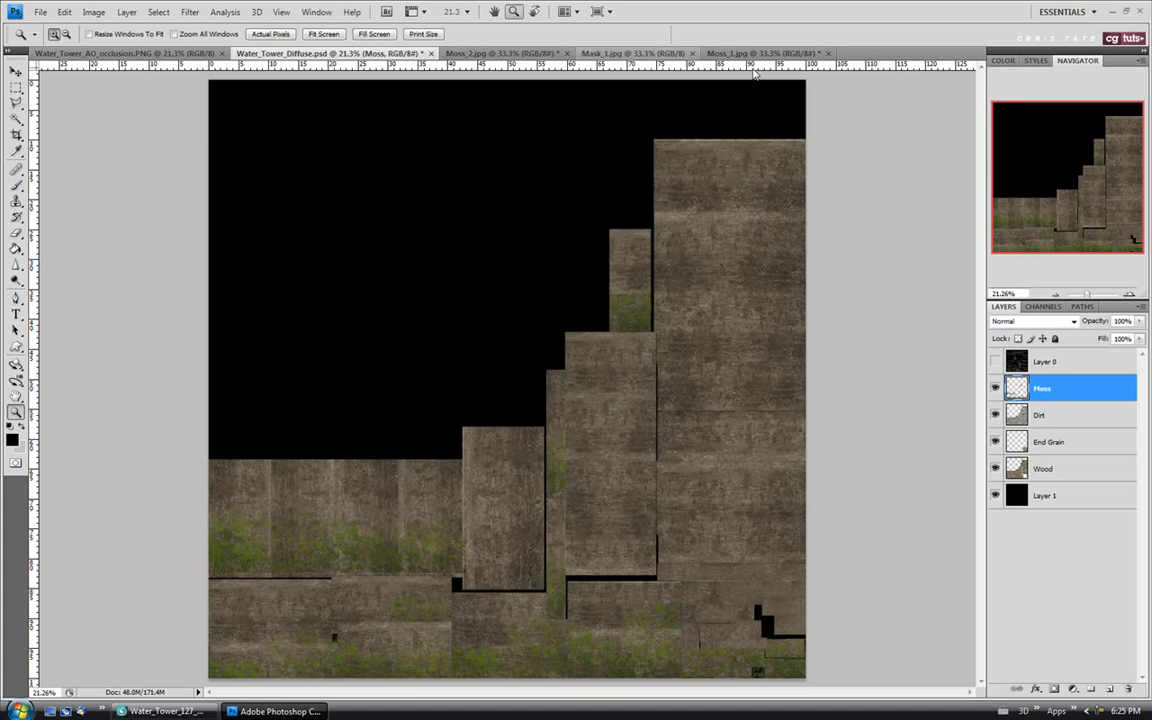
Step: Close the Moss_1.jpg, Mask_1.jpg and Moss_2.jpg source images without saving changes
{"action": "left_click", "coordinate": [827, 52]}
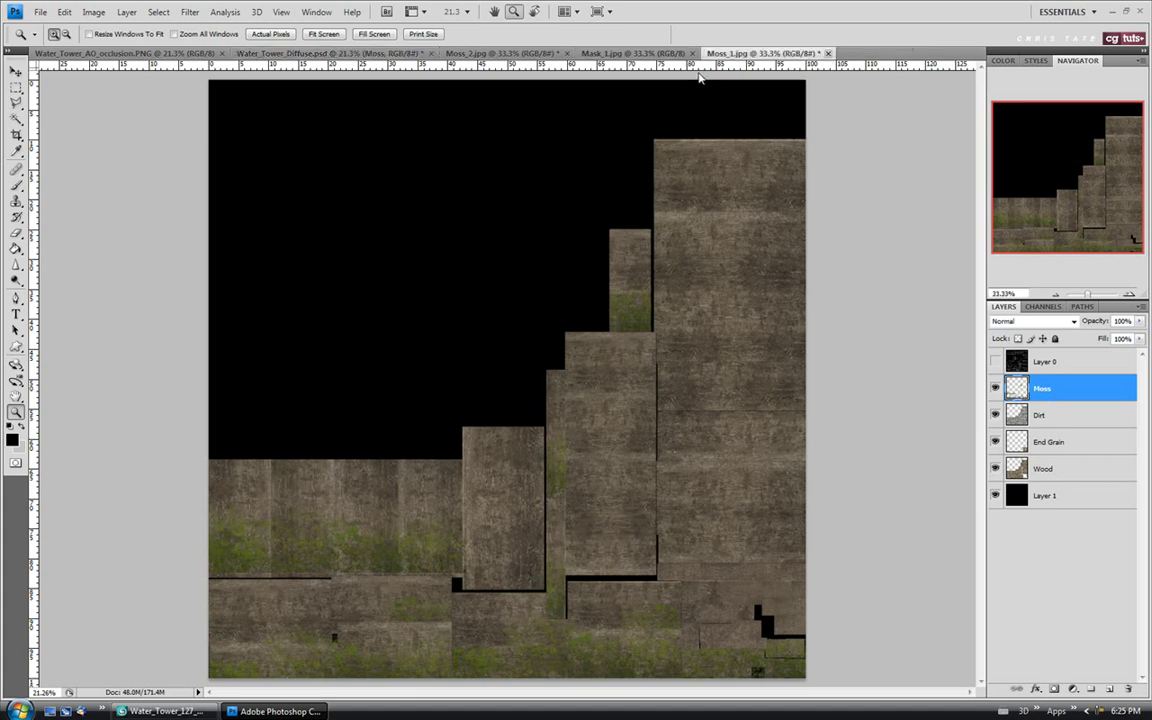
{"action": "left_click", "coordinate": [578, 268]}
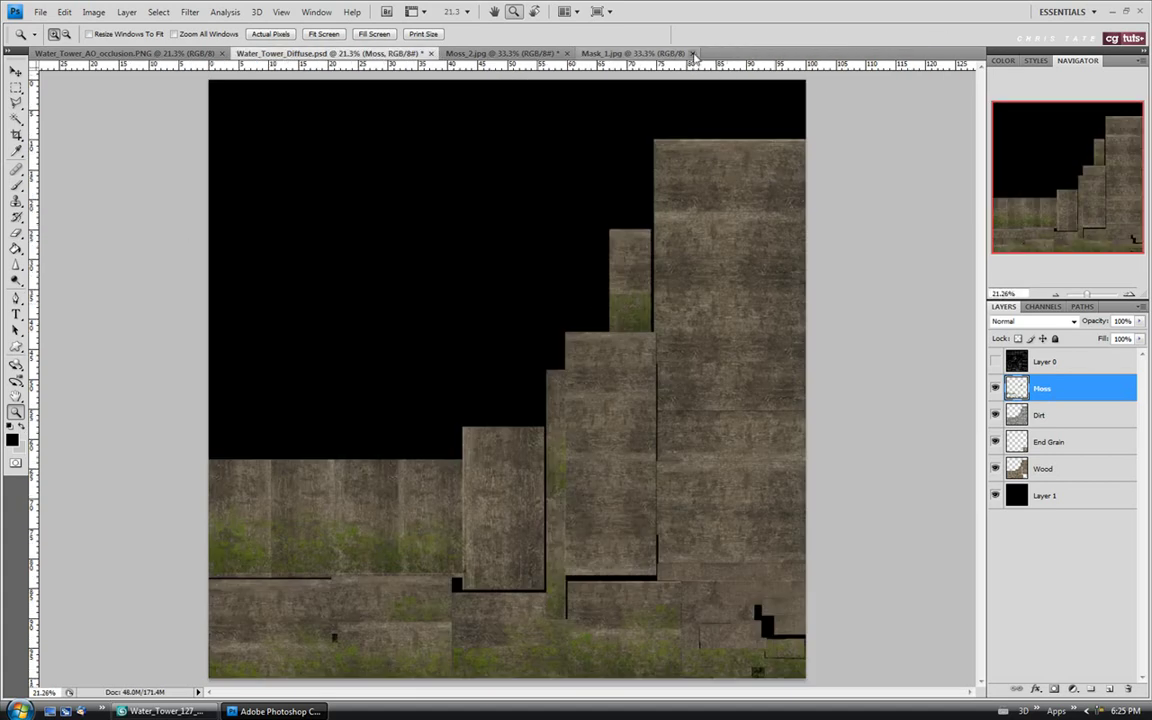
{"action": "left_click", "coordinate": [693, 53]}
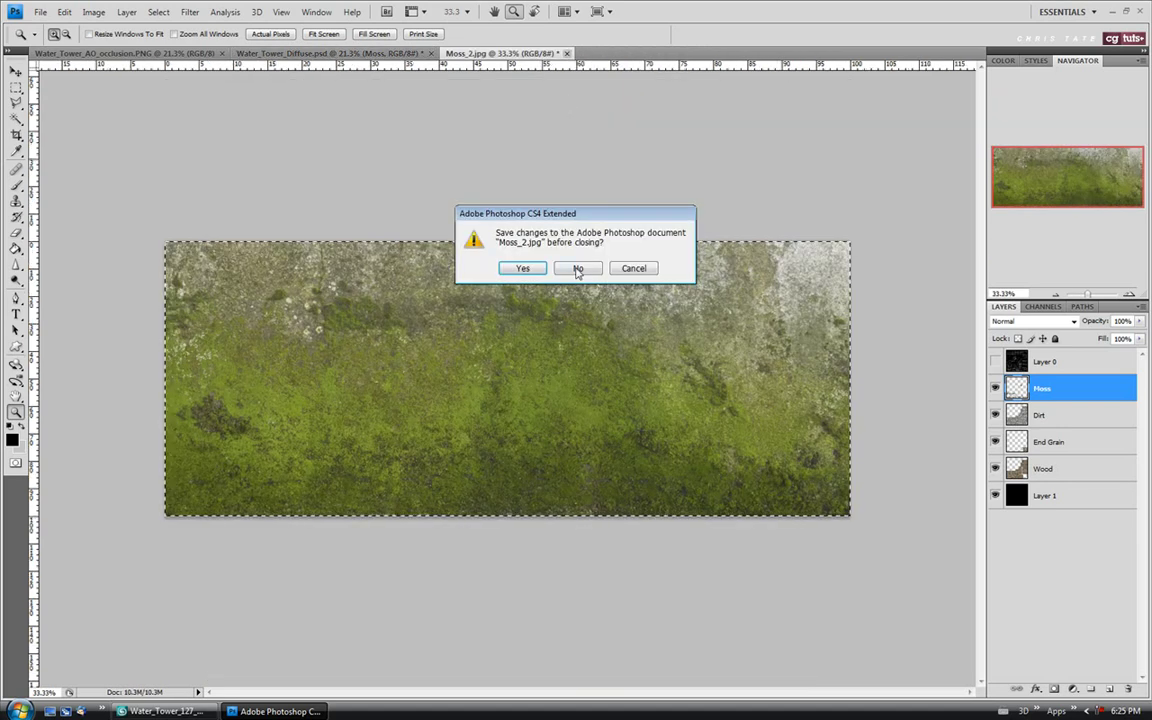
{"action": "left_click", "coordinate": [576, 265]}
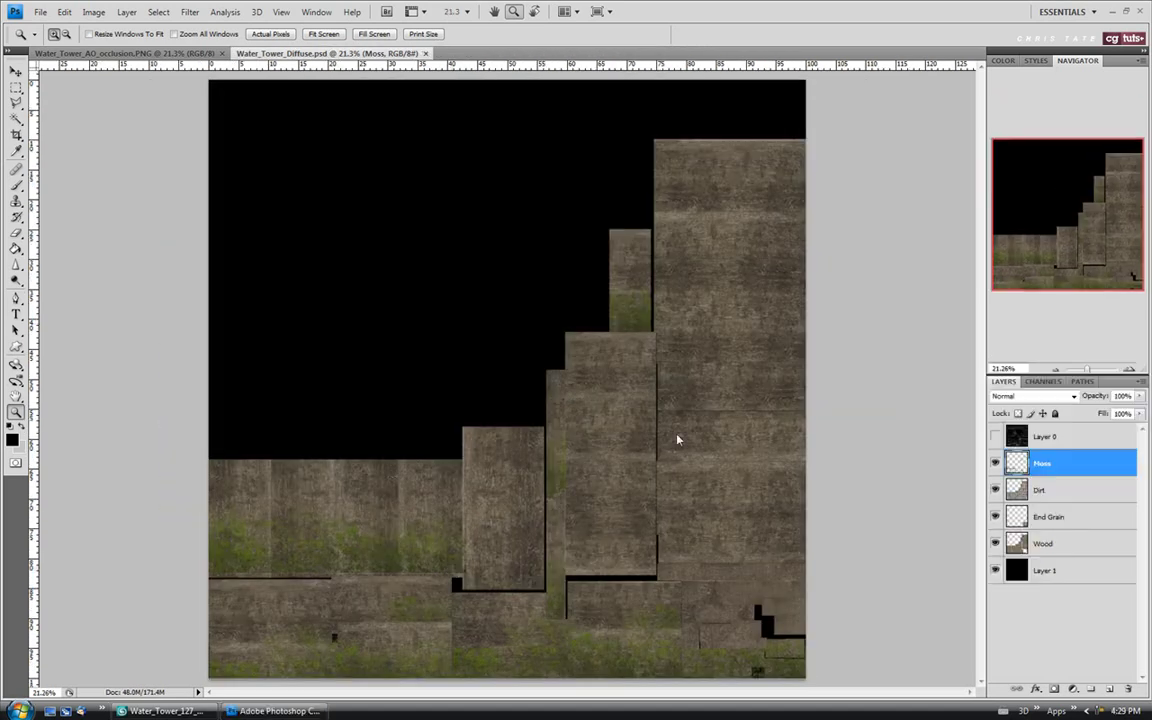
Step: Show the Layer 0 wireframe and open the Concrete_1 image from the Water_Tower_Texture_Source folder
{"action": "left_click", "coordinate": [995, 437]}
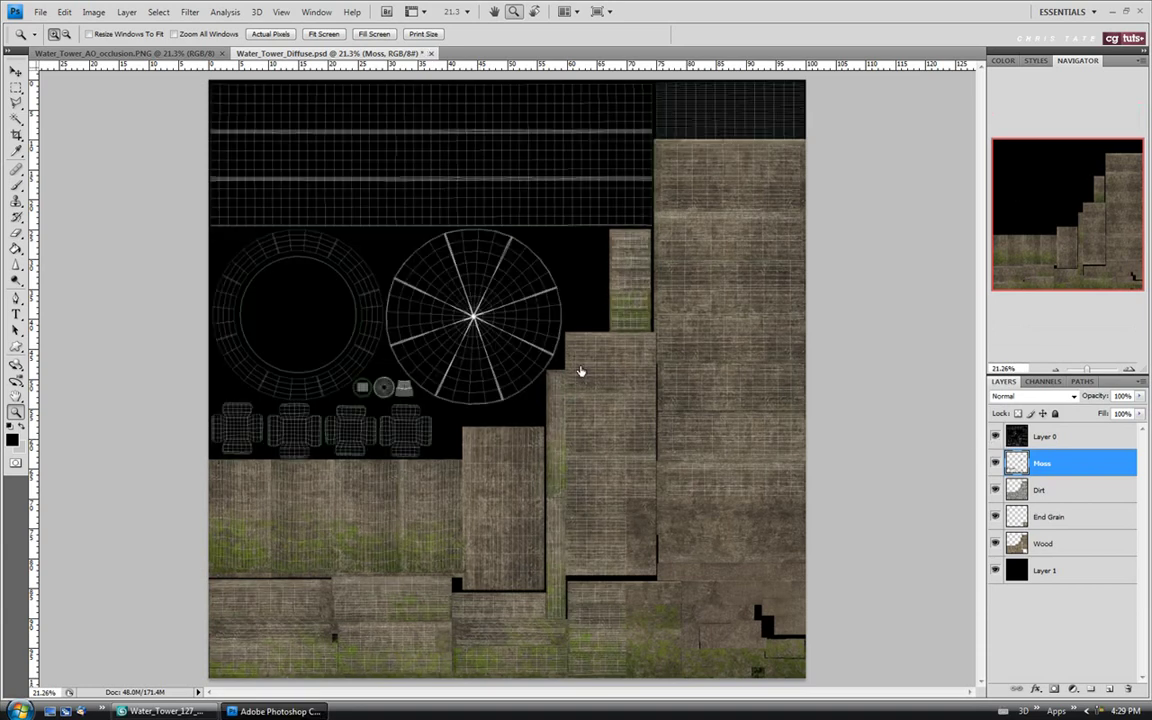
{"action": "left_click", "coordinate": [40, 11]}
{"action": "left_click", "coordinate": [52, 41]}
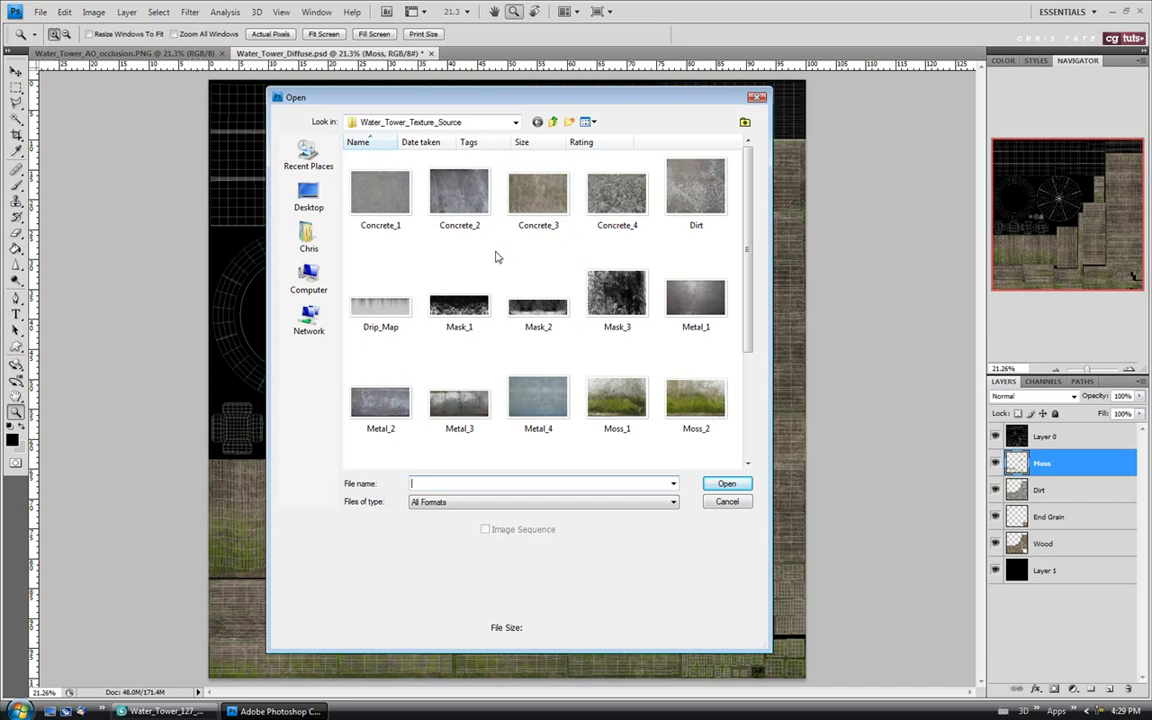
{"action": "left_click", "coordinate": [380, 192]}
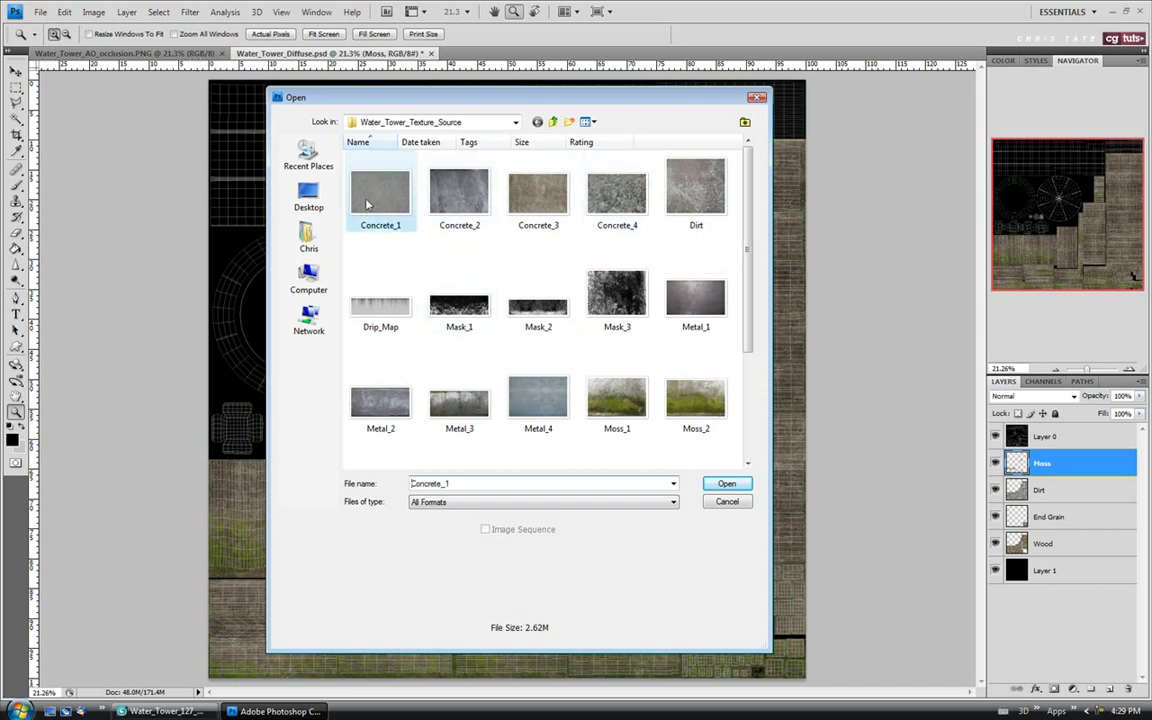
{"action": "left_click", "coordinate": [727, 484]}
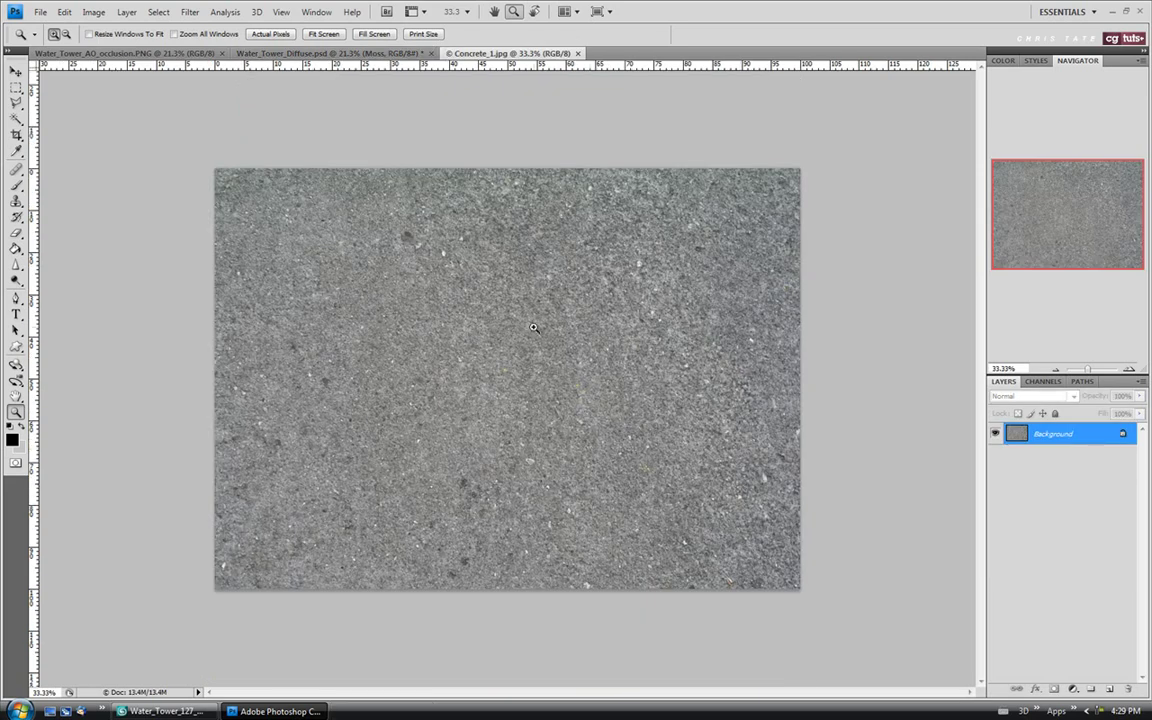
Step: Copy the whole concrete image, close its file, and paste it above the Moss layer in the diffuse texture
{"action": "key", "text": "ctrl+a"}
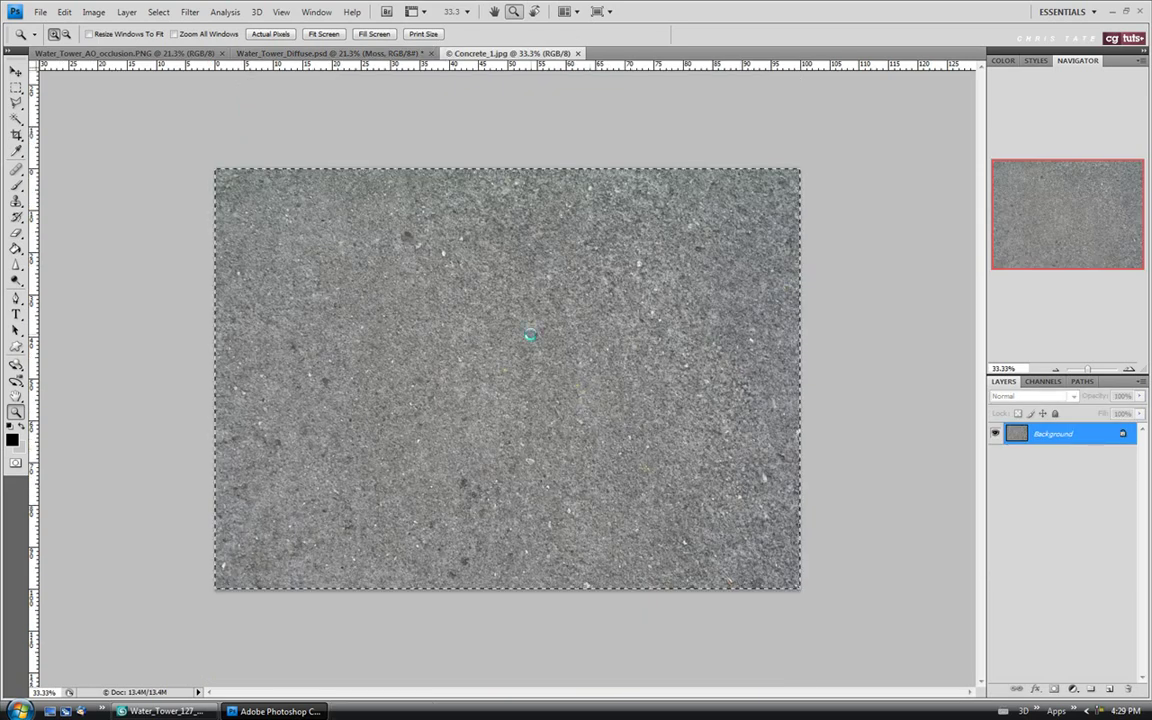
{"action": "left_click", "coordinate": [578, 54]}
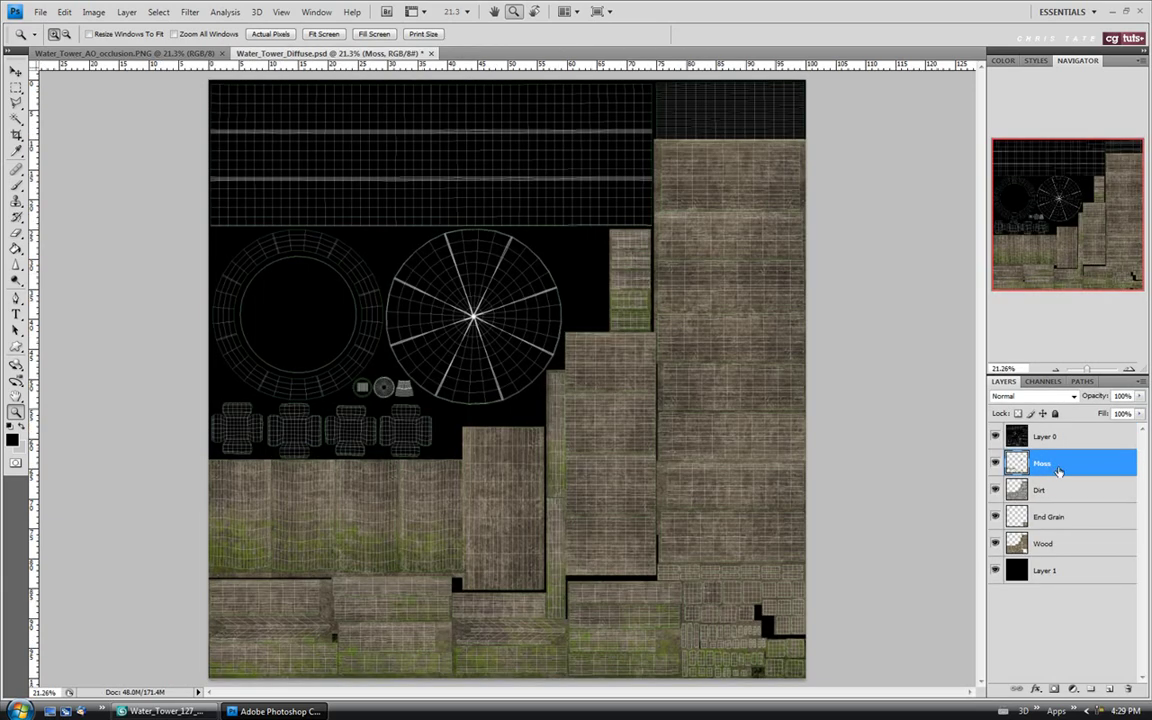
{"action": "key", "text": "ctrl+v"}
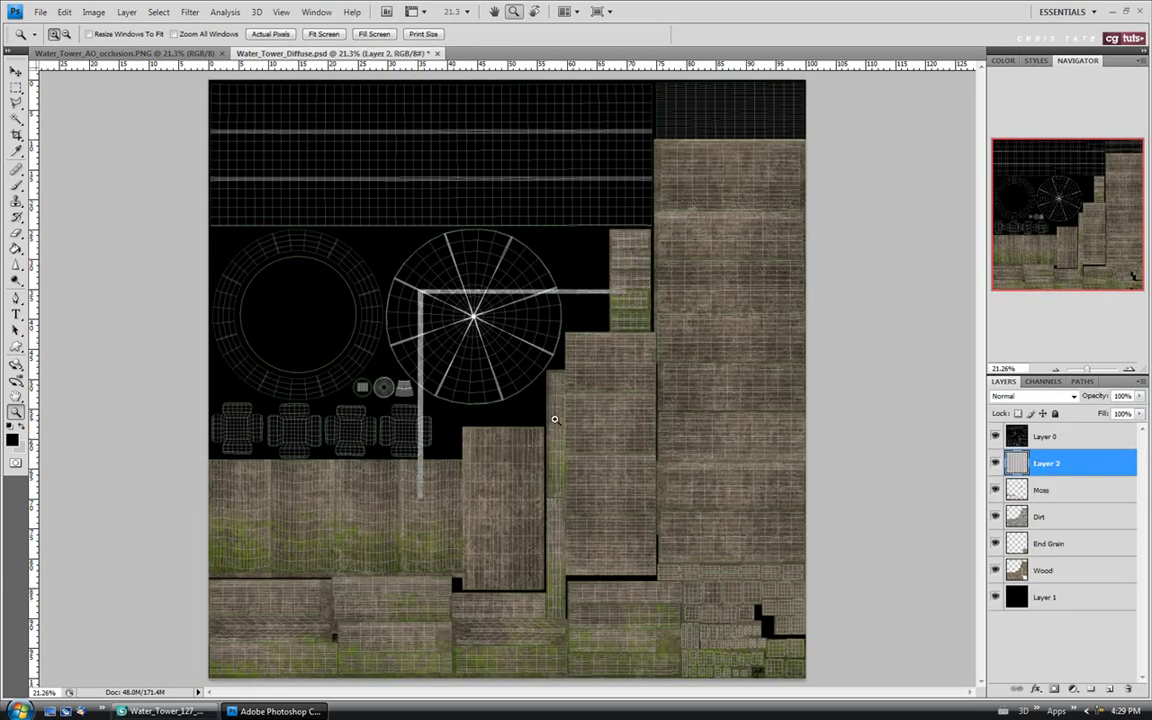
Step: Scale the pasted concrete to about 35.6% and place it over the two leftmost cross-shaped UV pieces
{"action": "left_click", "coordinate": [16, 72]}
{"action": "left_click_drag", "start_coordinate": [512, 427], "coordinate": [399, 451]}
{"action": "key", "text": "ctrl+t"}
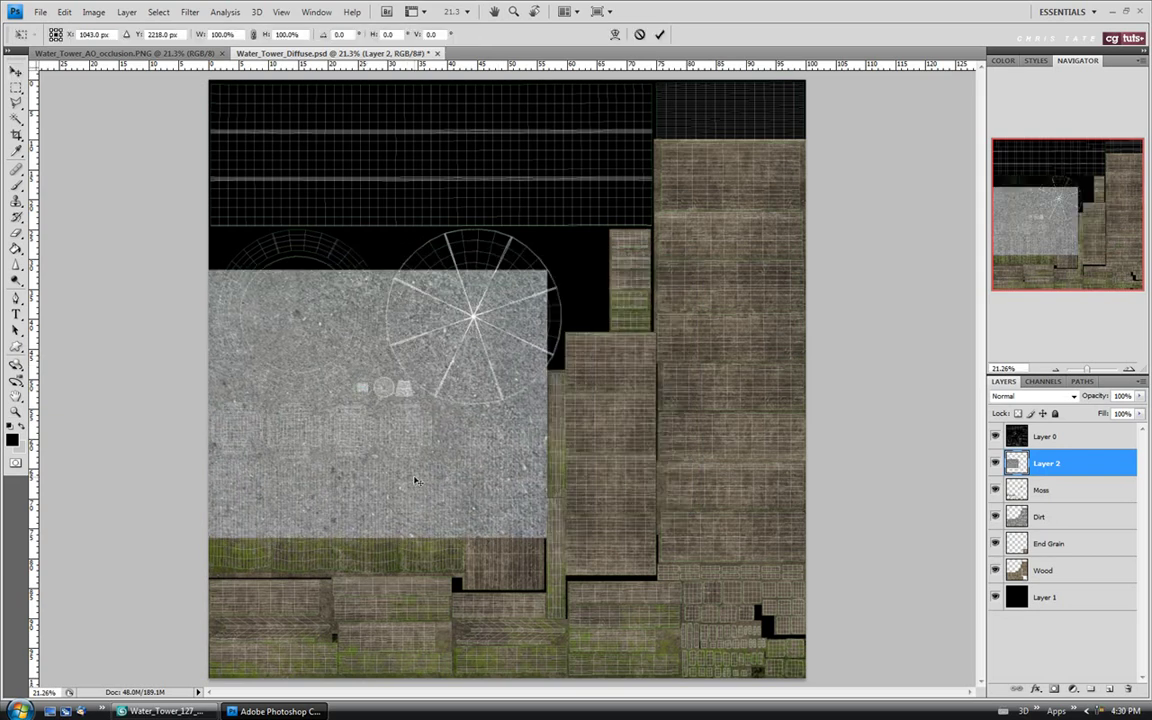
{"action": "left_click_drag", "start_coordinate": [550, 270], "coordinate": [309, 394]}
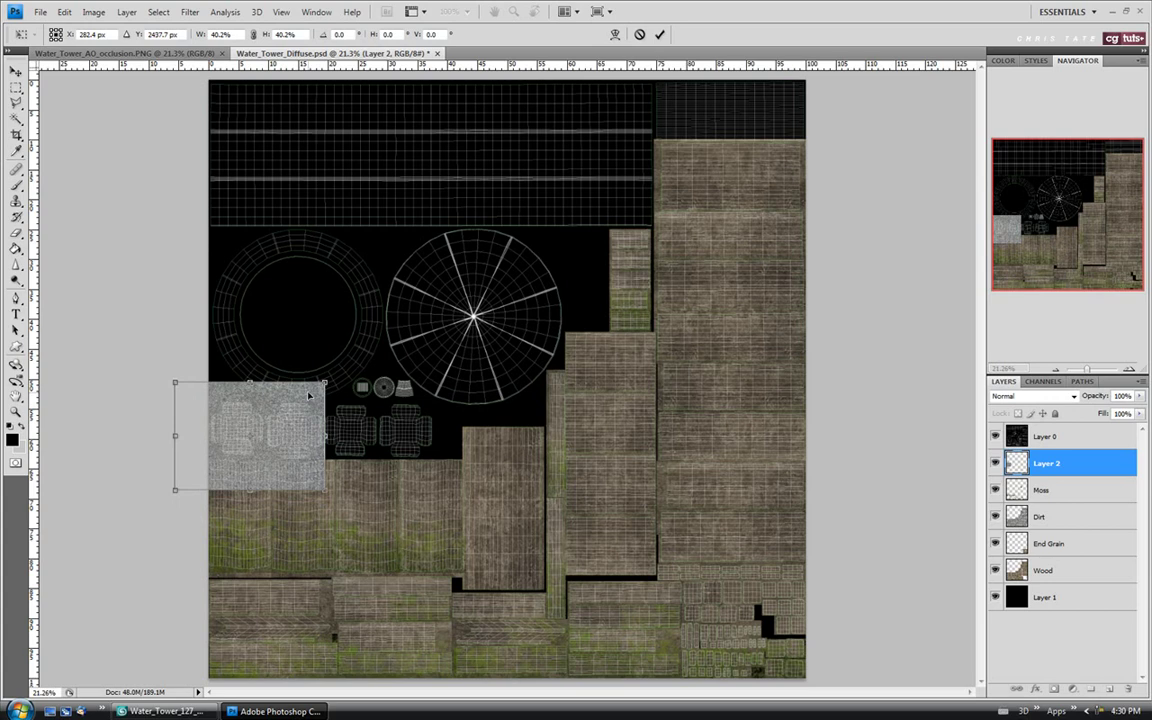
{"action": "left_click_drag", "start_coordinate": [176, 491], "coordinate": [192, 479]}
{"action": "key", "text": "Return"}
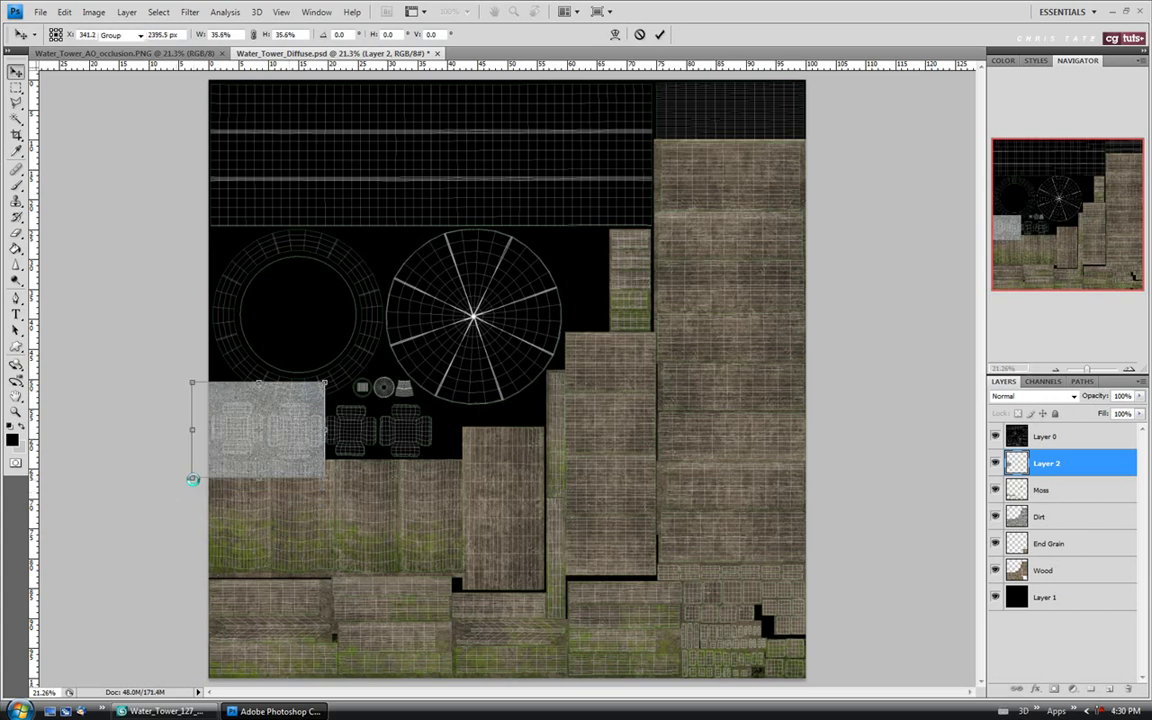
Step: Nudge the concrete slightly down so it sits against the texture's left edge around the first two cross-shaped pieces
{"action": "key", "text": "z"}
{"action": "left_click", "coordinate": [348, 420]}
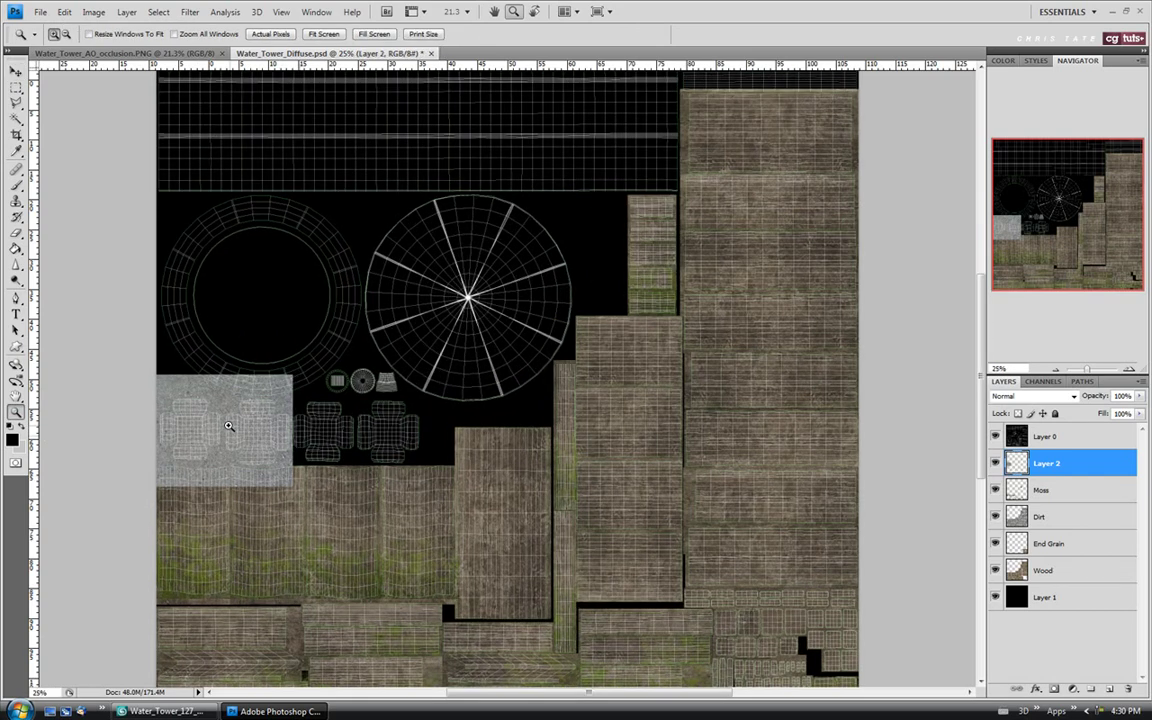
{"action": "left_click", "coordinate": [134, 424]}
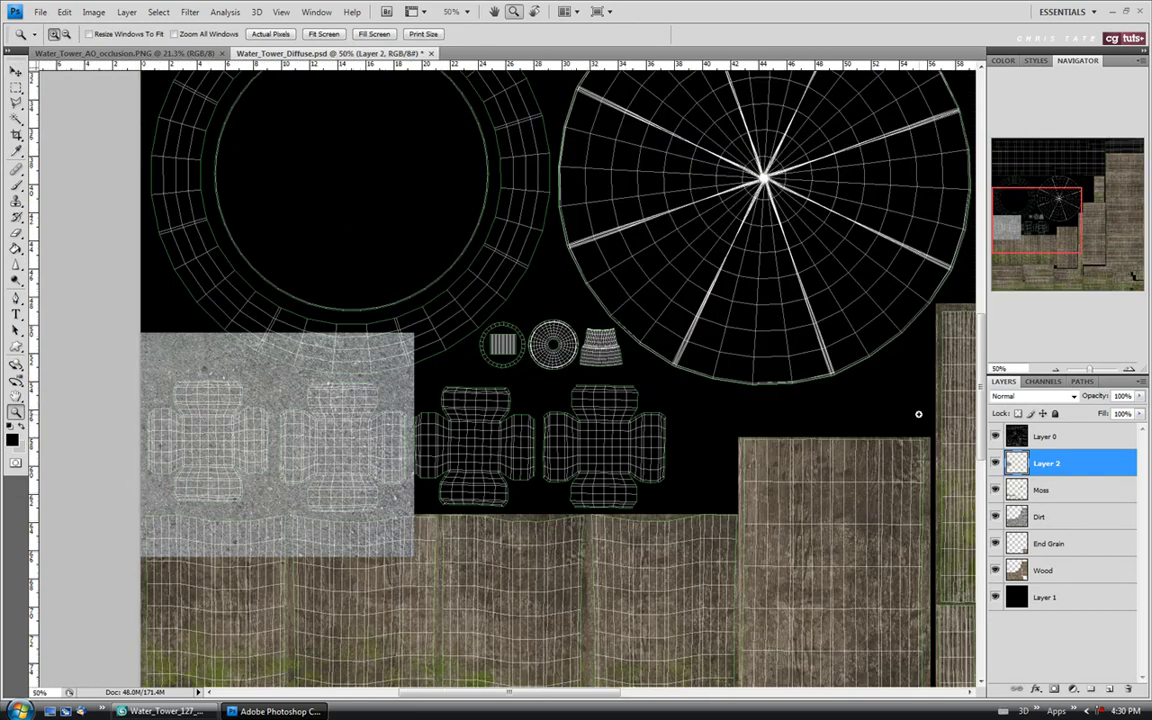
{"action": "scroll", "coordinate": [620, 600], "scroll_direction": "down", "scroll_amount": 2}
{"action": "left_click_drag", "start_coordinate": [537, 697], "coordinate": [516, 697]}
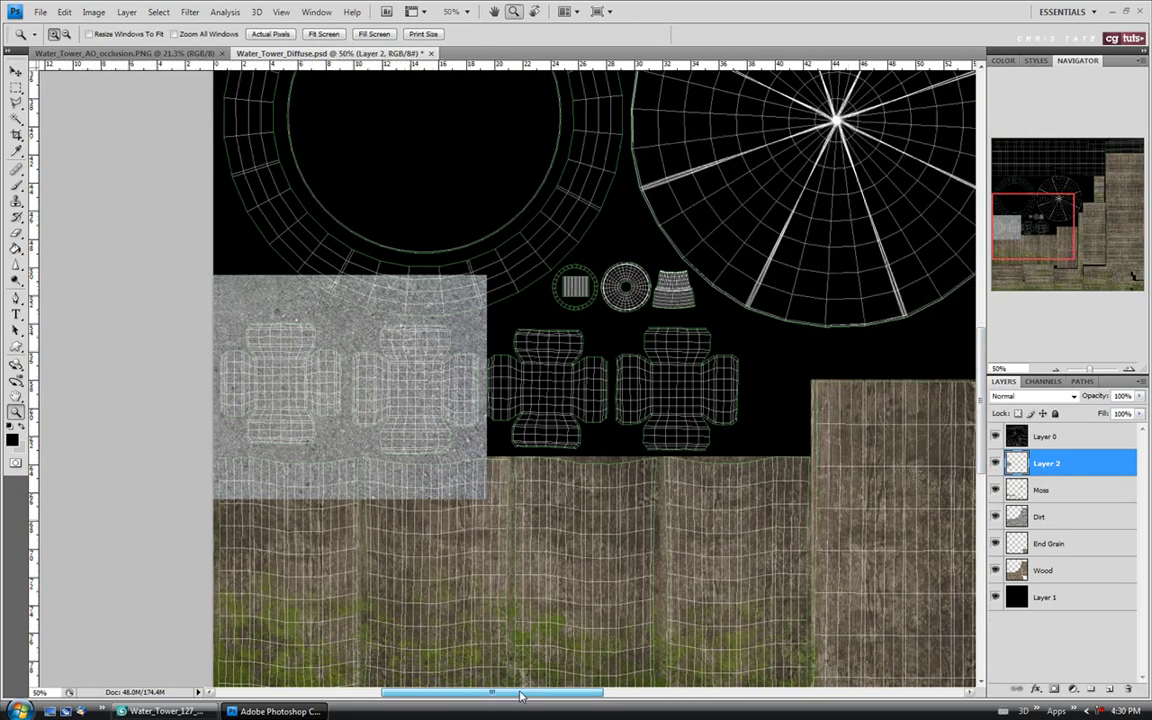
{"action": "key", "text": "v"}
{"action": "left_click_drag", "start_coordinate": [297, 351], "coordinate": [295, 359]}
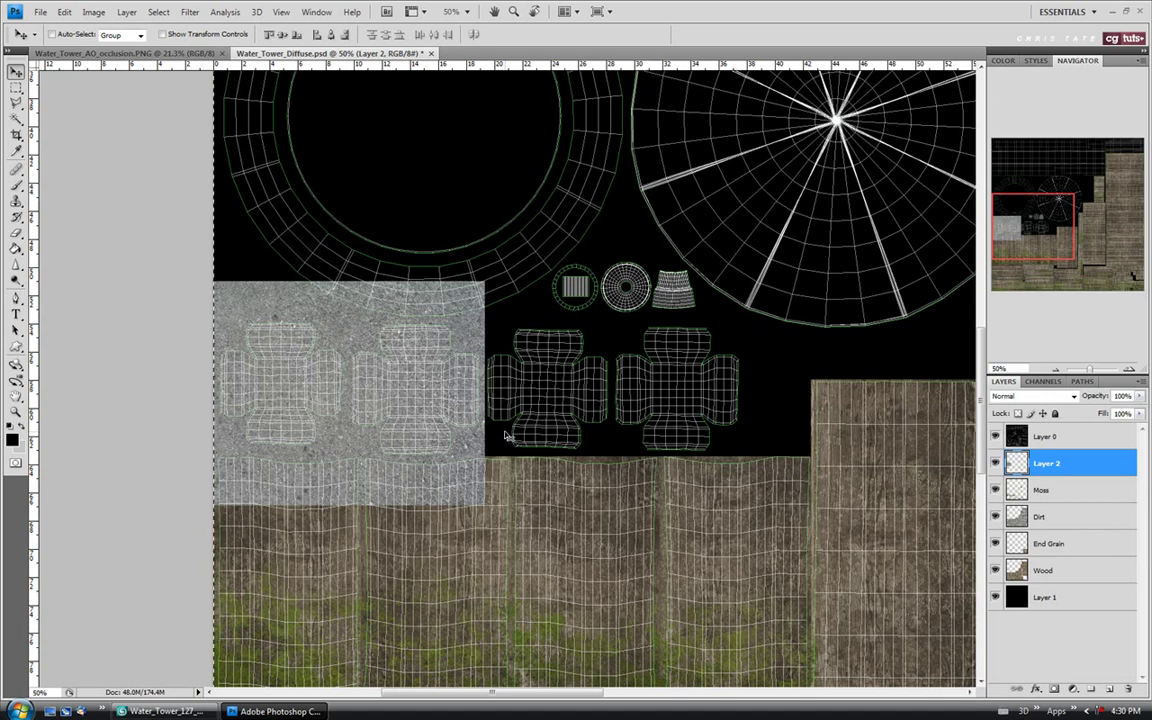
Step: Duplicate the scaled concrete onto a new layer and place the copy over the two remaining cross-shaped pieces
{"action": "key", "text": "ctrl+shift+alt+n"}
{"action": "key", "text": "ctrl+v"}
{"action": "left_click_drag", "start_coordinate": [849, 258], "coordinate": [546, 376]}
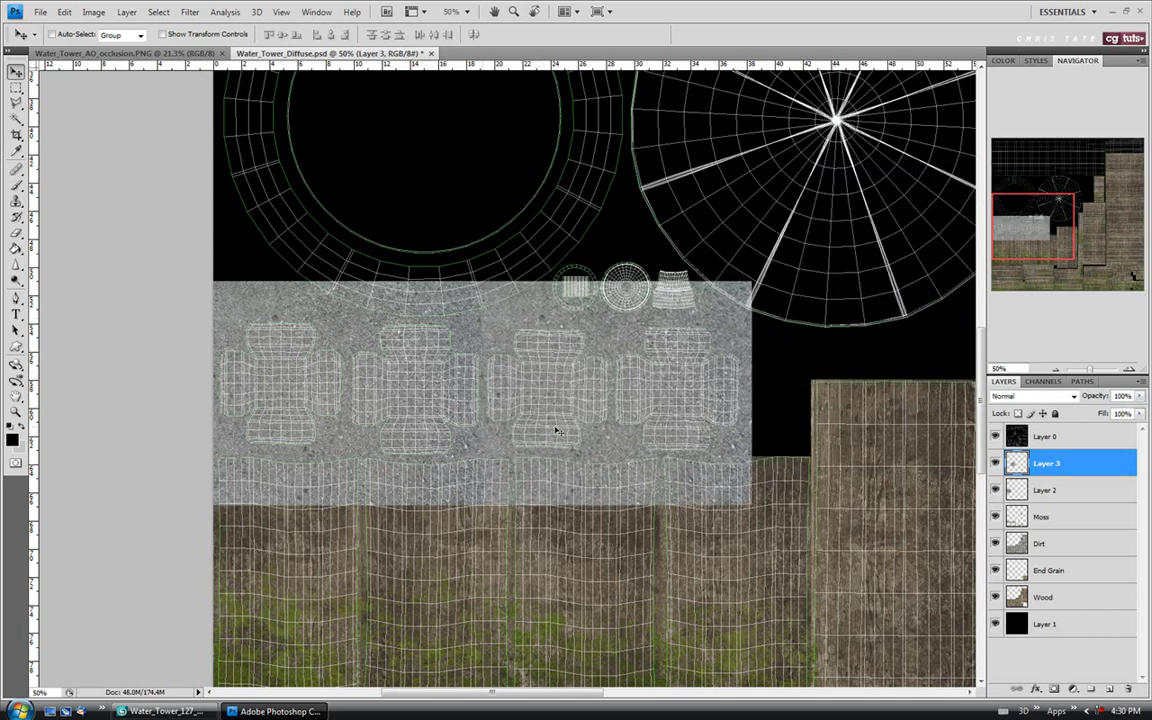
Step: Flip the concrete copy horizontally and vertically, and butt it against the first concrete piece
{"action": "key", "text": "ctrl+t"}
{"action": "right_click", "coordinate": [563, 387]}
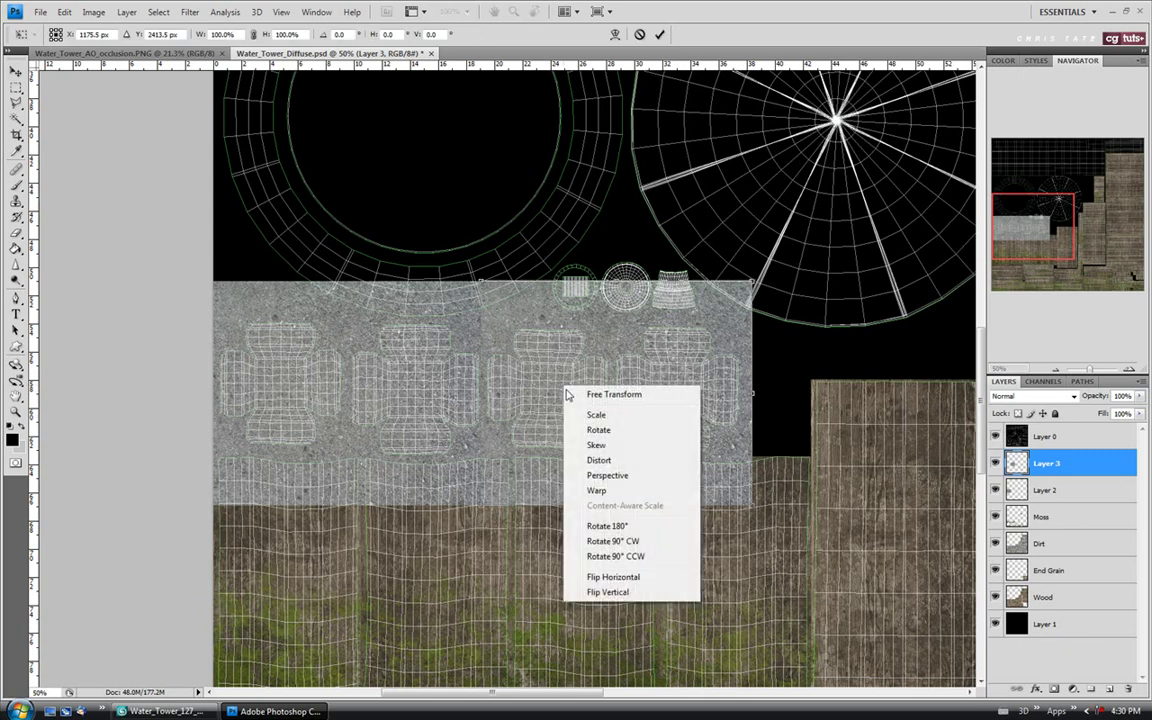
{"action": "left_click", "coordinate": [590, 585]}
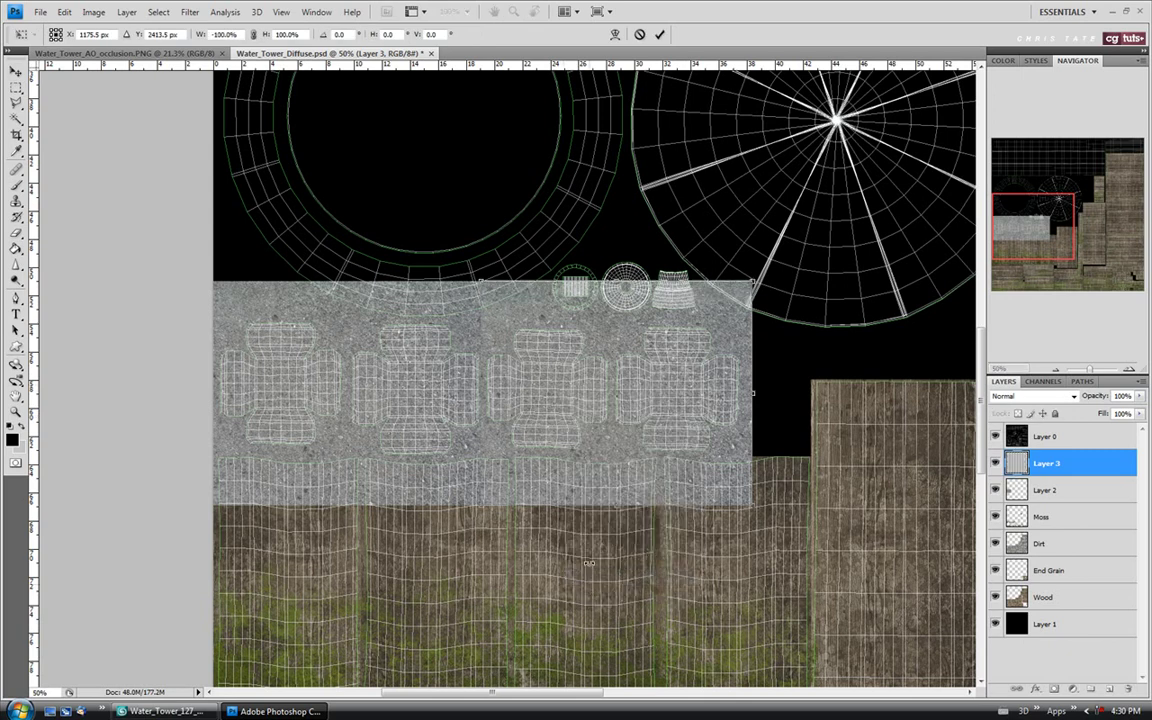
{"action": "right_click", "coordinate": [576, 416]}
{"action": "left_click", "coordinate": [592, 619]}
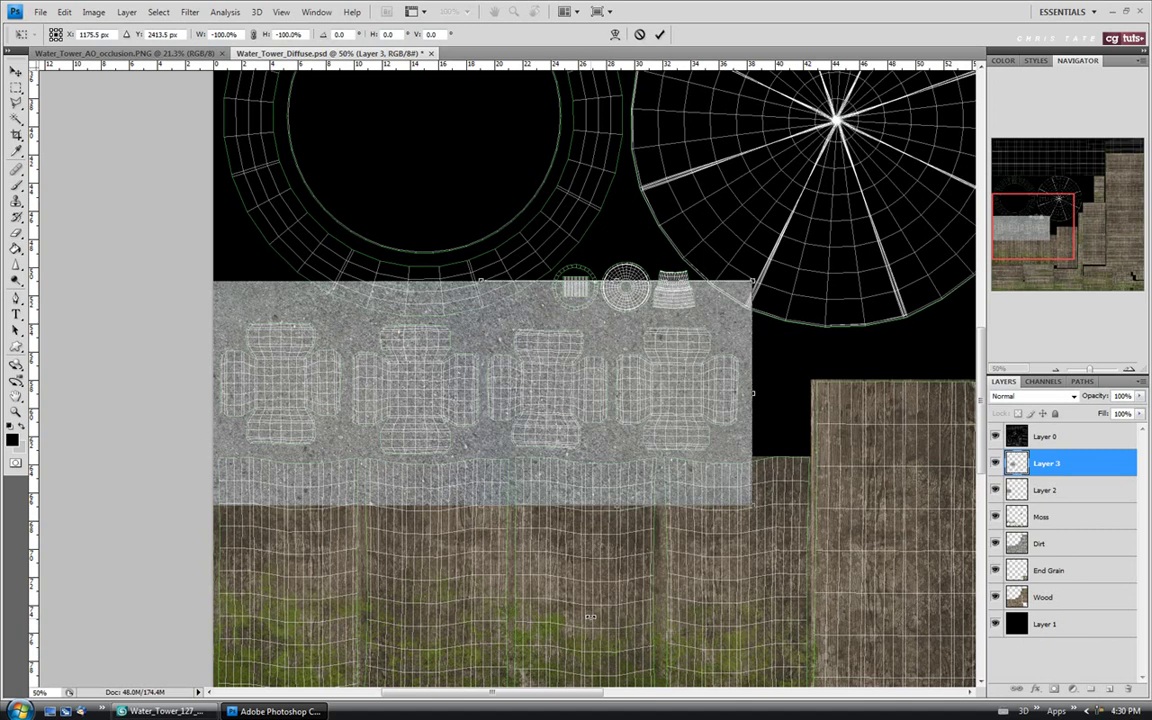
{"action": "key", "text": "Return"}
{"action": "mouse_move", "coordinate": [581, 362]}
{"action": "left_mouse_down"}
{"action": "mouse_move", "coordinate": [582, 380]}
{"action": "mouse_move", "coordinate": [581, 354]}
{"action": "left_mouse_up"}
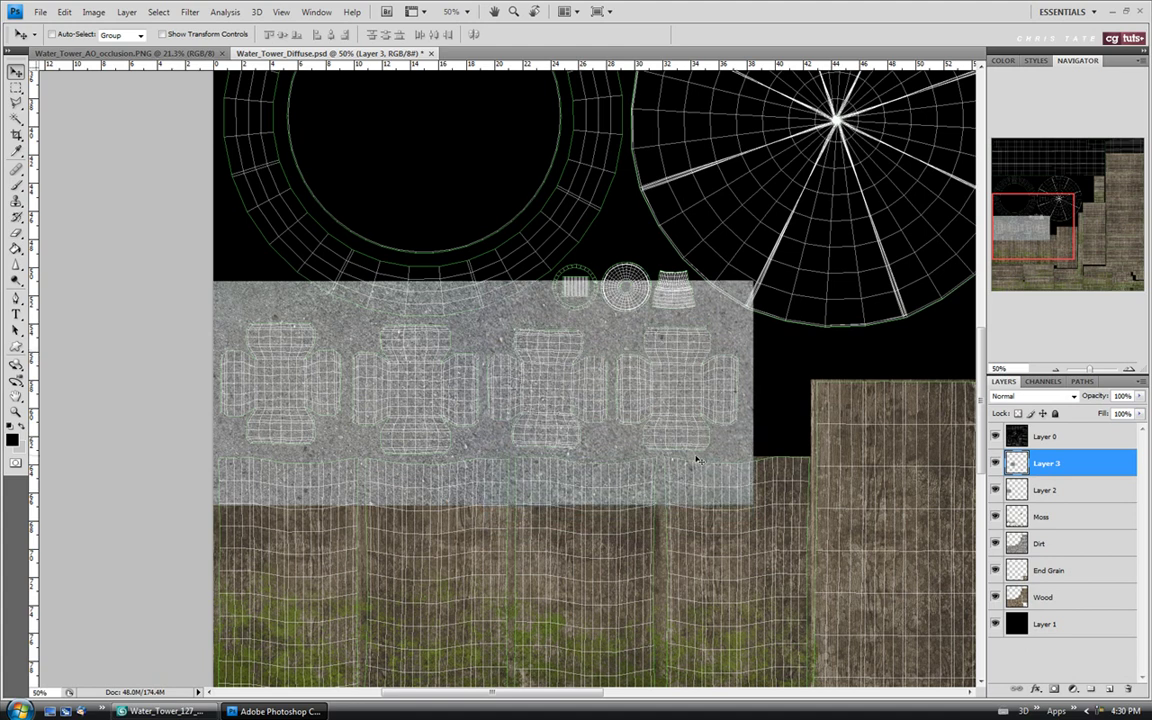
Step: Merge the two concrete layers and delete everything outside a rectangular strip around the four cross-shaped pieces
{"action": "left_click", "coordinate": [1061, 490], "text": "shift"}
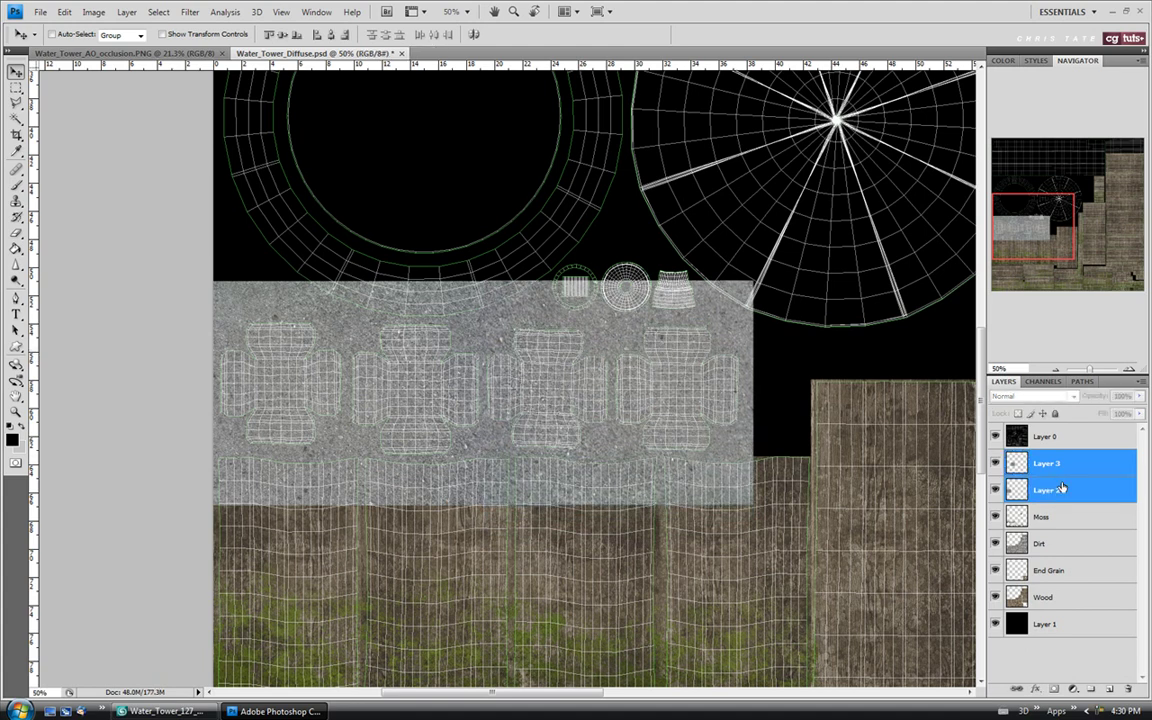
{"action": "key", "text": "ctrl+e"}
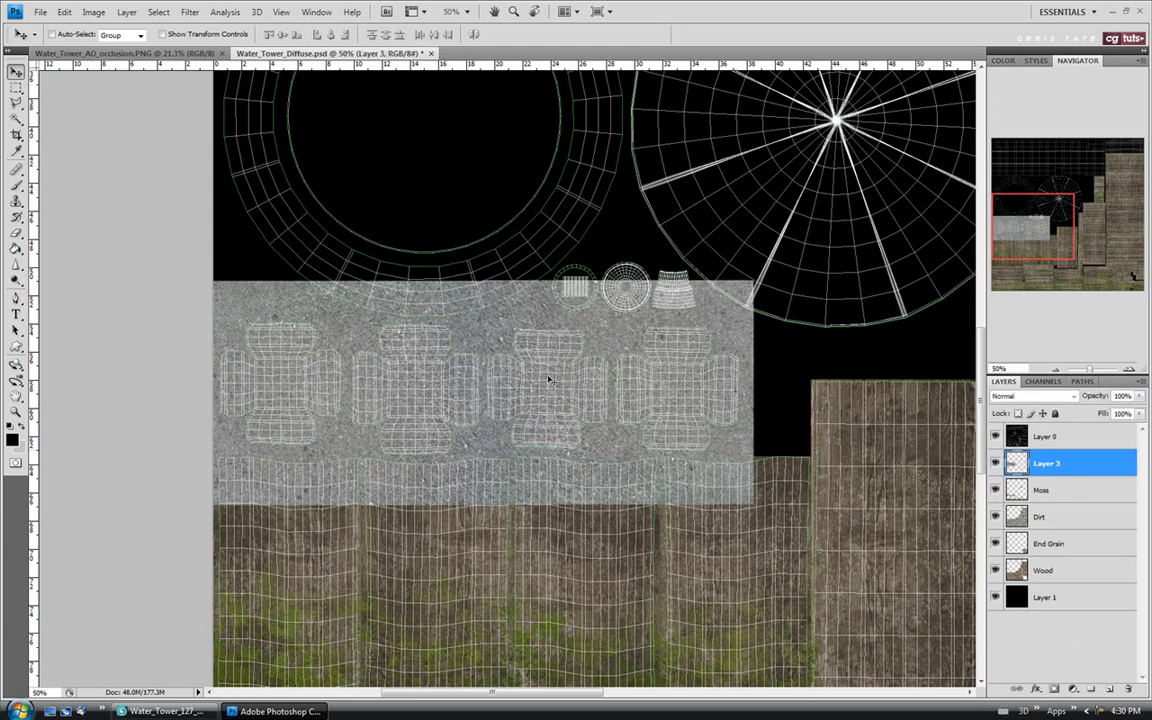
{"action": "left_click", "coordinate": [16, 88]}
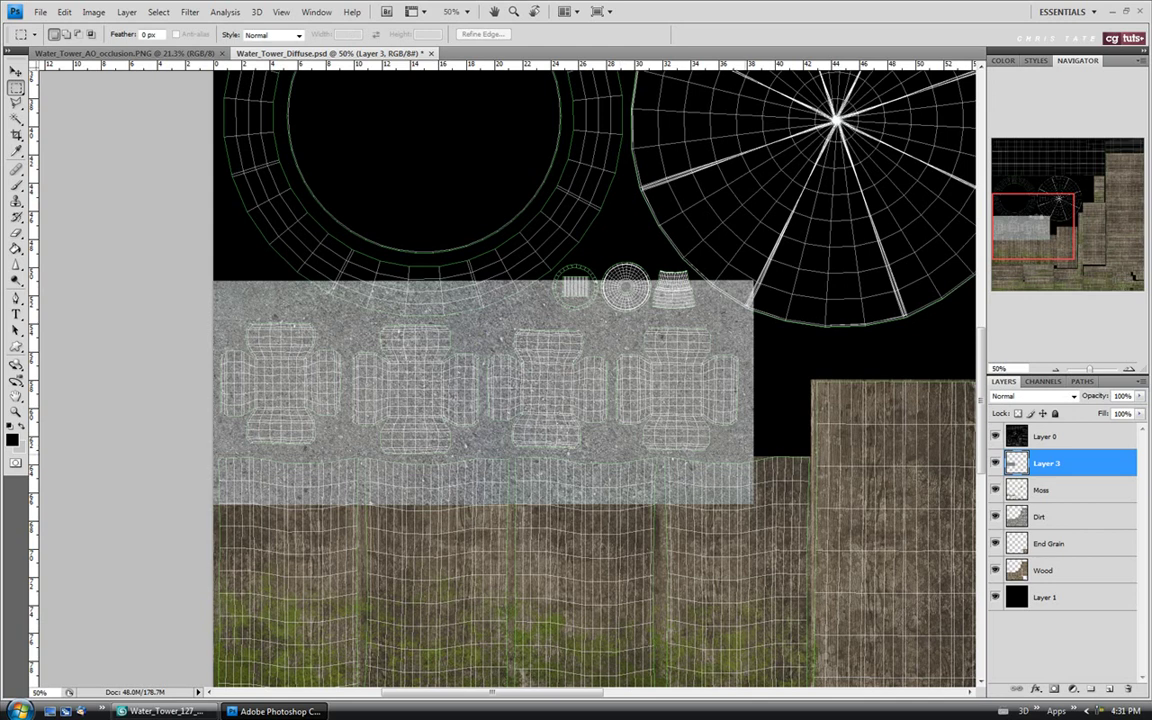
{"action": "left_click_drag", "start_coordinate": [215, 320], "coordinate": [745, 455]}
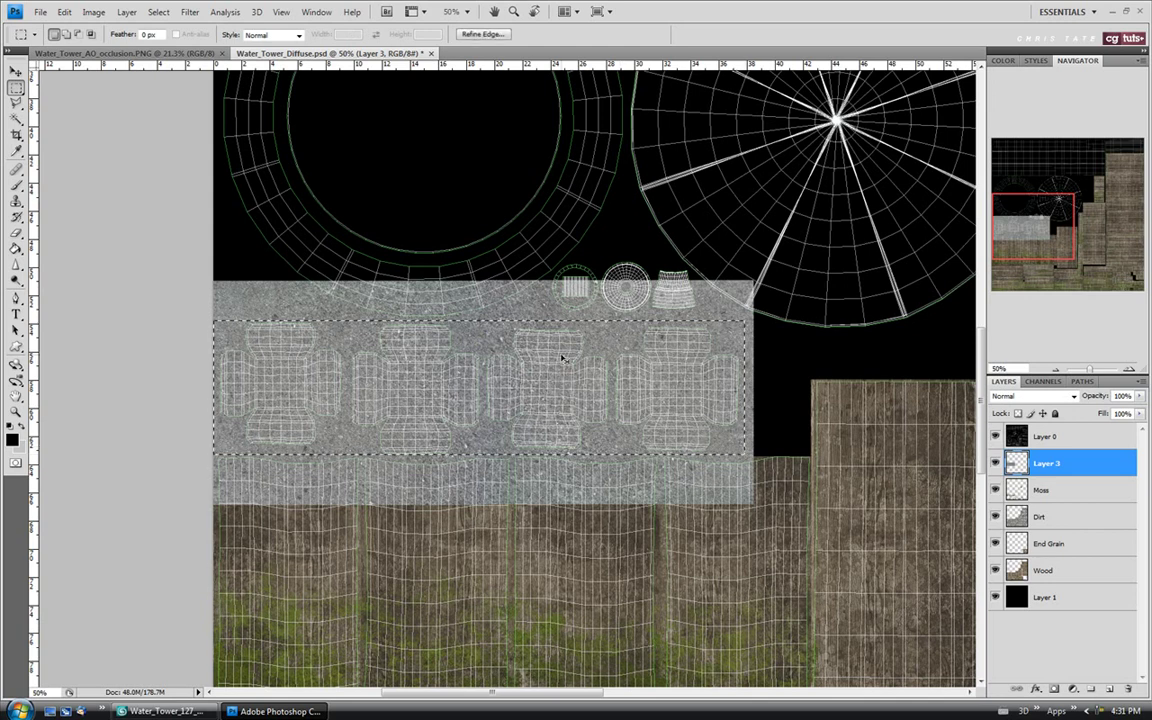
{"action": "key", "text": "Delete"}
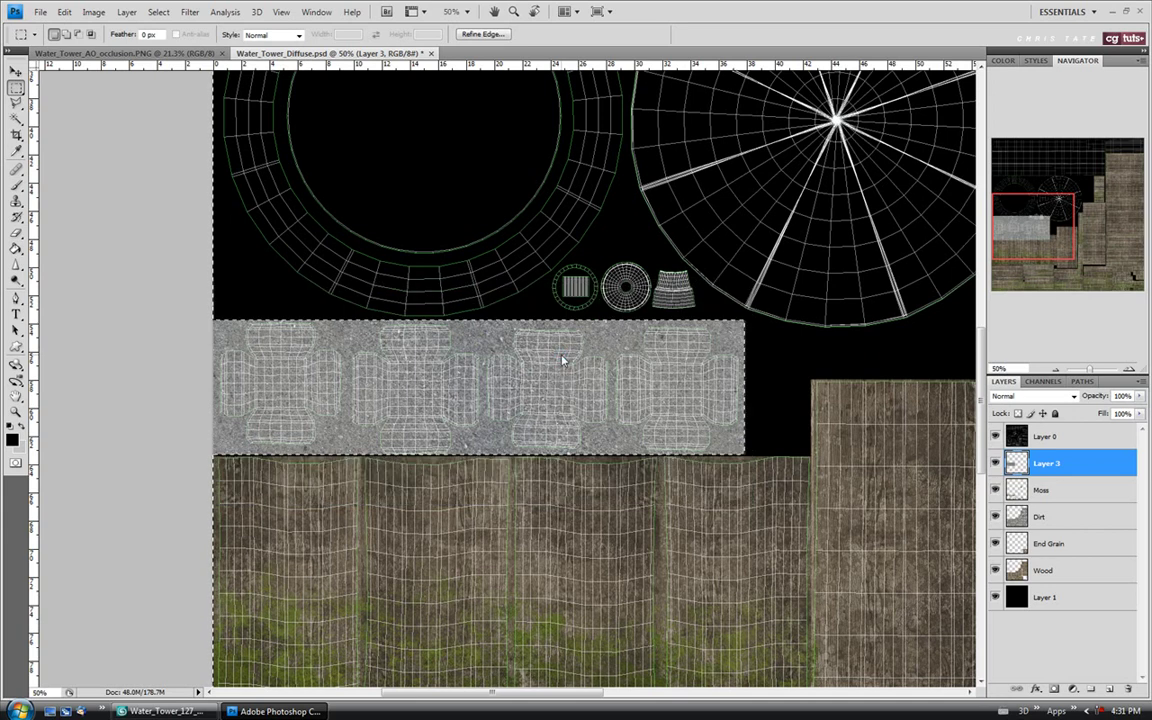
{"action": "key", "text": "ctrl+d"}
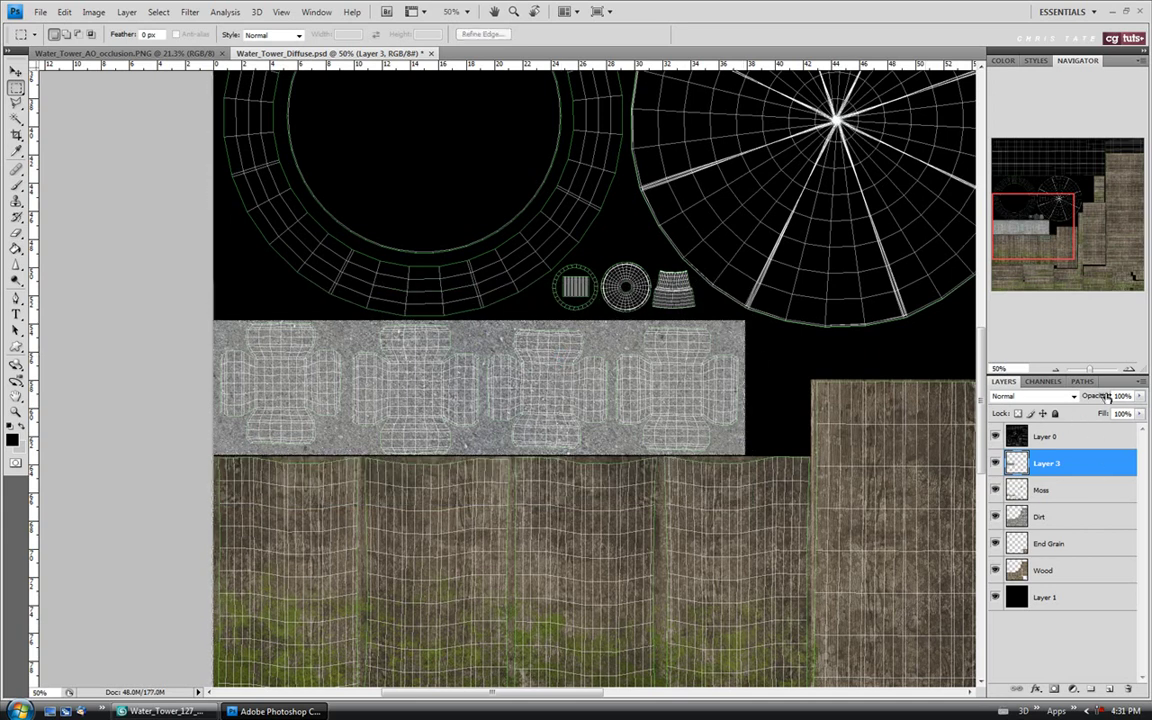
Step: Rename the merged concrete layer as Concrete Base
{"action": "double_click", "coordinate": [1047, 464]}
{"action": "type", "text": "Concrete Base"}
{"action": "key", "text": "Return"}
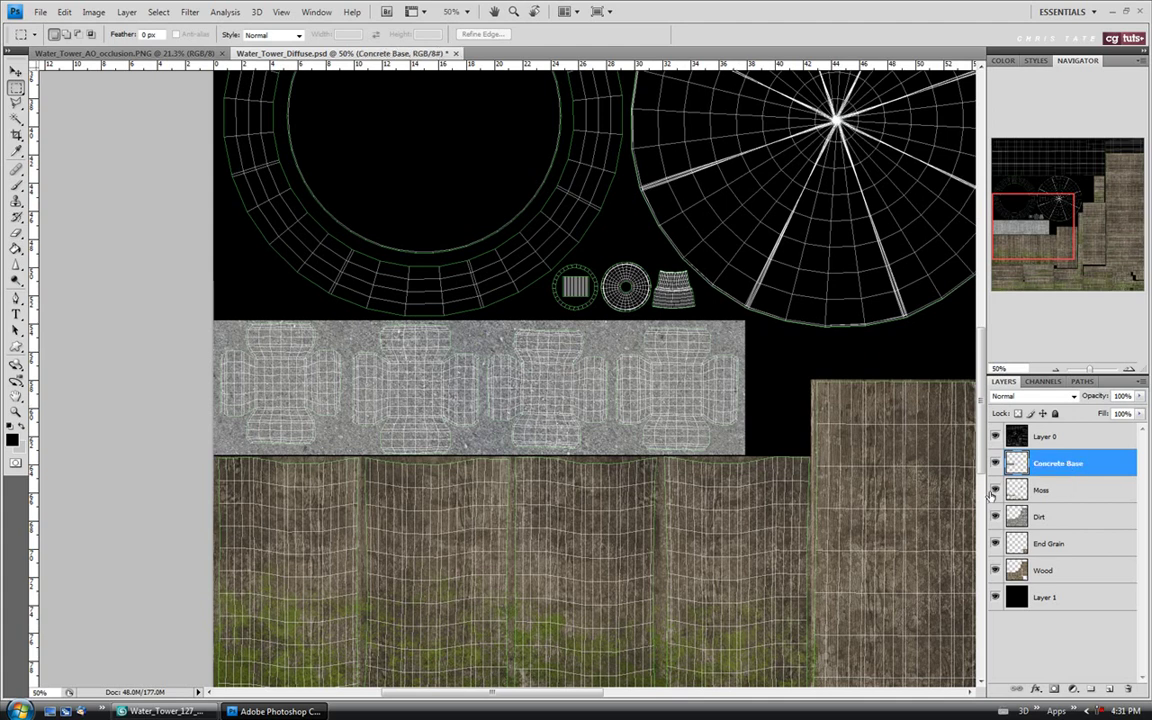
Step: Open Concrete_2 from the Water_Tower_Texture_Source folder, copy the whole image, close it, and paste it above Concrete Base
{"action": "left_click", "coordinate": [40, 11]}
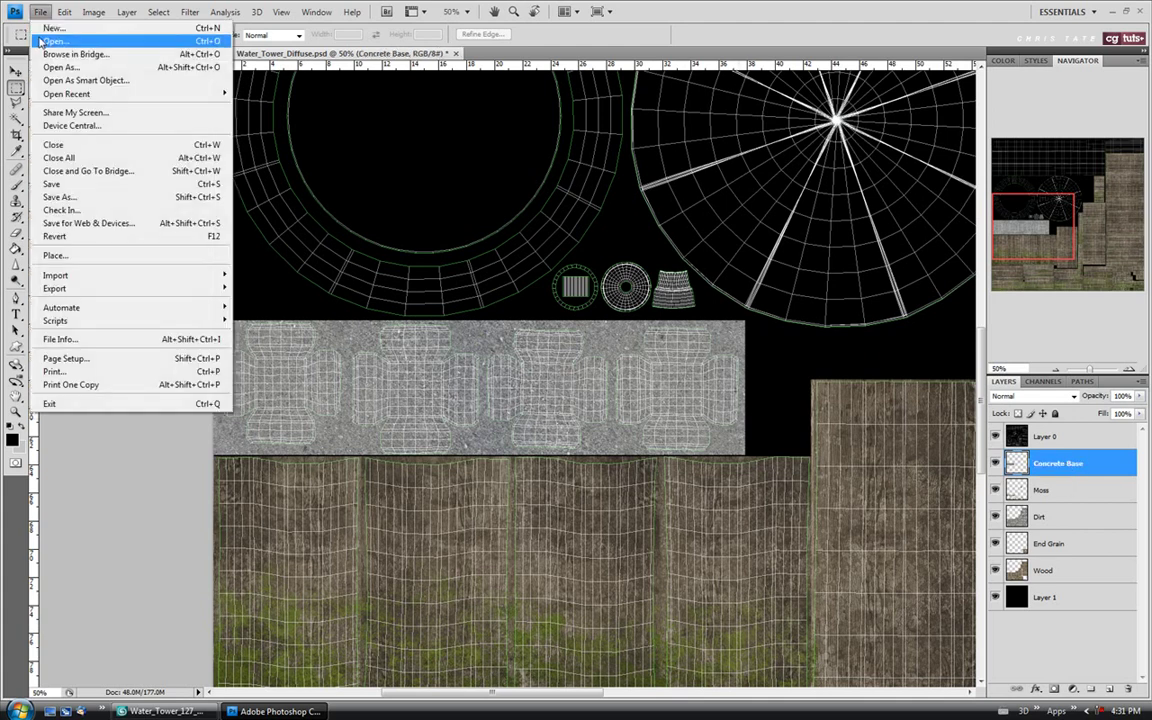
{"action": "left_click", "coordinate": [52, 41]}
{"action": "left_click", "coordinate": [472, 210]}
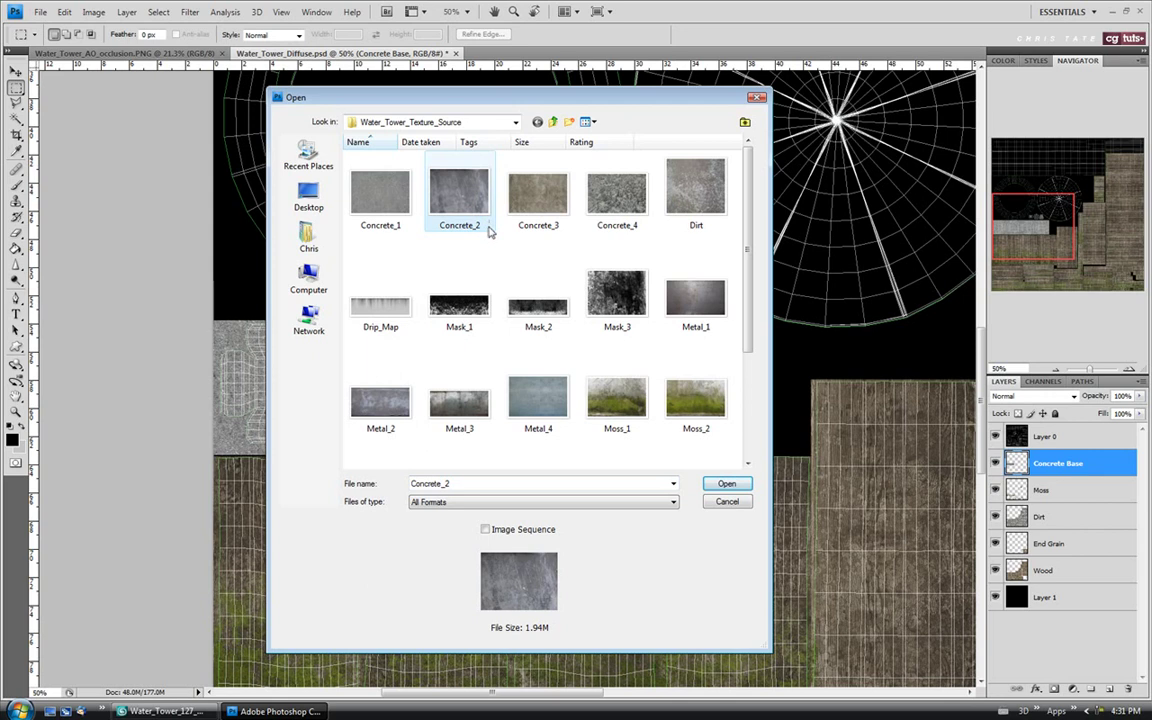
{"action": "left_click", "coordinate": [727, 484]}
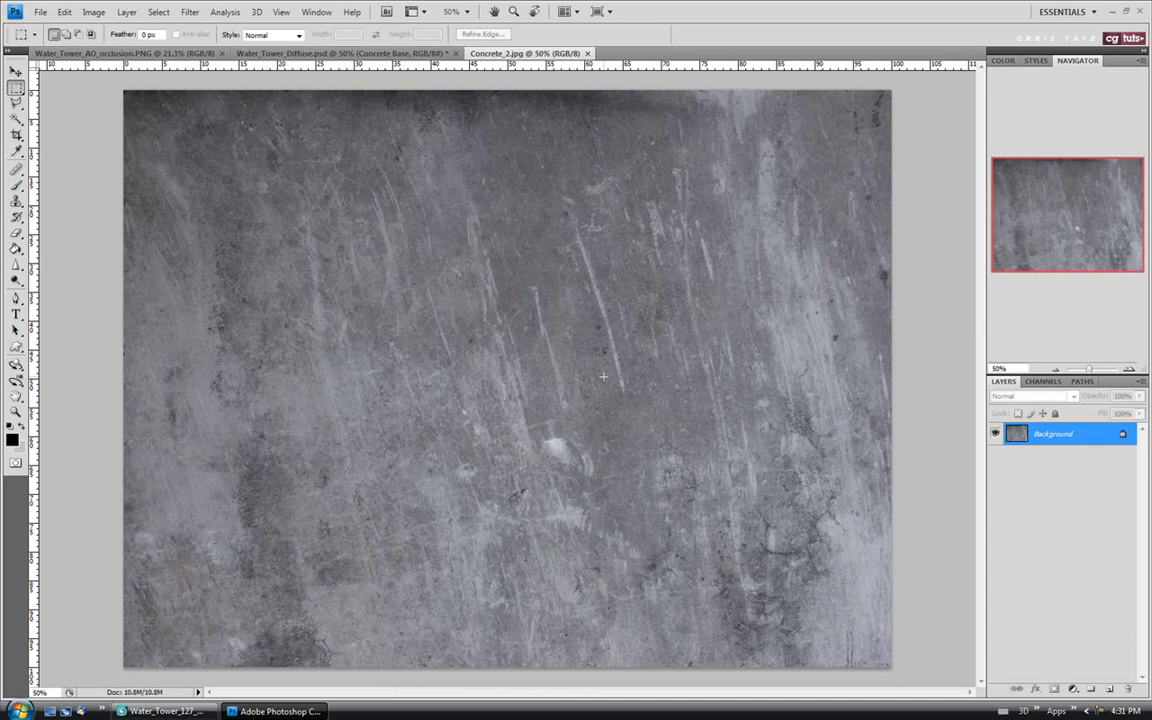
{"action": "key", "text": "ctrl+a"}
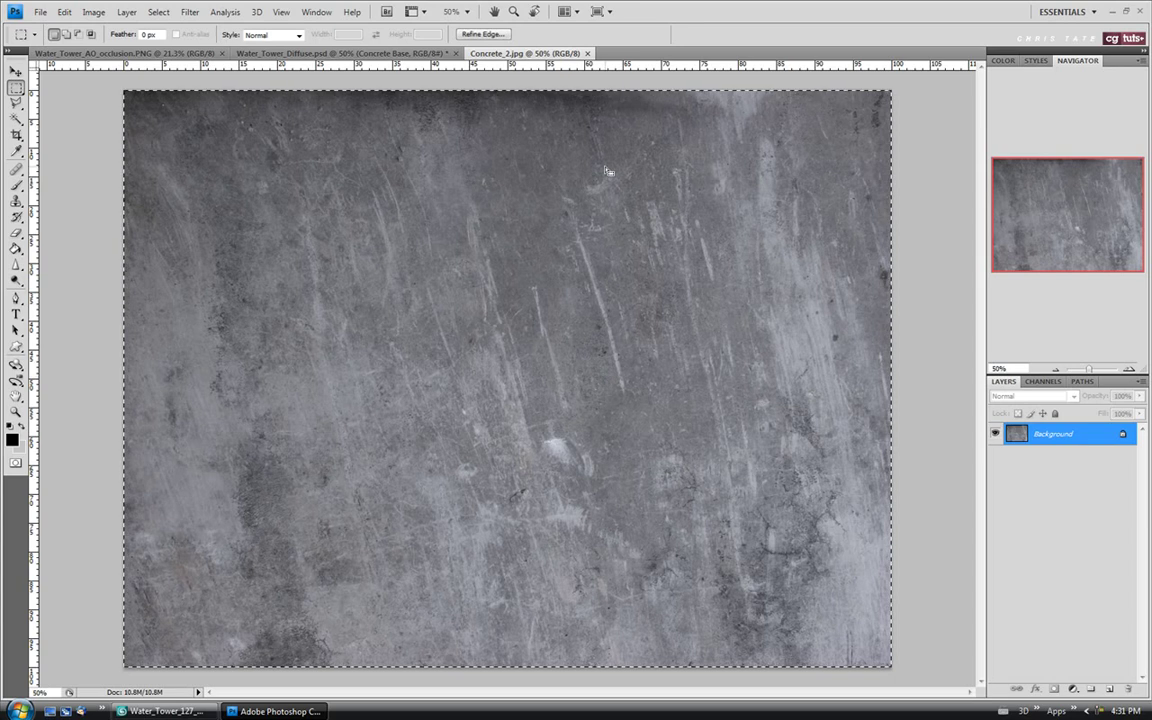
{"action": "key", "text": "ctrl+w"}
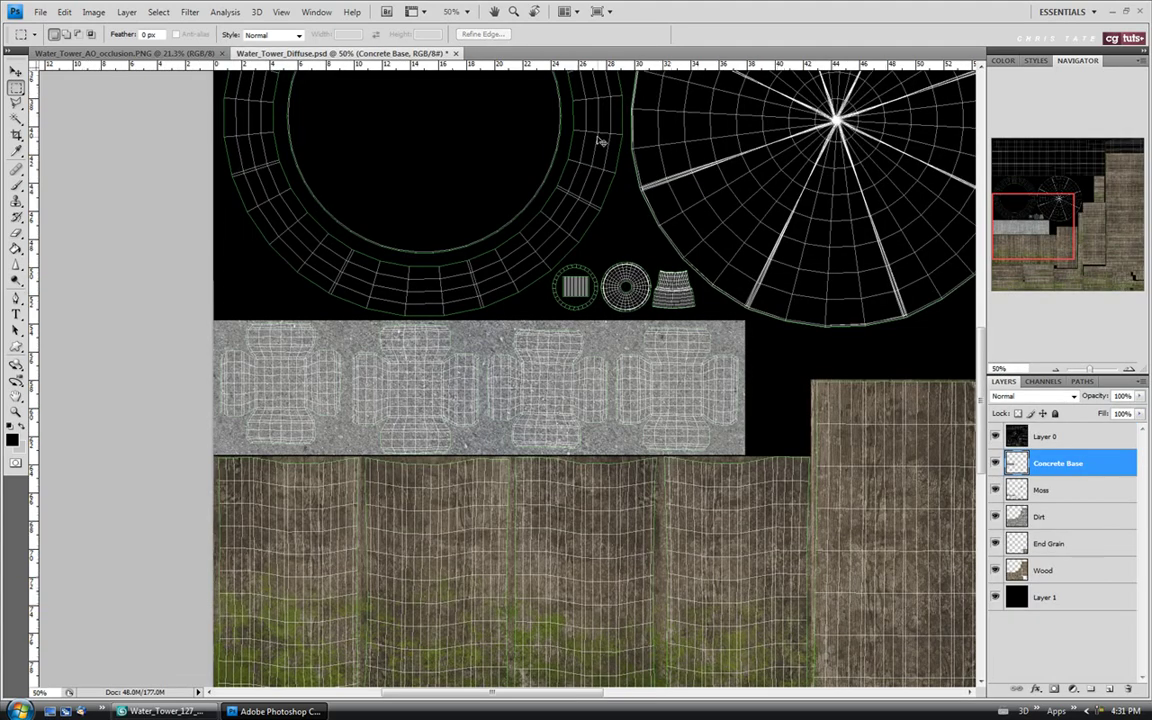
{"action": "key", "text": "ctrl+v"}
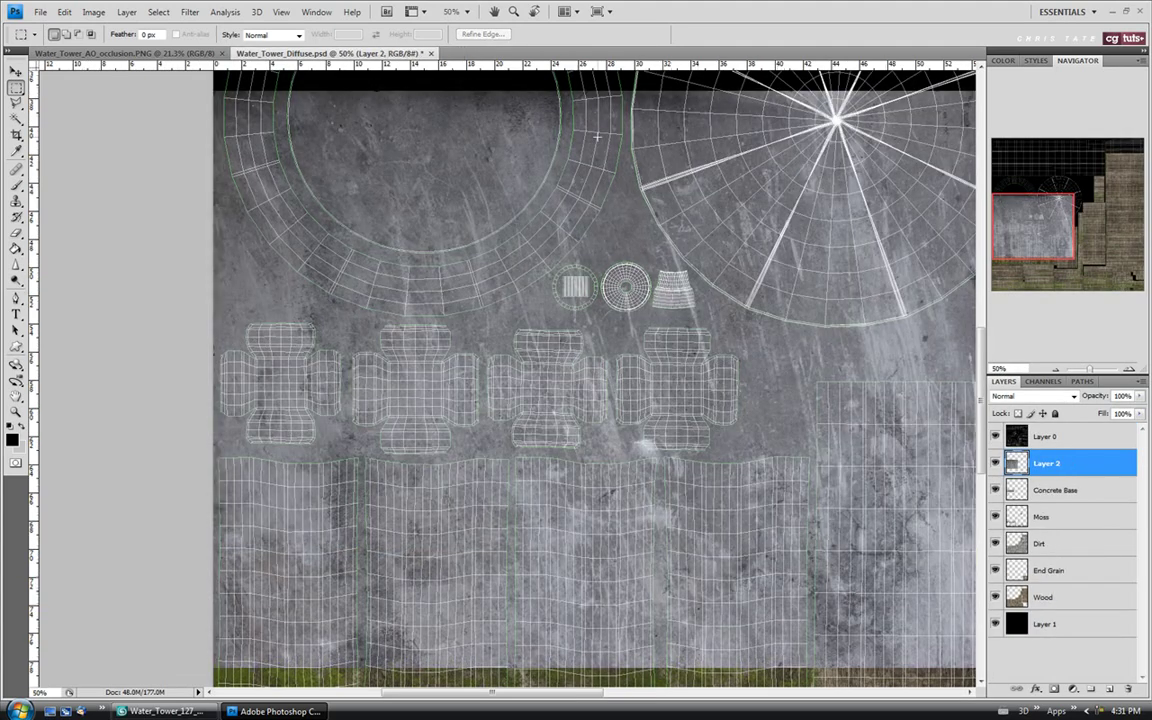
Step: Scale the pasted Concrete_2 image to about 69.4% and position it to span all four cross-shaped pieces
{"action": "key", "text": "ctrl+t"}
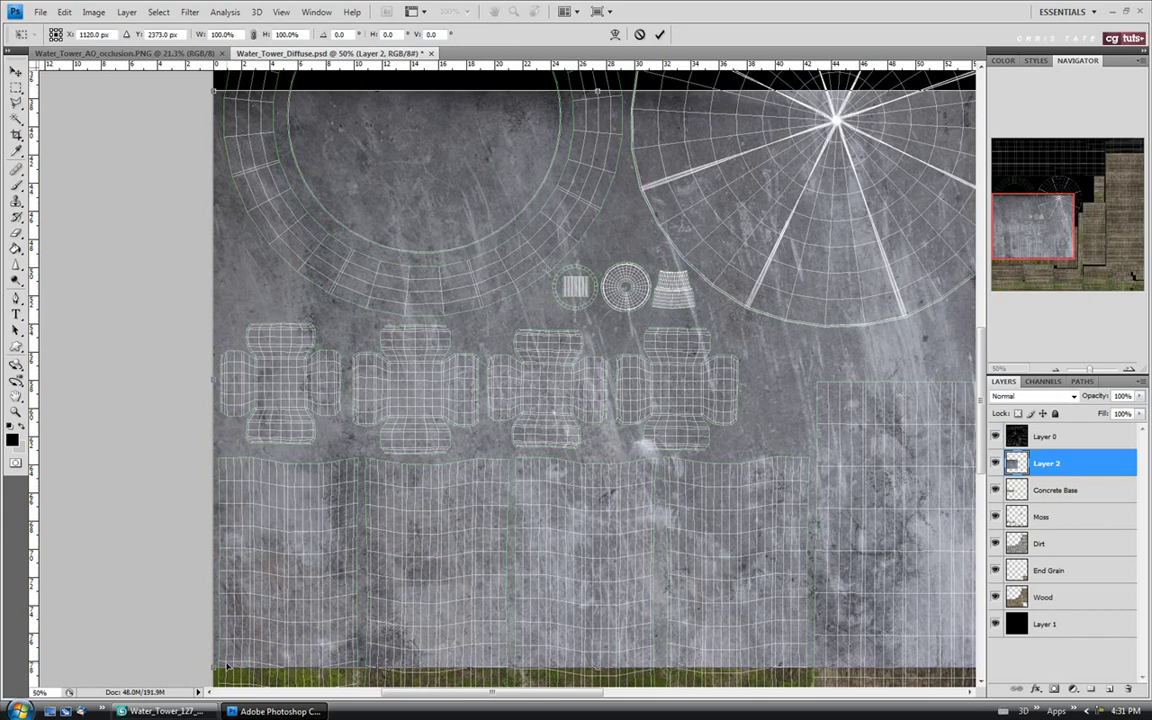
{"action": "left_click_drag", "start_coordinate": [213, 666], "coordinate": [533, 428]}
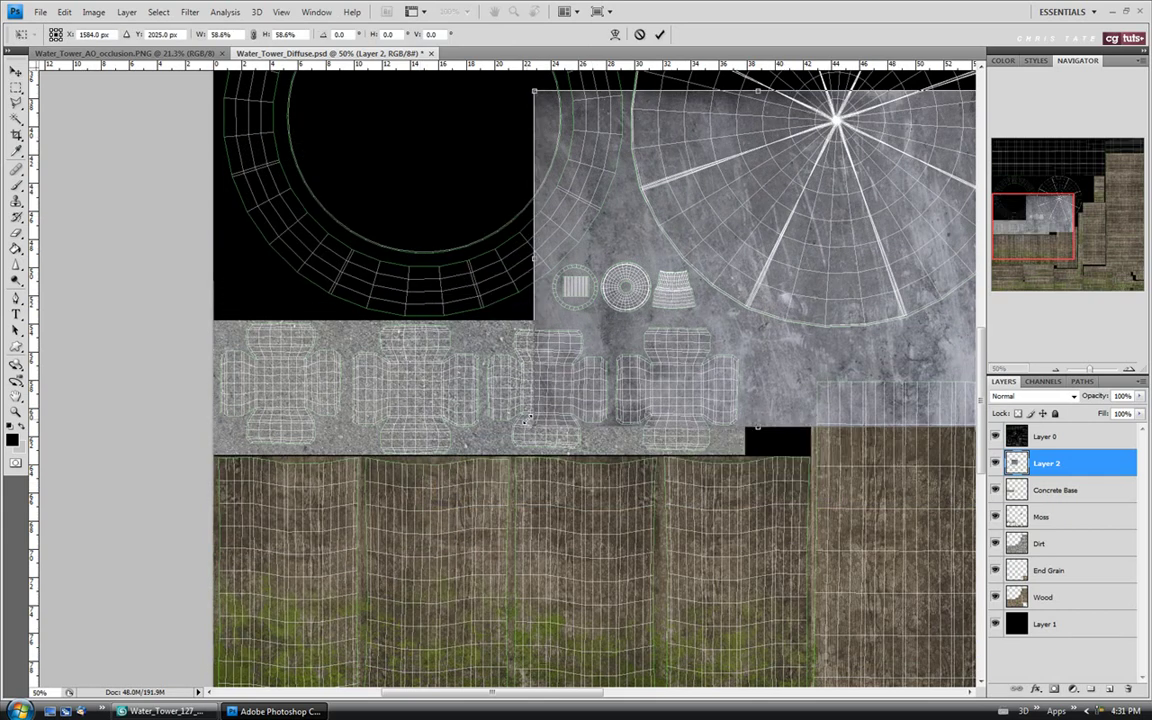
{"action": "left_click_drag", "start_coordinate": [703, 292], "coordinate": [374, 404]}
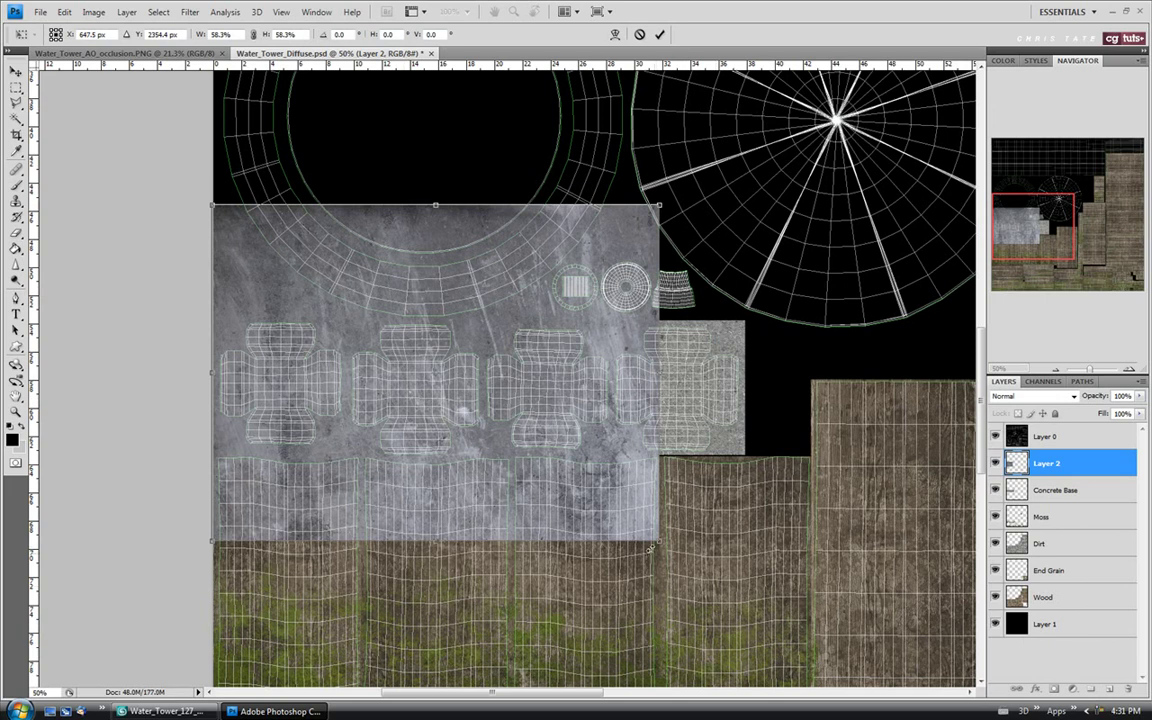
{"action": "left_click_drag", "start_coordinate": [658, 540], "coordinate": [761, 578]}
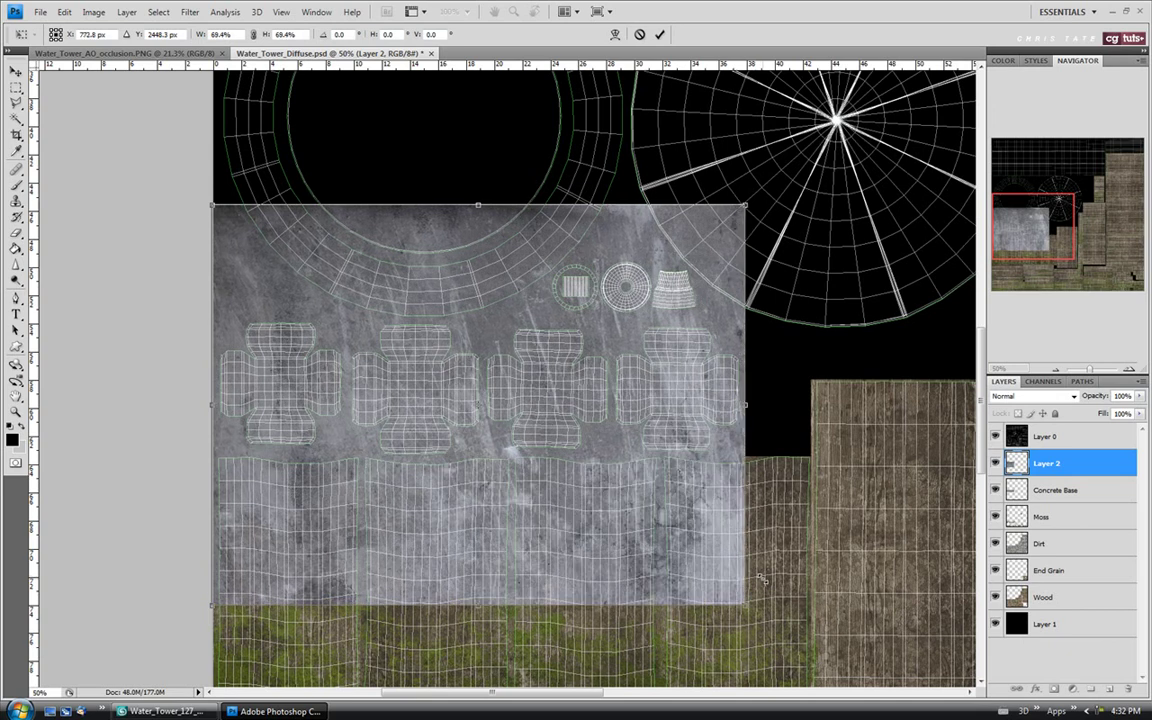
{"action": "left_click_drag", "start_coordinate": [529, 506], "coordinate": [525, 441]}
{"action": "left_click_drag", "start_coordinate": [527, 438], "coordinate": [528, 418]}
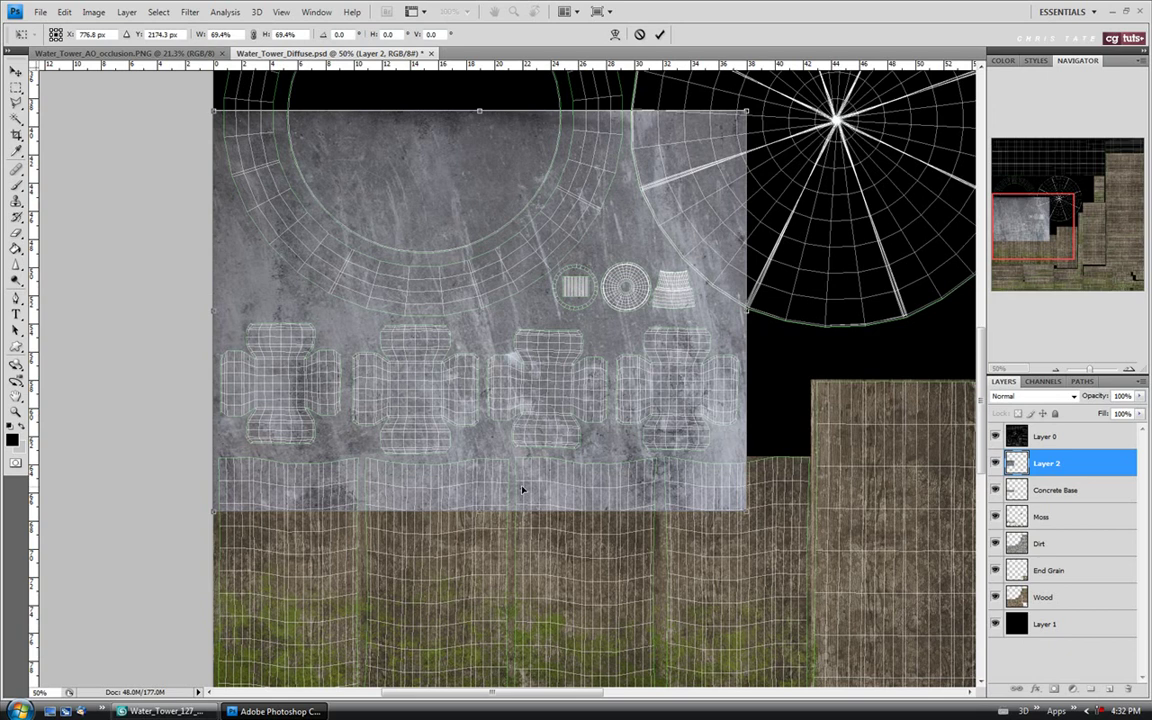
Step: Trim the Concrete_2 layer to the same rectangular strip as the concrete base and clear the selection
{"action": "key", "text": "m"}
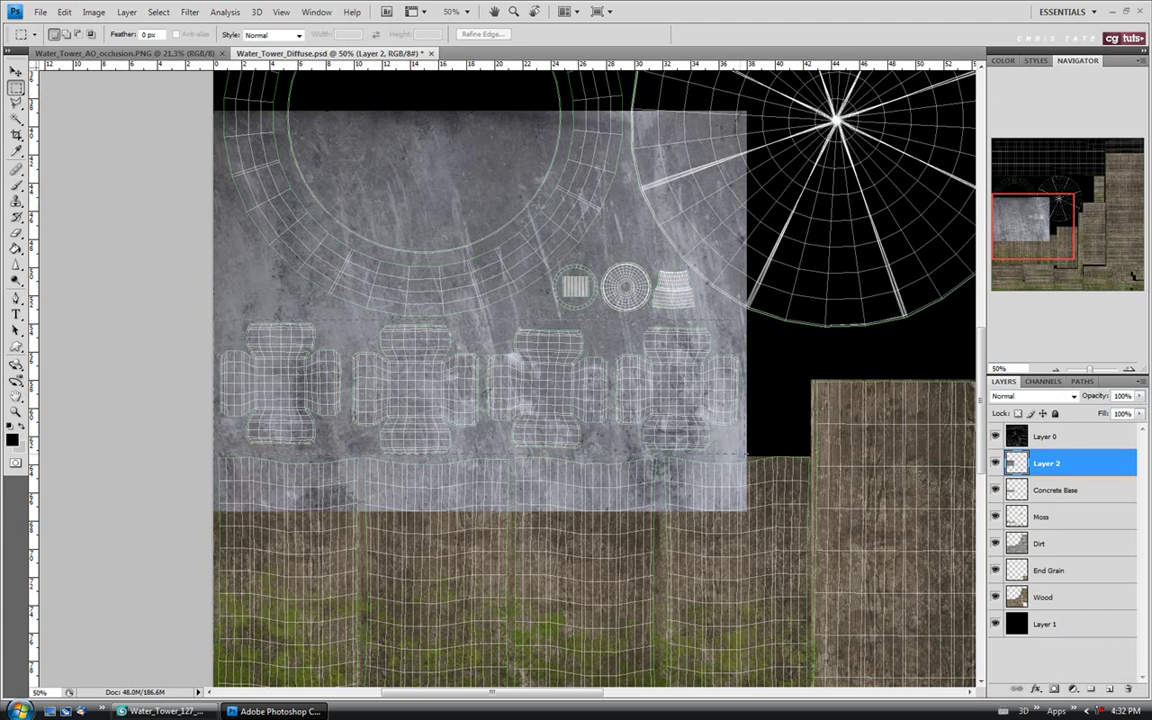
{"action": "left_click_drag", "start_coordinate": [214, 321], "coordinate": [746, 455]}
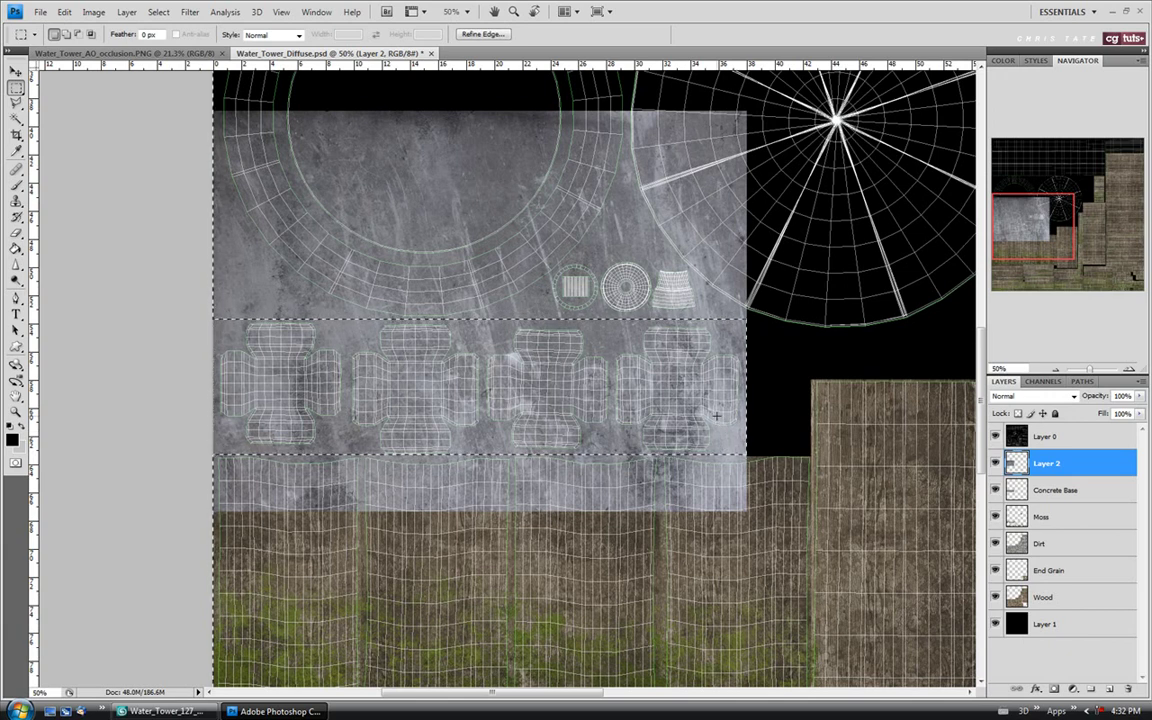
{"action": "key", "text": "ctrl+shift+i"}
{"action": "key", "text": "Delete"}
{"action": "key", "text": "ctrl+d"}
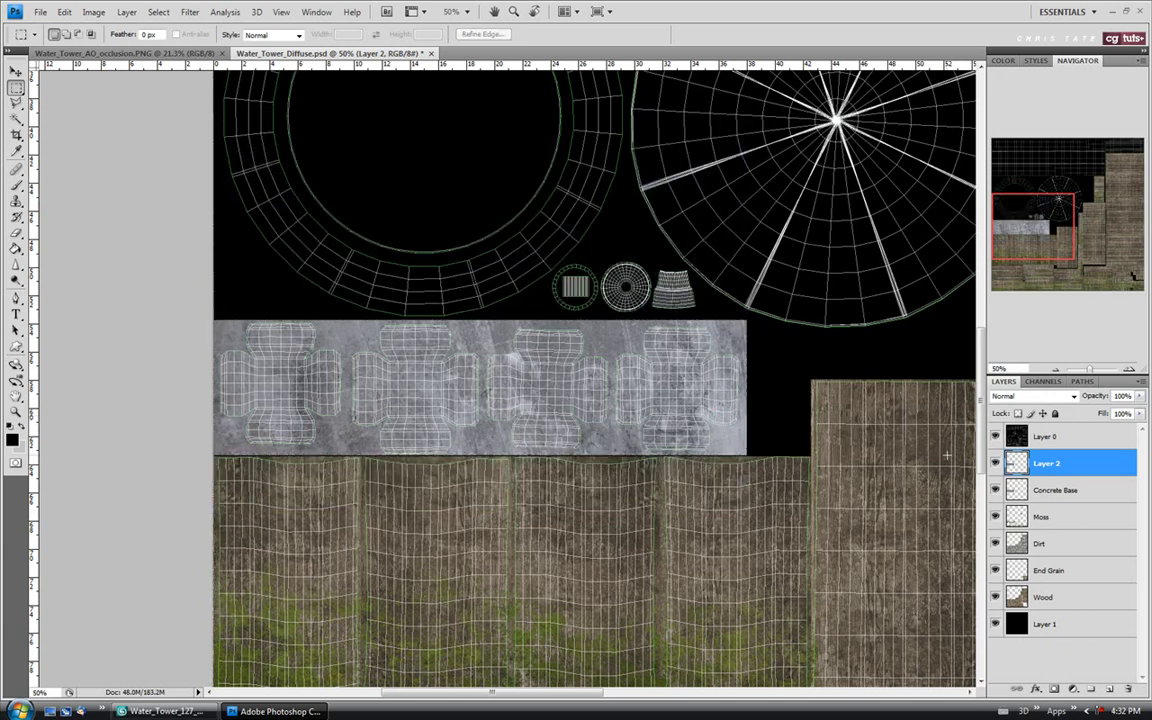
Step: Hide the UV wireframe layer and set the trimmed Concrete_2 layer's blend mode to Overlay
{"action": "left_click", "coordinate": [995, 436]}
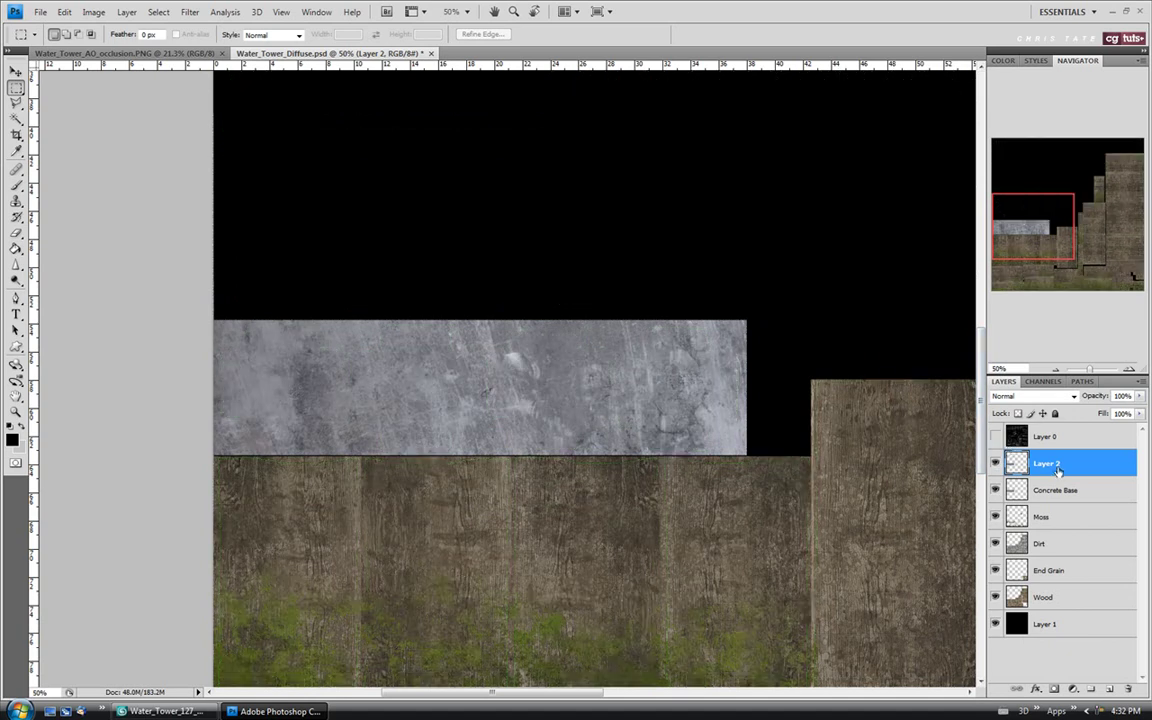
{"action": "left_click", "coordinate": [1035, 396]}
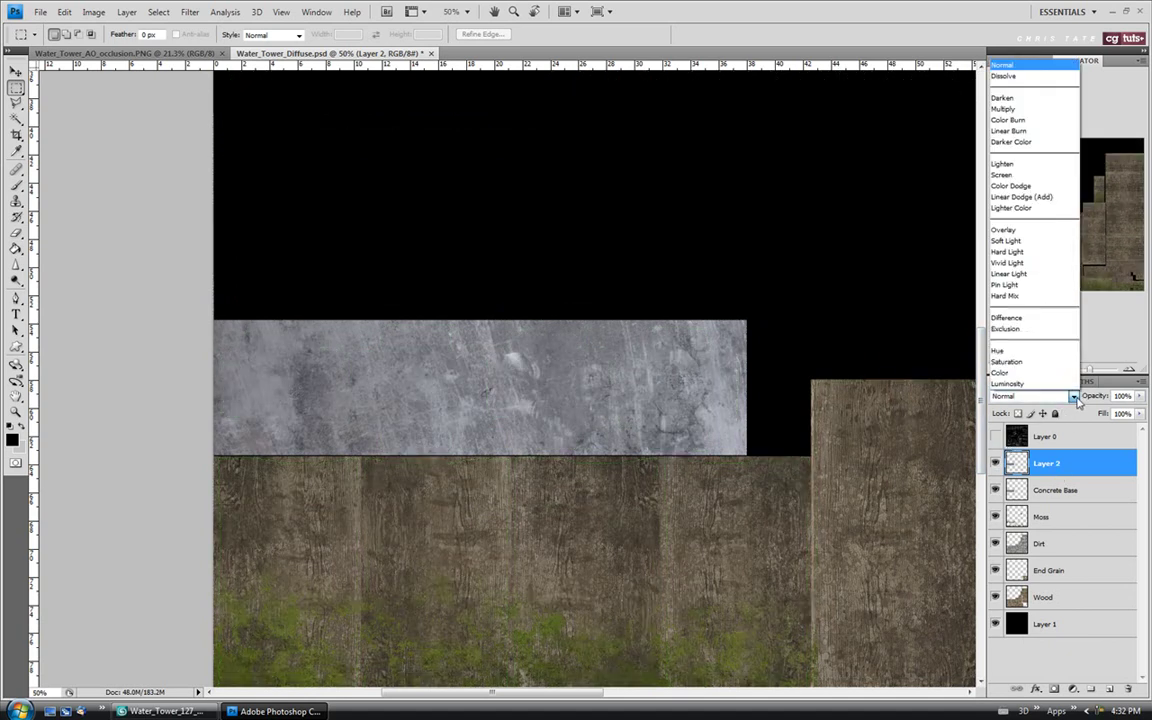
{"action": "left_click", "coordinate": [1005, 231]}
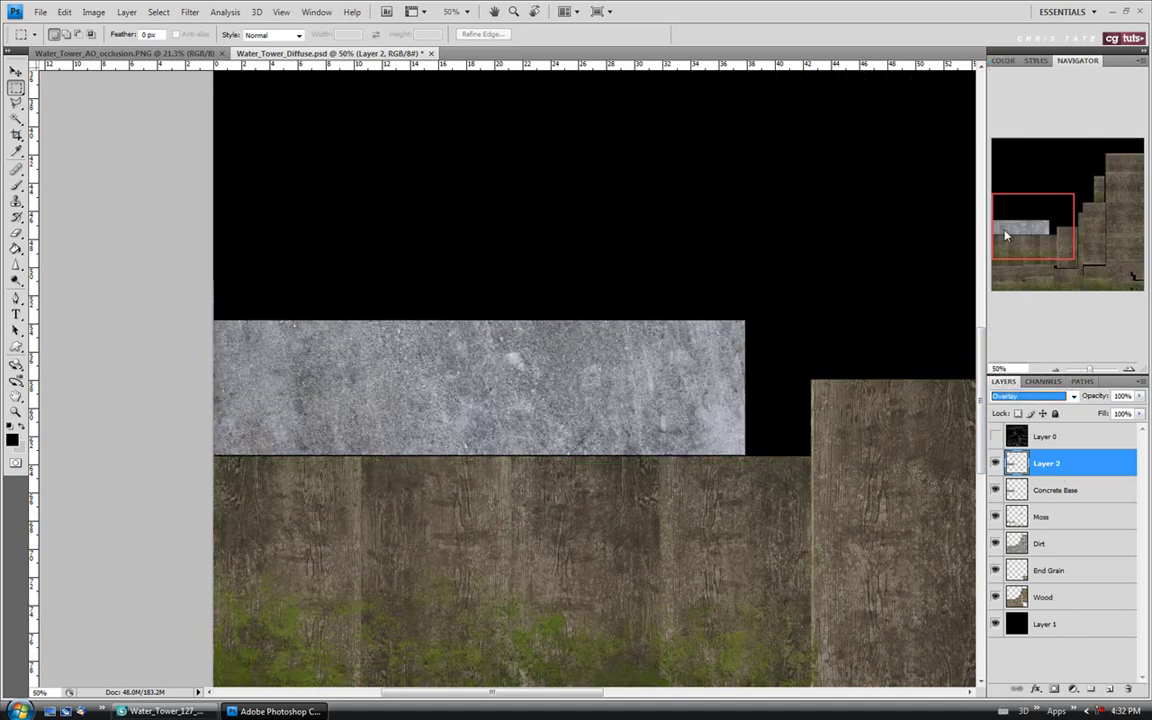
Step: Compare the concrete strip with and without the overlaid Concrete_2 layer
{"action": "left_click", "coordinate": [995, 463]}
{"action": "left_click", "coordinate": [995, 463]}
{"action": "left_click", "coordinate": [995, 463]}
{"action": "left_click", "coordinate": [995, 463]}
{"action": "left_click", "coordinate": [995, 463]}
{"action": "left_click", "coordinate": [995, 463]}
{"action": "left_click", "coordinate": [995, 463]}
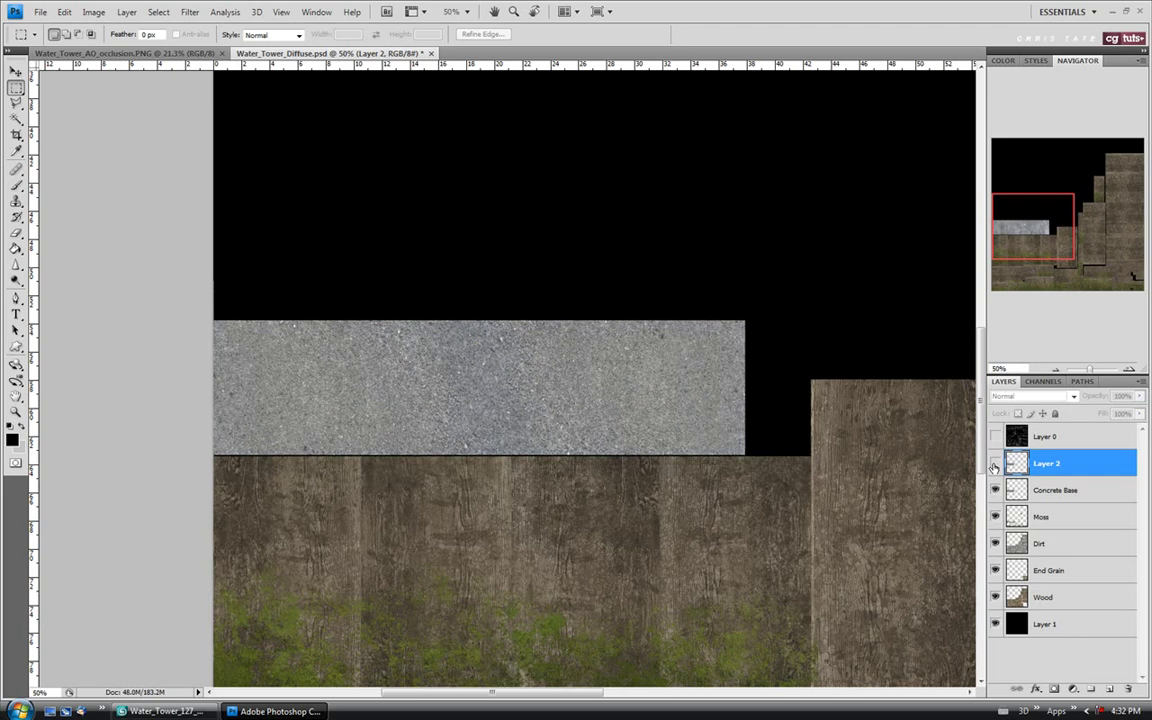
{"action": "left_click", "coordinate": [995, 463]}
Step: Rename the overlaid concrete layer as Concrete Base 2 and show the UV wireframe layer again
{"action": "double_click", "coordinate": [1053, 466]}
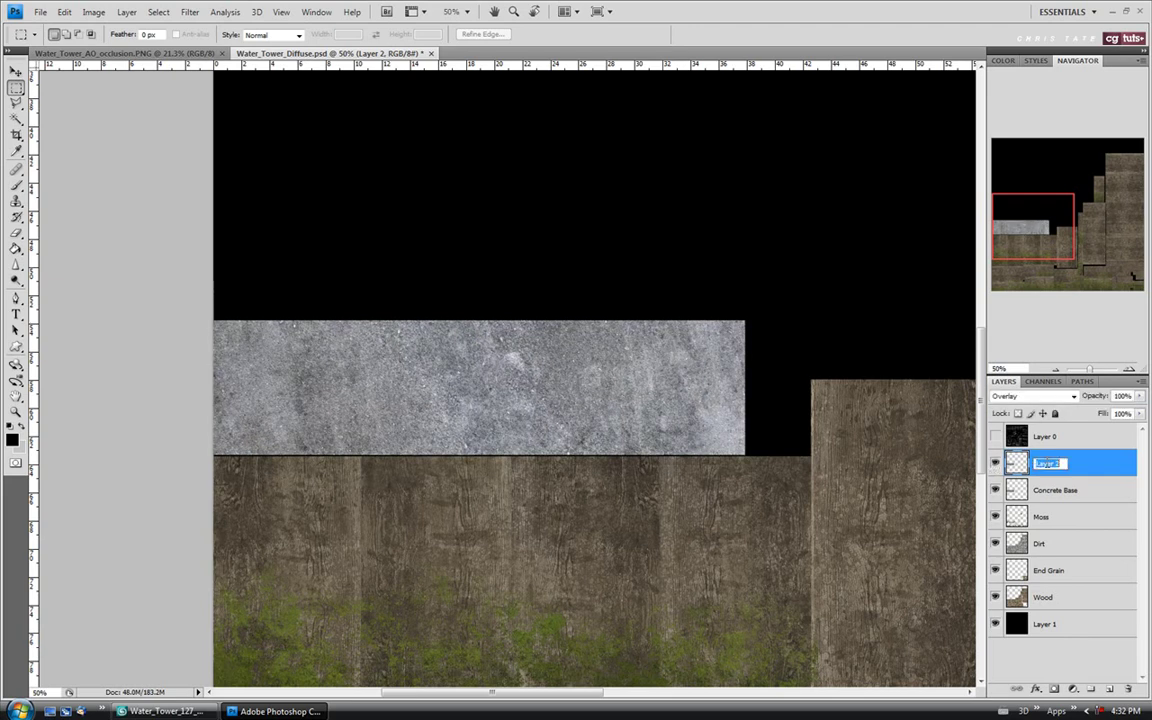
{"action": "type", "text": "Concrete Base 2"}
{"action": "key", "text": "Return"}
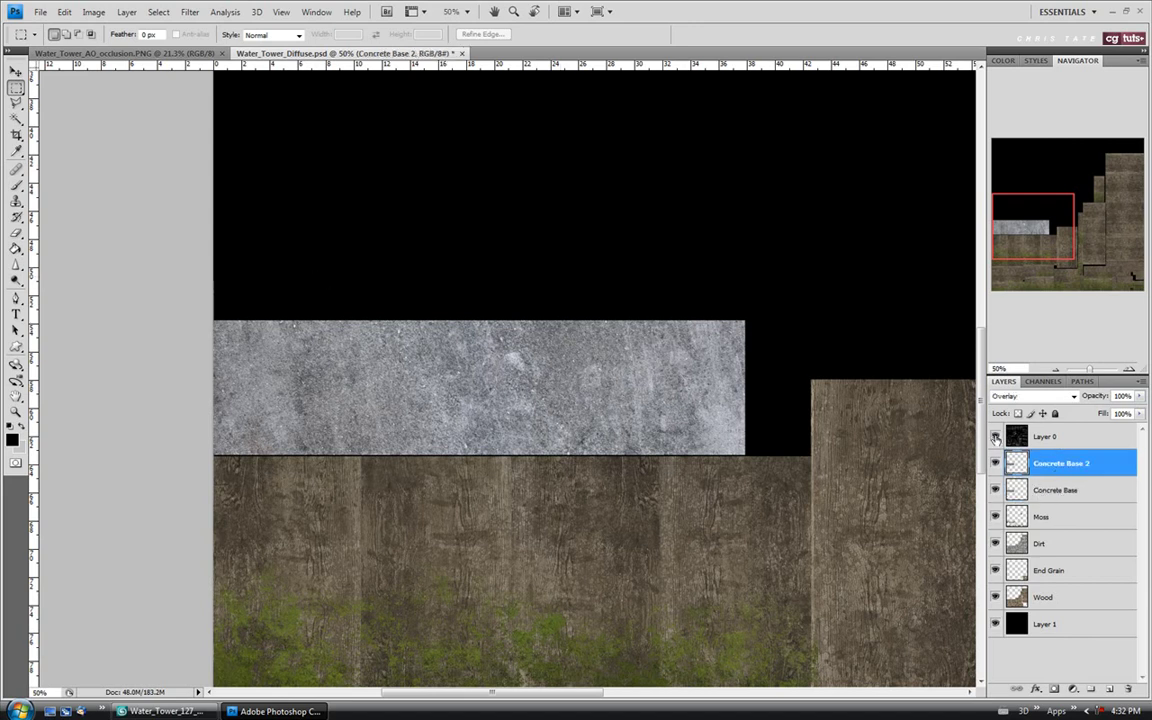
{"action": "left_click", "coordinate": [995, 436]}
Step: Open Concrete_3.jpg, copy the whole image, close it, and paste it above Concrete Base 2 in the diffuse texture
{"action": "left_click", "coordinate": [40, 11]}
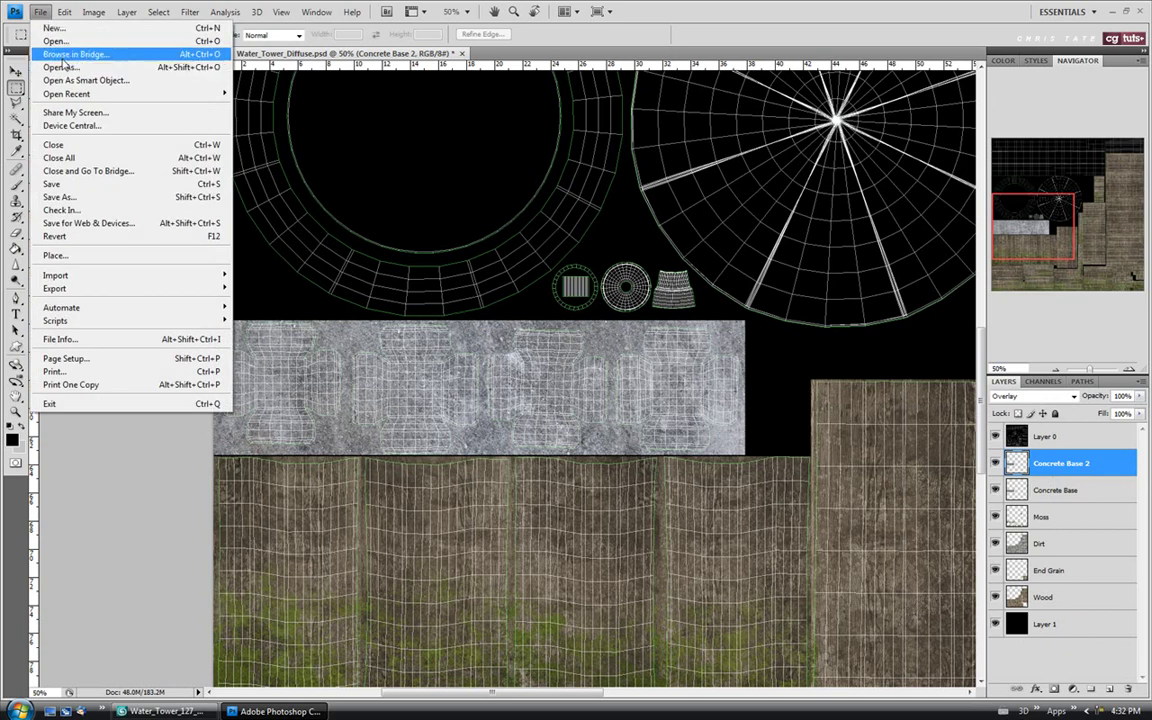
{"action": "left_click", "coordinate": [50, 38]}
{"action": "left_click", "coordinate": [718, 483]}
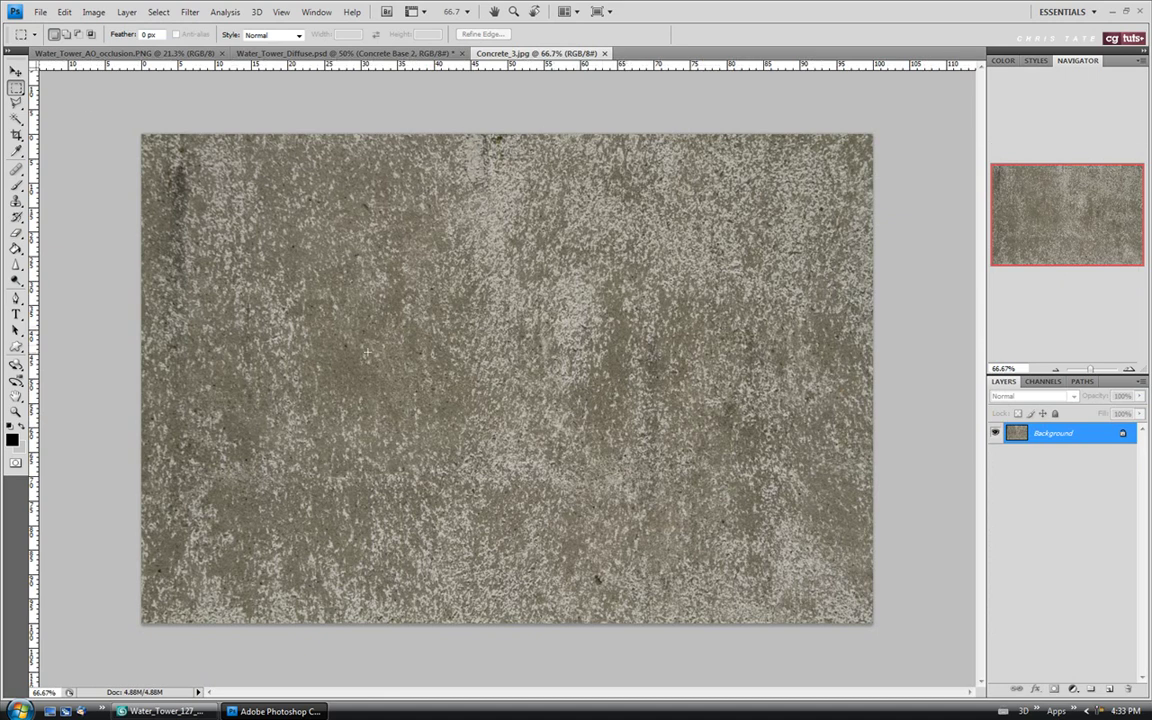
{"action": "key", "text": "ctrl+a"}
{"action": "left_click", "coordinate": [604, 53]}
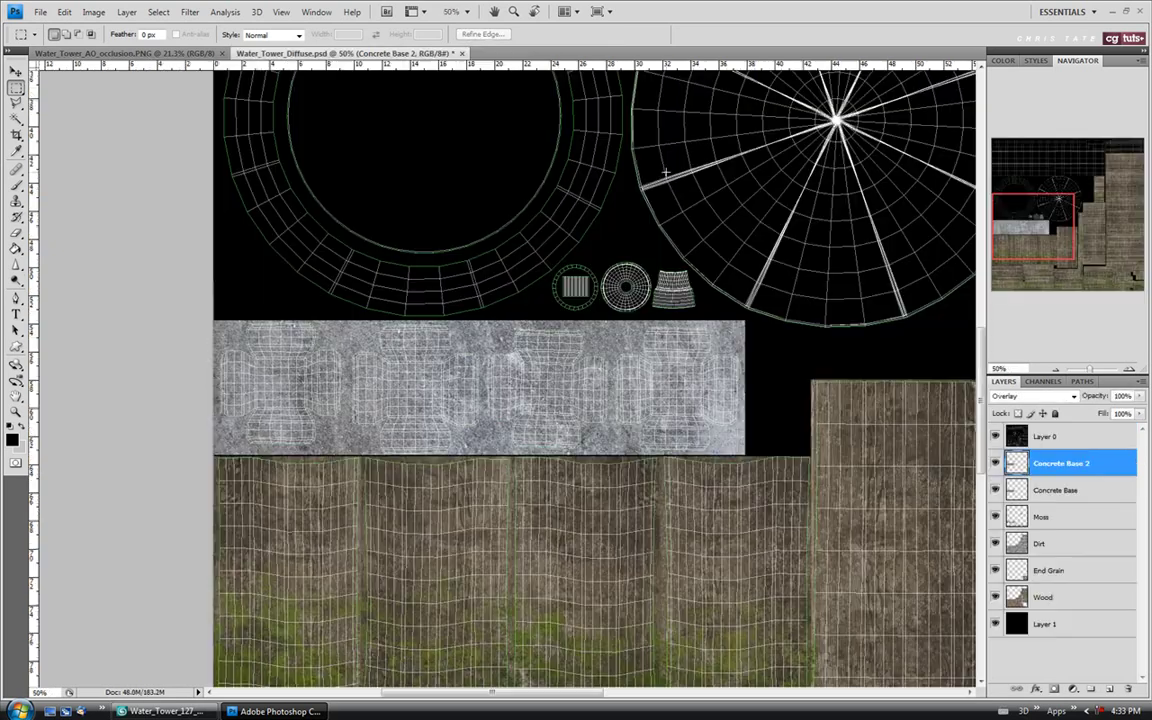
{"action": "key", "text": "ctrl+v"}
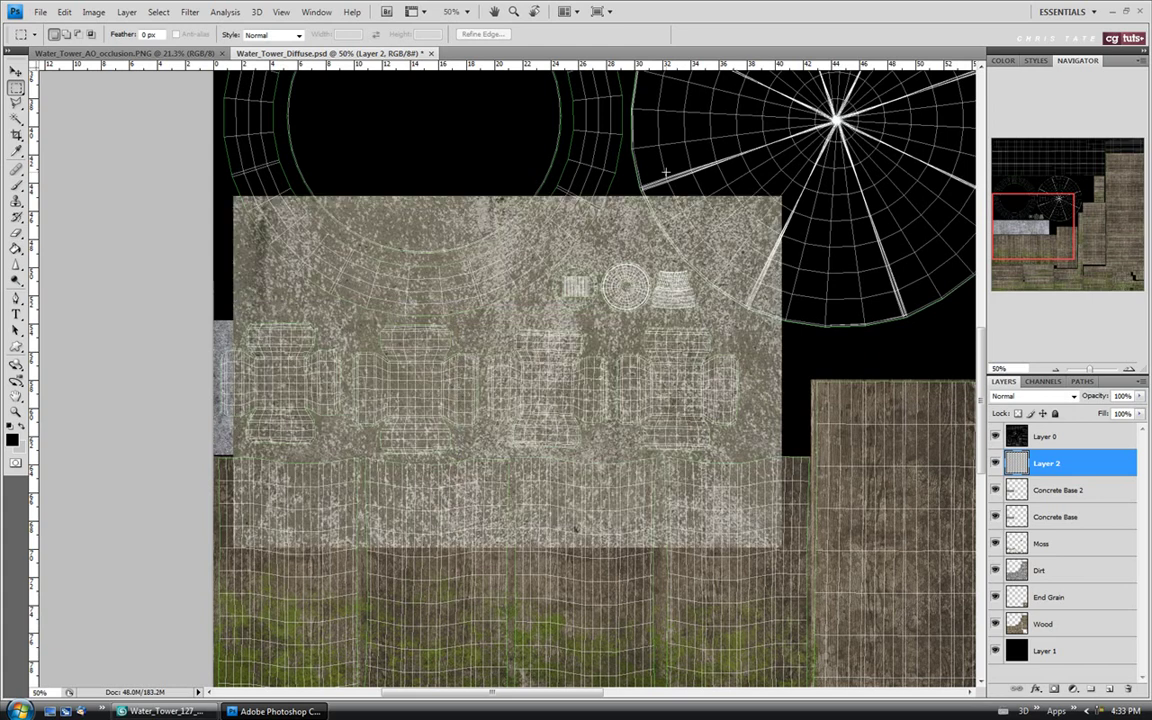
Step: Scale the pasted Concrete_3 image to about 49.5% and position it over the two leftmost cross-shaped pieces
{"action": "key", "text": "ctrl+t"}
{"action": "left_click_drag", "start_coordinate": [549, 266], "coordinate": [530, 276]}
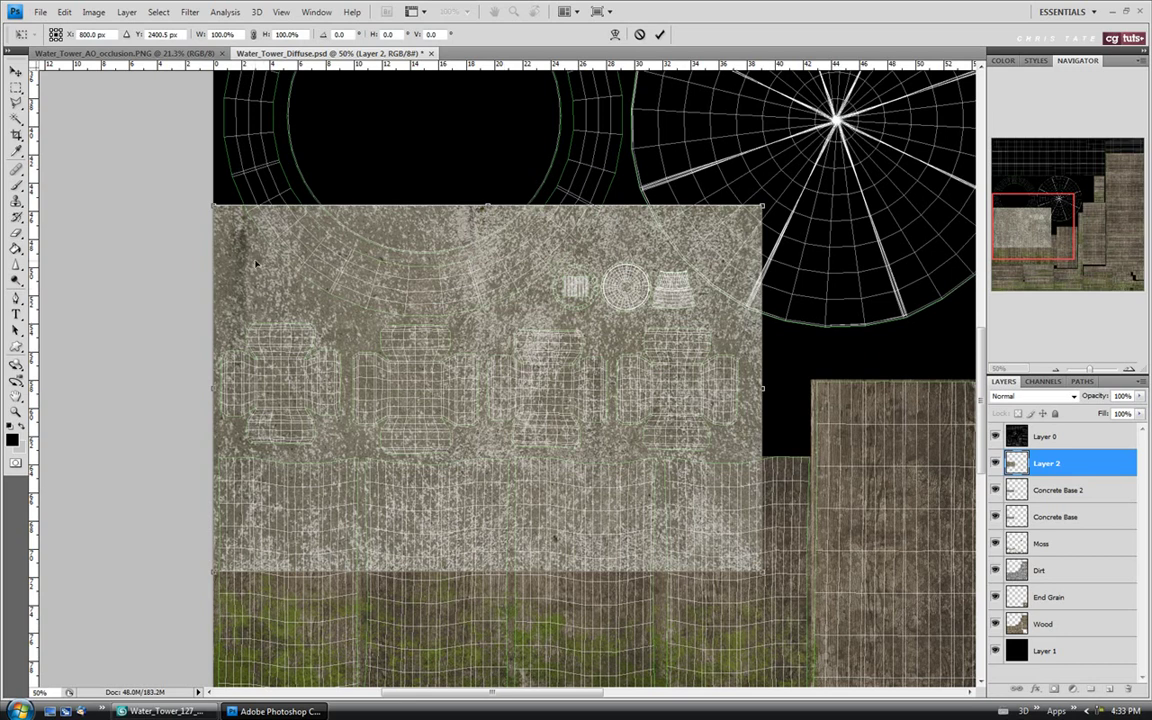
{"action": "left_click_drag", "start_coordinate": [762, 571], "coordinate": [418, 446]}
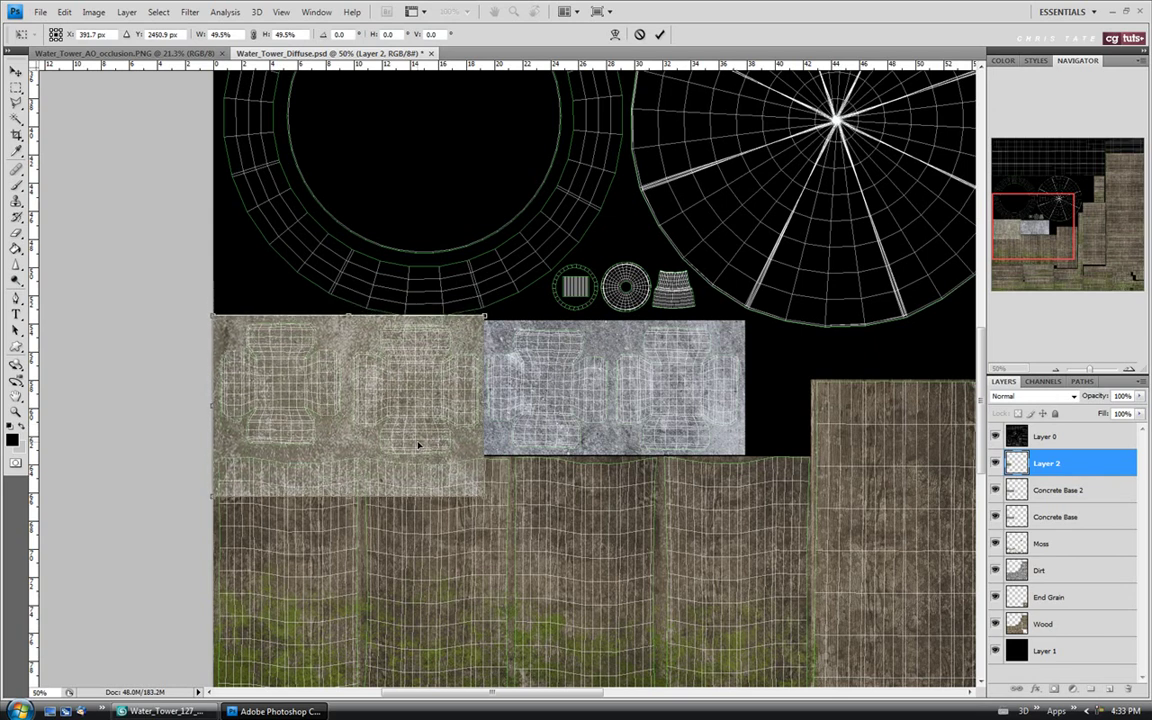
{"action": "key", "text": "Return"}
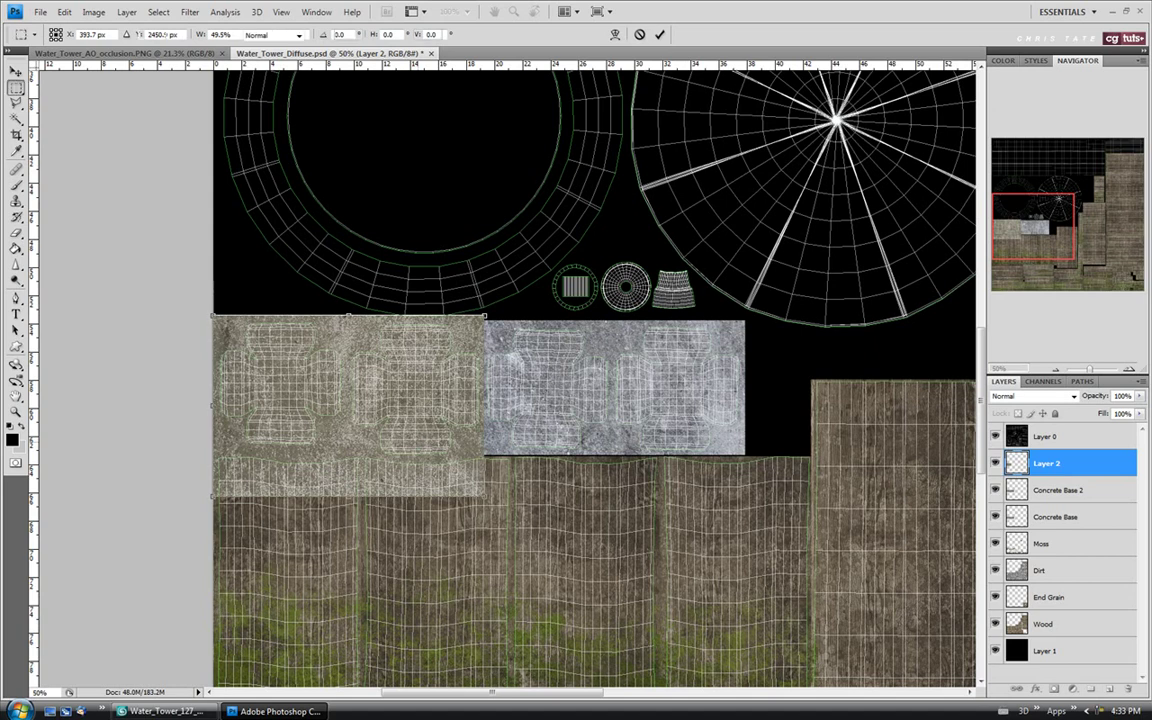
Step: Duplicate the scaled Concrete_3 image onto a new layer and move the copy over the two rightmost cross-shaped pieces
{"action": "key", "text": "m"}
{"action": "key", "text": "ctrl+a"}
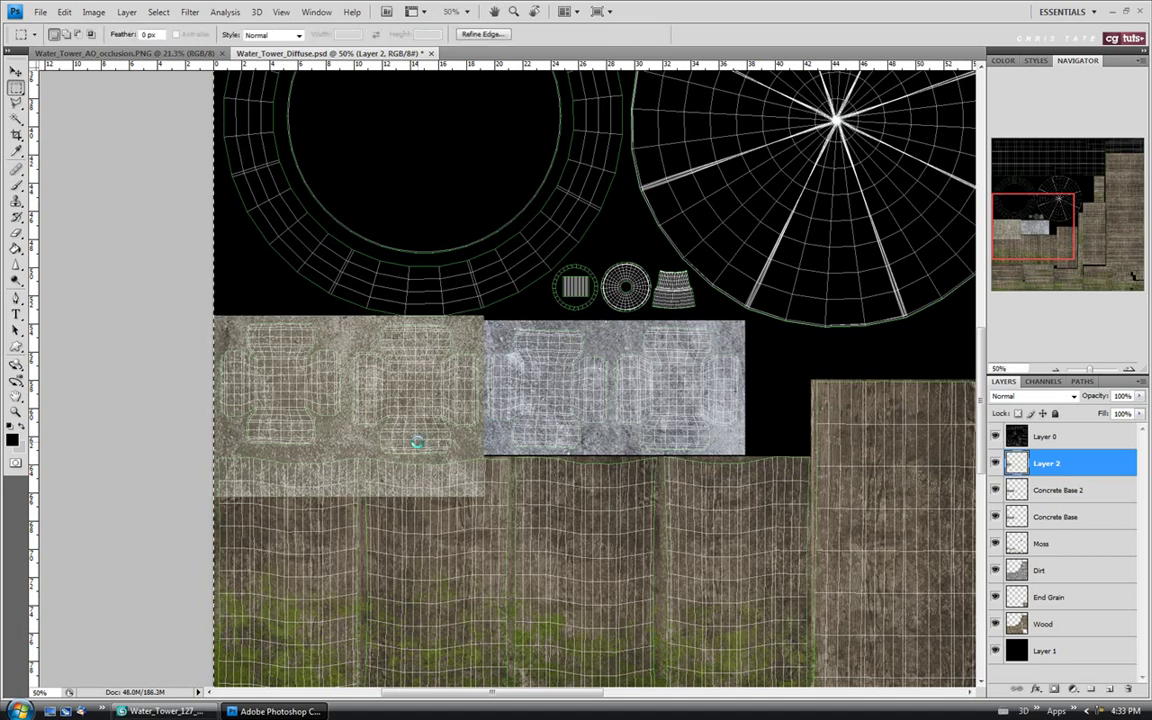
{"action": "key", "text": "ctrl+v"}
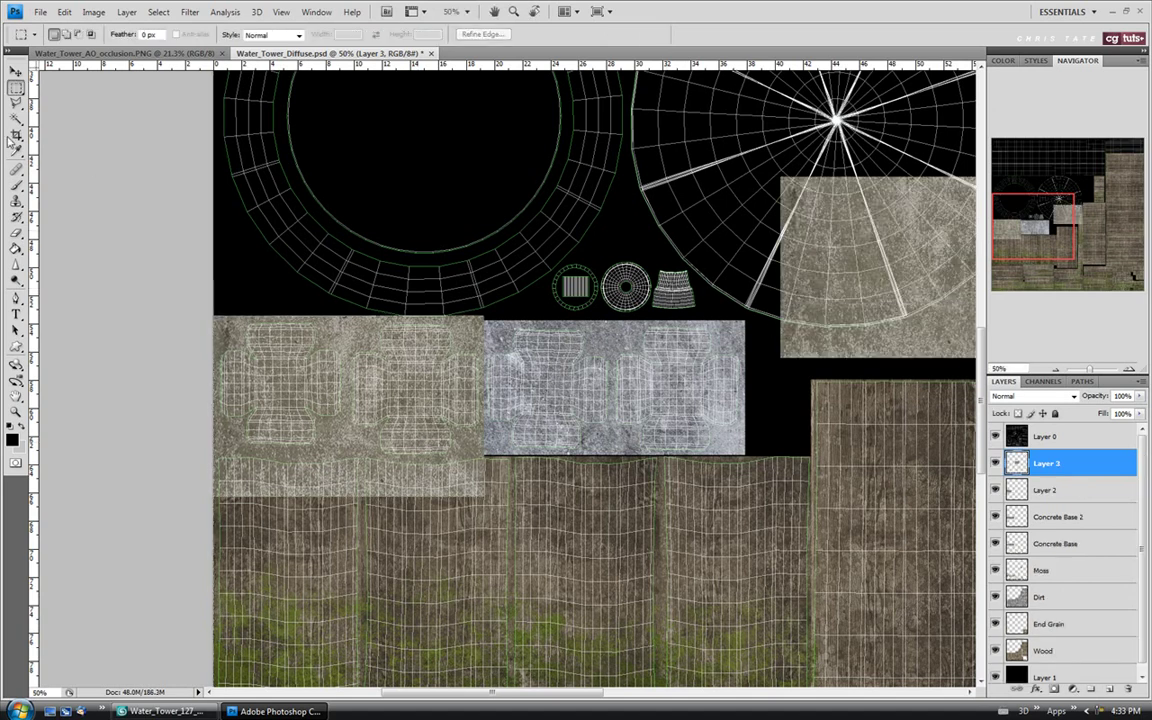
{"action": "key", "text": "v"}
{"action": "left_click_drag", "start_coordinate": [845, 321], "coordinate": [552, 428]}
Step: Flip the Concrete_3 copy horizontally and vertically and align its edge with the first piece
{"action": "key", "text": "ctrl+t"}
{"action": "right_click", "coordinate": [582, 382]}
{"action": "left_click", "coordinate": [622, 573]}
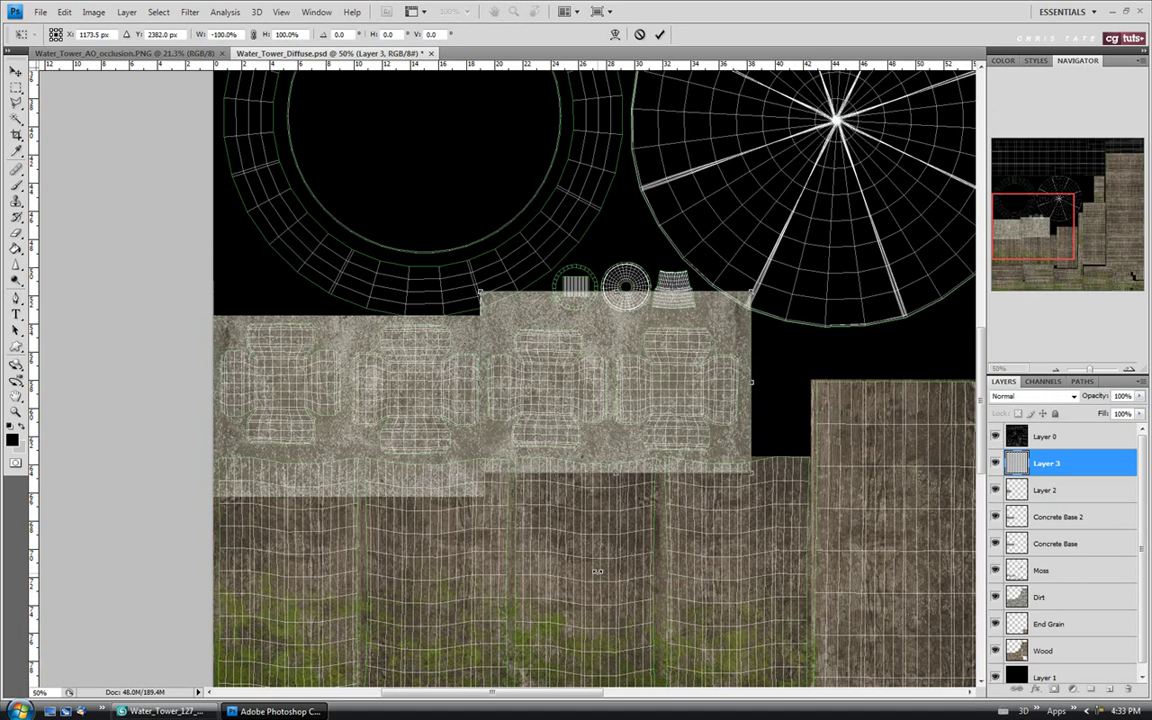
{"action": "right_click", "coordinate": [598, 425]}
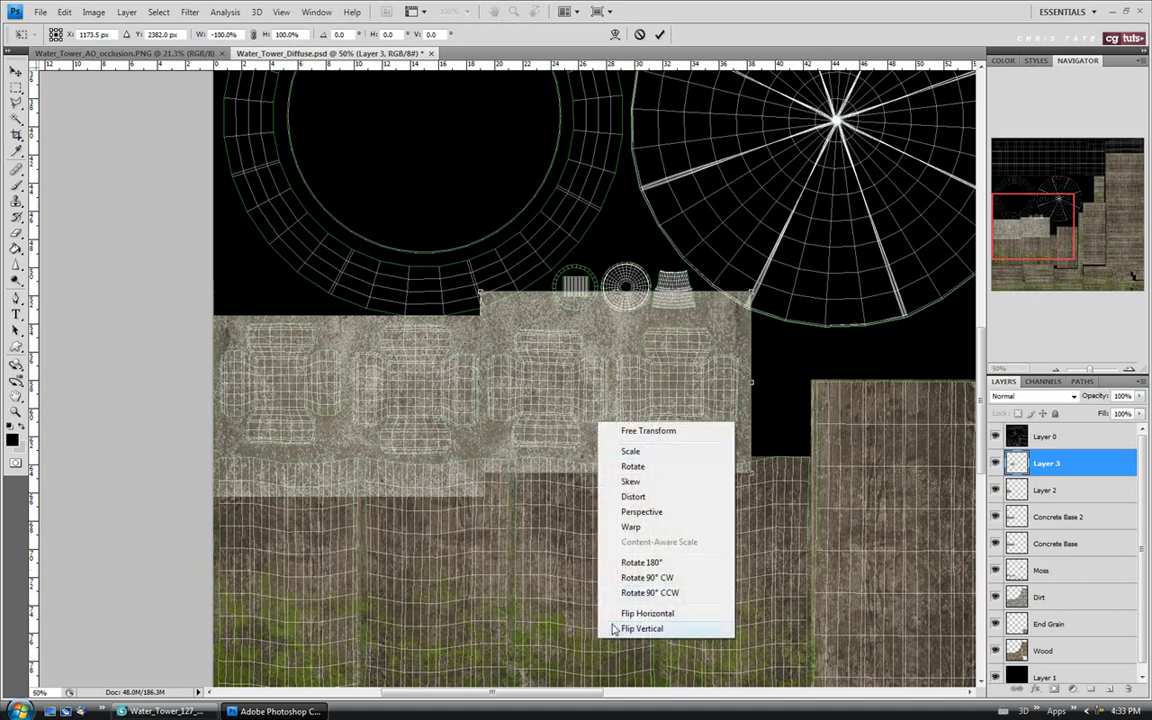
{"action": "left_click", "coordinate": [615, 562]}
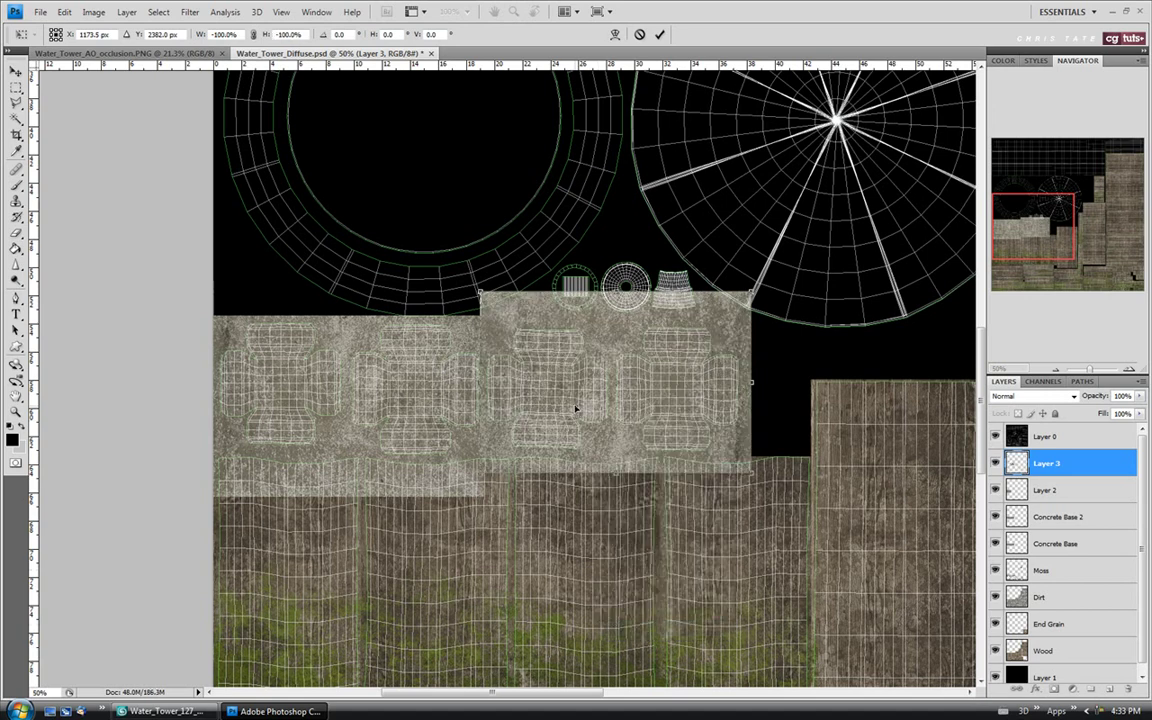
{"action": "left_click_drag", "start_coordinate": [583, 418], "coordinate": [586, 411]}
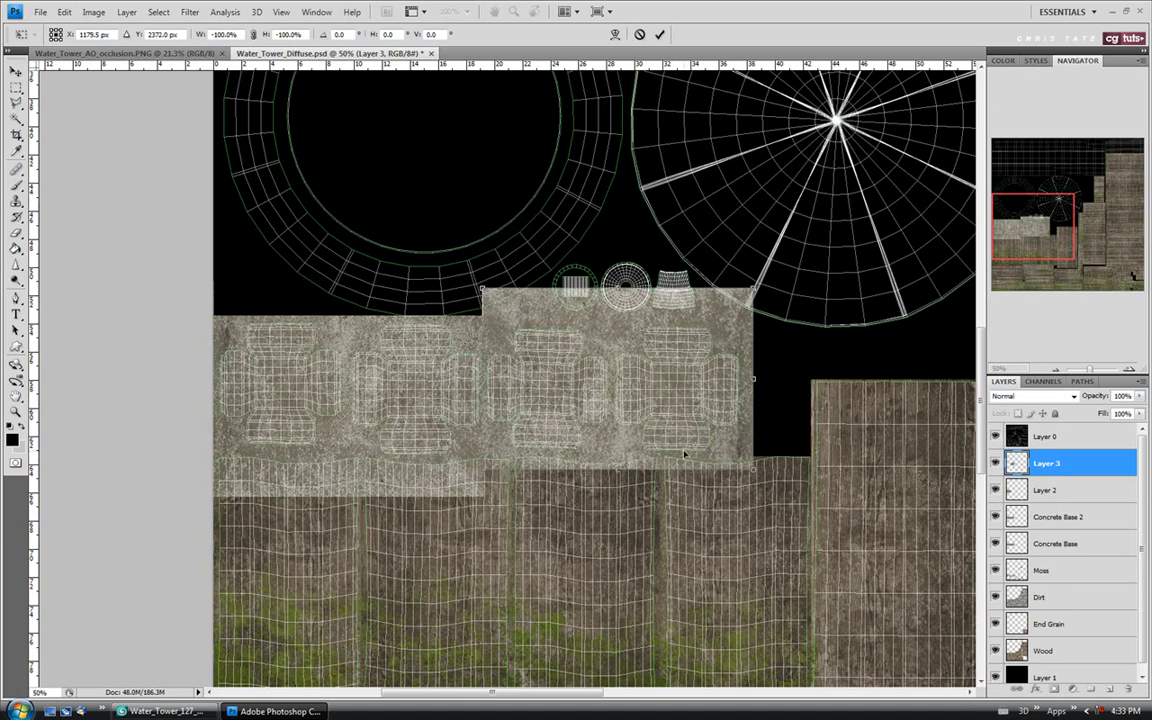
{"action": "key", "text": "Return"}
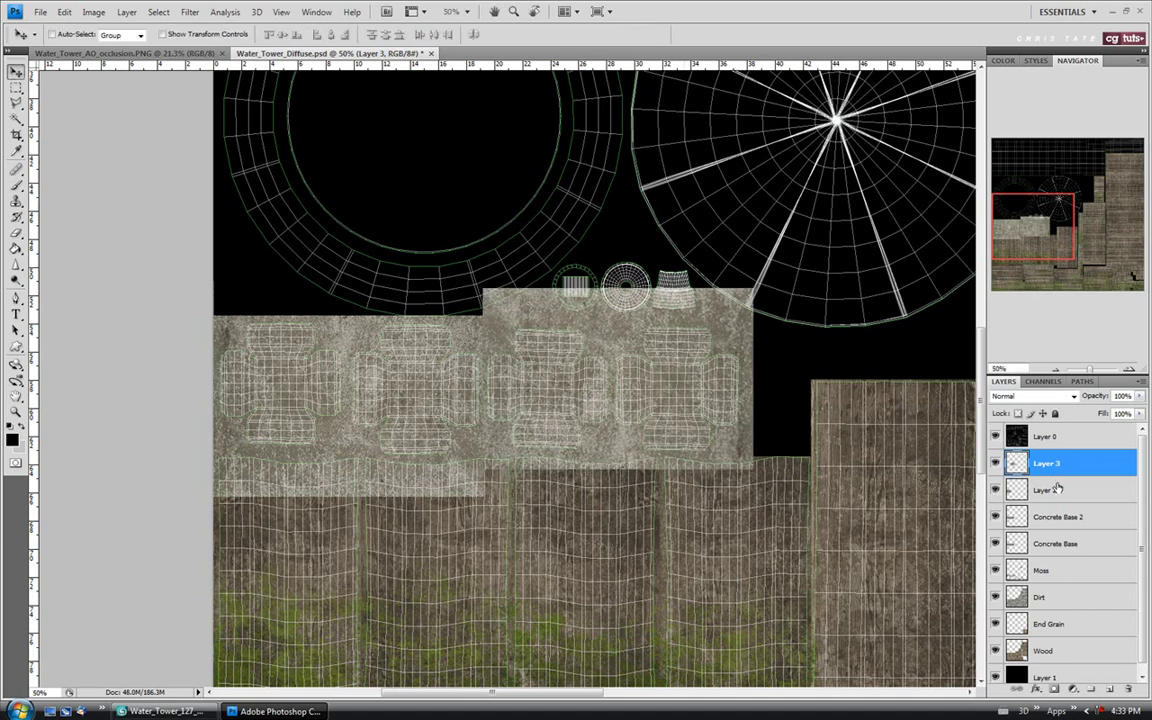
Step: Merge the two Concrete_3 layers and trim the result to the rectangular strip covering the four cross-shaped pieces
{"action": "left_click", "coordinate": [1058, 494], "text": "shift"}
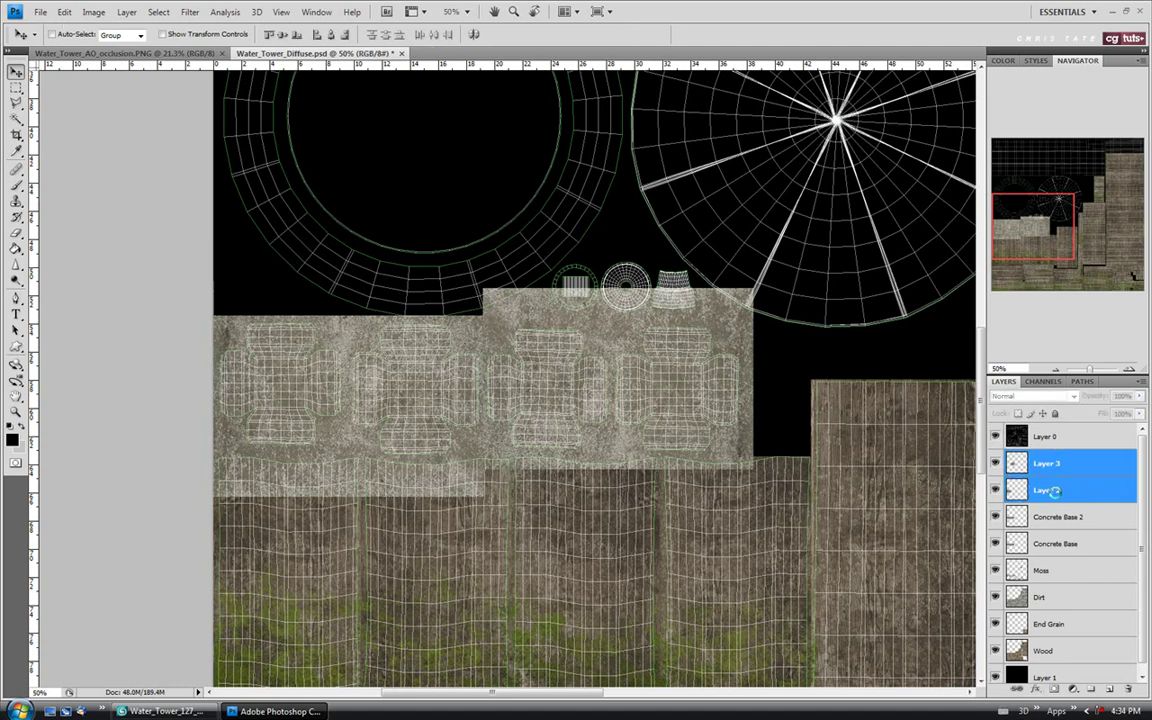
{"action": "key", "text": "ctrl+e"}
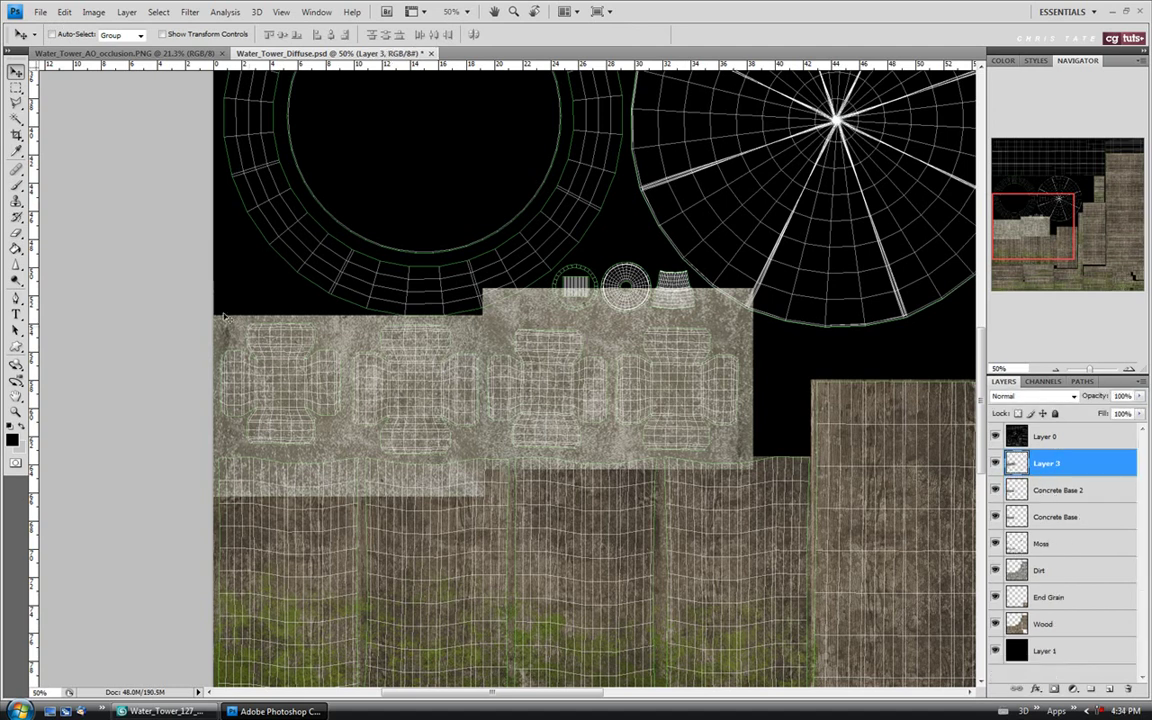
{"action": "left_click", "coordinate": [15, 87]}
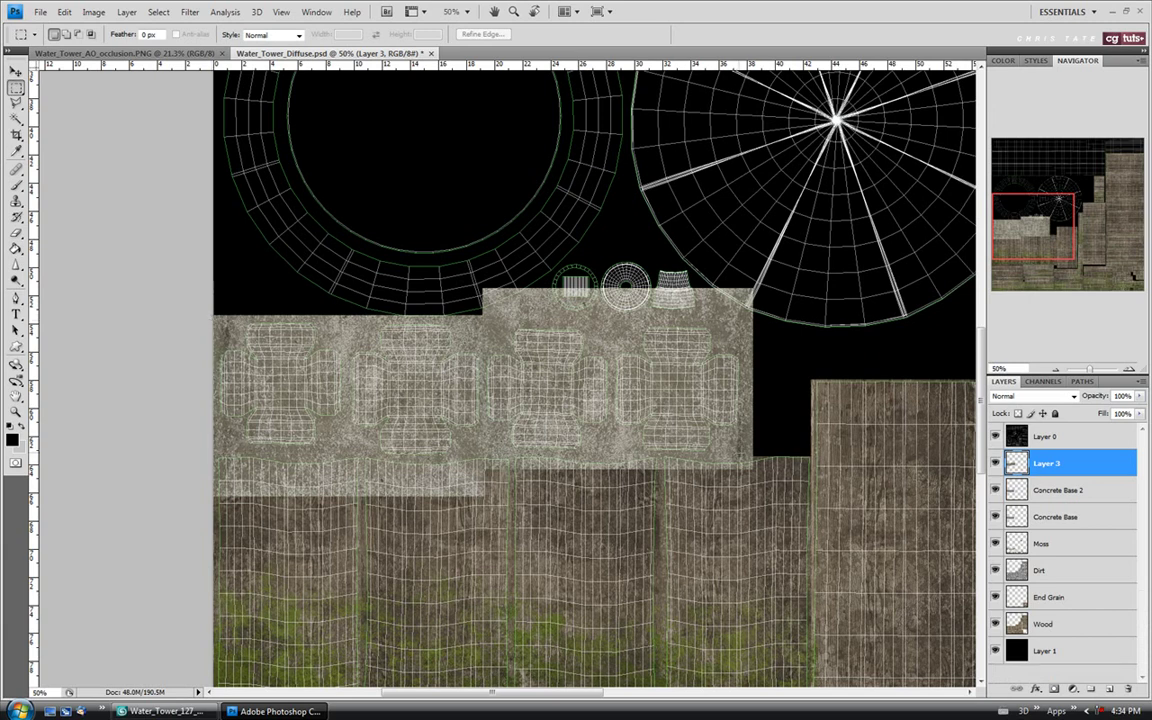
{"action": "left_click_drag", "start_coordinate": [213, 318], "coordinate": [752, 456]}
{"action": "key", "text": "ctrl+shift+i"}
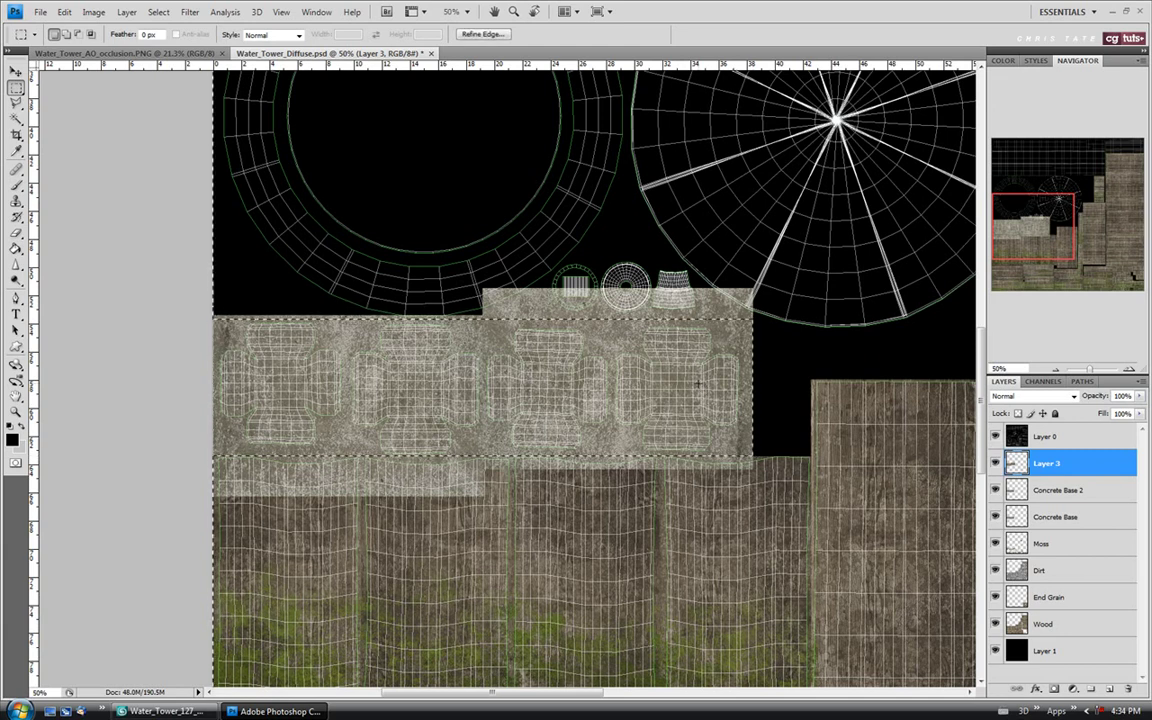
{"action": "key", "text": "Delete"}
{"action": "key", "text": "ctrl+d"}
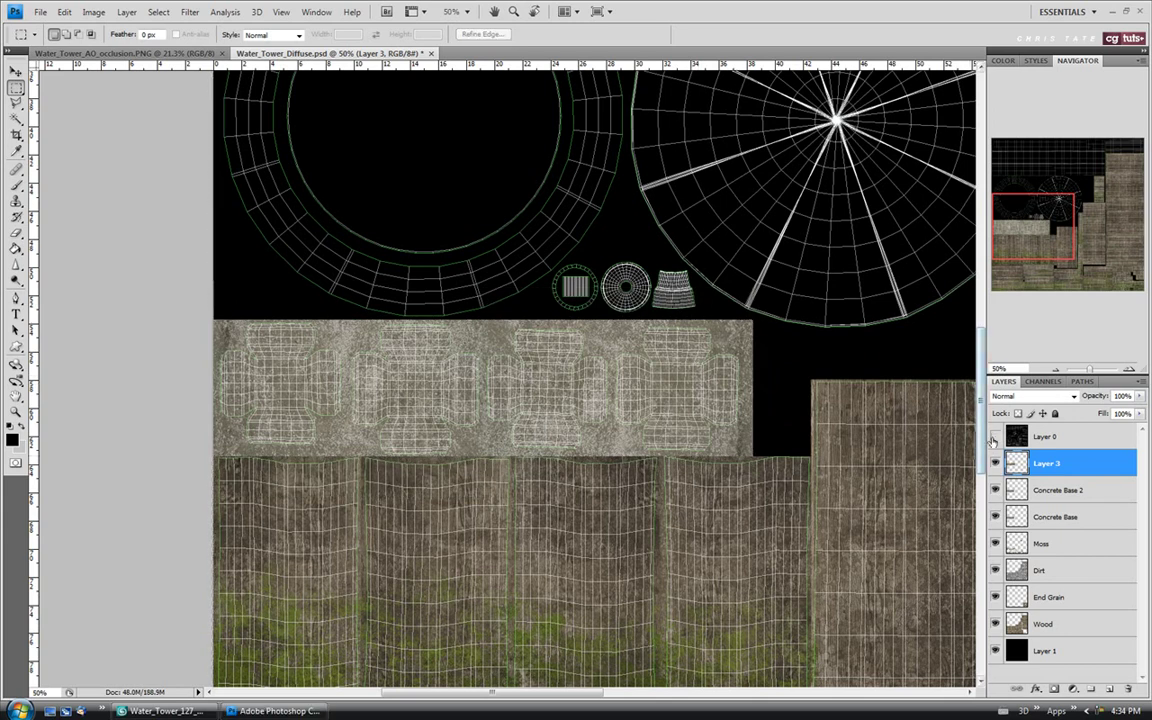
Step: Hide the UV wireframe and set the merged Concrete_3 layer's blend mode to Overlay
{"action": "left_click", "coordinate": [995, 437]}
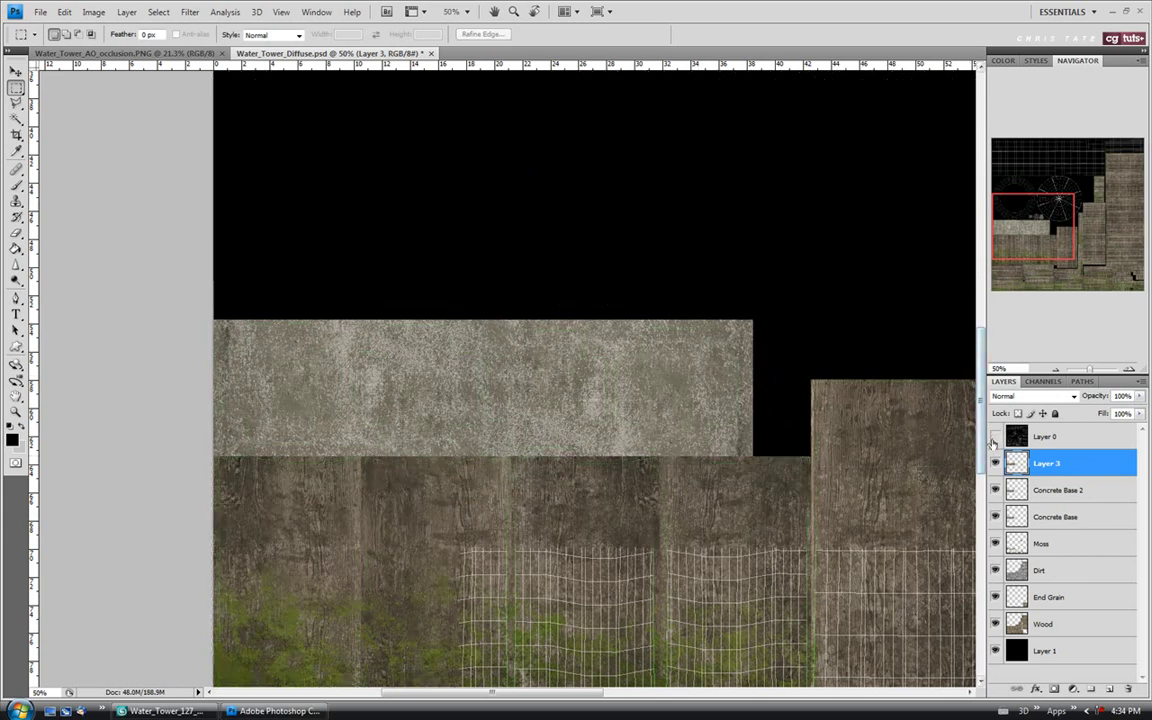
{"action": "left_click", "coordinate": [1072, 397]}
{"action": "left_click", "coordinate": [1050, 224]}
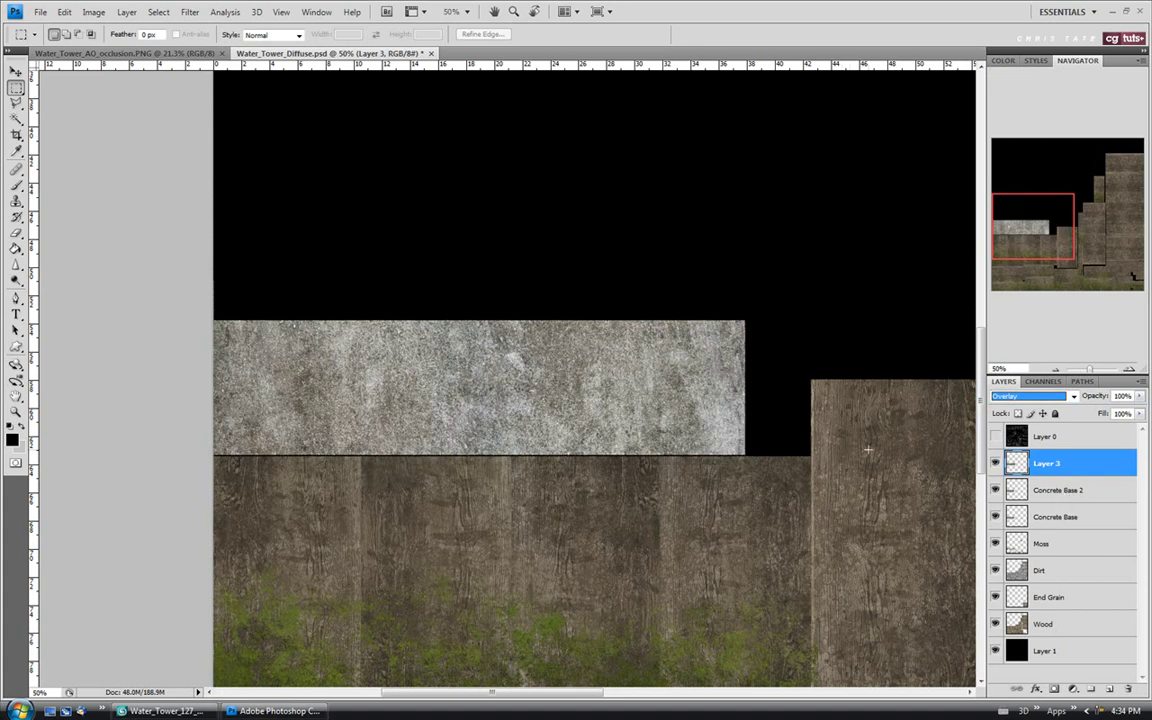
Step: Change the Concrete Base 2 layer's blend mode to Multiply
{"action": "left_click", "coordinate": [1088, 496]}
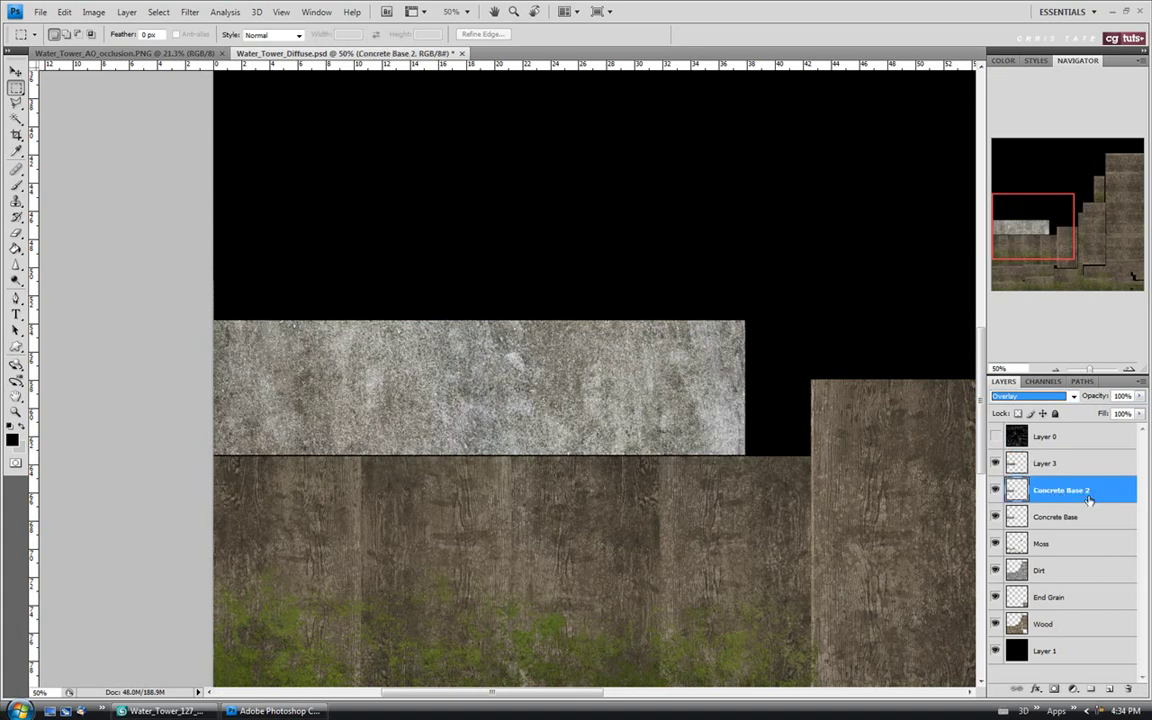
{"action": "key", "text": "Down"}
{"action": "key", "text": "Up"}
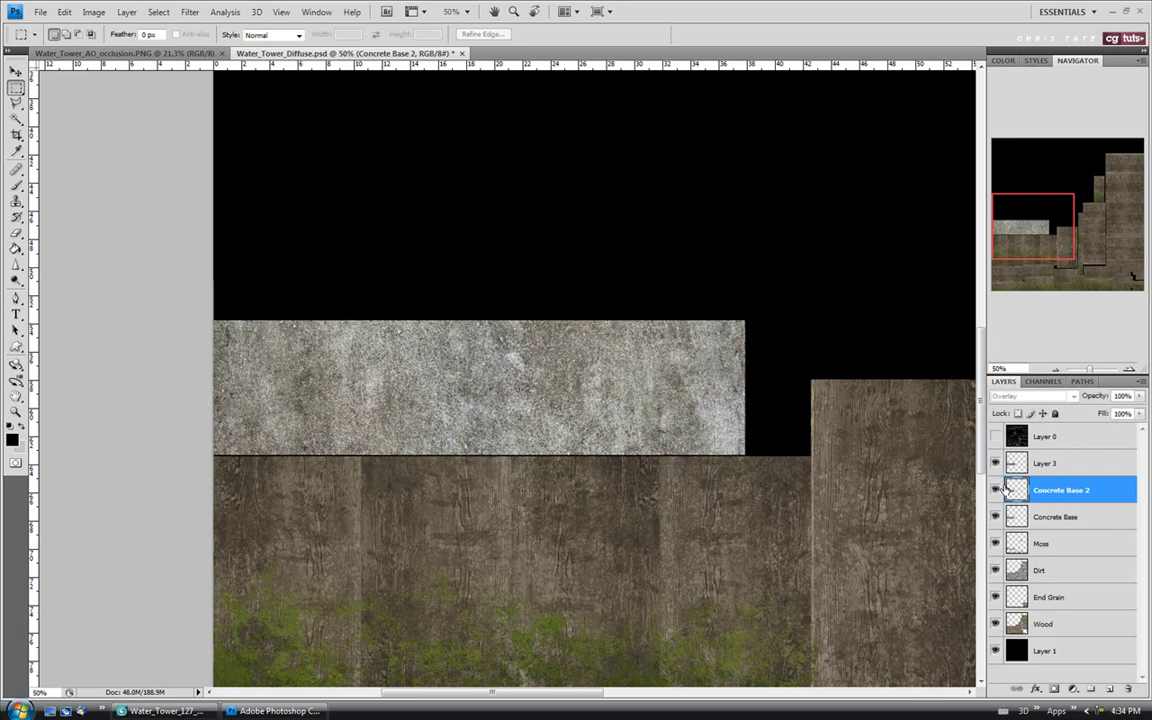
{"action": "left_click", "coordinate": [1060, 396]}
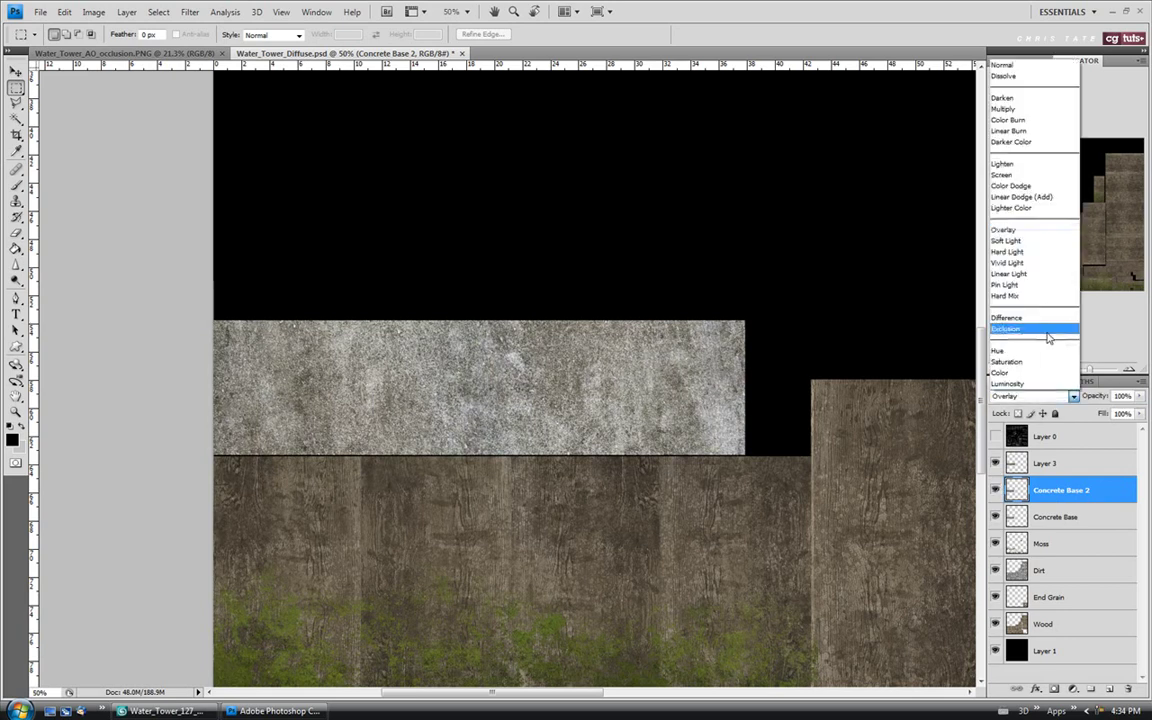
{"action": "left_click", "coordinate": [1024, 108]}
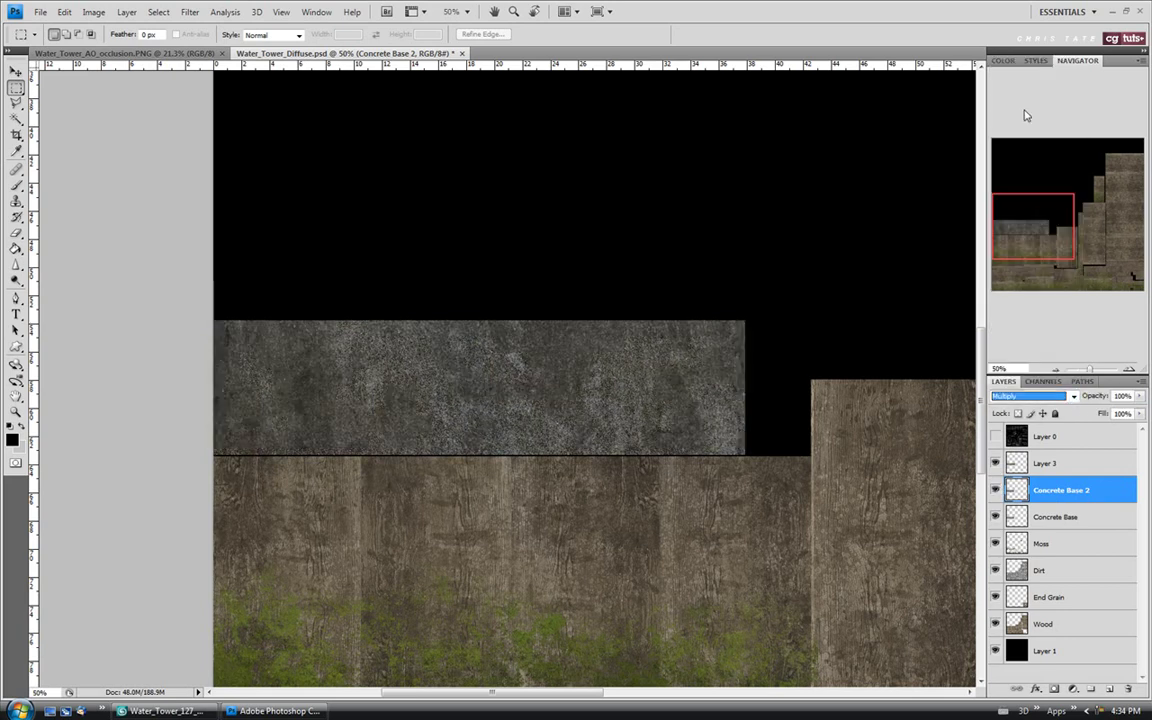
{"action": "left_click", "coordinate": [1052, 516]}
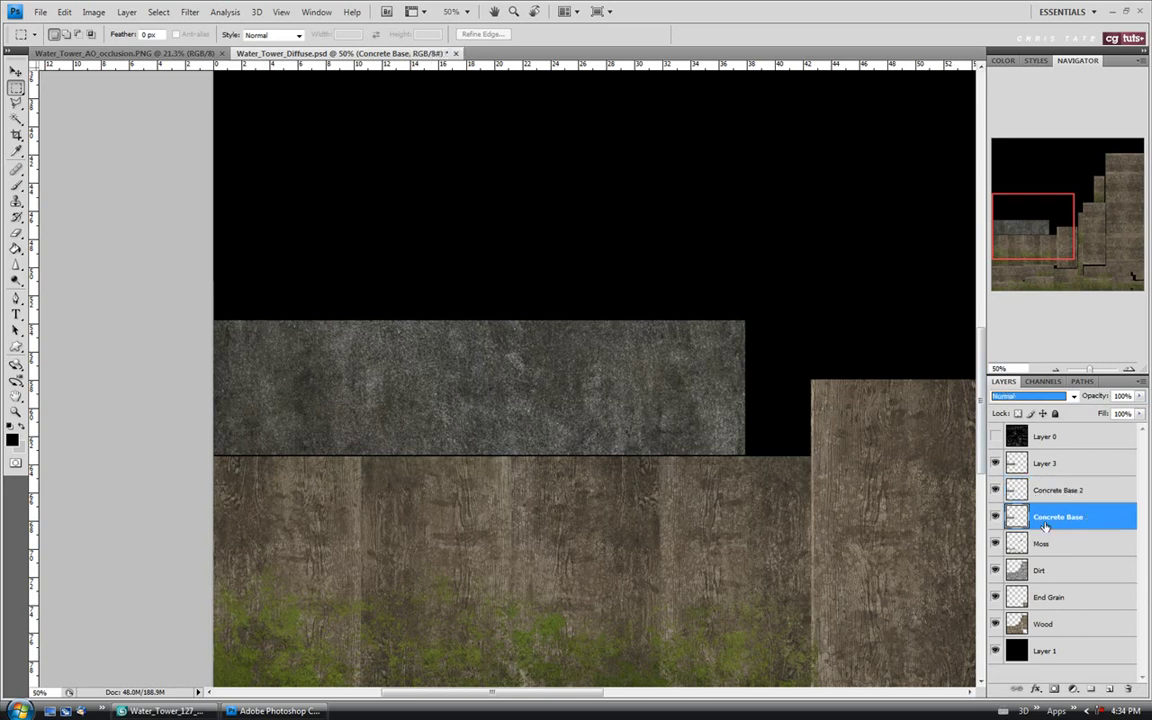
{"action": "left_click", "coordinate": [1056, 490]}
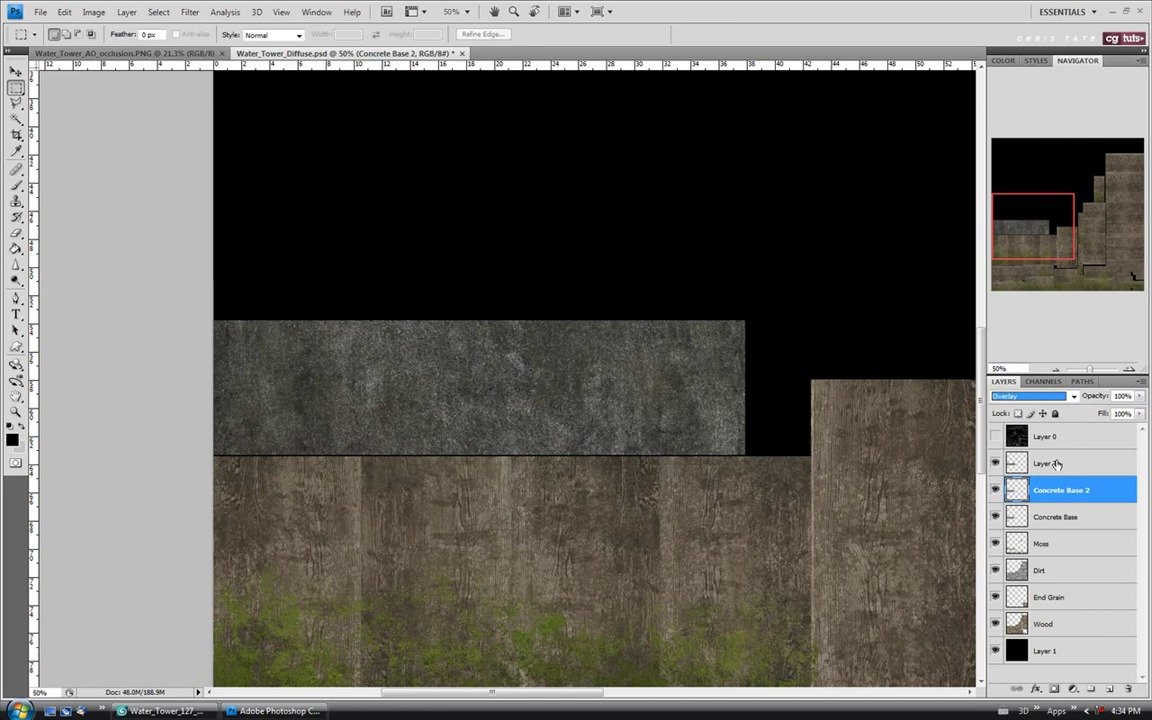
Step: Open Concrete_4.jpg, copy the entire image, close it and paste it above Layer 3 in the diffuse texture
{"action": "left_click", "coordinate": [1056, 464]}
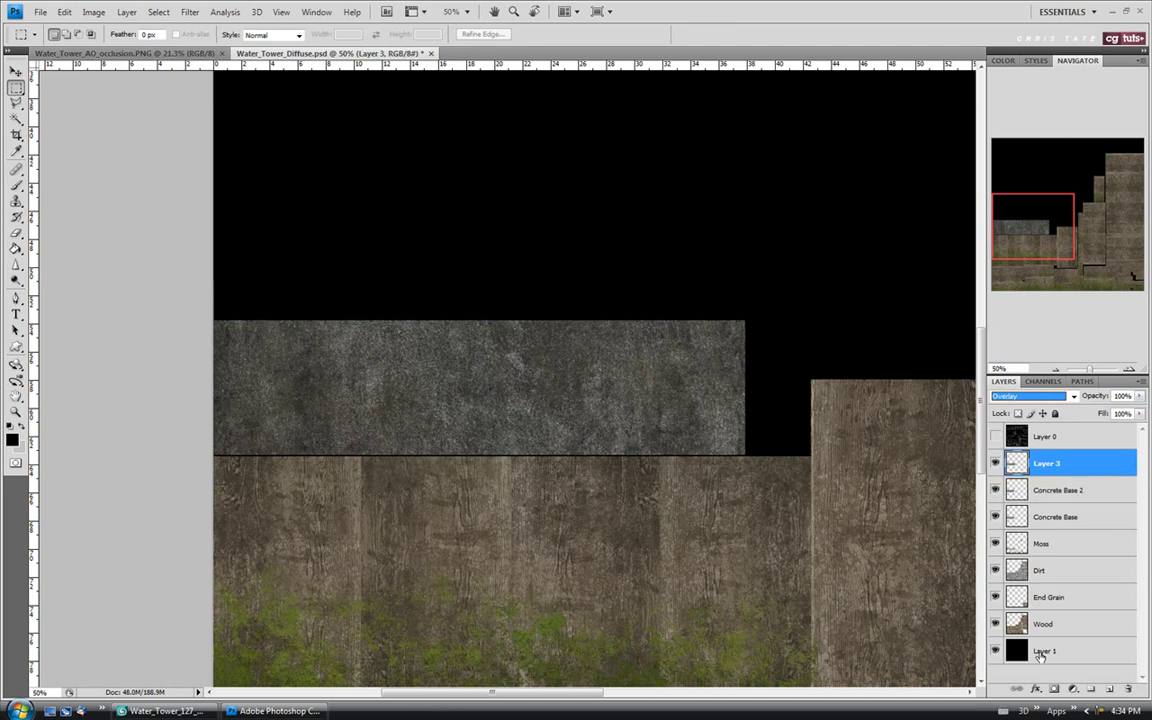
{"action": "left_click", "coordinate": [40, 11]}
{"action": "left_click", "coordinate": [60, 39]}
{"action": "double_click", "coordinate": [610, 193]}
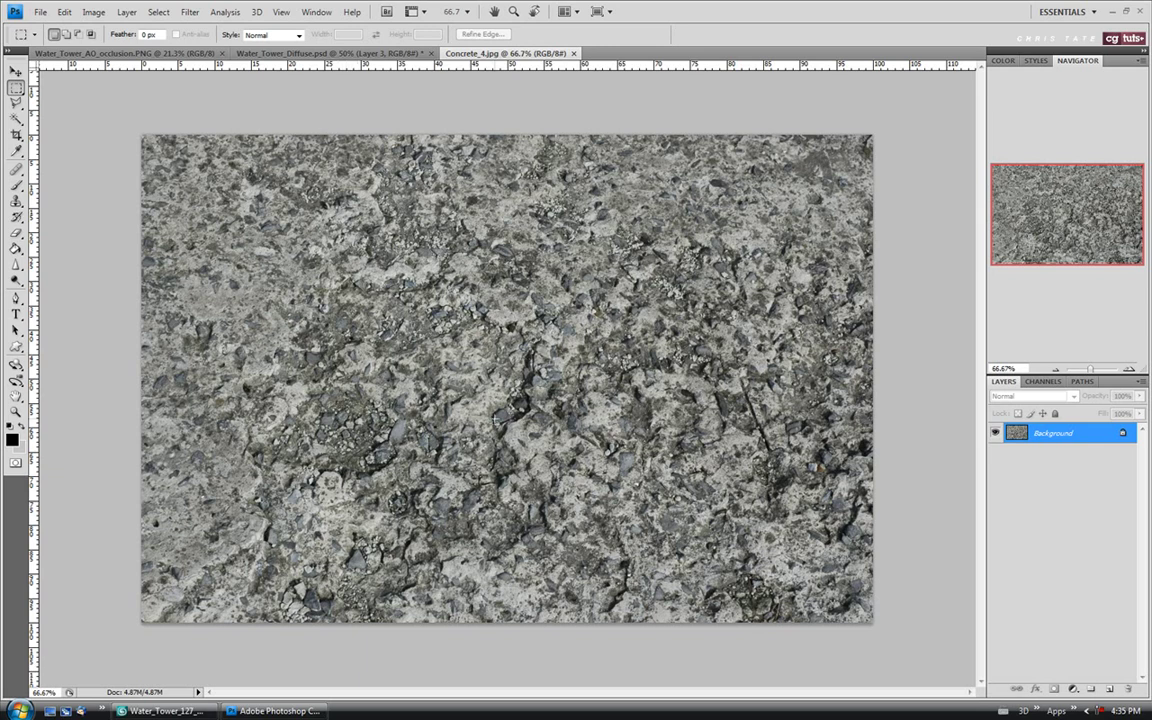
{"action": "key", "text": "ctrl+a"}
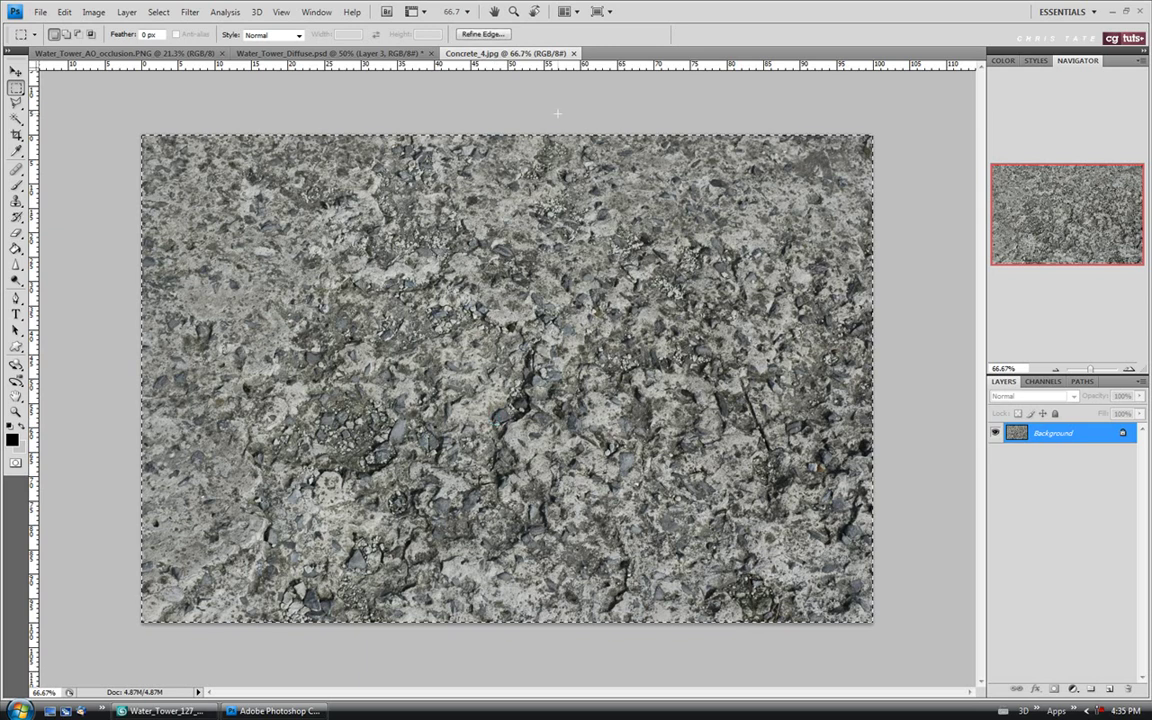
{"action": "left_click", "coordinate": [573, 53]}
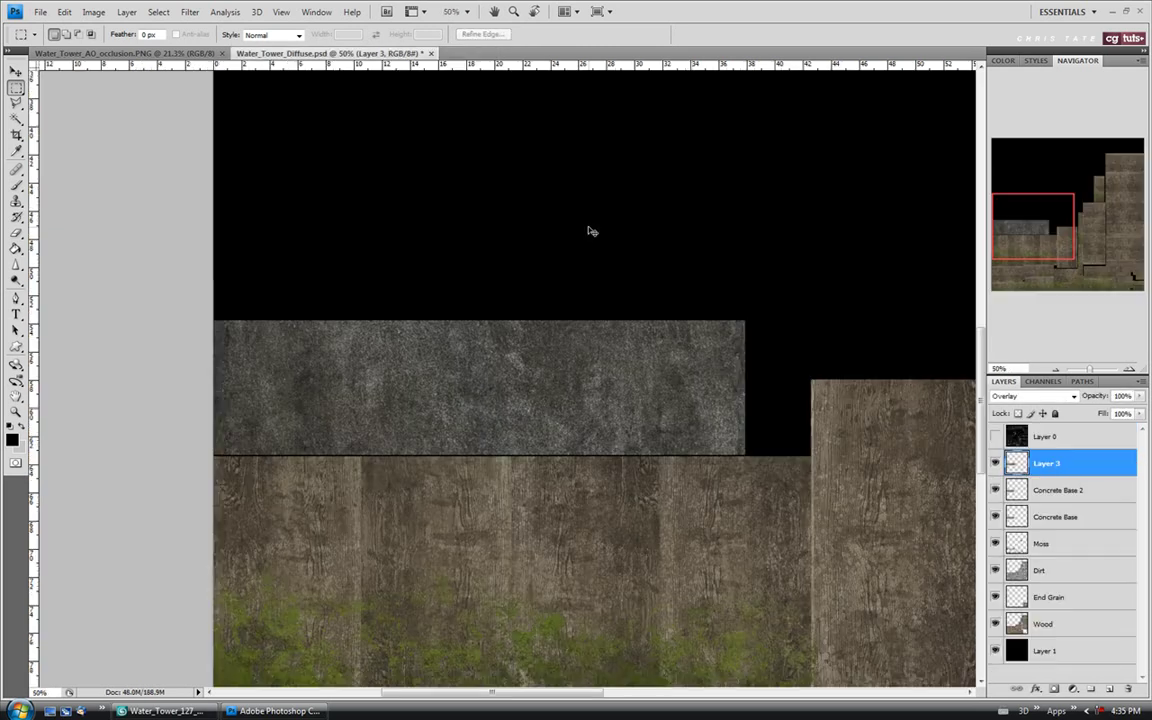
{"action": "key", "text": "ctrl+v"}
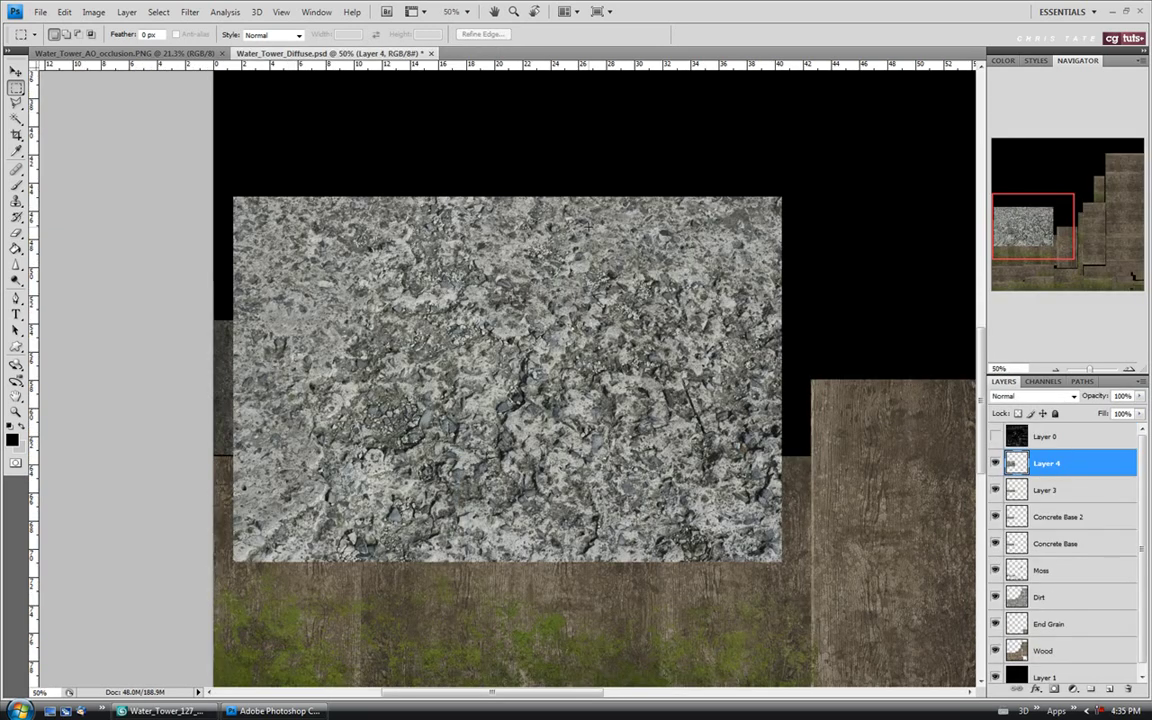
Step: Scale the pasted Concrete_4 image to about 48.8%, show the UV wireframe and position the piece over the two left cross-shaped pieces
{"action": "key", "text": "ctrl+t"}
{"action": "left_click_drag", "start_coordinate": [781, 562], "coordinate": [486, 397]}
{"action": "left_click_drag", "start_coordinate": [404, 313], "coordinate": [383, 410]}
{"action": "key", "text": "Return"}
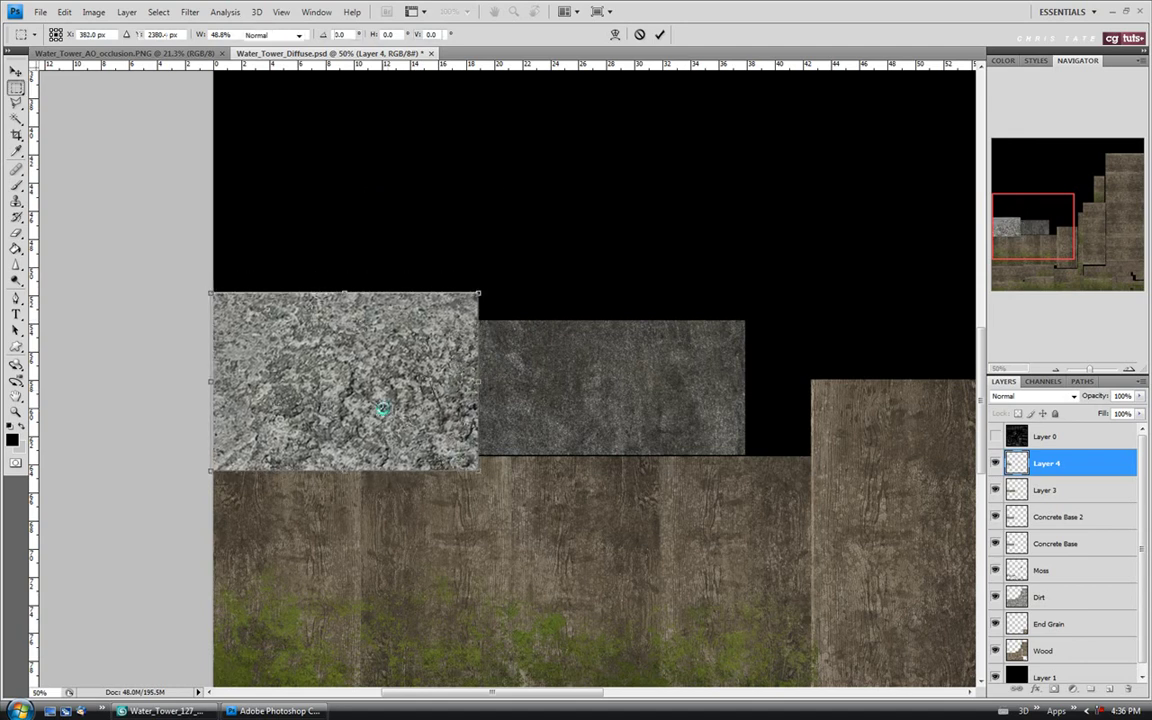
{"action": "left_click", "coordinate": [996, 437]}
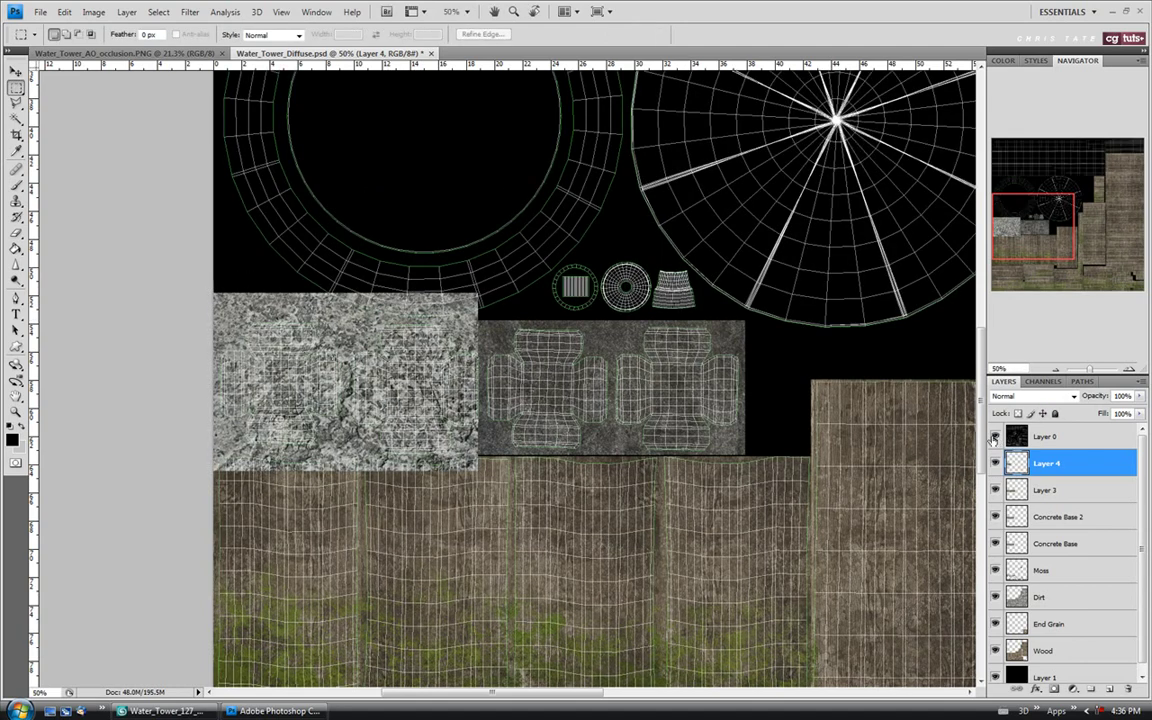
{"action": "left_click", "coordinate": [16, 72]}
{"action": "left_click_drag", "start_coordinate": [330, 367], "coordinate": [346, 405]}
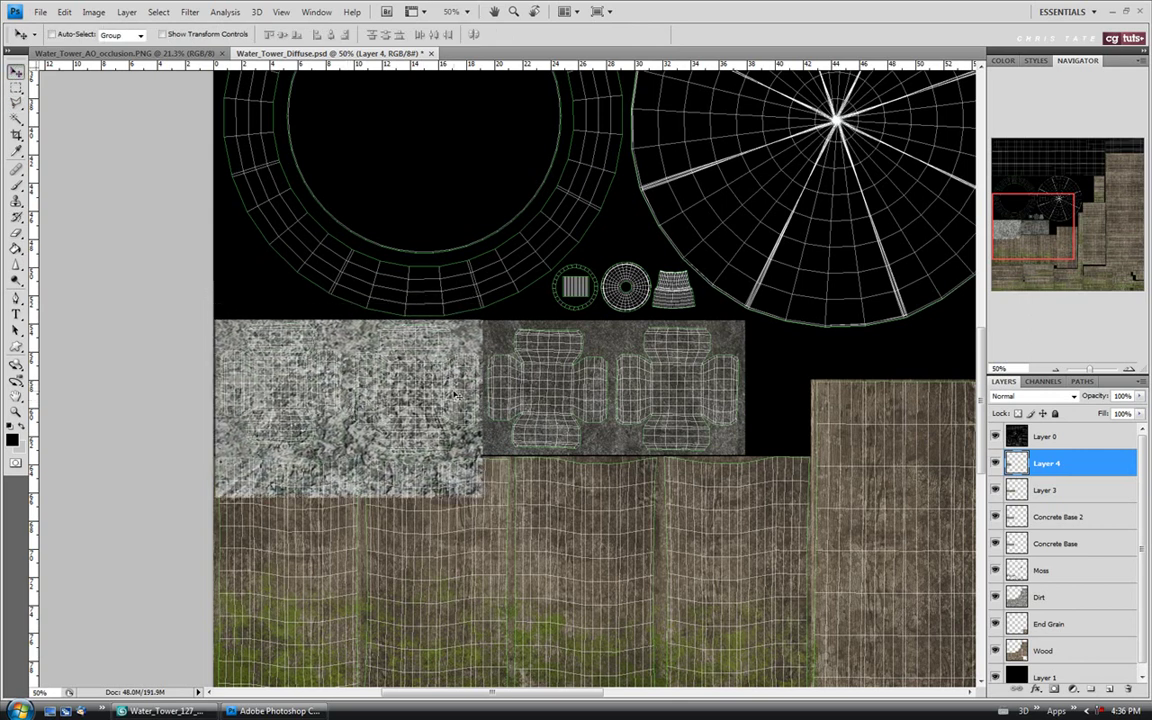
Step: Paste a second Concrete_4 copy, scaled to match, beside the first and flip it horizontally and vertically
{"action": "key", "text": "ctrl+v"}
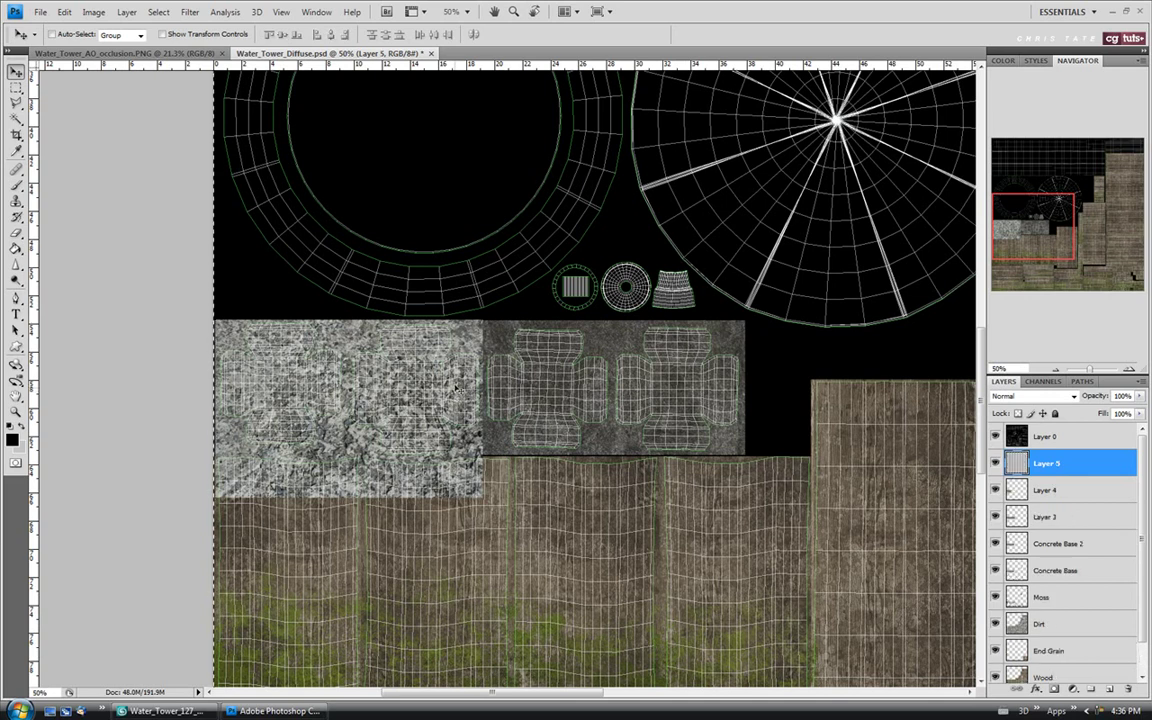
{"action": "left_click_drag", "start_coordinate": [870, 282], "coordinate": [571, 391]}
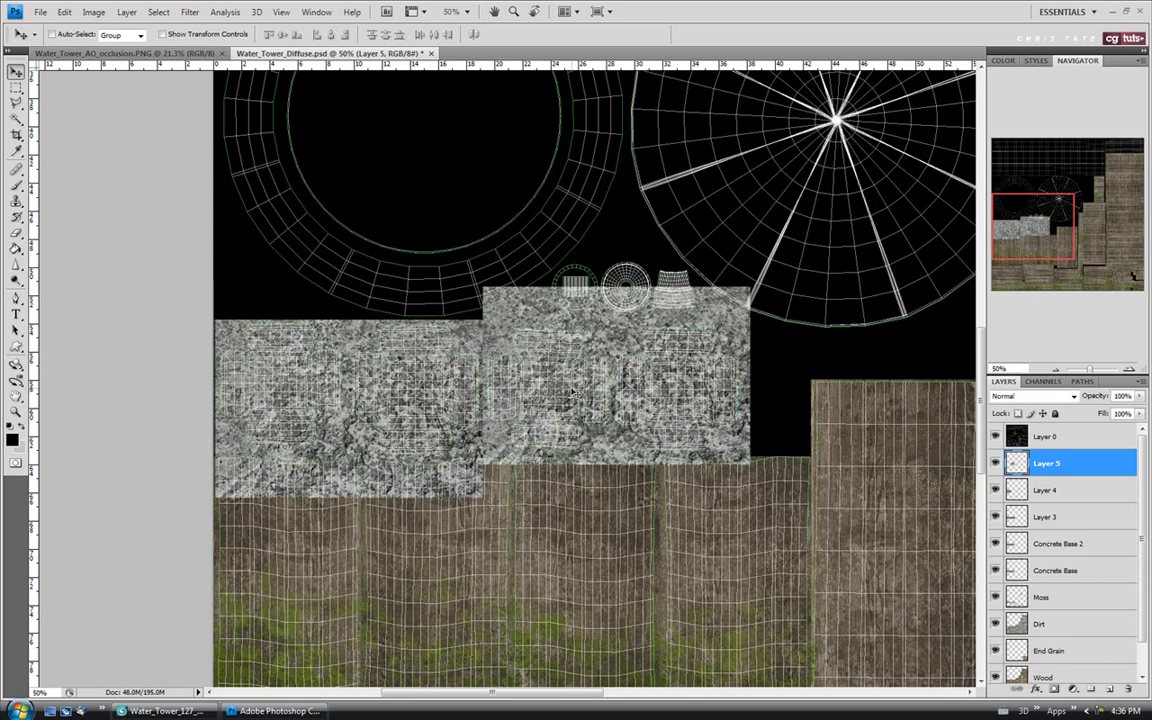
{"action": "key", "text": "ctrl+t"}
{"action": "right_click", "coordinate": [571, 390]}
{"action": "left_click", "coordinate": [590, 581]}
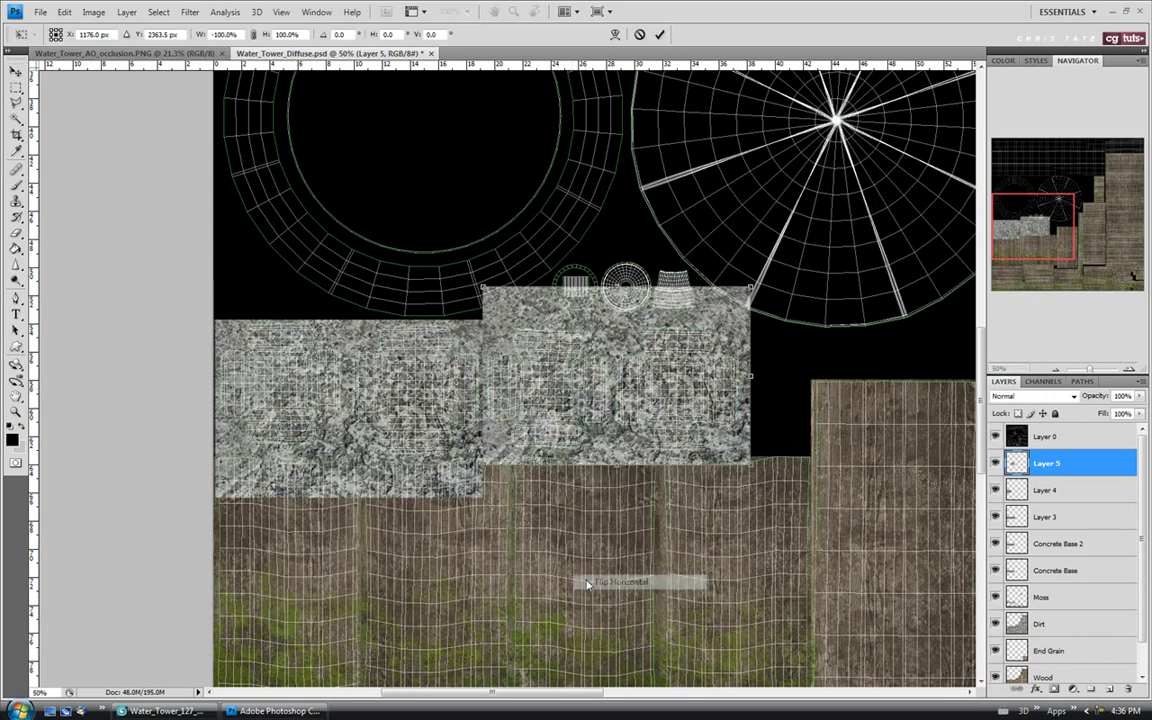
{"action": "right_click", "coordinate": [591, 409]}
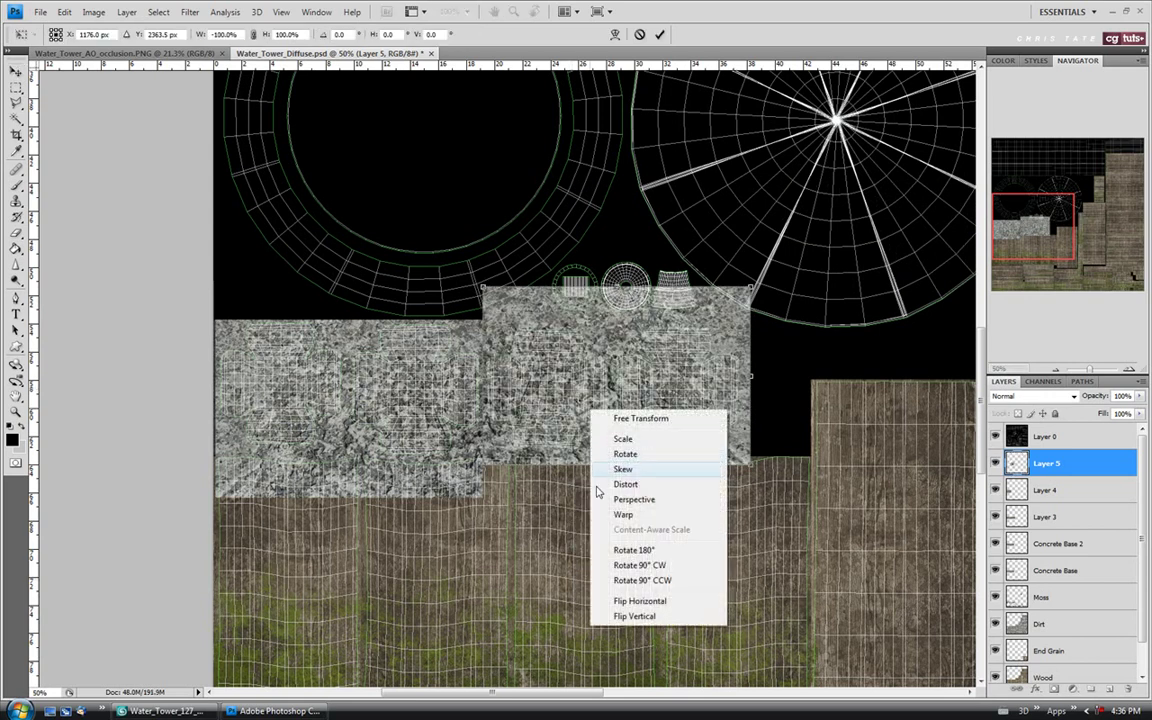
{"action": "left_click", "coordinate": [600, 615]}
Step: Nudge the flipped Concrete_4 copy until it meets the first piece's edge and the lower border of the concrete strip
{"action": "key", "text": "Down"}
{"action": "key", "text": "Down"}
{"action": "key", "text": "Down"}
{"action": "key", "text": "Down"}
{"action": "key", "text": "Down"}
{"action": "key", "text": "Down"}
{"action": "key", "text": "Down"}
{"action": "key", "text": "Down"}
{"action": "key", "text": "Left"}
{"action": "key", "text": "Left"}
{"action": "key", "text": "Left"}
{"action": "key", "text": "Left"}
{"action": "key", "text": "Up"}
{"action": "key", "text": "Up"}
{"action": "key", "text": "Right"}
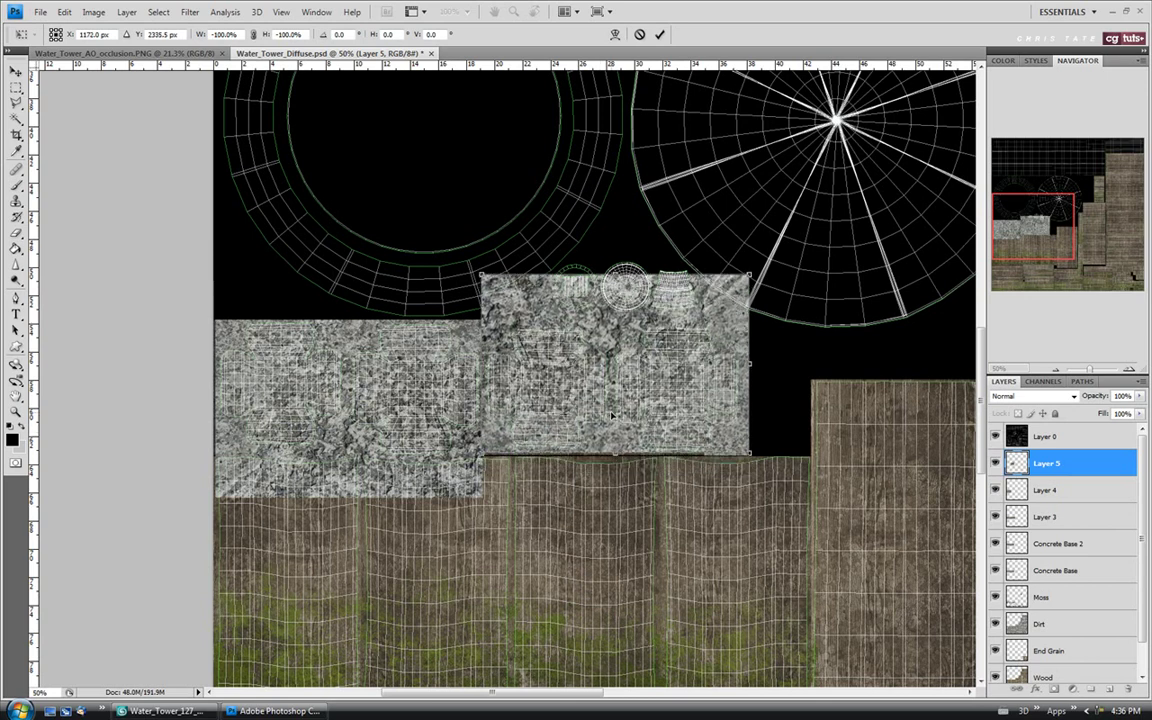
{"action": "key", "text": "Down"}
{"action": "key", "text": "Down"}
{"action": "key", "text": "Down"}
{"action": "key", "text": "Down"}
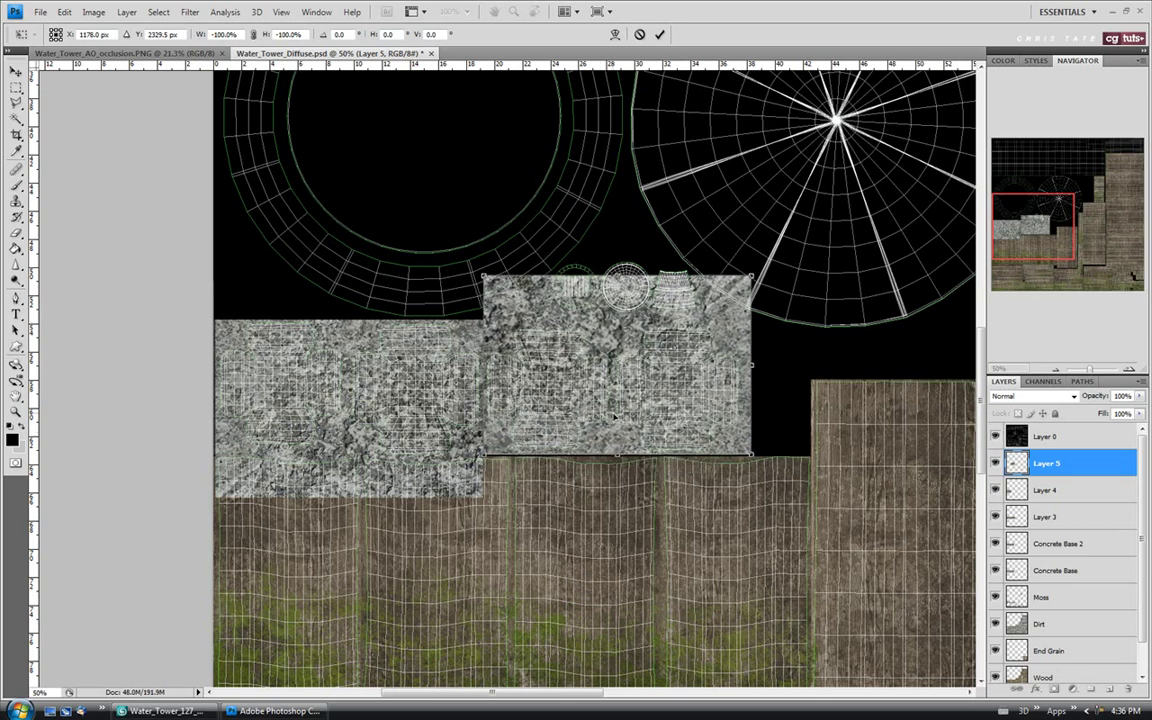
{"action": "key", "text": "Down"}
{"action": "key", "text": "Down"}
{"action": "key", "text": "Down"}
{"action": "key", "text": "Down"}
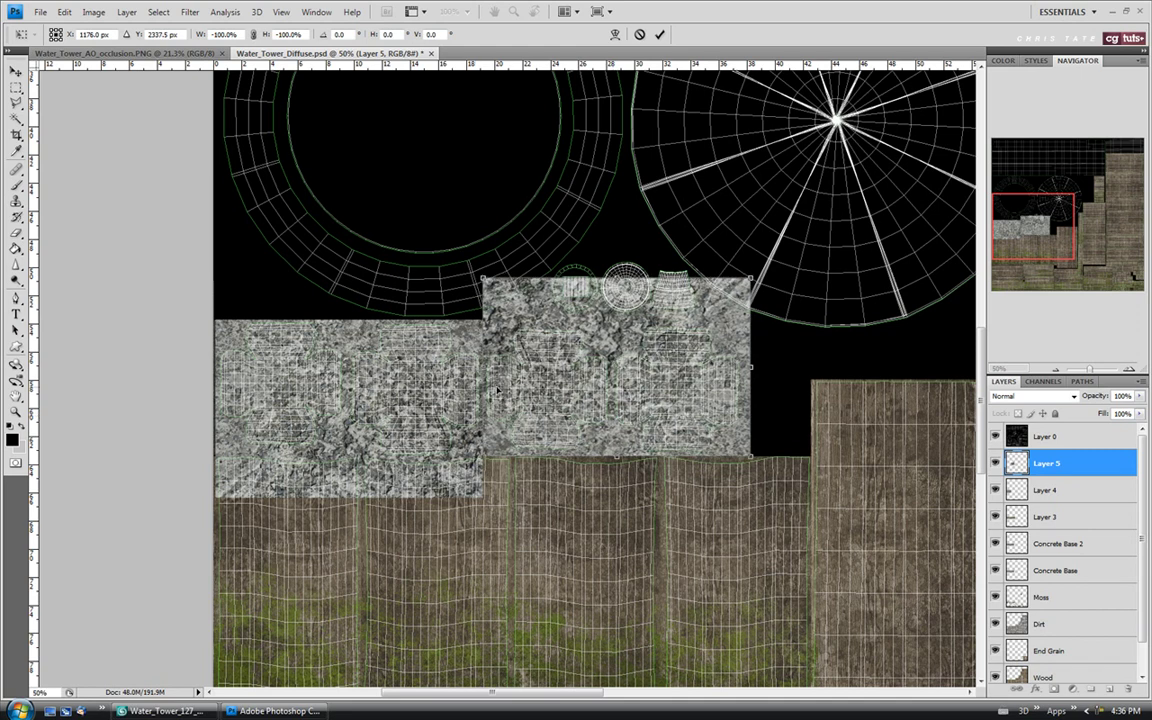
{"action": "key", "text": "Return"}
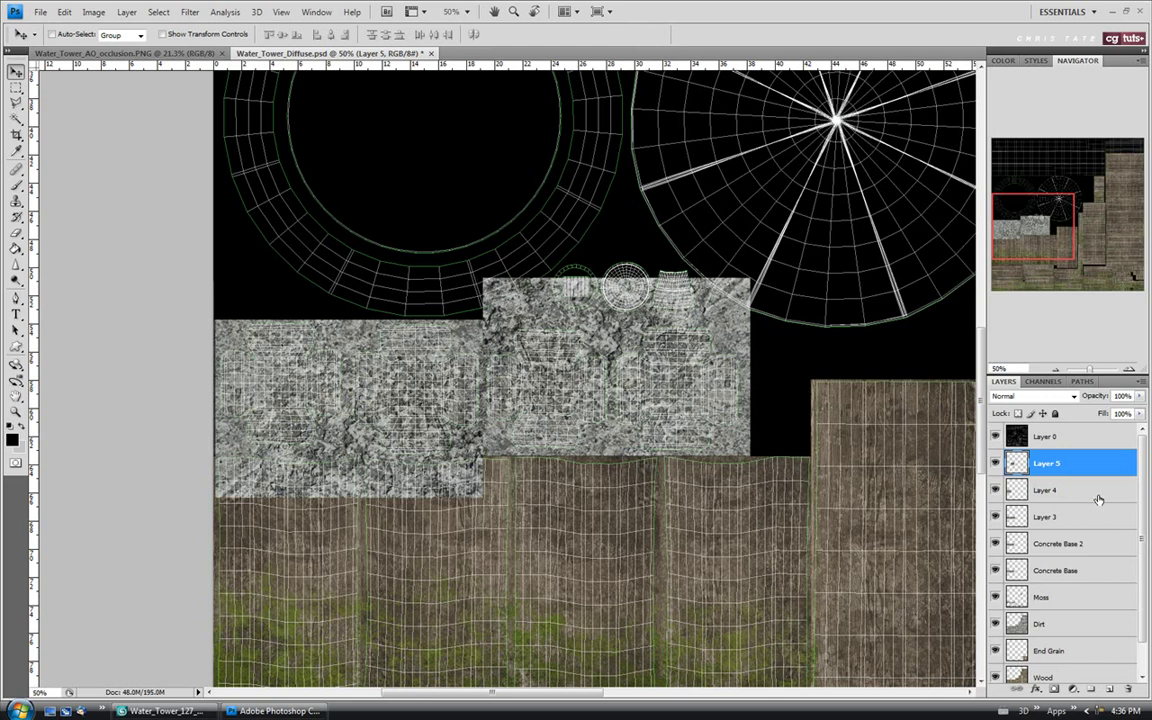
Step: Merge the two Concrete_4 layers and trim the result to the rectangular strip covering the four cross-shaped pieces
{"action": "left_click", "coordinate": [1061, 486], "text": "shift"}
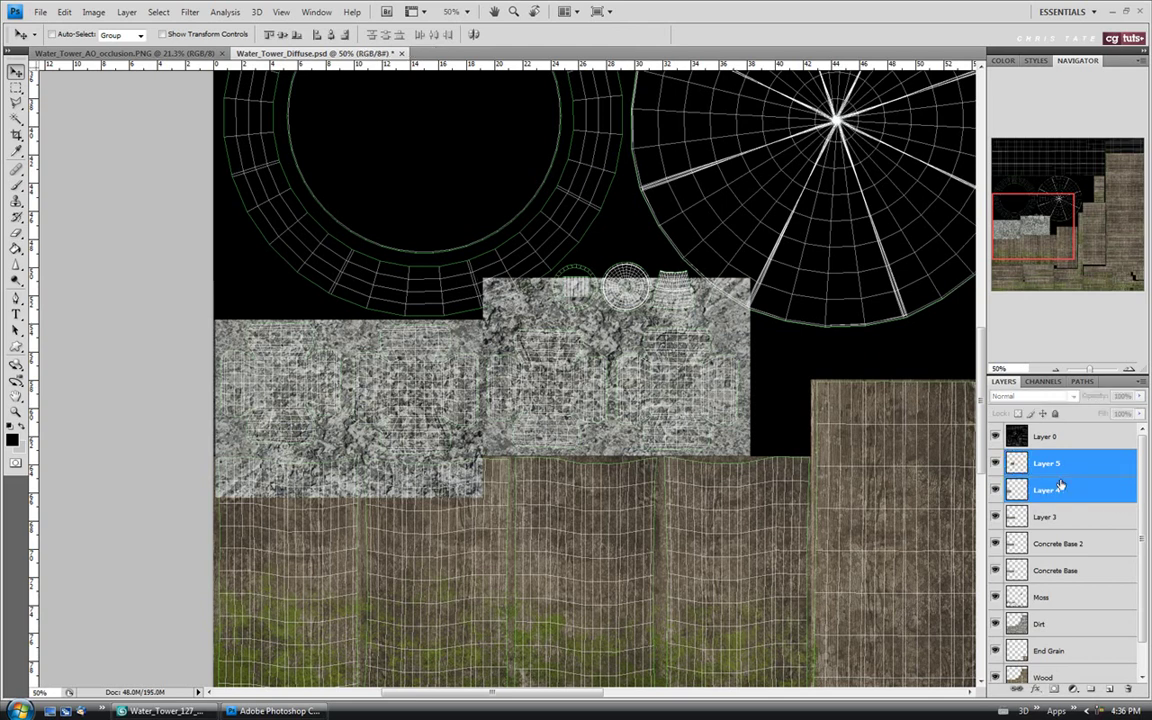
{"action": "key", "text": "ctrl+e"}
{"action": "left_click", "coordinate": [16, 88]}
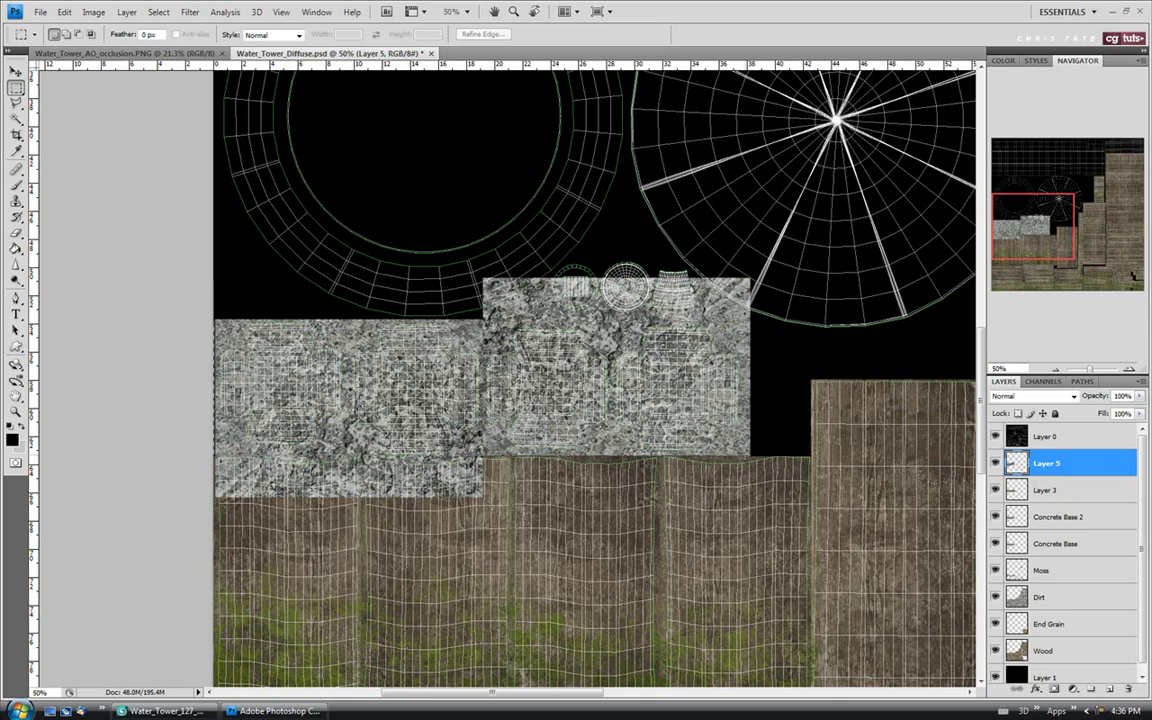
{"action": "left_click_drag", "start_coordinate": [200, 320], "coordinate": [750, 455]}
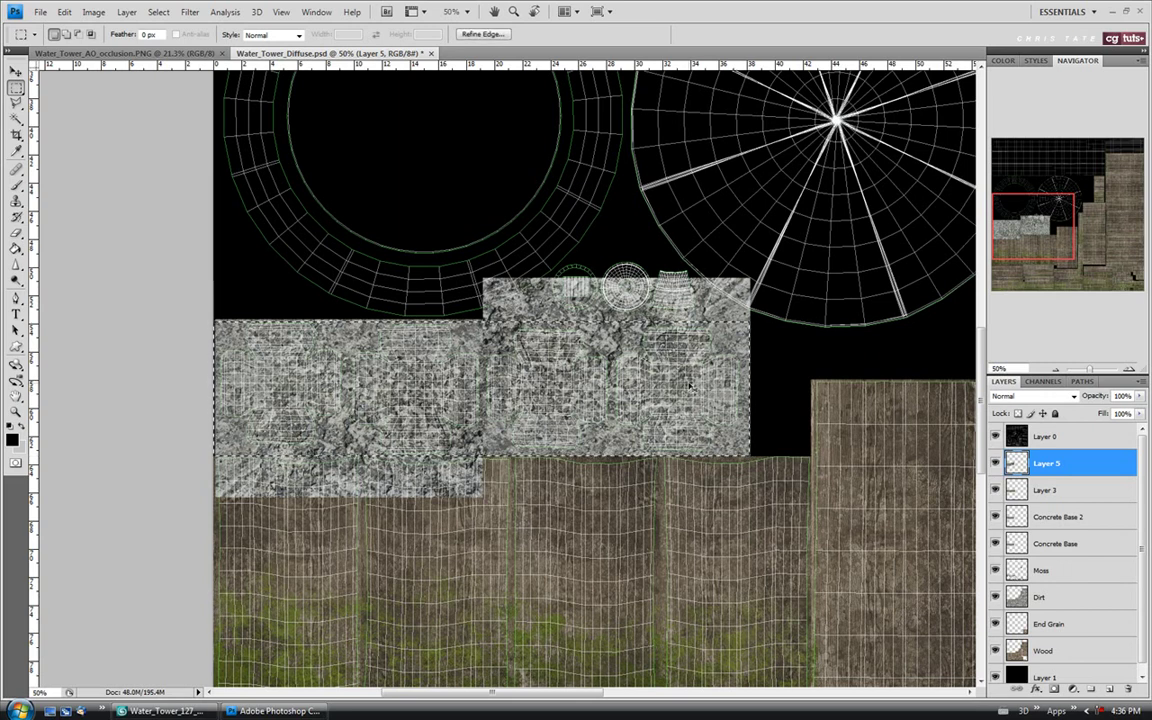
{"action": "key", "text": "ctrl+shift+i"}
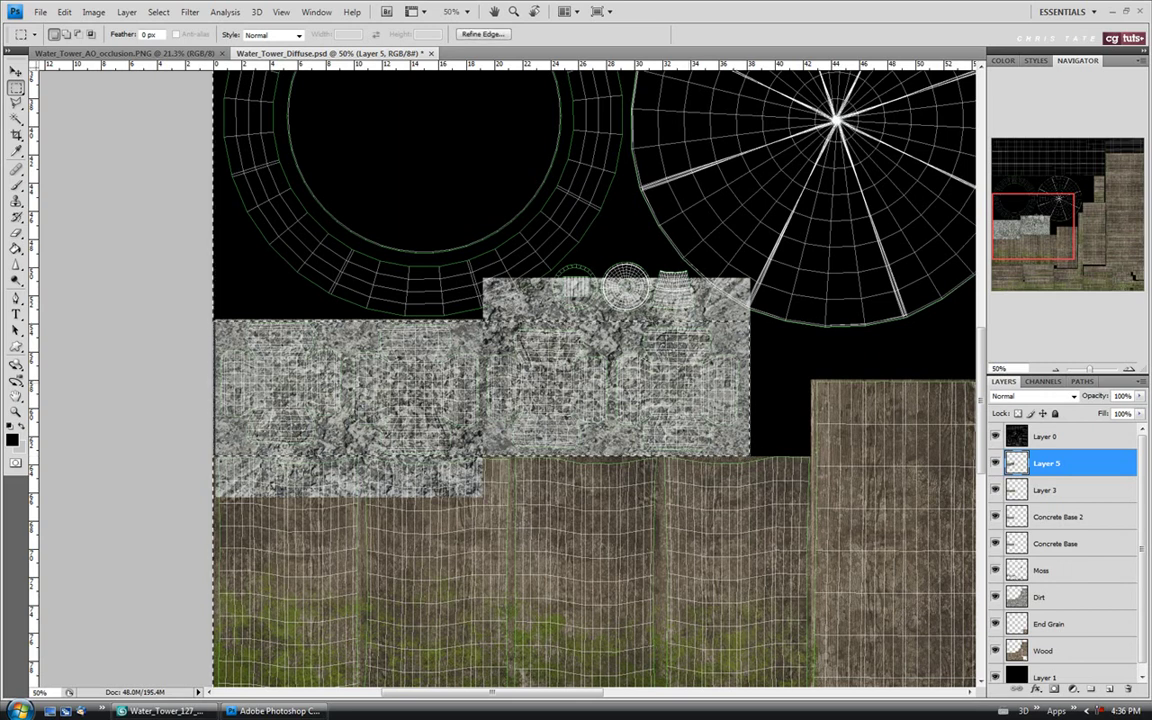
{"action": "key", "text": "Delete"}
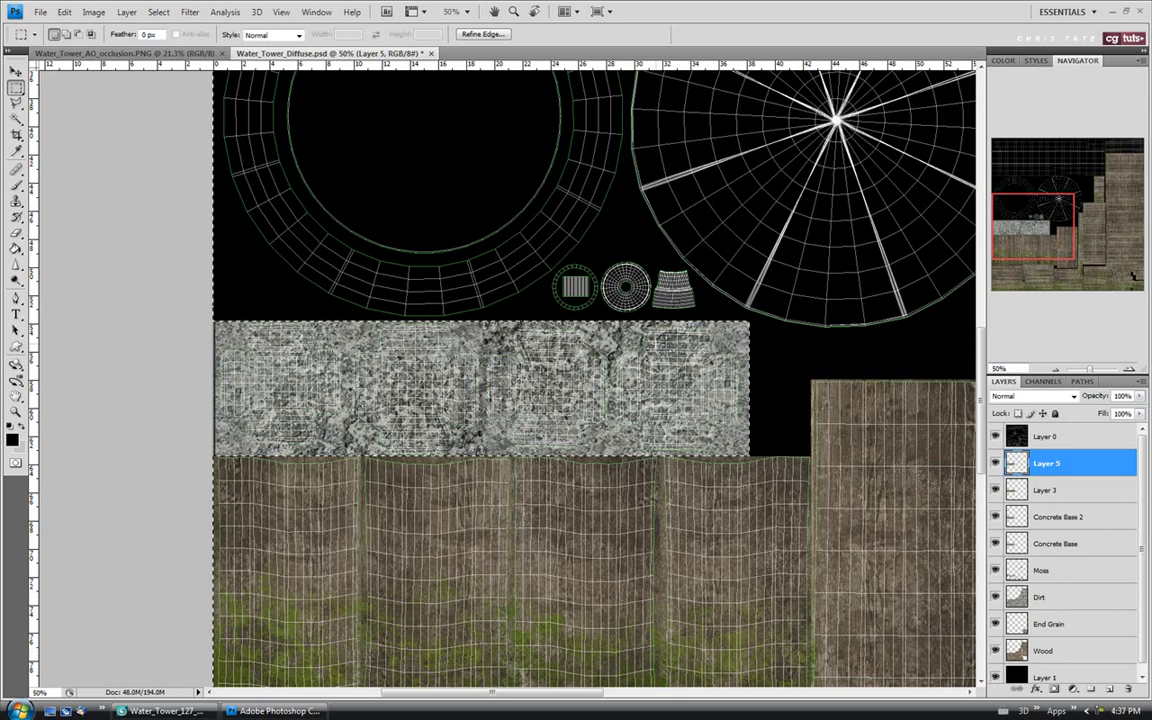
{"action": "key", "text": "ctrl+d"}
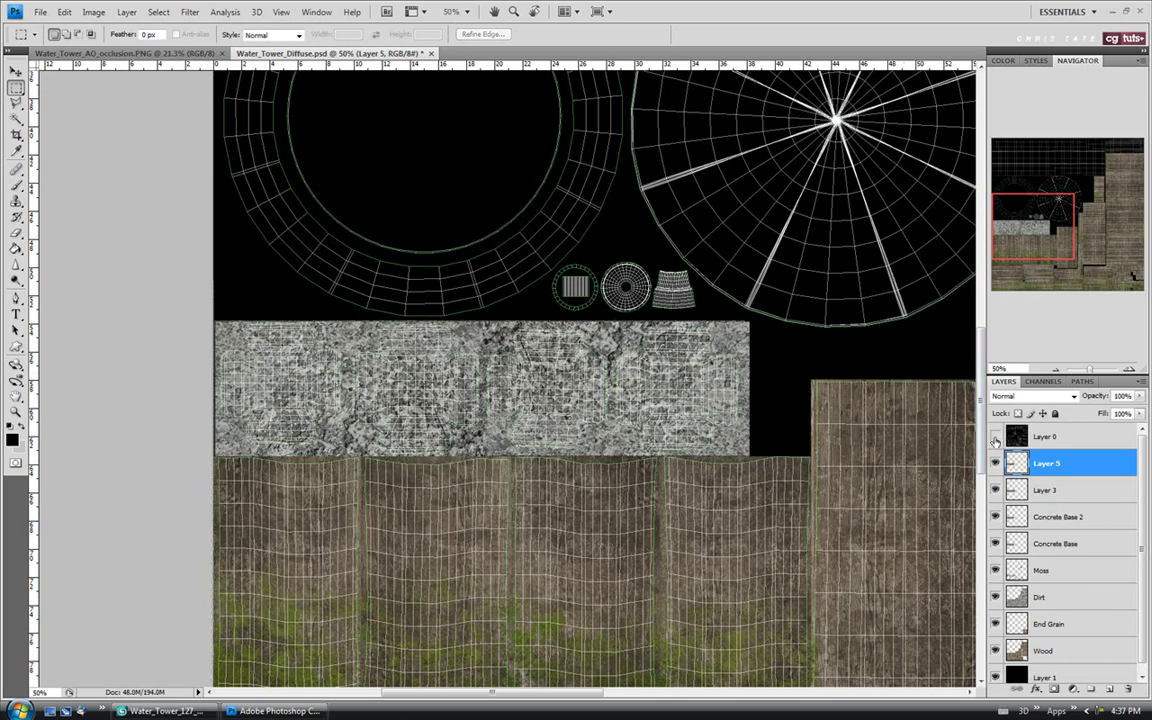
Step: Hide the UV wireframe and set the merged Concrete_4 layer to Overlay blending at 75% opacity
{"action": "left_click", "coordinate": [995, 440]}
{"action": "left_click", "coordinate": [1073, 396]}
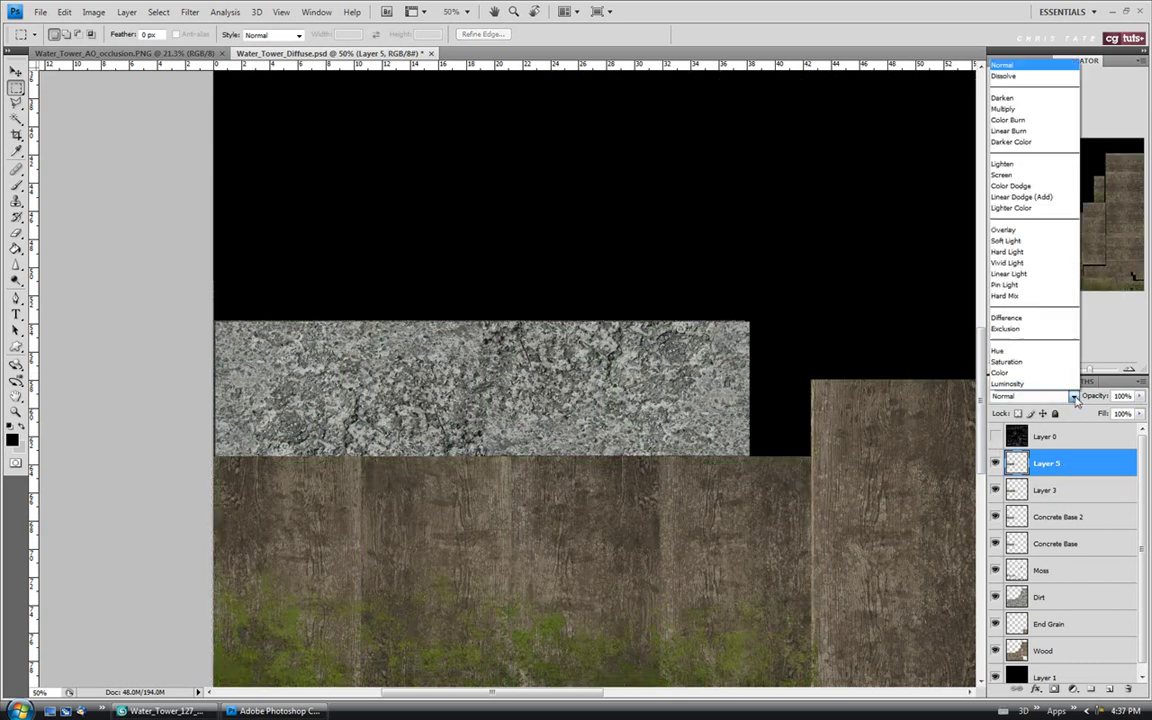
{"action": "left_click", "coordinate": [1005, 232]}
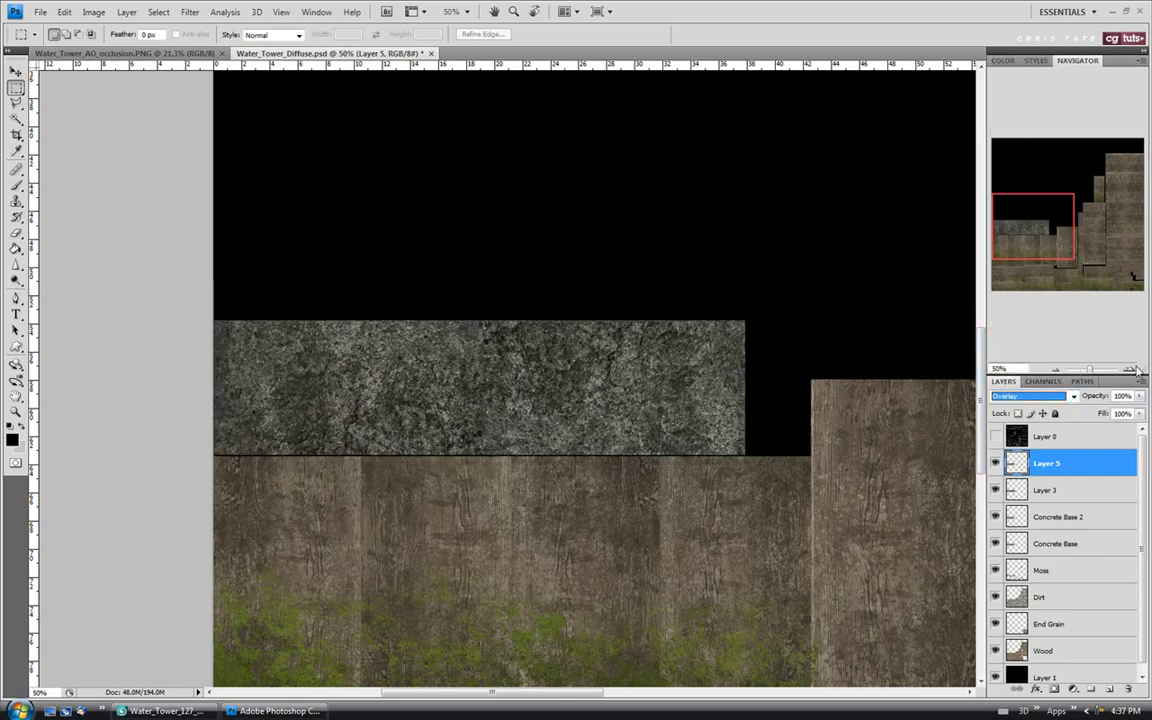
{"action": "left_click_drag", "start_coordinate": [1139, 396], "coordinate": [1125, 416]}
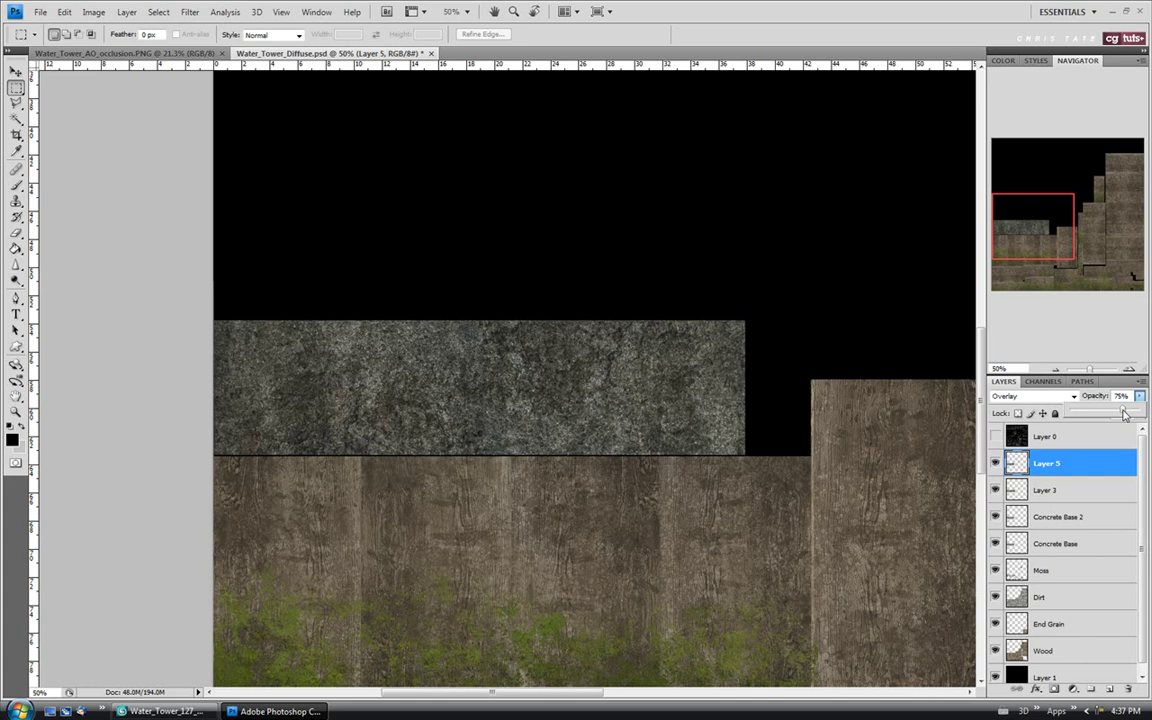
{"action": "left_click_drag", "start_coordinate": [1046, 490], "coordinate": [1048, 465]}
{"action": "left_click", "coordinate": [1047, 464]}
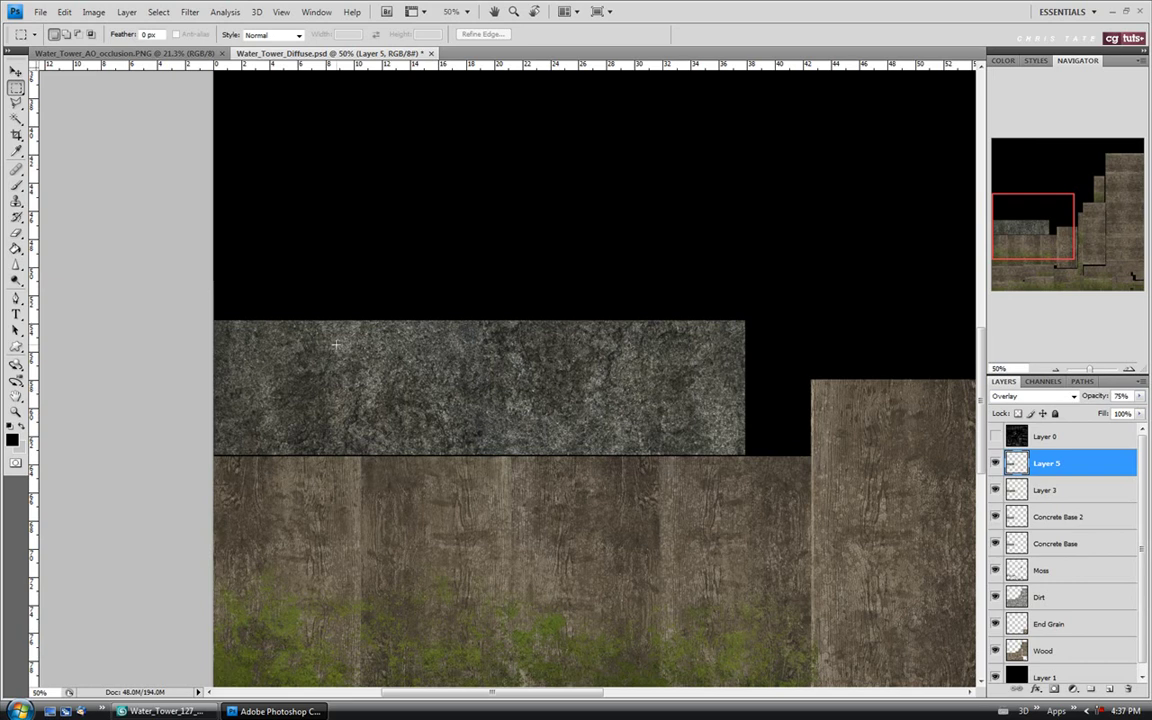
Step: Save Water_Tower_Diffuse.psd and switch to 3ds Max
{"action": "left_click", "coordinate": [40, 11]}
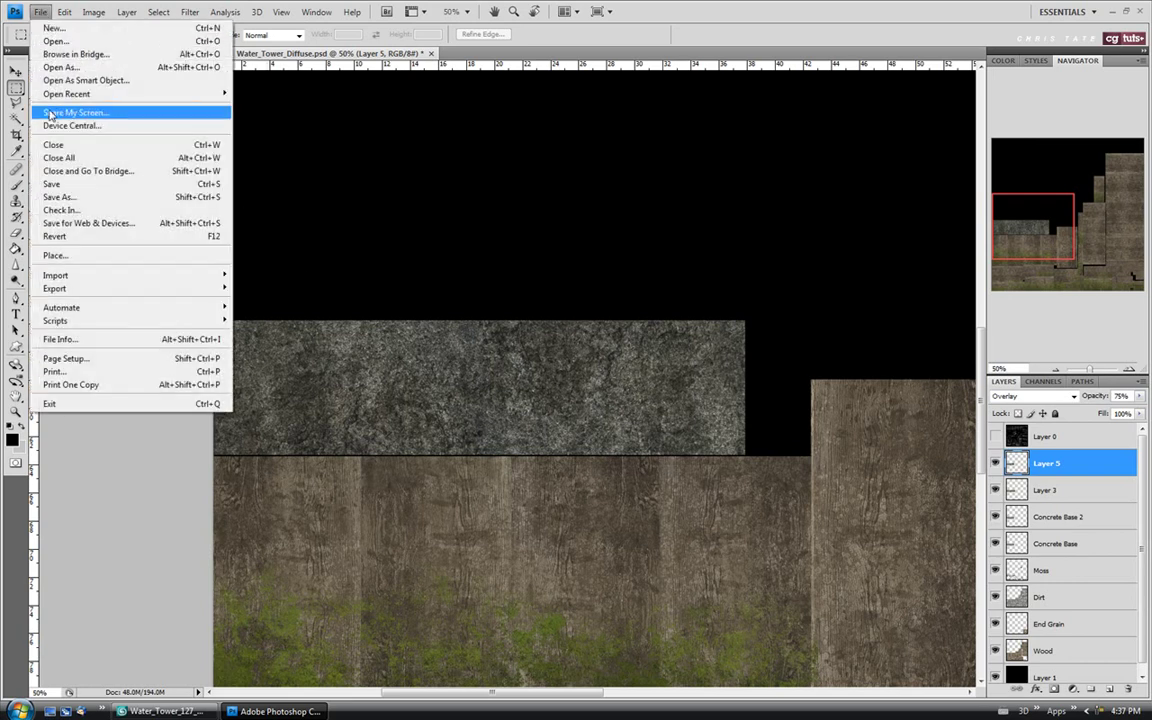
{"action": "left_click", "coordinate": [50, 184]}
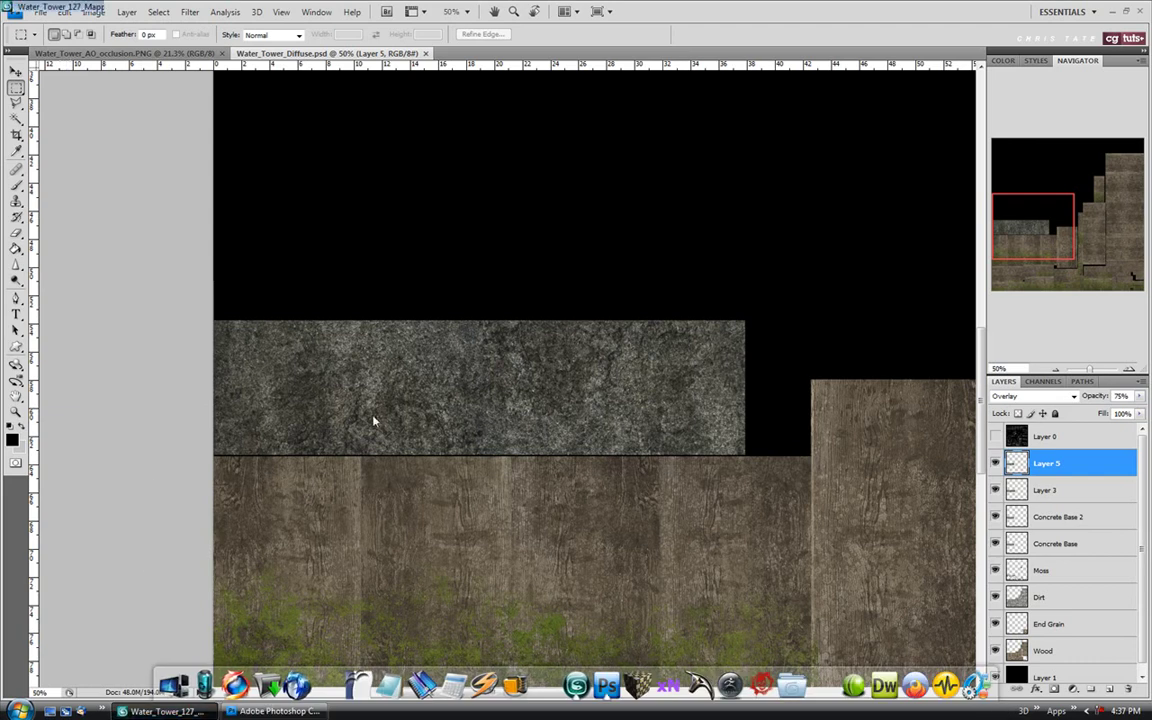
{"action": "key", "text": "alt+Tab"}
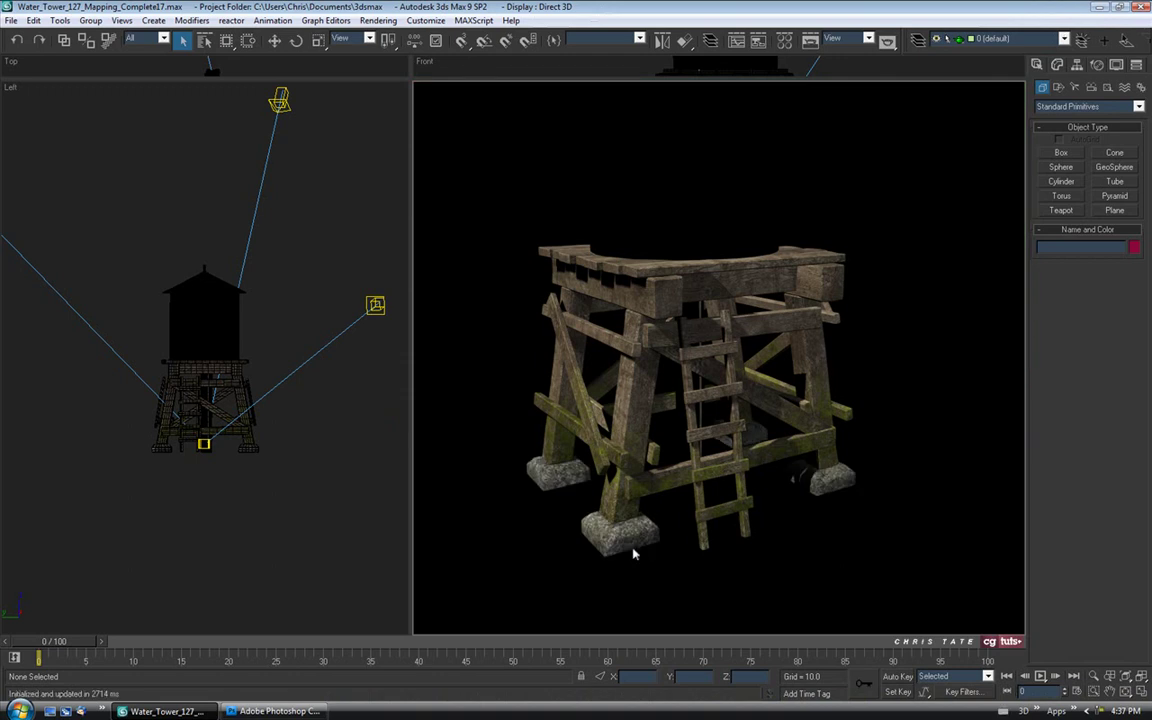
Step: Return the ActiveShade viewport to the Perspective view and examine the concrete texture on the tower's footings from several angles
{"action": "right_click", "coordinate": [427, 89]}
{"action": "left_click", "coordinate": [445, 95]}
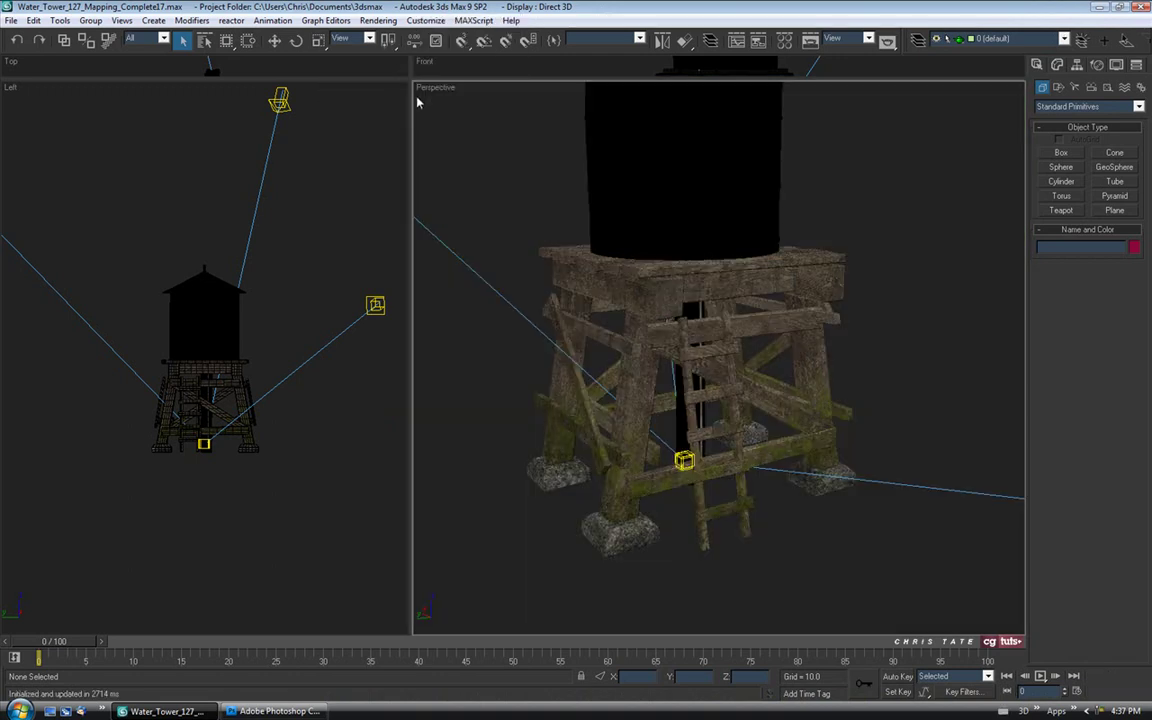
{"action": "scroll", "coordinate": [617, 330], "scroll_direction": "up", "scroll_amount": 3}
{"action": "scroll", "coordinate": [622, 360], "scroll_direction": "up", "scroll_amount": 4}
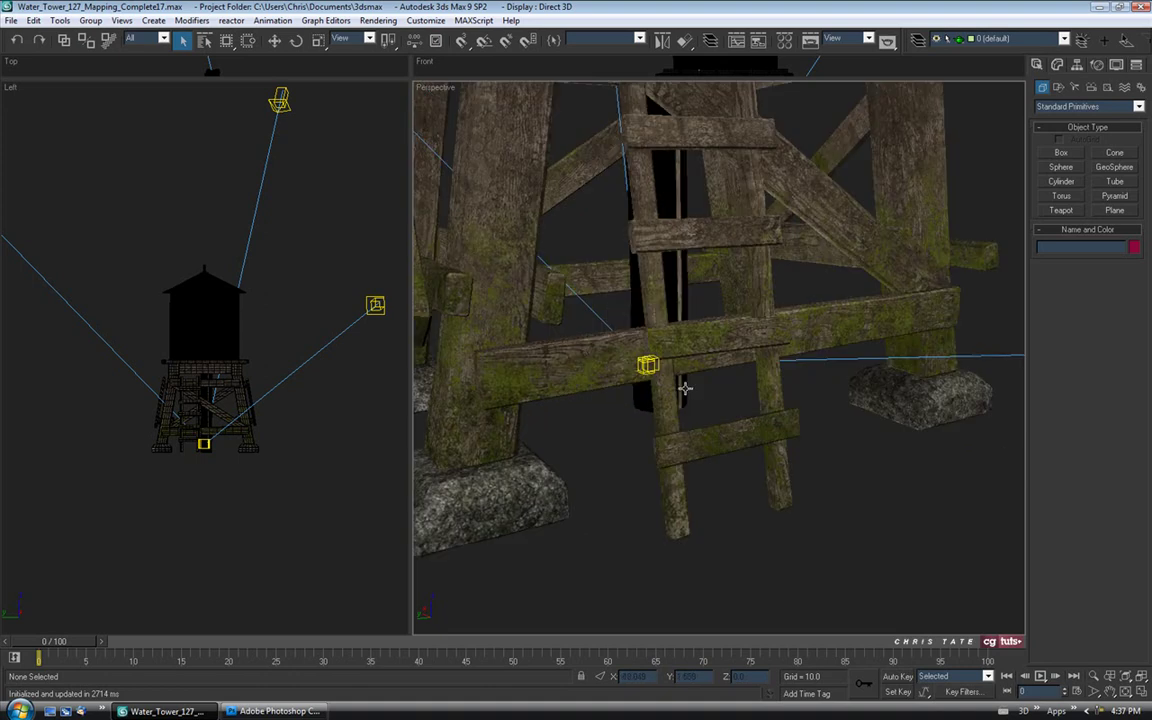
{"action": "left_click_drag", "start_coordinate": [685, 389], "coordinate": [874, 478]}
{"action": "left_click_drag", "start_coordinate": [699, 506], "coordinate": [619, 464]}
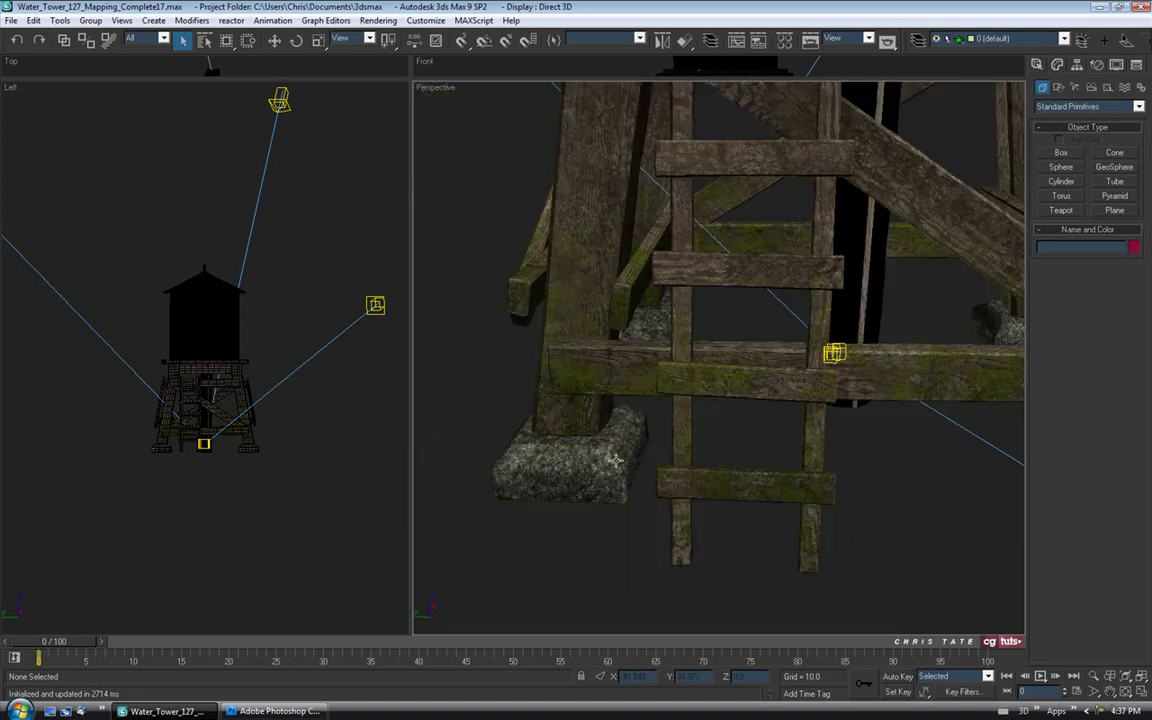
{"action": "left_click_drag", "start_coordinate": [449, 434], "coordinate": [746, 548]}
{"action": "left_click_drag", "start_coordinate": [719, 474], "coordinate": [604, 383]}
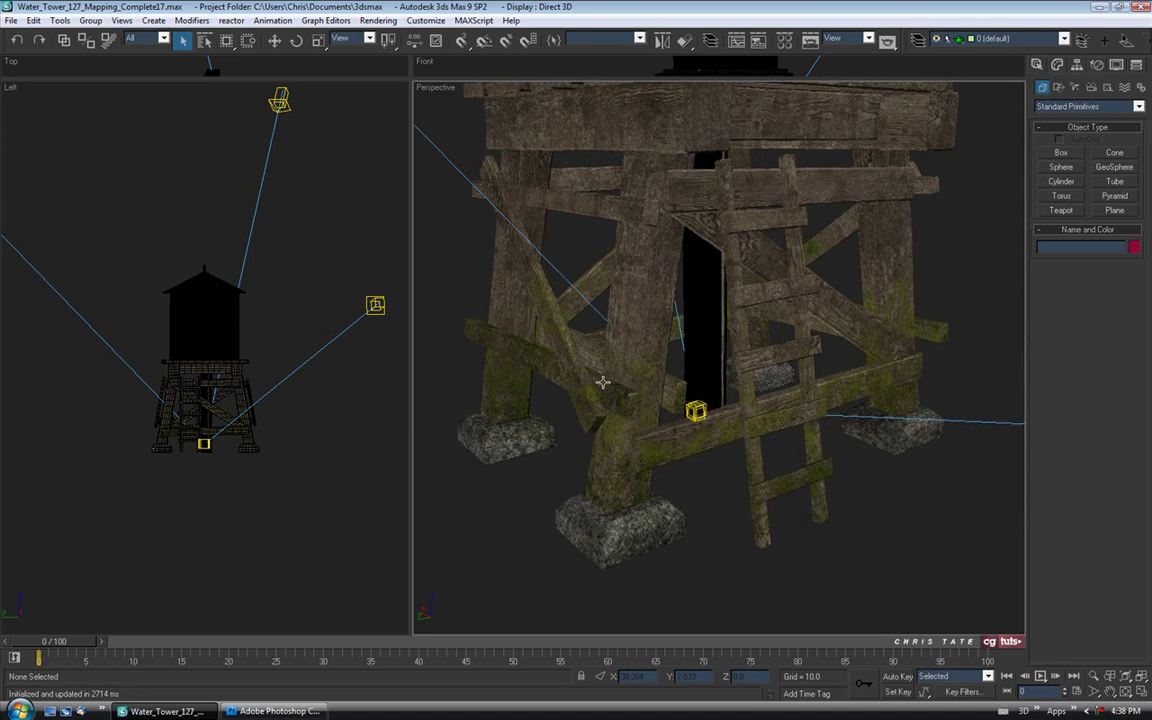
Step: Render the Perspective viewport with ActiveShade and save the scene as Water_Tower_127_Mapping_Complete18.max
{"action": "left_click", "coordinate": [435, 91]}
{"action": "mouse_move", "coordinate": [470, 95]}
{"action": "left_click", "coordinate": [600, 260]}
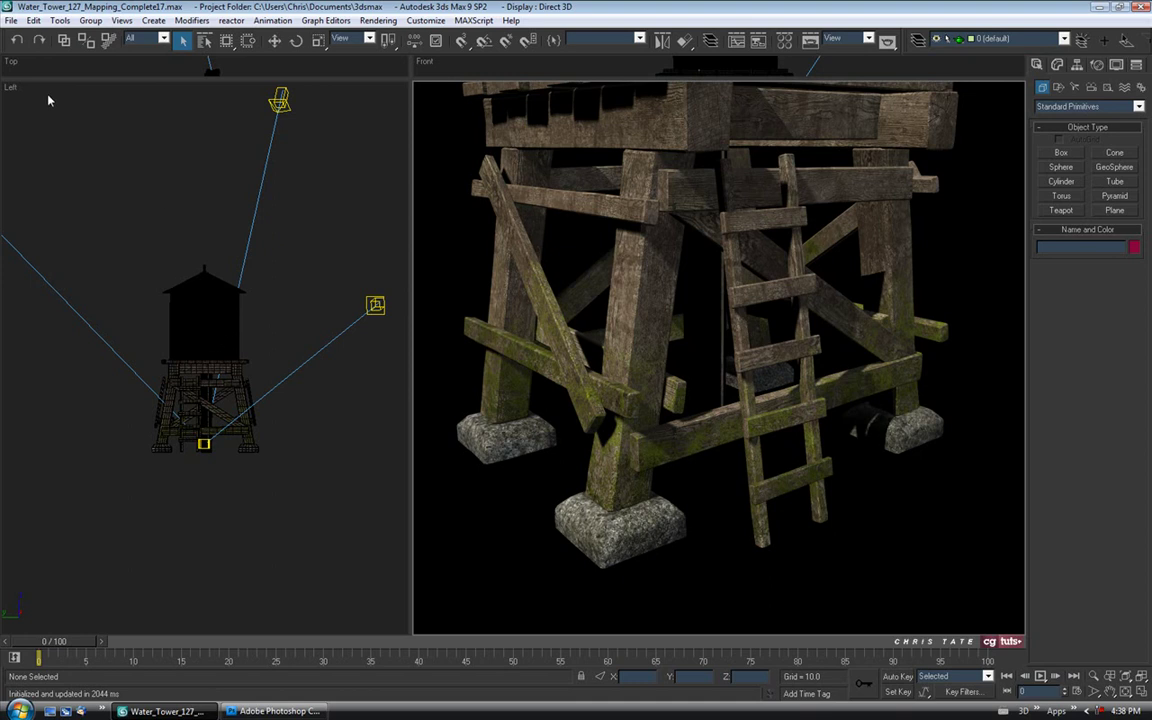
{"action": "left_click", "coordinate": [11, 20]}
{"action": "left_click", "coordinate": [13, 118]}
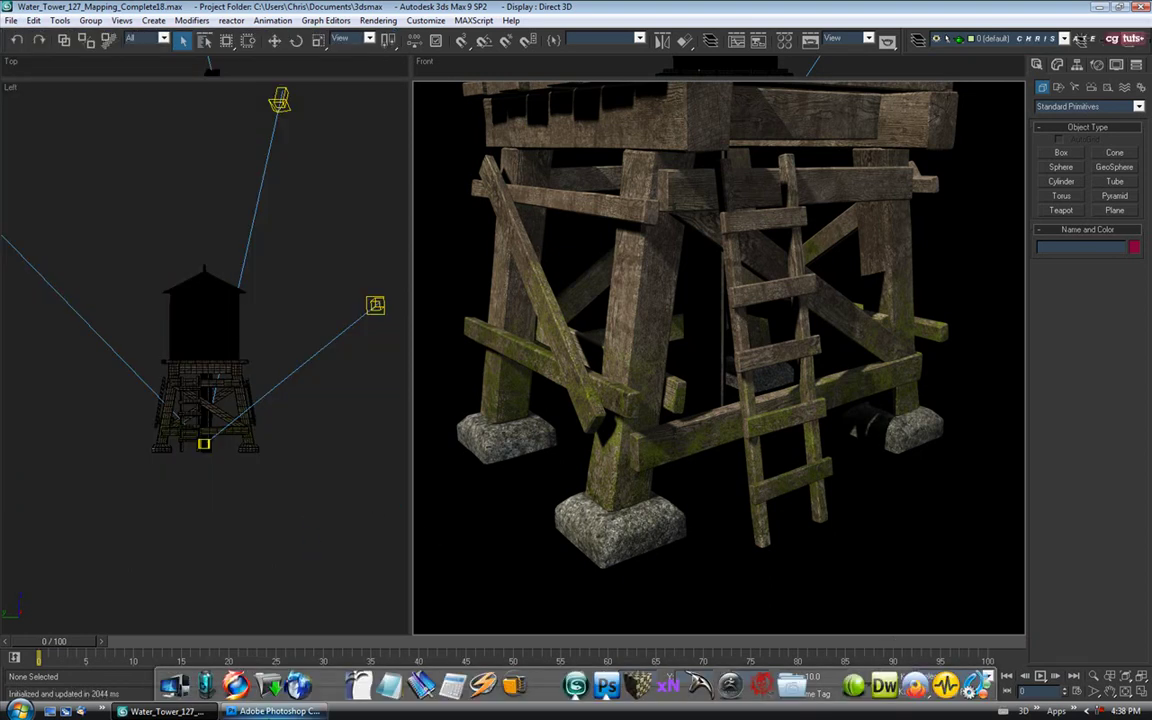
Step: Switch to Photoshop and rename Layer 3 as Concrete Base 3
{"action": "left_click", "coordinate": [275, 711]}
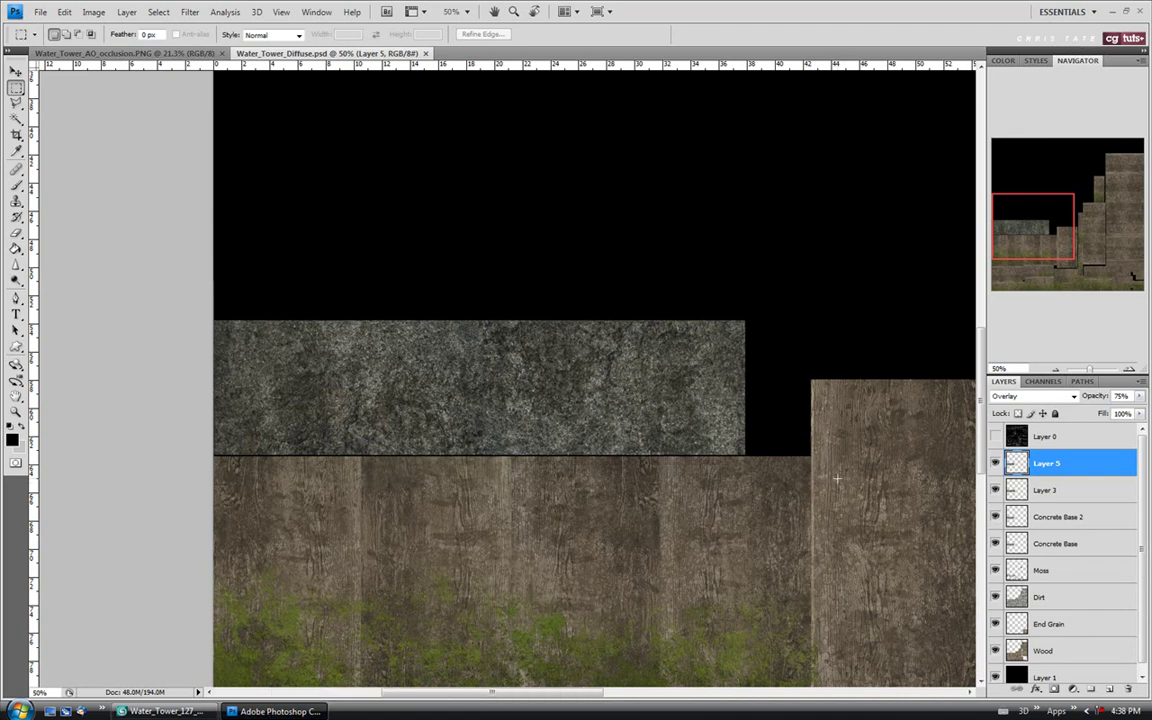
{"action": "left_click", "coordinate": [1046, 490]}
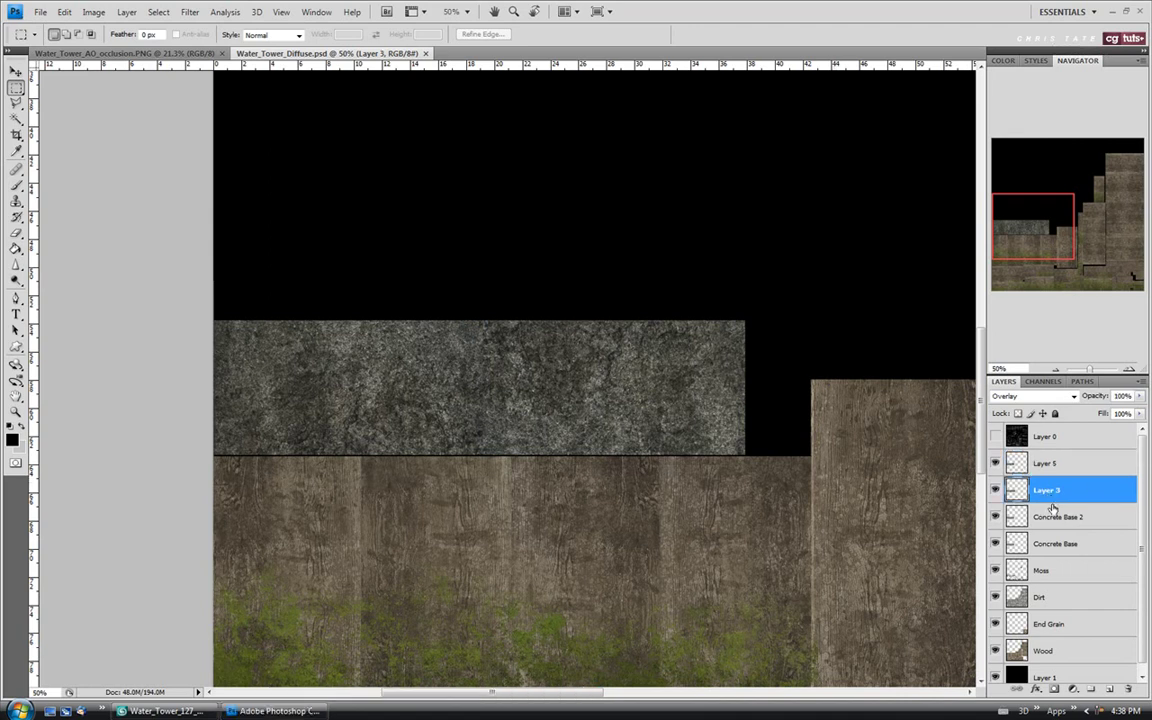
{"action": "double_click", "coordinate": [1046, 491]}
{"action": "type", "text": "Concrete Bas"}
Step: Rename Layer 5 as Concrete Base 4 and save Water_Tower_Diffuse.psd
{"action": "left_click", "coordinate": [1053, 463]}
{"action": "double_click", "coordinate": [1053, 463]}
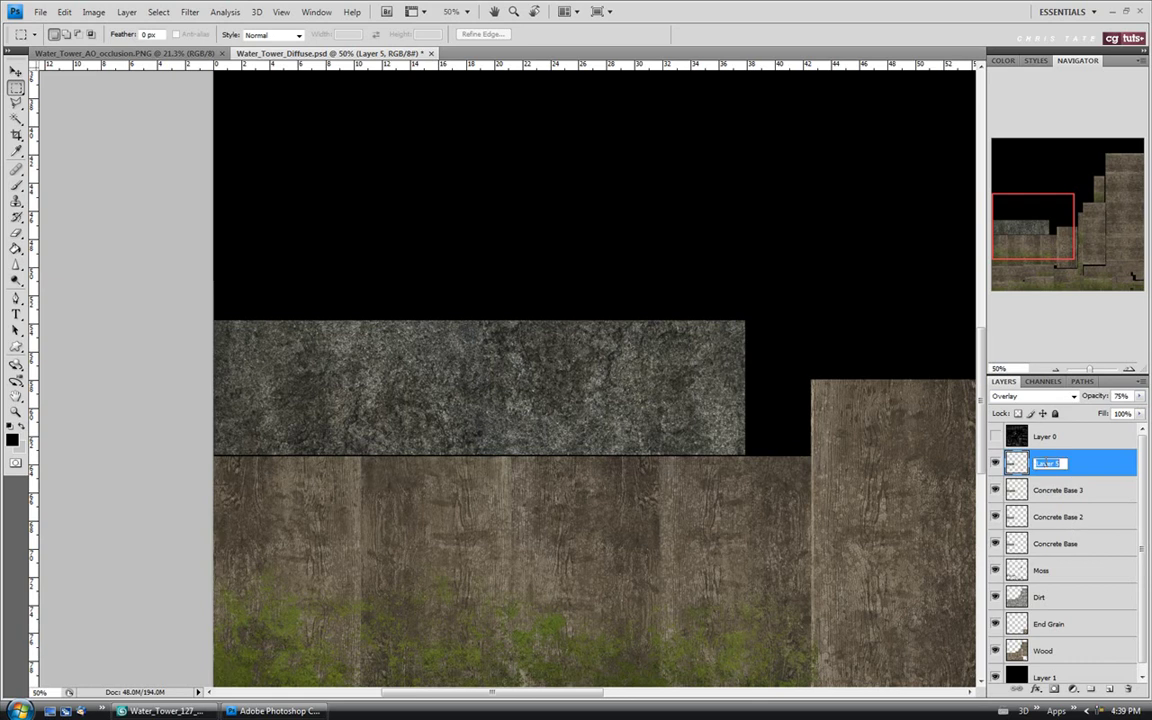
{"action": "type", "text": "Concrete Base 4"}
{"action": "key", "text": "Return"}
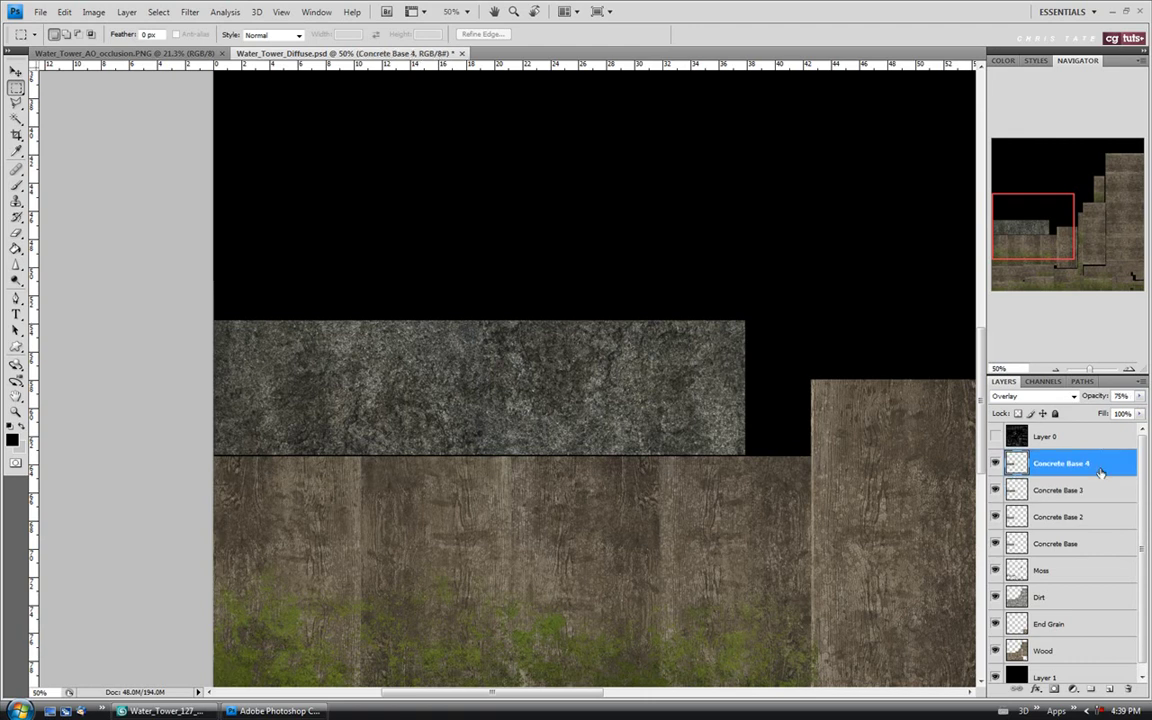
{"action": "left_click", "coordinate": [40, 11]}
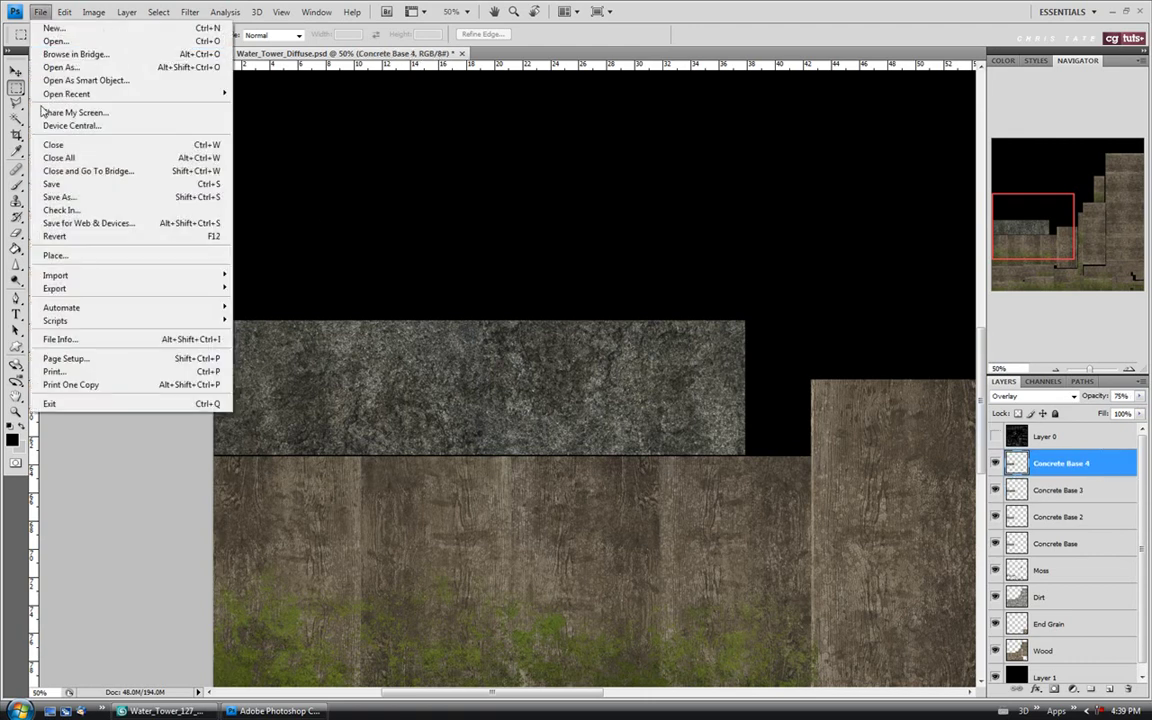
{"action": "left_click", "coordinate": [51, 186]}
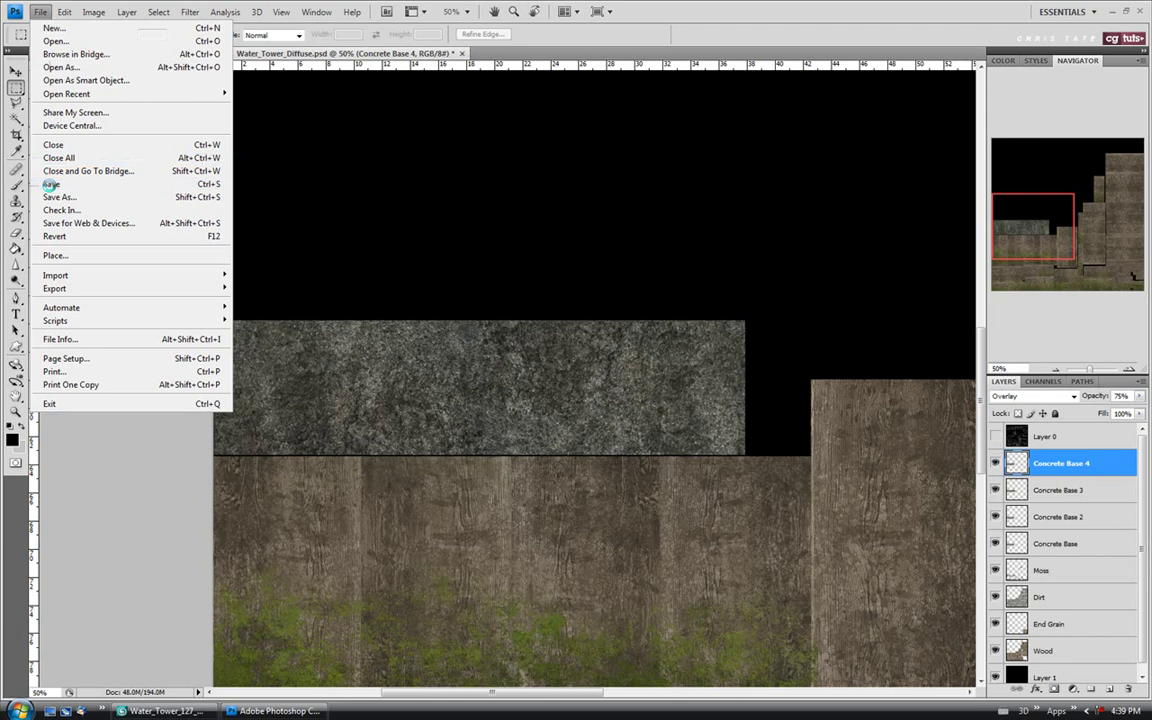